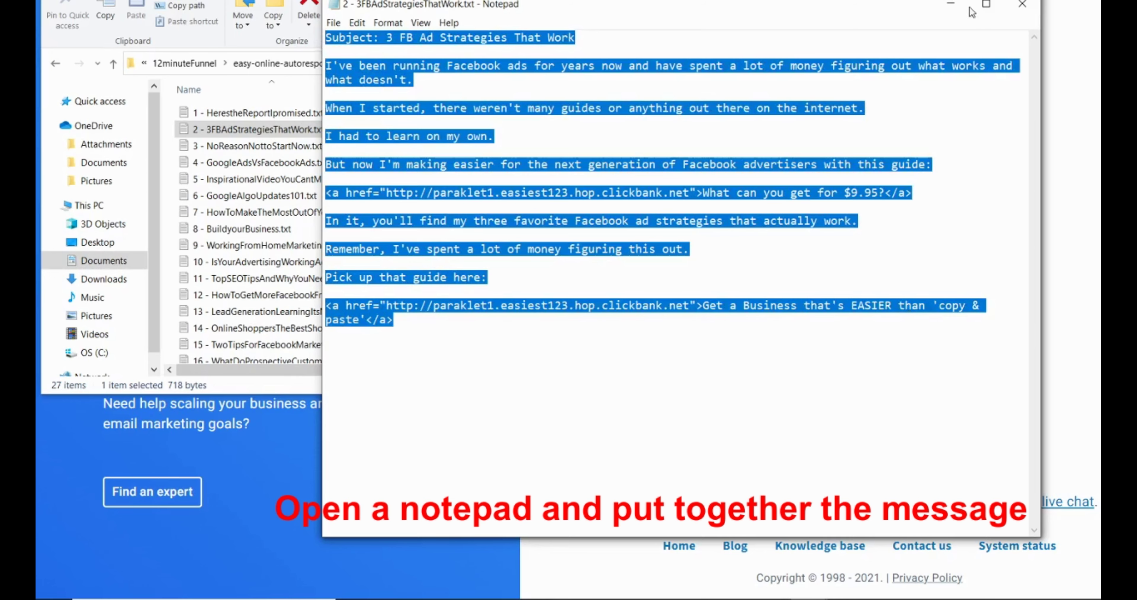
Close 2 - 3FBAdStrategiesThatWork.txt and paste its copied email text beneath the #EMAIL NO2 heading in the untitled note
click(1019, 6)
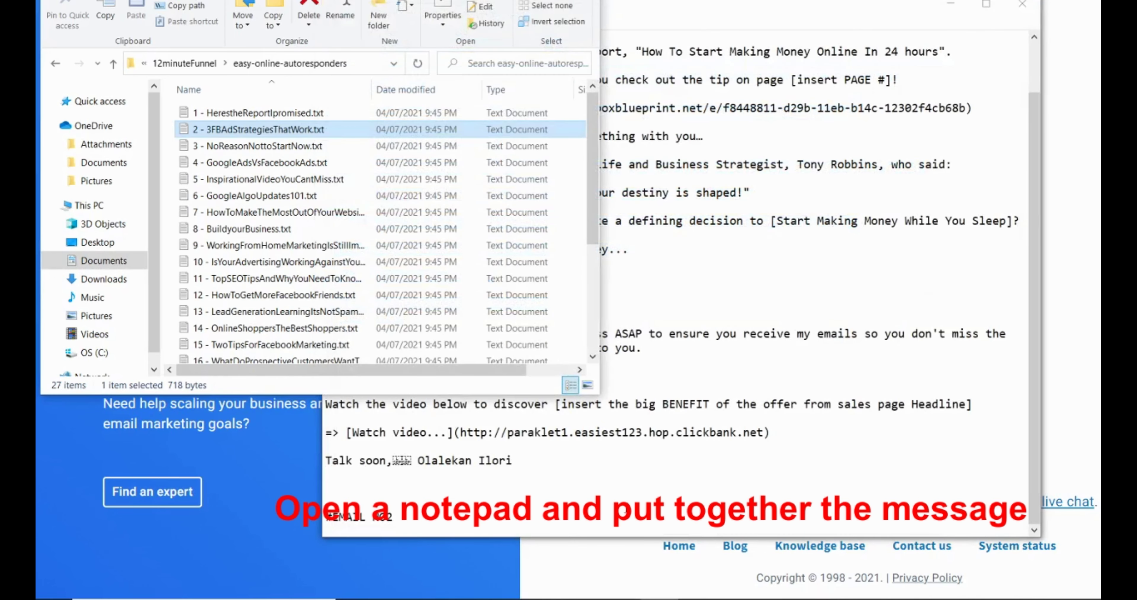
key(Return)
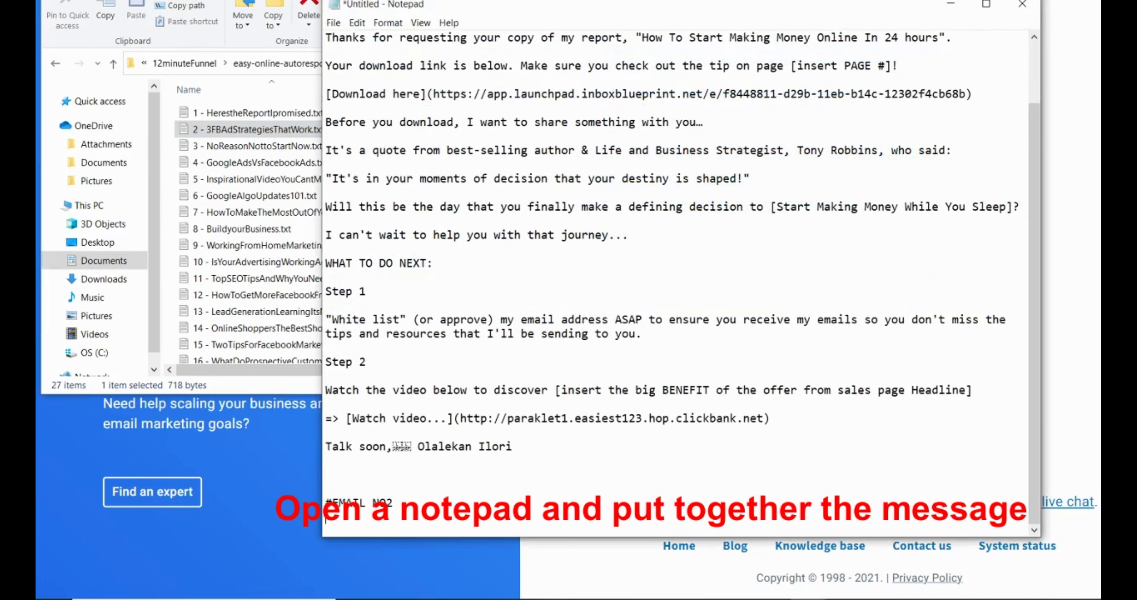
text(Subject: 3 FB Ad Strategies That Work  I've been running Facebook ads for years now and have spent a lot of money figuring out what works and what doesn't.  When I started, there weren't many guides or anything out there on the internet.  I had to learn on my own.  But now I'm making easier for the next generation of Facebook advertisers with this guide:  <a href="http://paraklet1.easiest123.hop.clickbank.net">What can you get for $9.95?</a>  In it, you'll find my three favorite Facebook ad strategies that actually work.  Remember, I've spent a lot of money figuring this out.  Pick up that guide here:  <a href="http://paraklet1.easiest123.hop.clickbank.net">Get a Business that's EASIER than 'copy & paste'</a>)
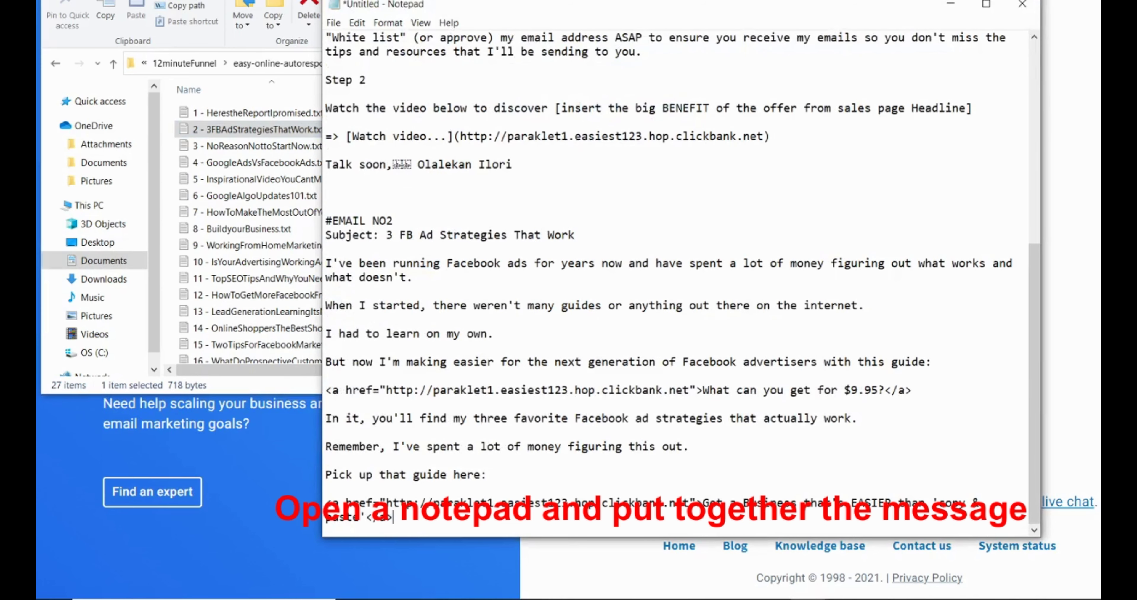
Open 3 - NoReasonNottoStartNow.txt and add three line breaks after the second email in the untitled note
click(227, 149)
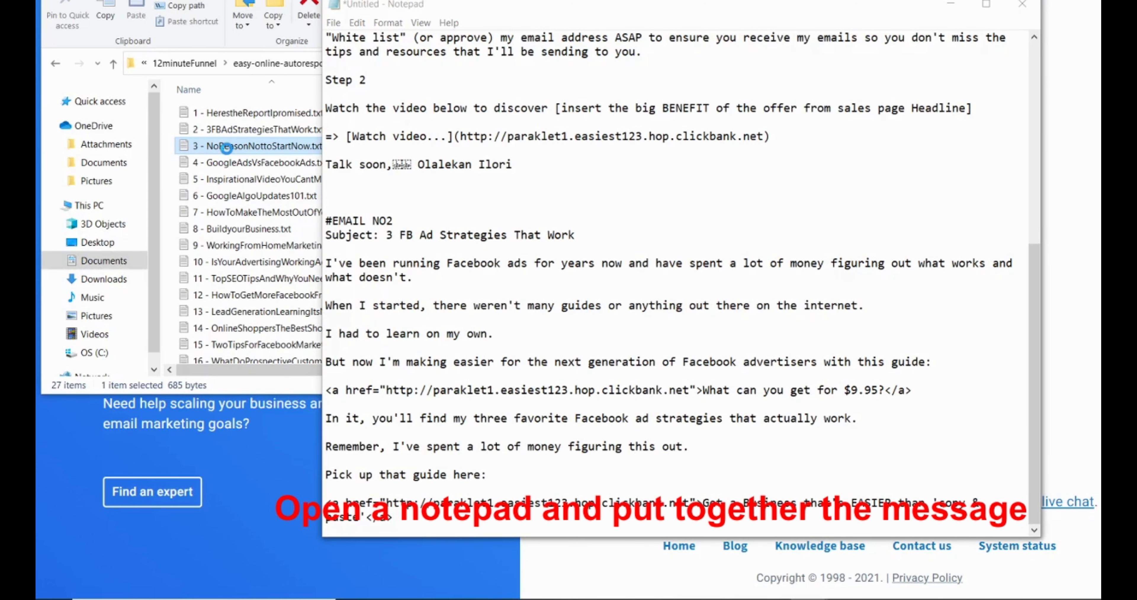
click(705, 198)
key(Return)
key(Return)
key(Return)
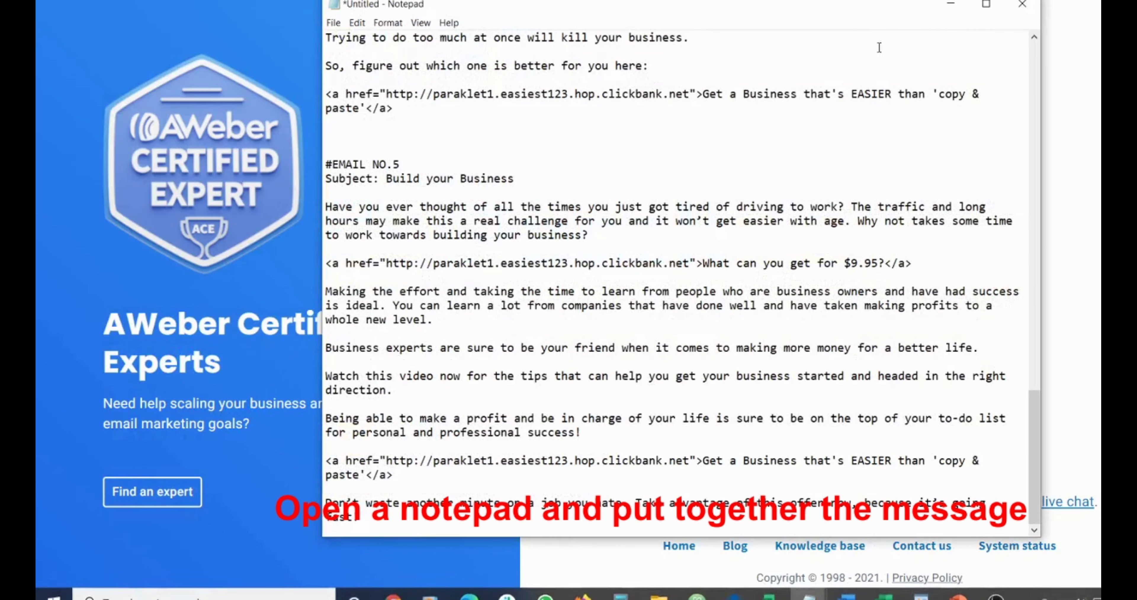
Review the compiled emails in the note from the #EMAIL NO.1 heading through #EMAIL NO.5, and minimise the note
scroll(750, 53, up, 20)
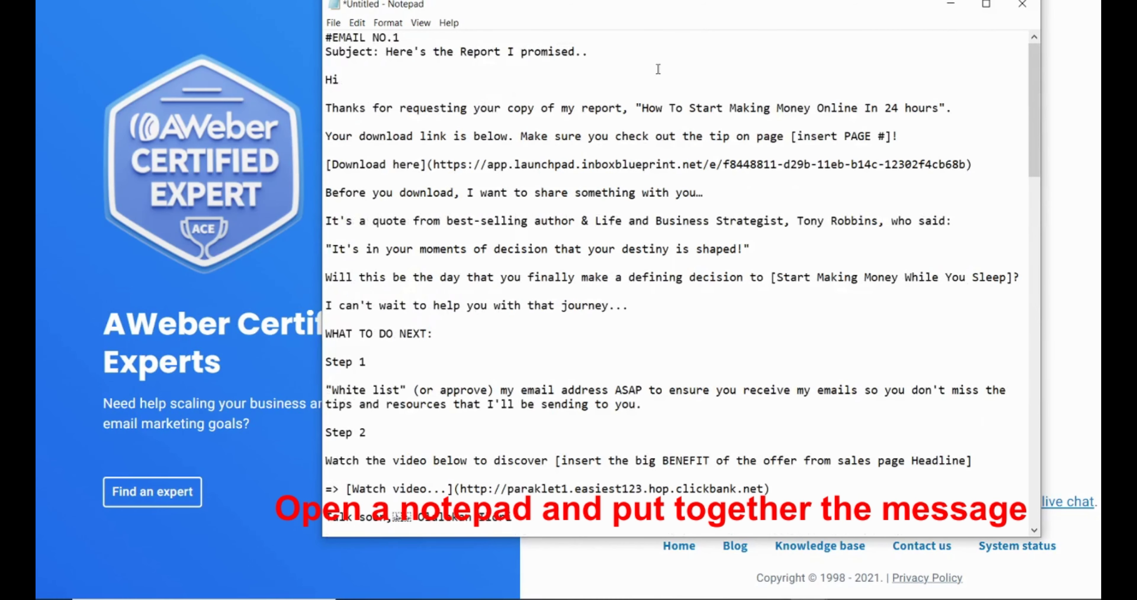
triple_click(375, 44)
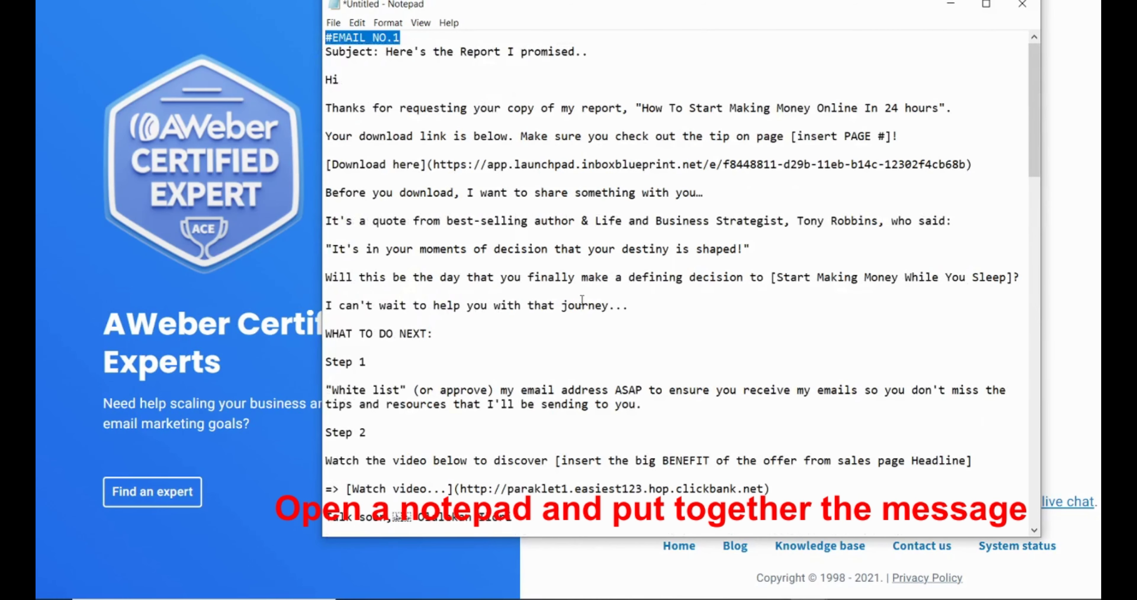
scroll(573, 282, down, 8)
scroll(556, 243, down, 1)
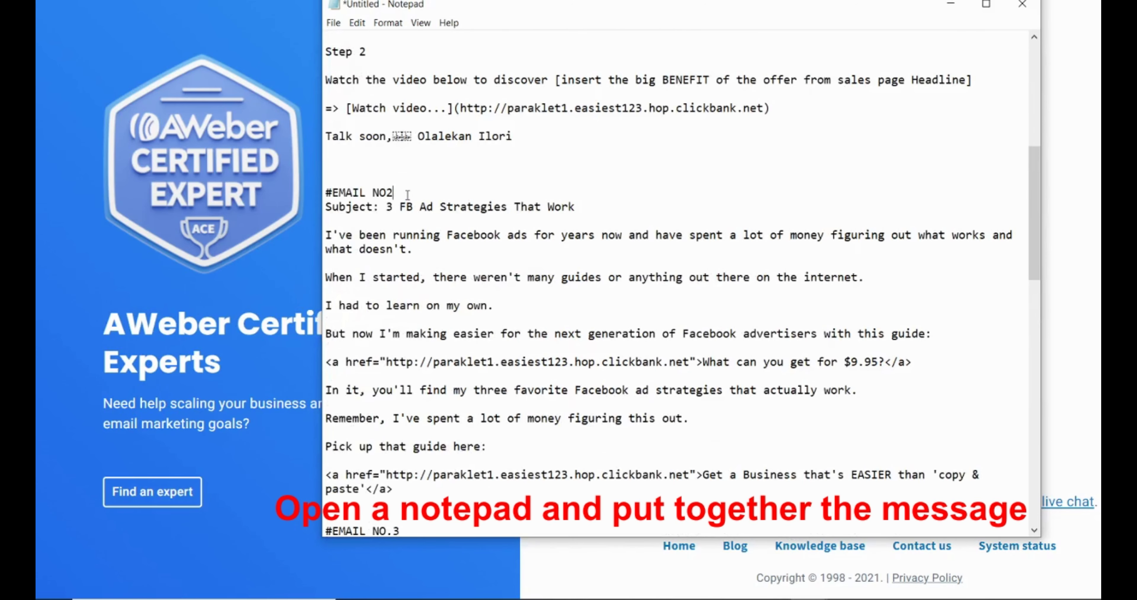
drag(407, 194, 334, 191)
scroll(486, 289, down, 8)
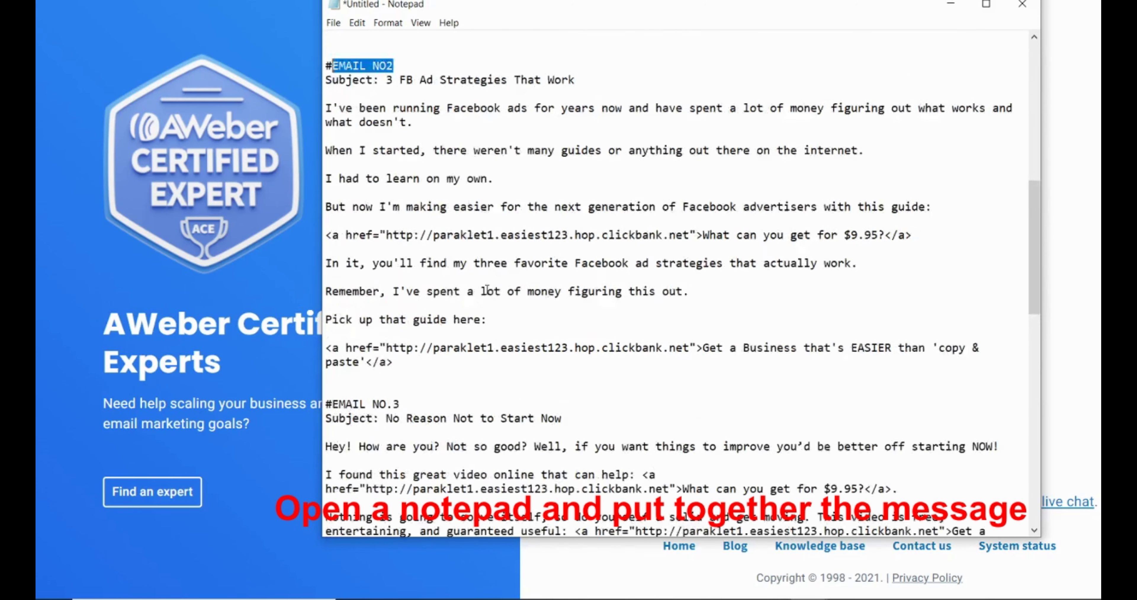
drag(407, 192, 324, 192)
scroll(480, 293, down, 7)
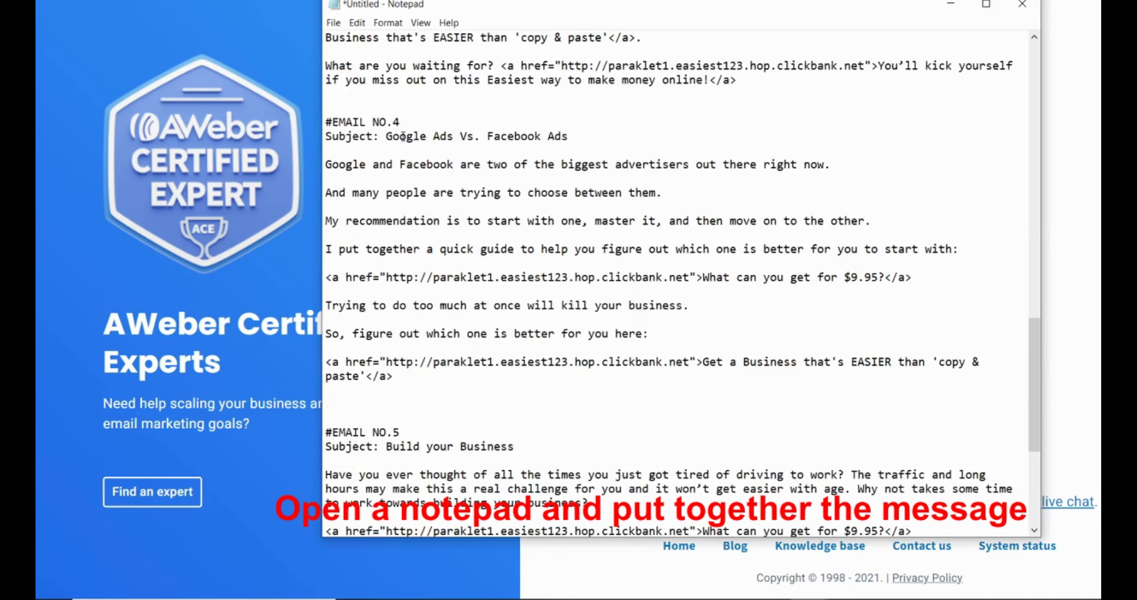
drag(403, 122, 306, 122)
scroll(461, 267, down, 6)
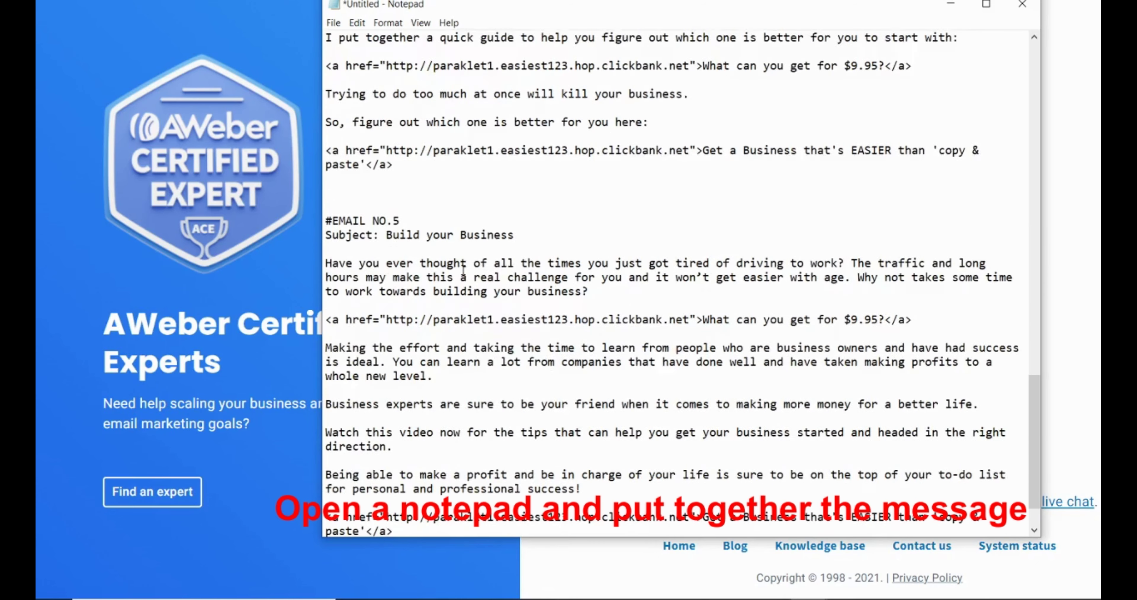
drag(412, 174, 323, 177)
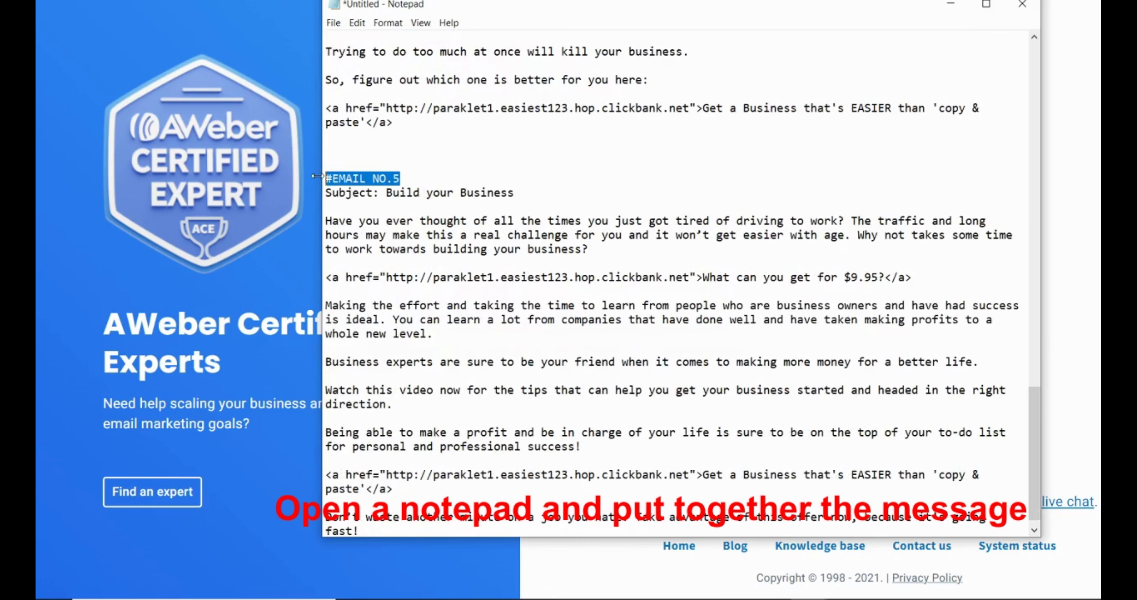
scroll(554, 141, up, 20)
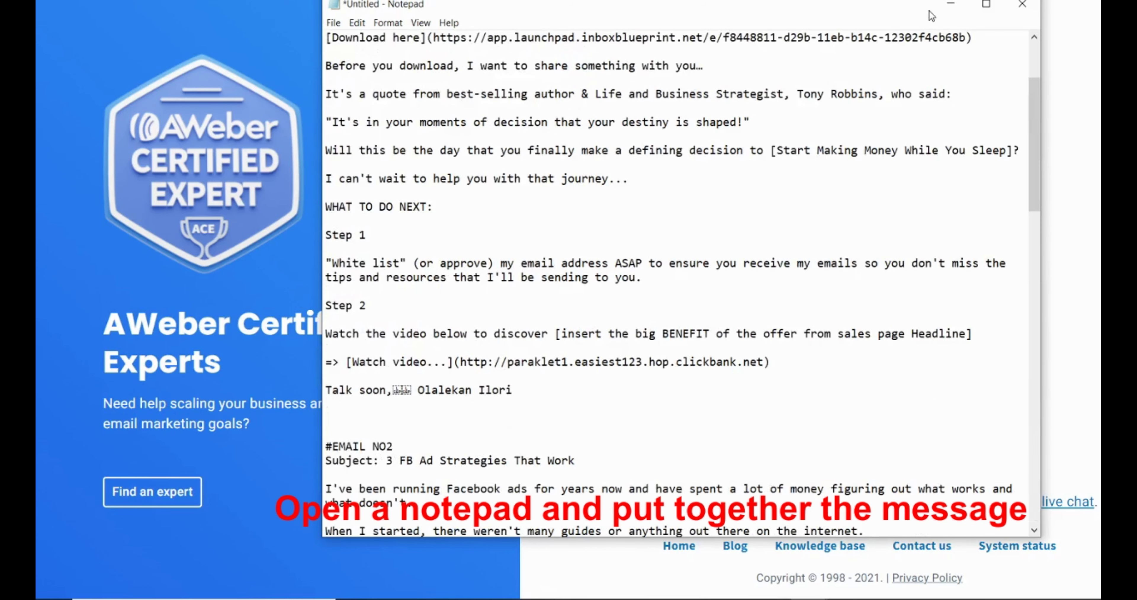
click(951, 6)
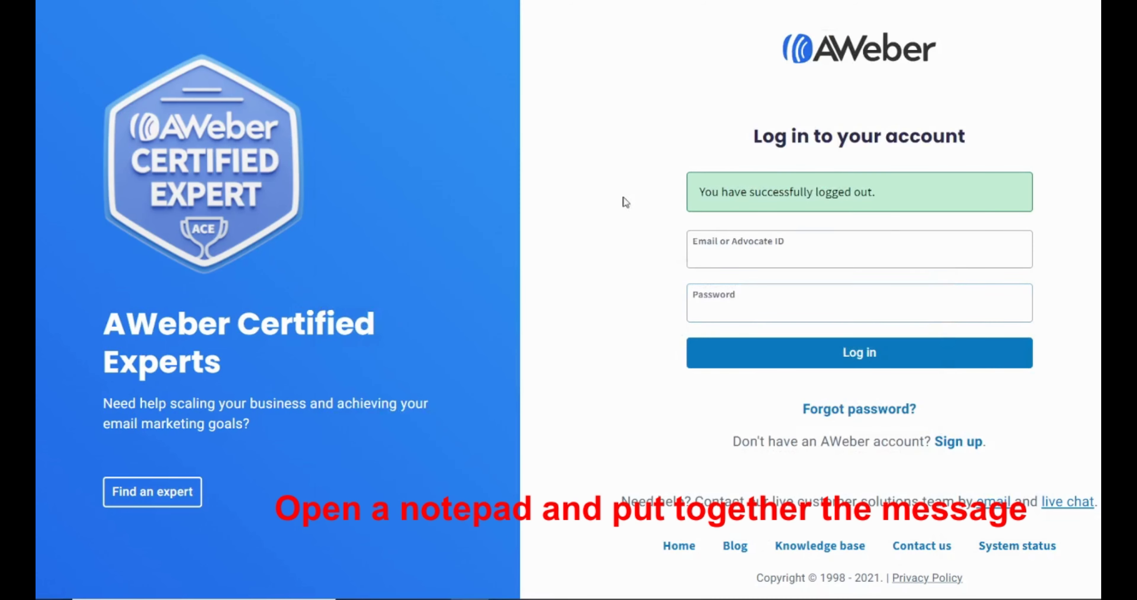
Log in to the AWeber account with the saved account e-mail and the account password
click(713, 251)
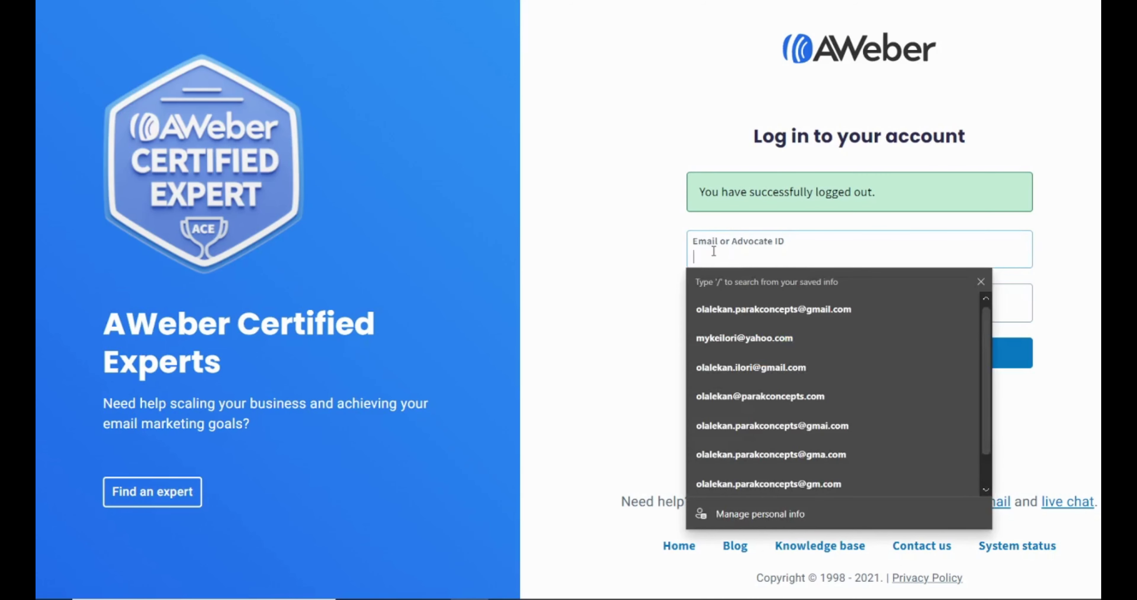
click(748, 319)
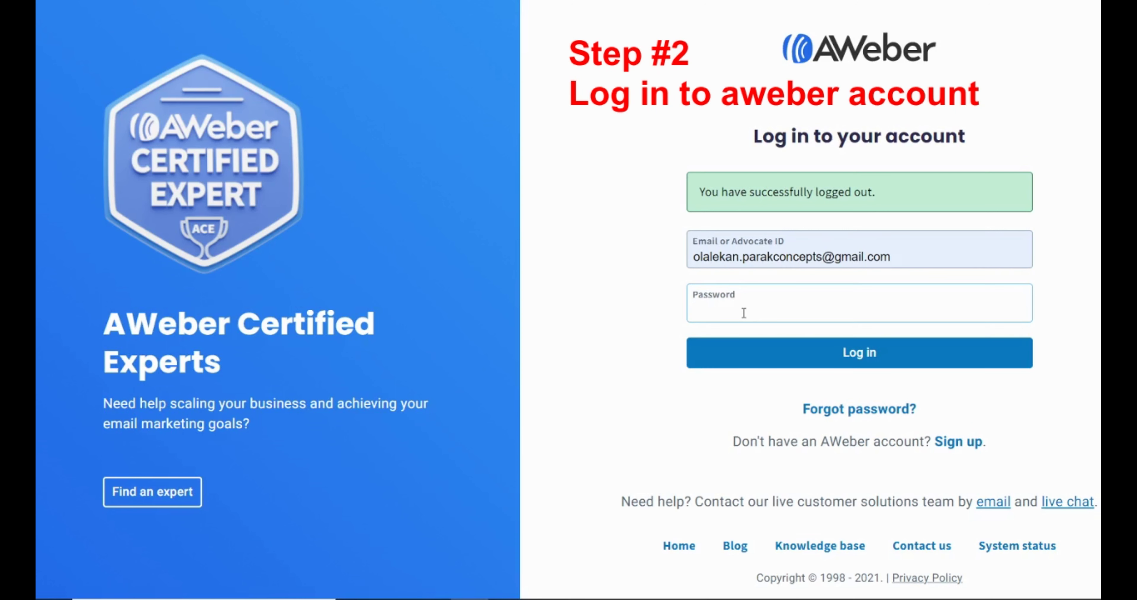
text(•)
click(813, 364)
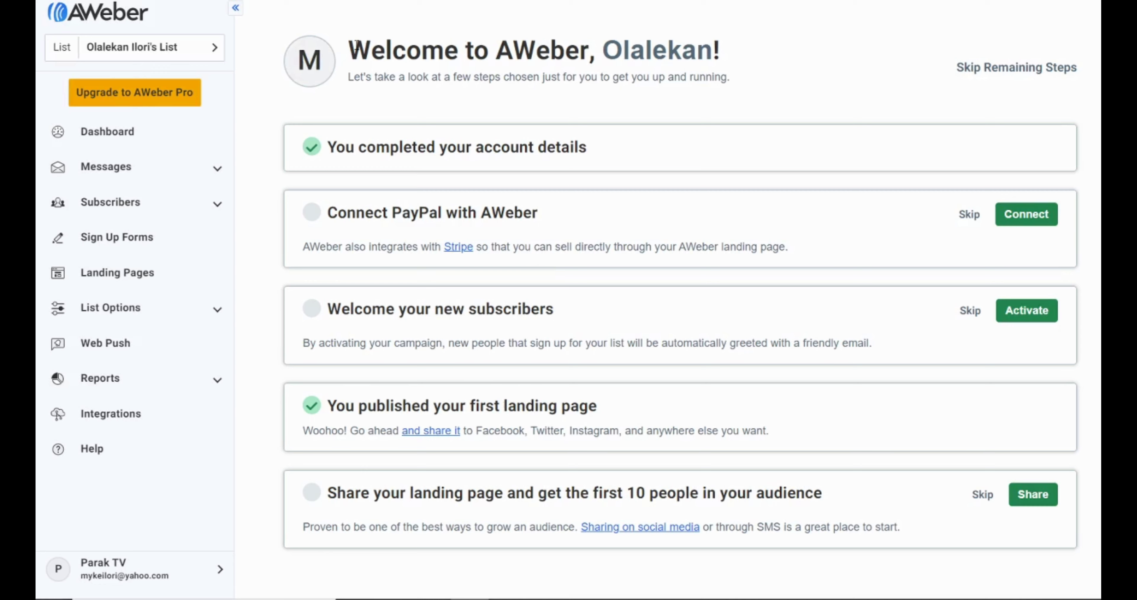
drag(356, 44, 829, 60)
click(829, 58)
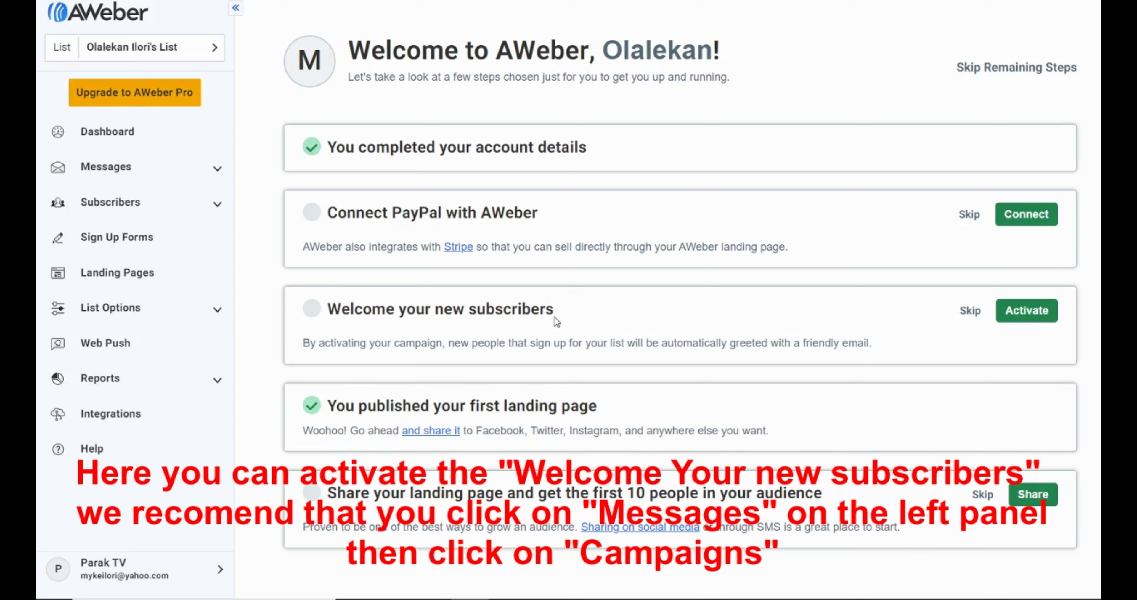
drag(335, 308, 554, 307)
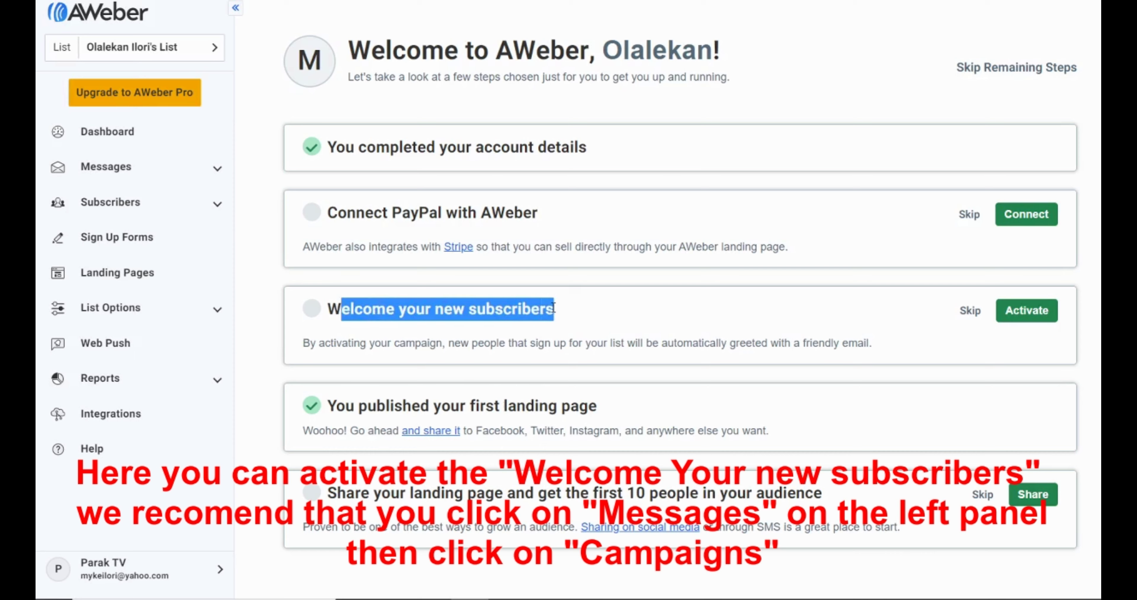
click(1005, 335)
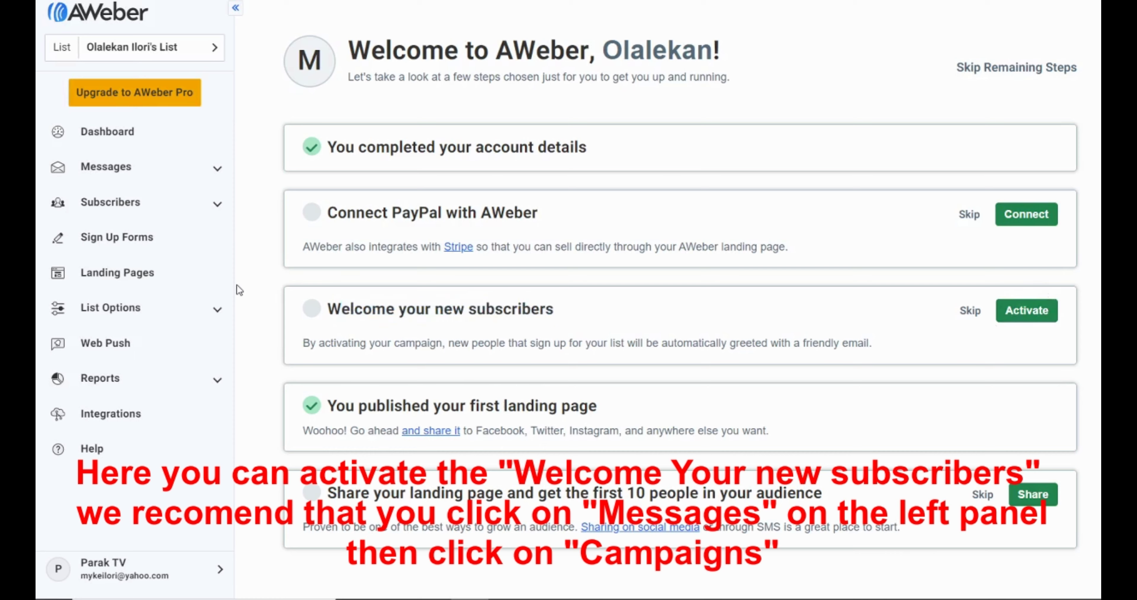
Open the Campaigns page under Messages and point out the Template Welcome Campaign in the campaign list
click(215, 171)
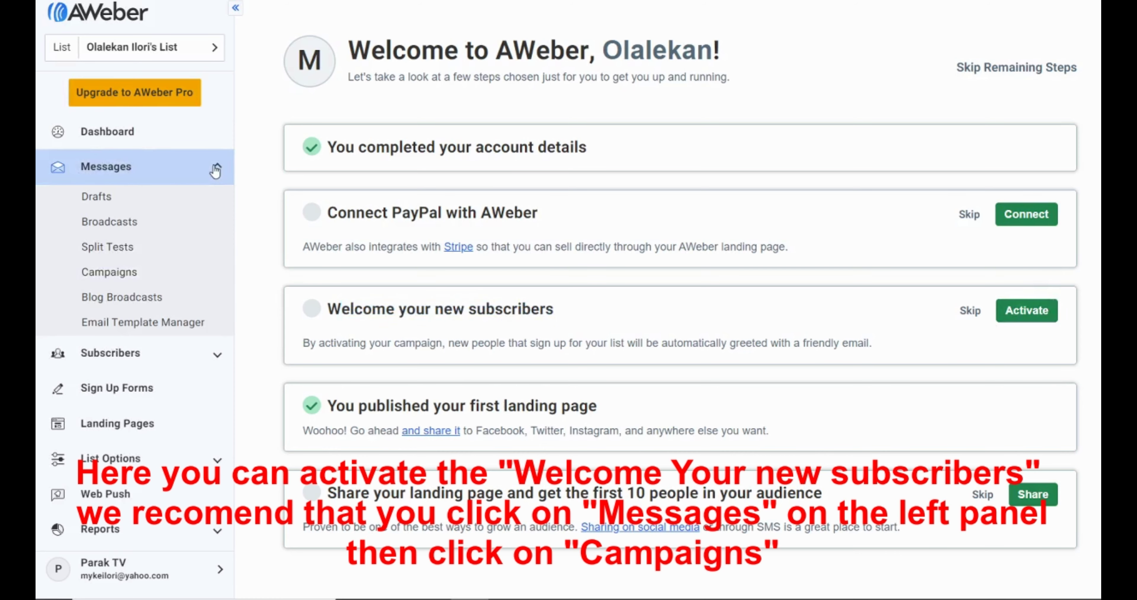
click(117, 283)
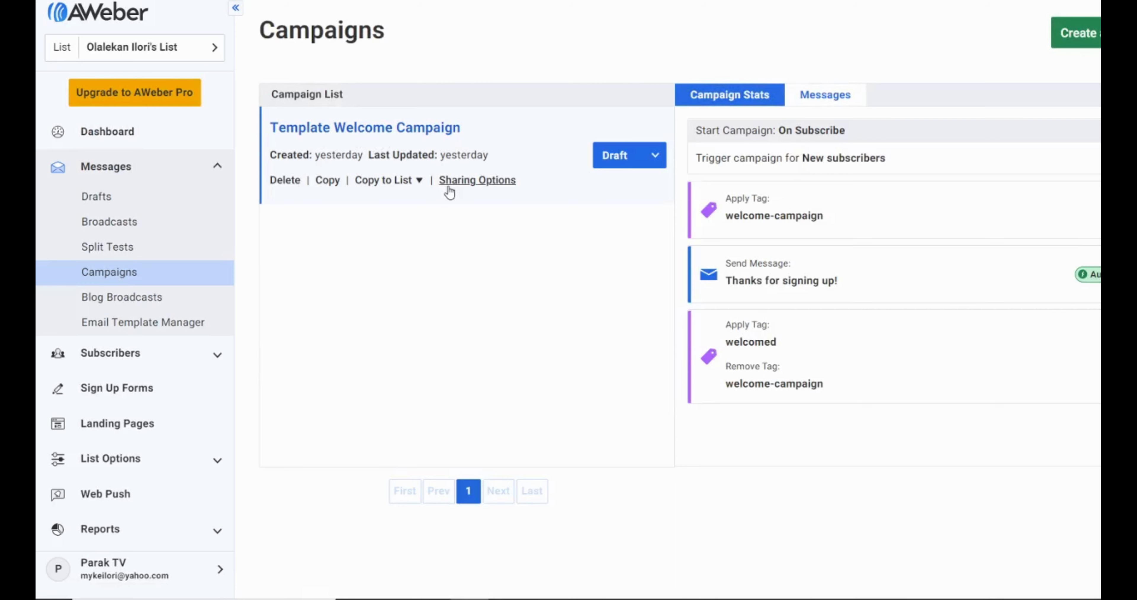
drag(463, 130, 266, 125)
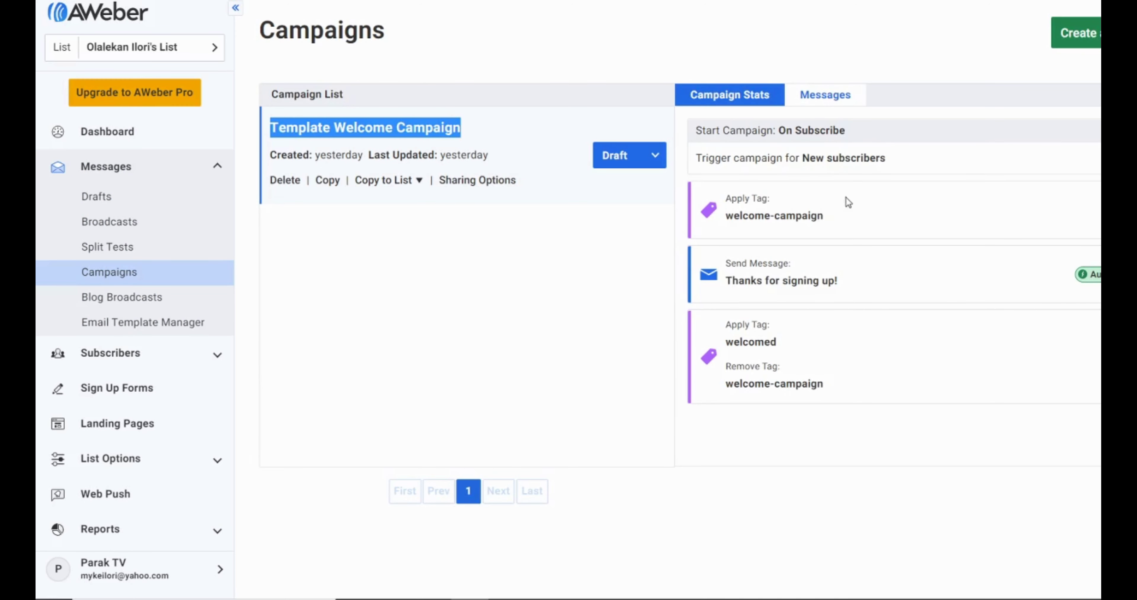
click(548, 265)
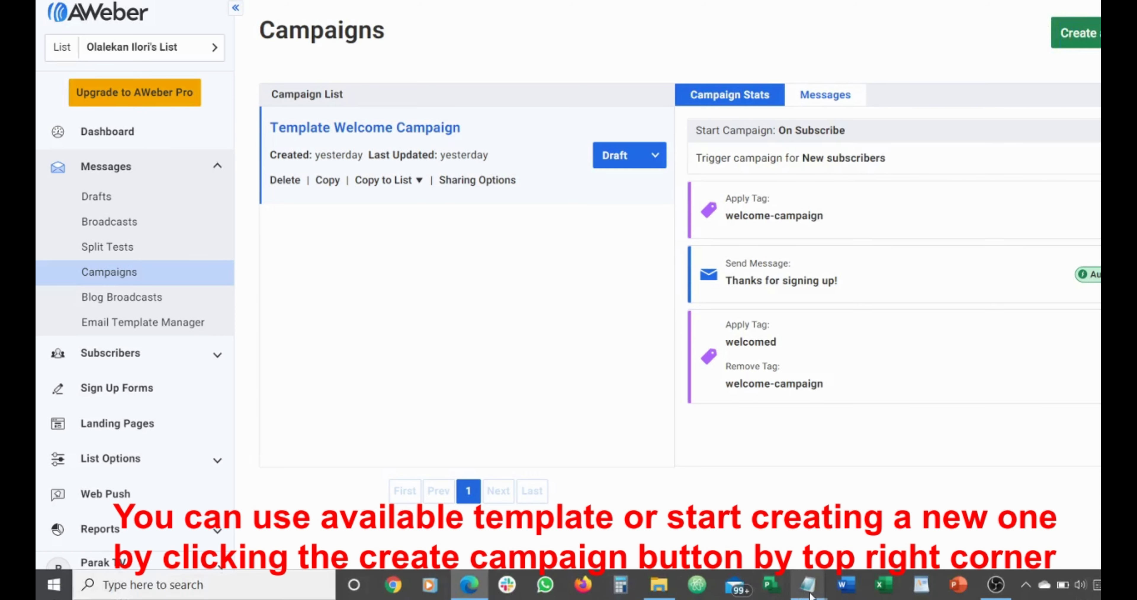
Open a new blank Notepad window, reduce its height and place it over the middle of the Campaigns page
right_click(809, 594)
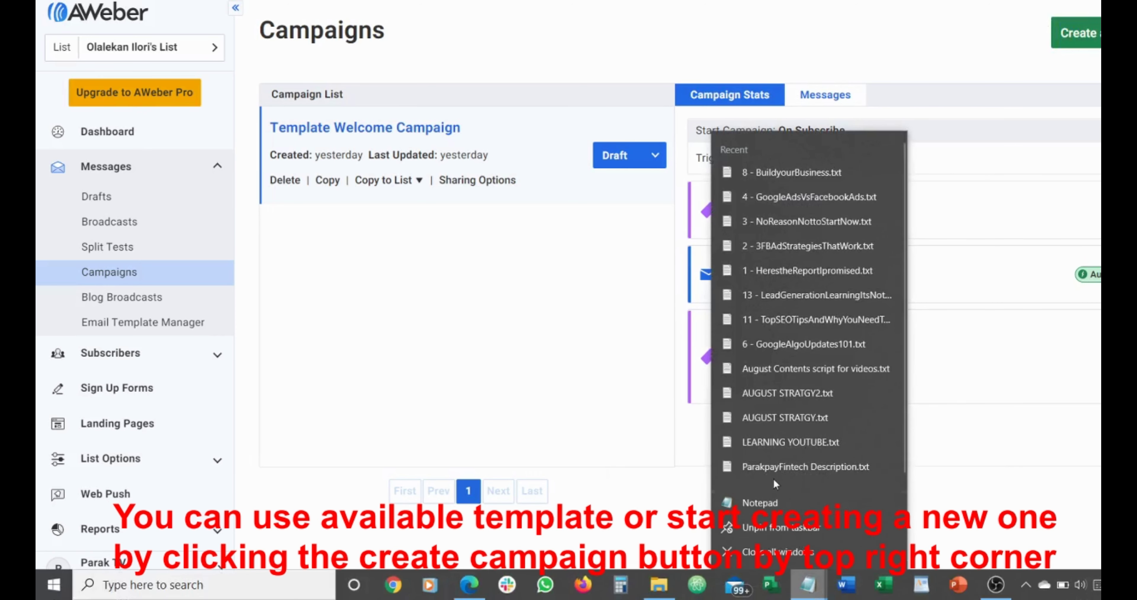
click(768, 504)
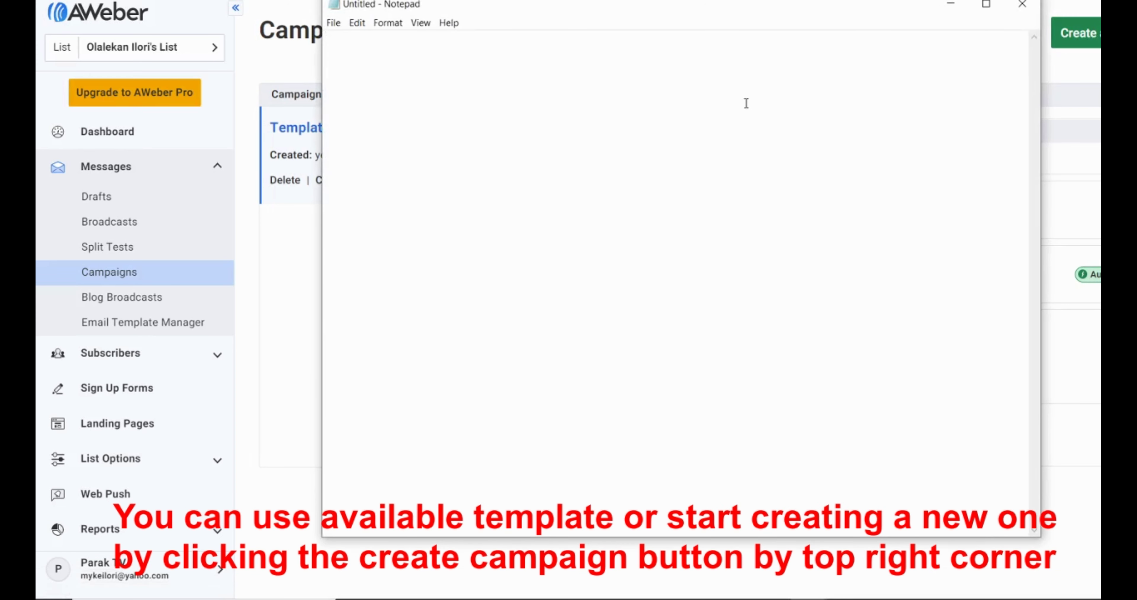
drag(670, 8, 704, 378)
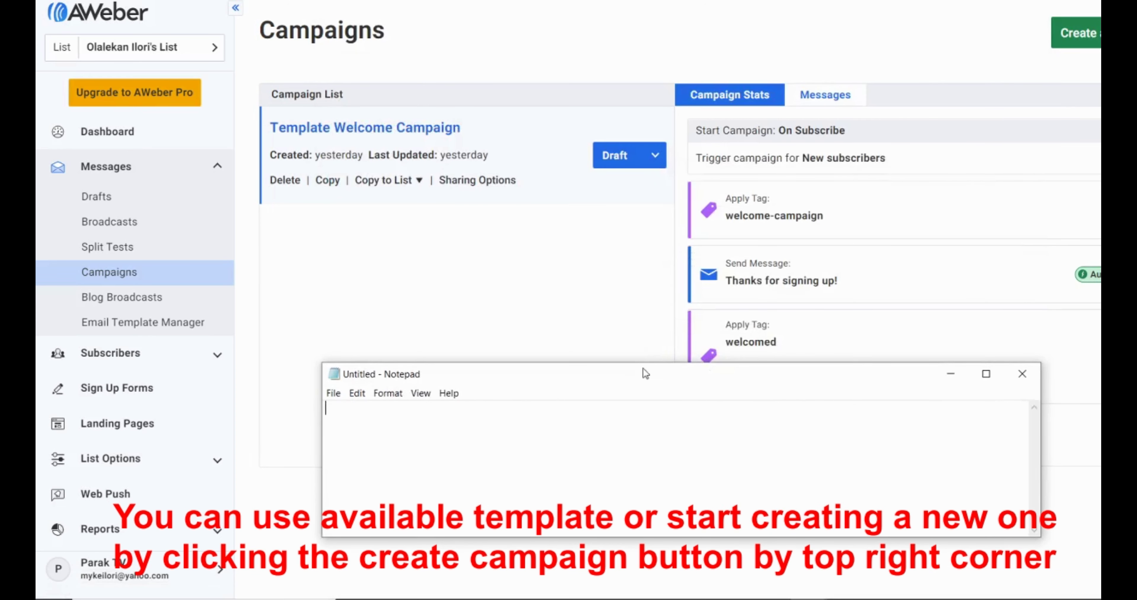
drag(645, 375, 613, 263)
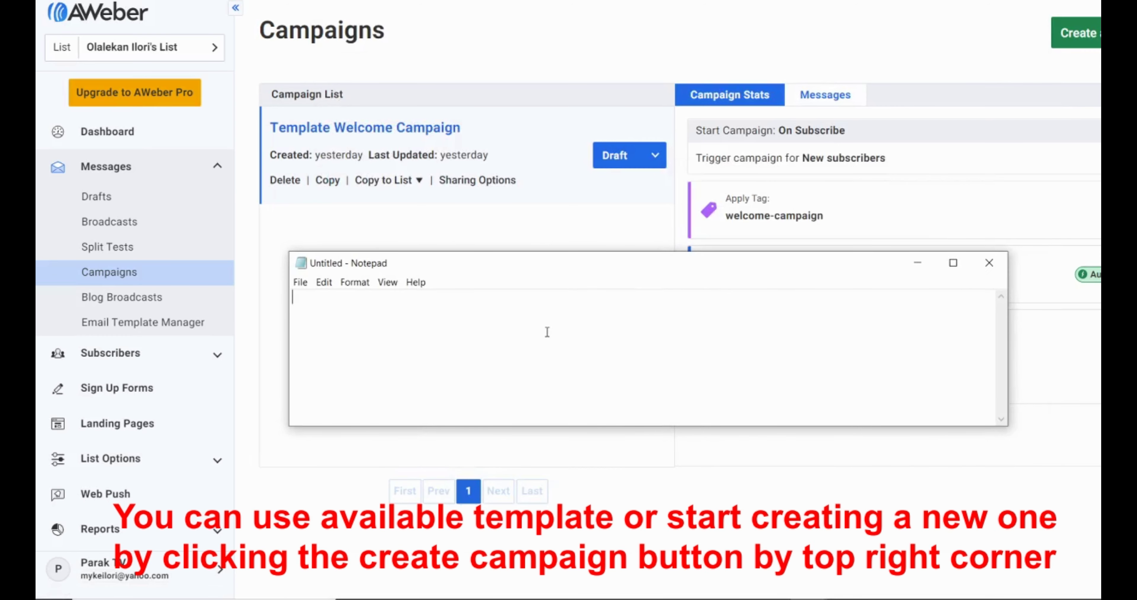
Write "YOU CAN EITHER USE THE TEMPLATE ALREADY CREATED FOR YOU OR YOU" in the blank note
text(YOU C)
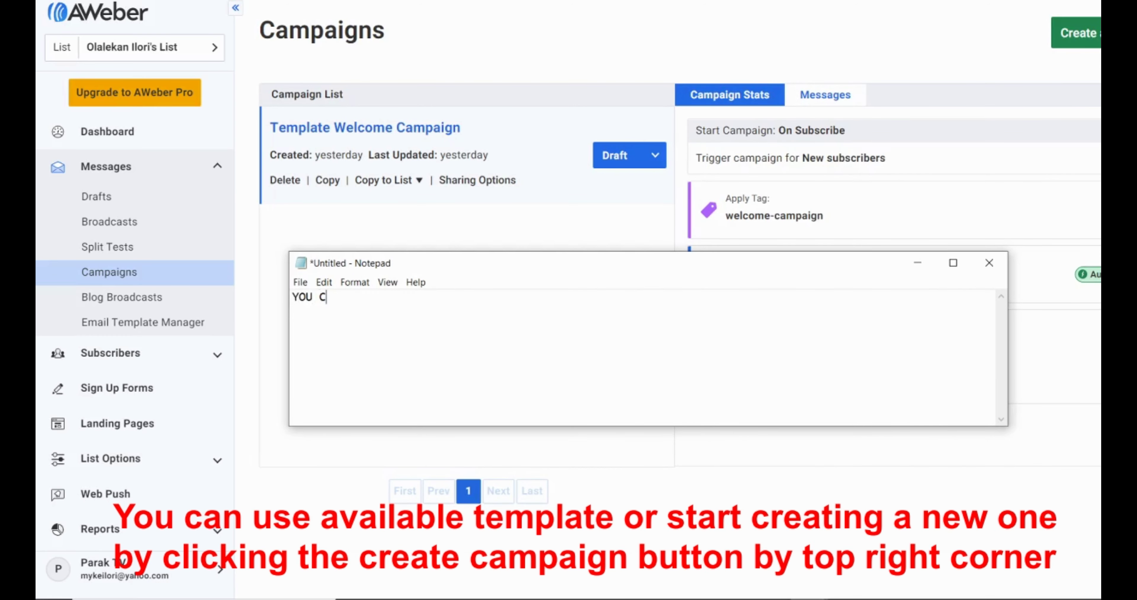
text(AN EITHER USE A)
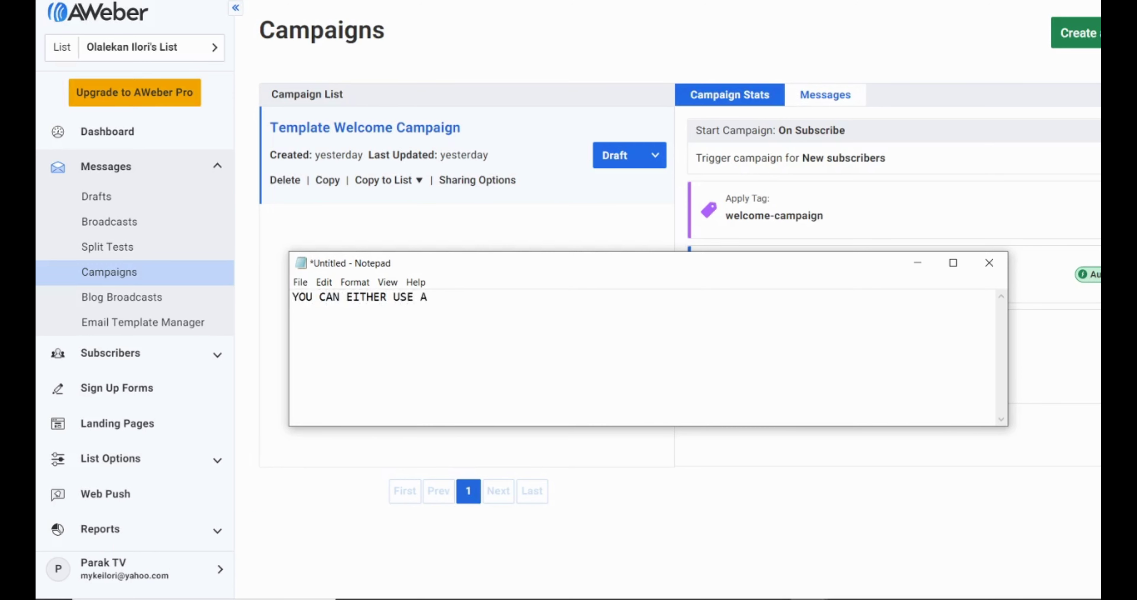
key(BackSpace)
text(THE TEMPLATE )
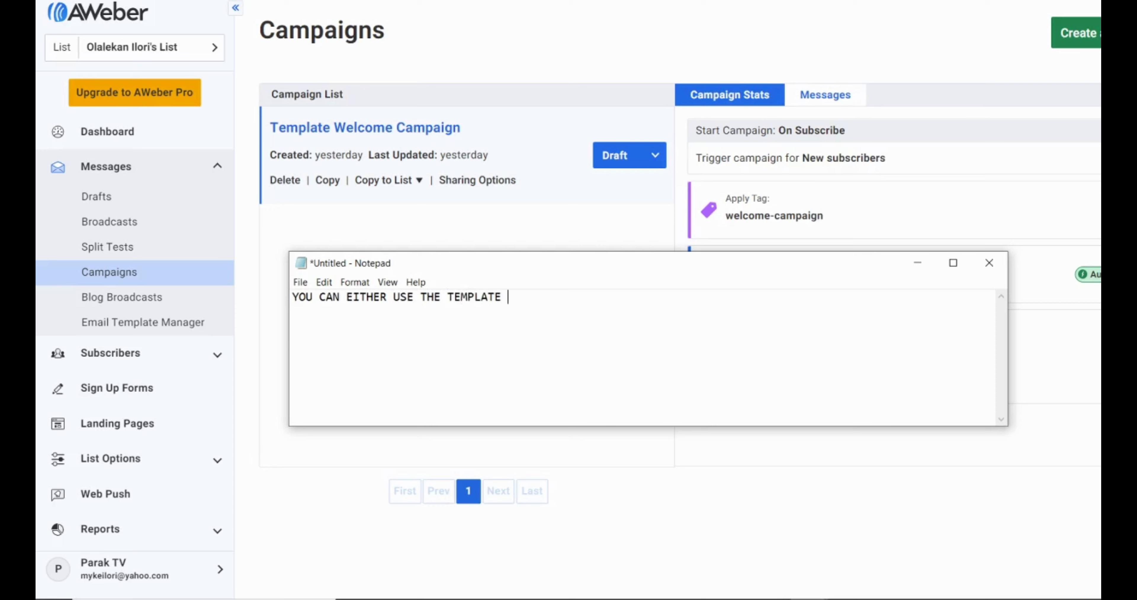
text(ALREADY CREATED )
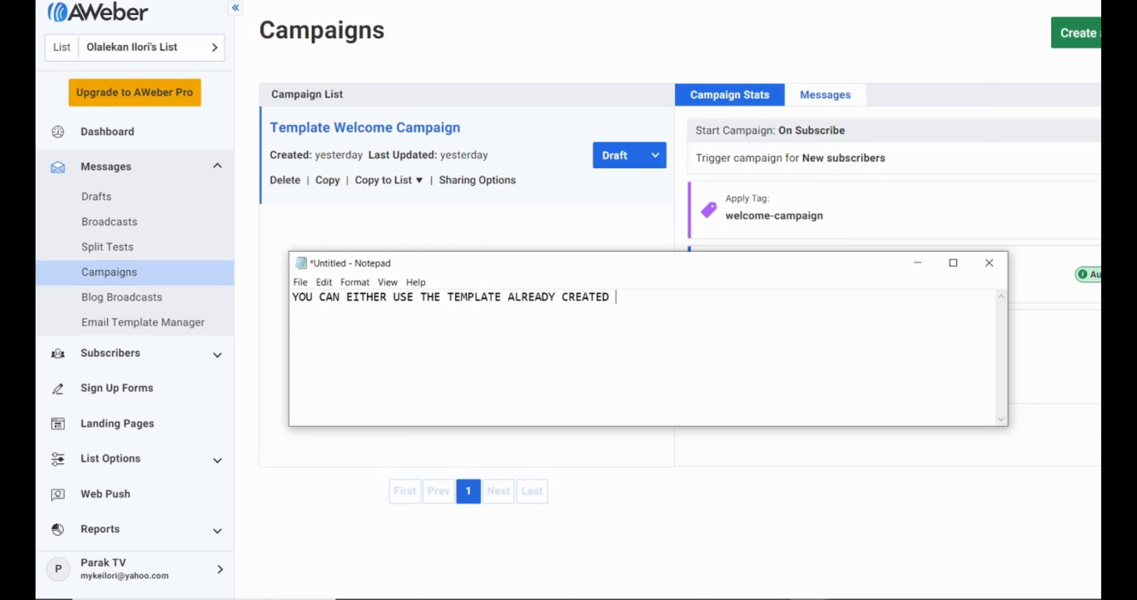
text(FOR YOU OR YOU)
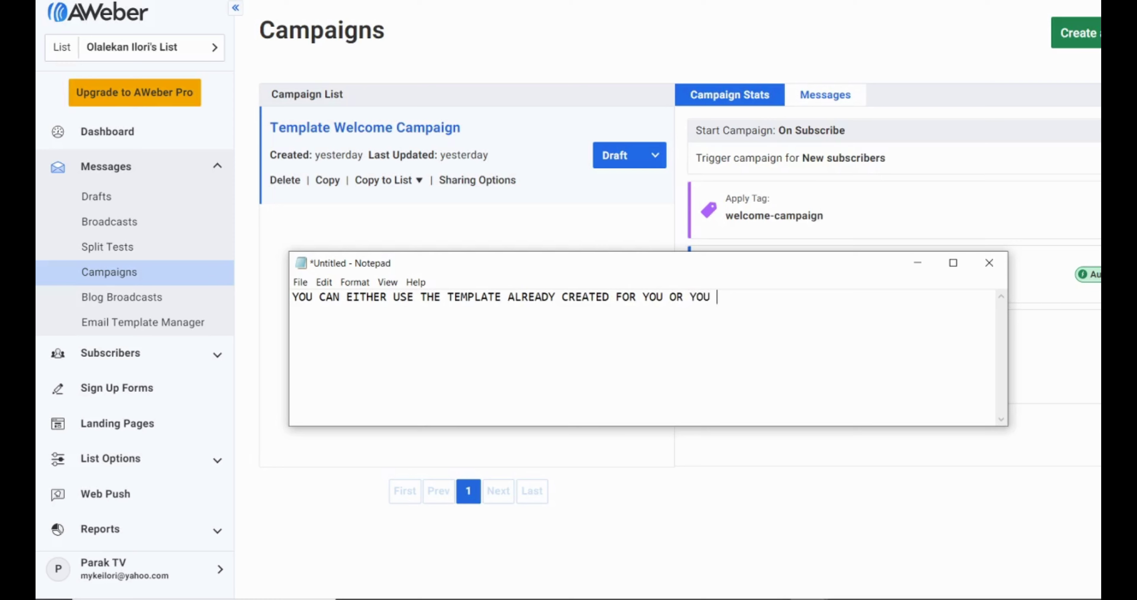
Complete the note's sentence with "CAN CLICK ON THE GREEN CREATE A CAMPAIGN BUTTON TO START A FRESH BLANK CAMPAIGN"
text( CAN CLICK ON THE CREATE)
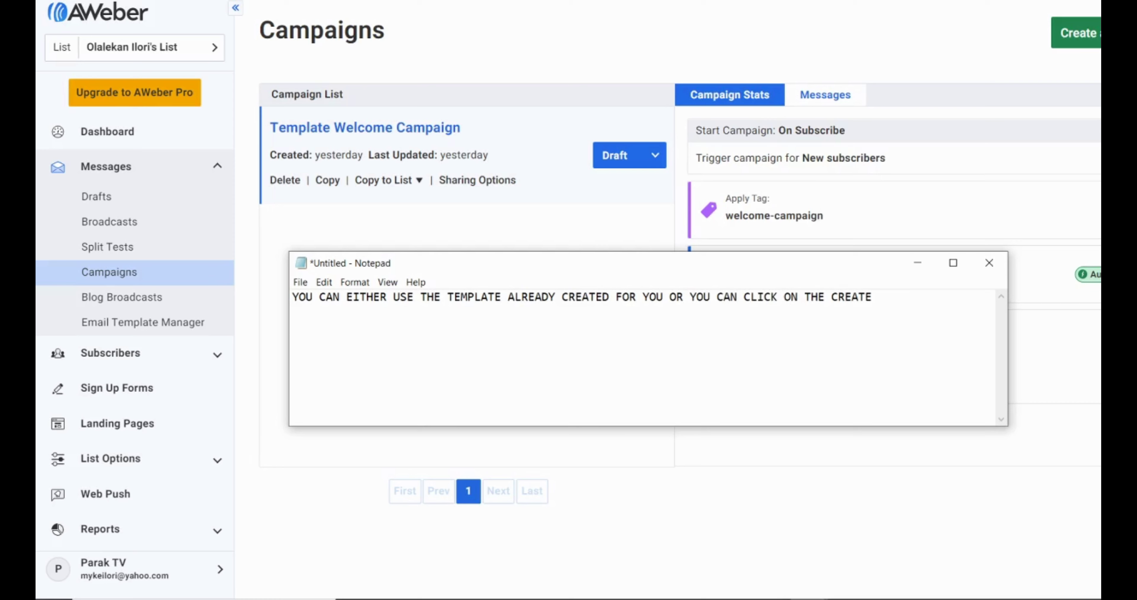
text( A CAMP)
key(BackSpace)
text(MPAIGN BU)
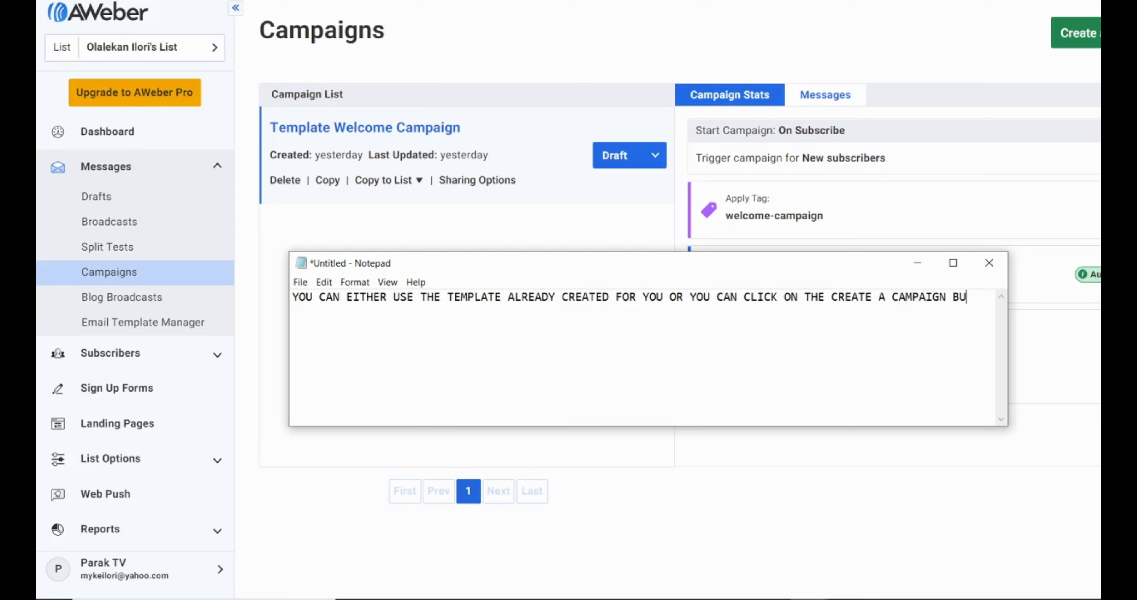
text(TTON TO START)
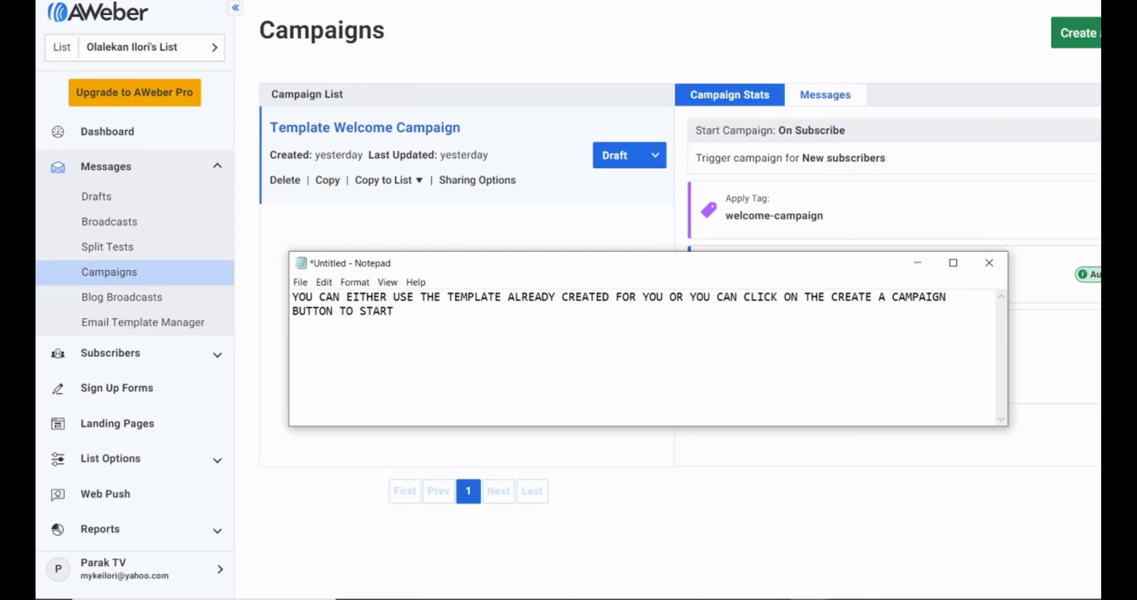
text( A FRESH BLANK CAMPAI)
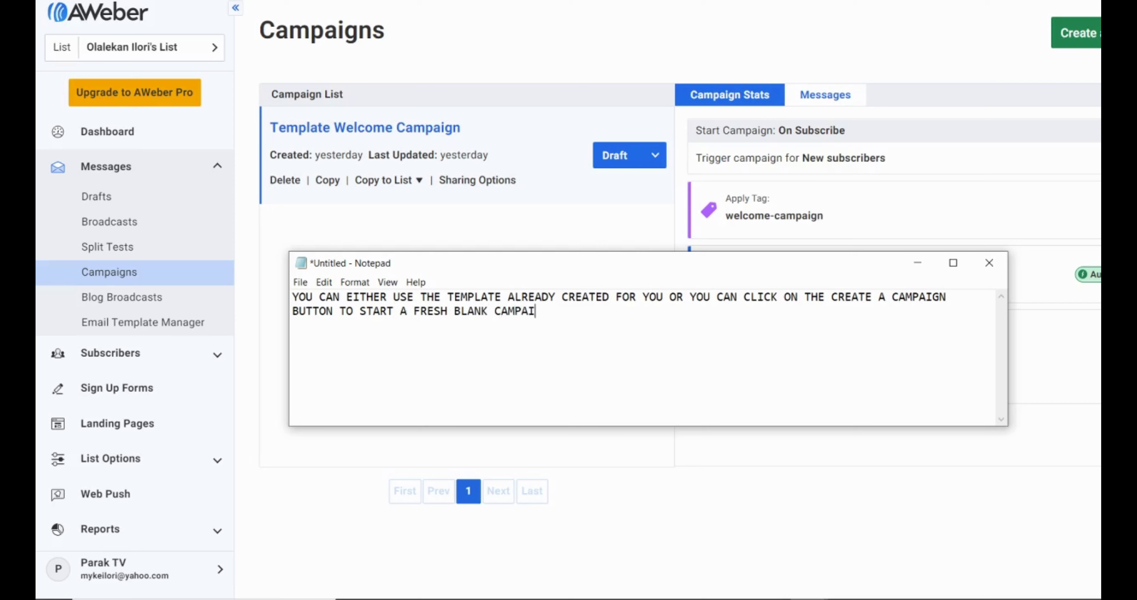
text(GN)
click(830, 297)
text(GREEN)
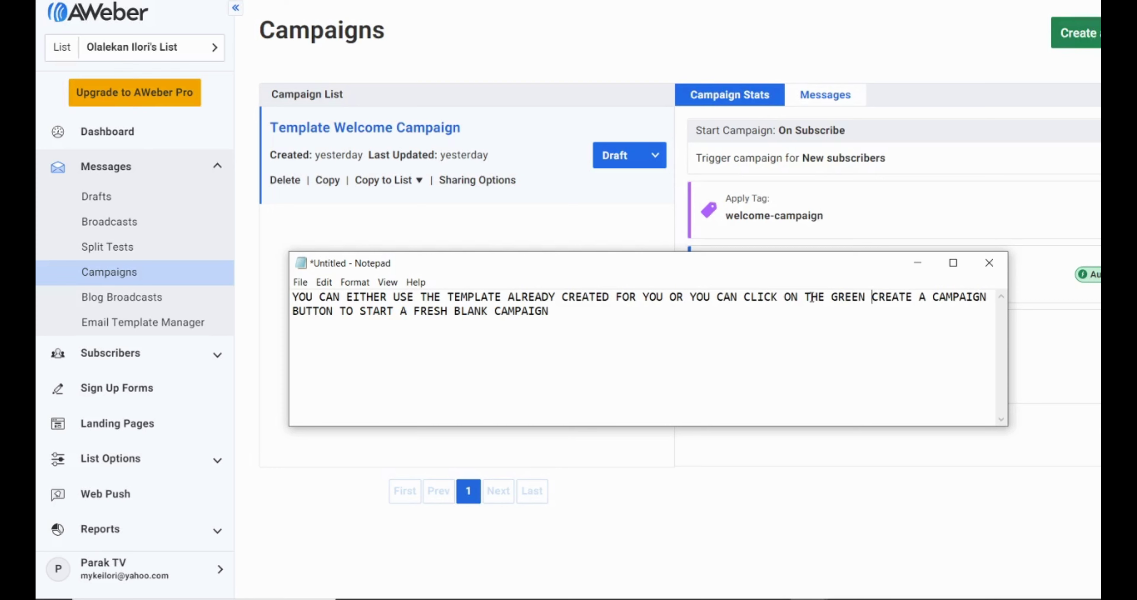
Highlight "THE GREEN CREATE A CAMPAIGN" and then "THE TEMPLATE ALREADY CREATED" in the note, and minimise the note
drag(805, 297, 988, 299)
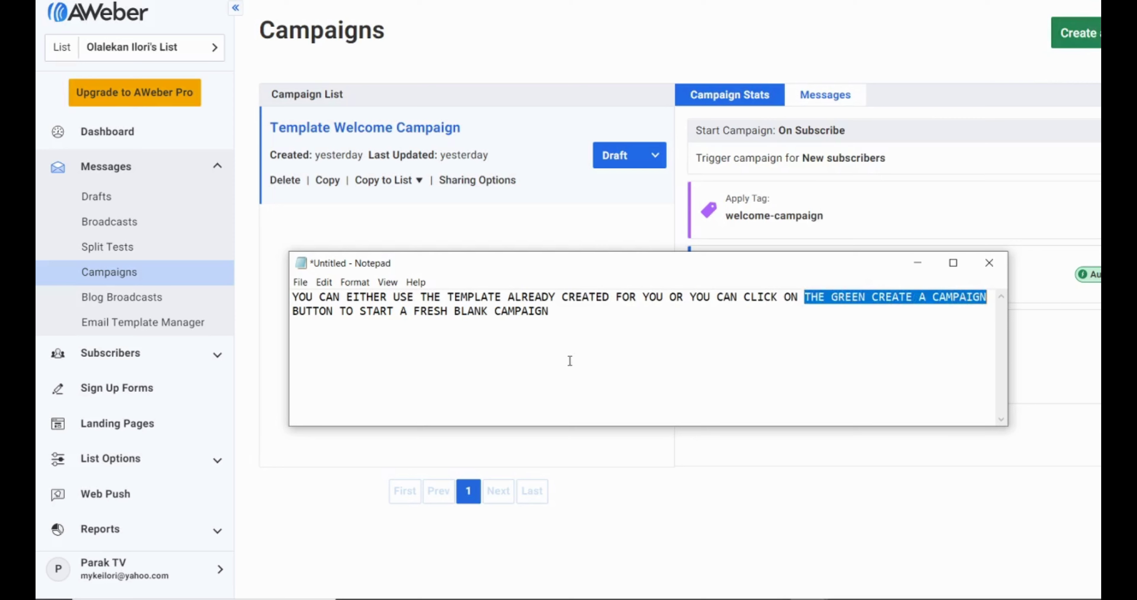
drag(421, 297, 618, 300)
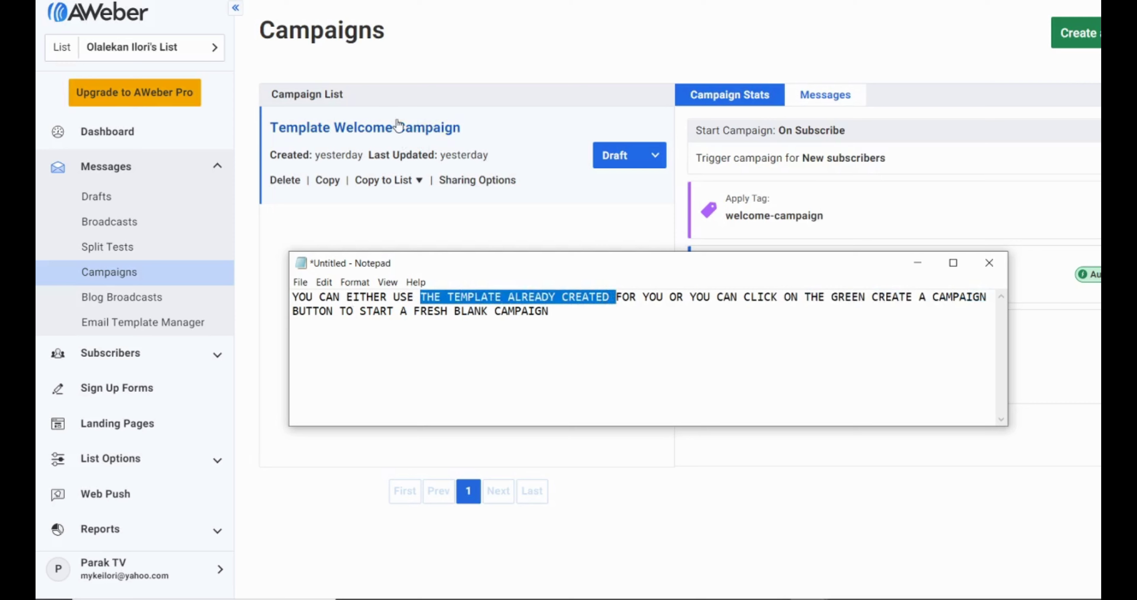
click(912, 266)
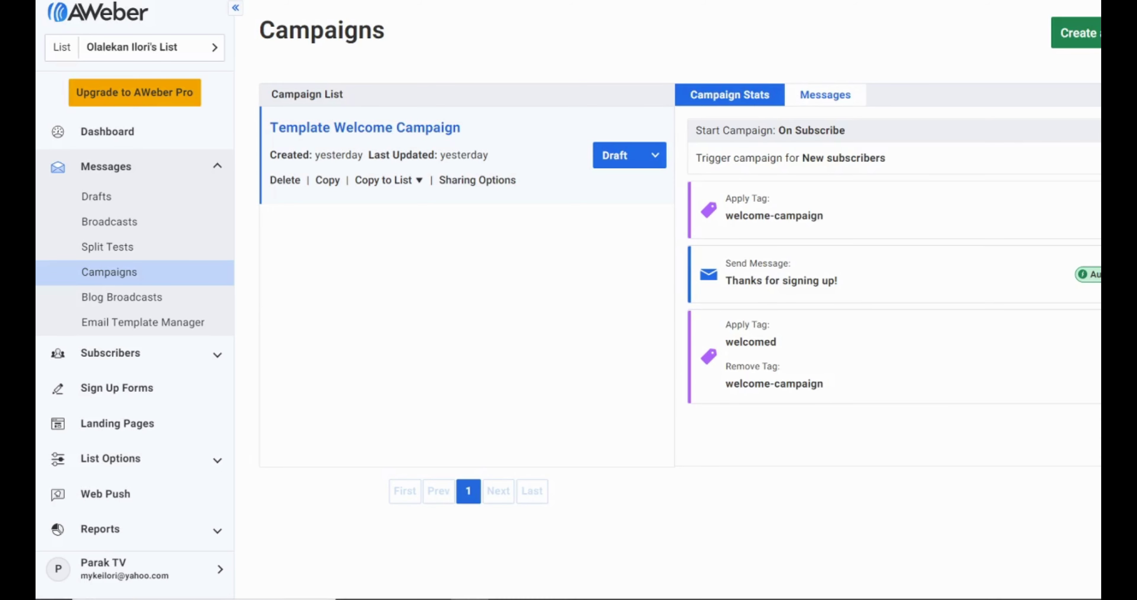
Bring back the note and replace all its text with "TO USE THE ALREADY CREATED CAMPAIGN, JUST CLICK ON IT"
key(alt+Tab)
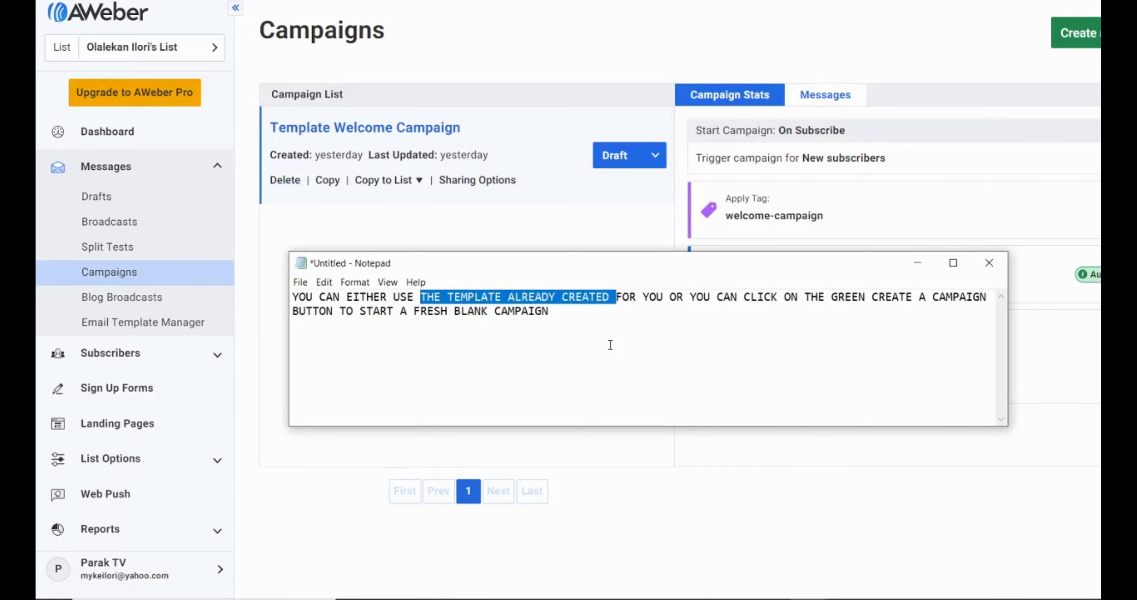
click(610, 344)
key(ctrl+a)
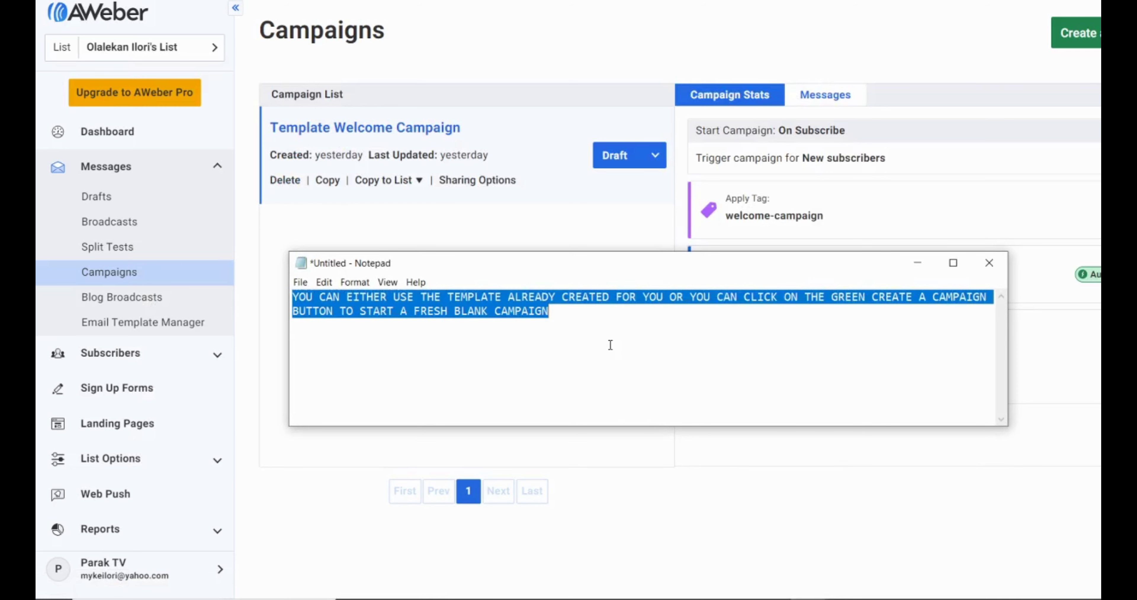
text(t)
key(BackSpace)
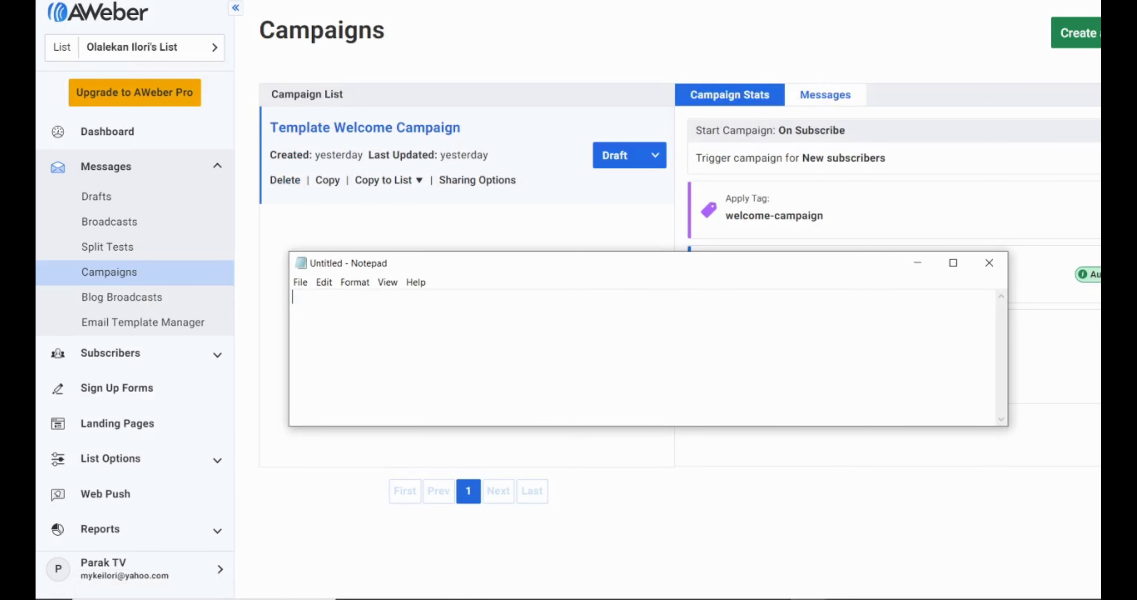
text(TO USE )
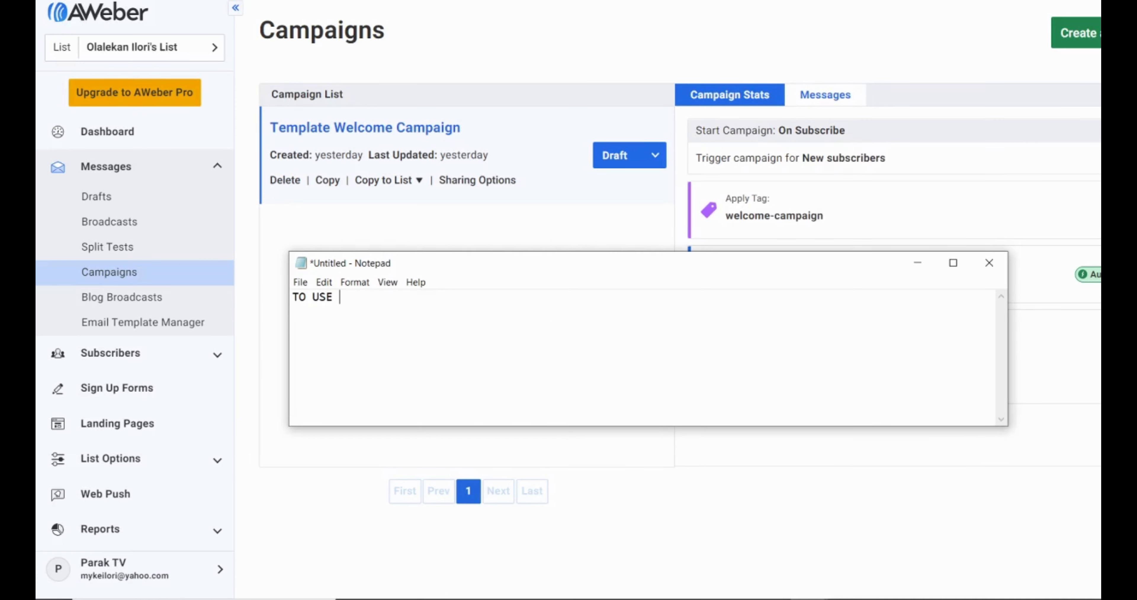
text(THE ALREADY CREAT)
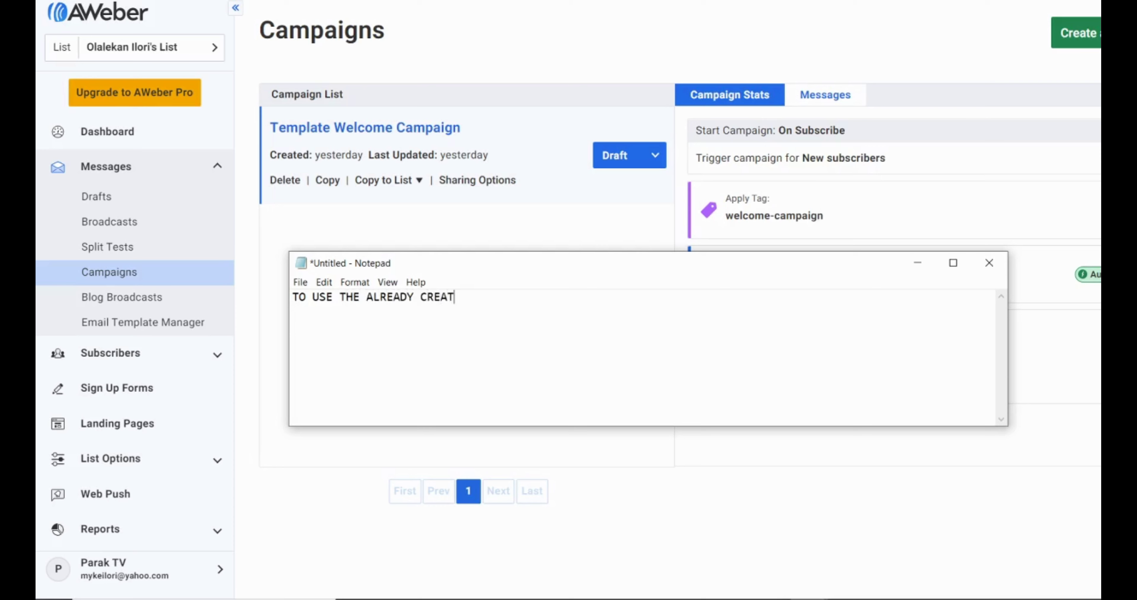
text(ED CAMPAIGN, J)
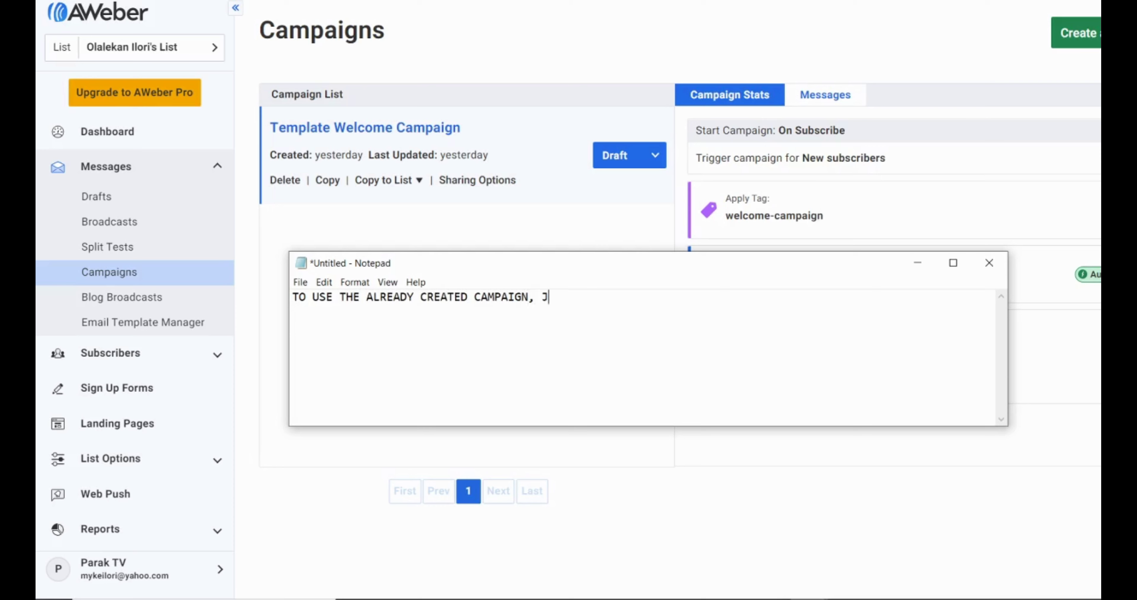
text(UST CLICK ON IT)
Highlight "JUST CLICK ON IT" in the note and open the Template Welcome Campaign from the campaign list
drag(673, 307, 545, 296)
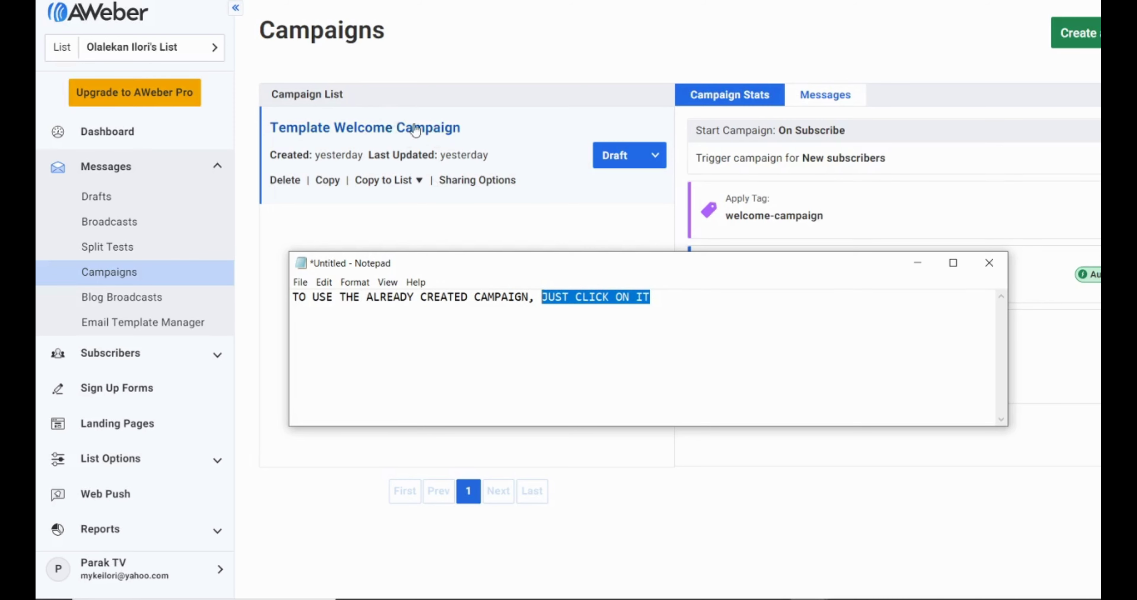
click(368, 129)
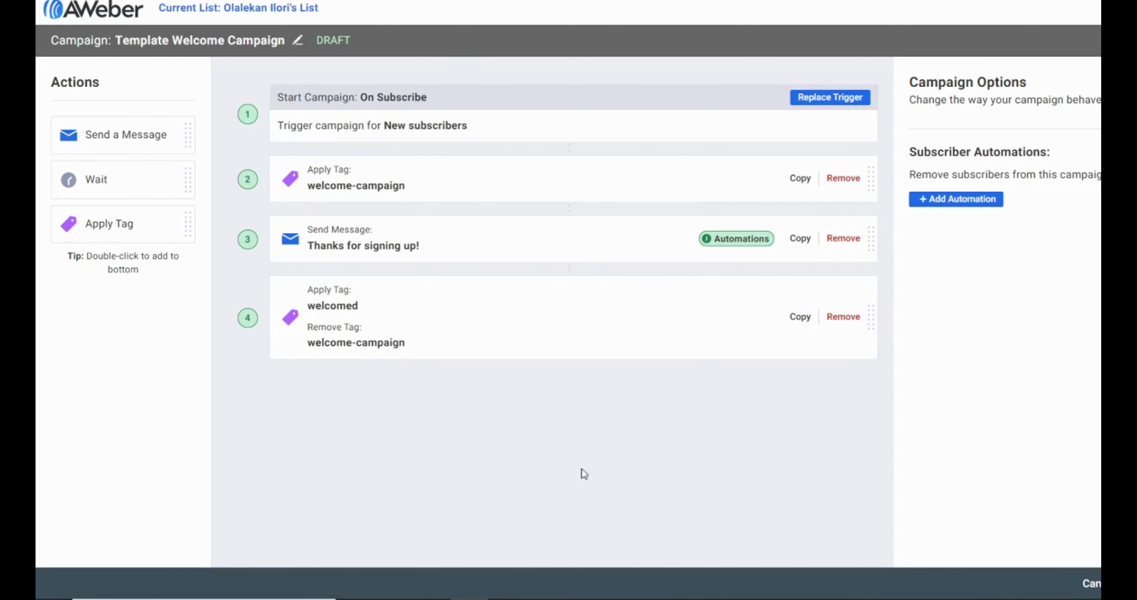
Bring back the note and replace its text with "IT ALREADY HAS SOME MESSAGES CREATED FOR YOU TO JUST EDIT AND USE"
key(alt+Tab)
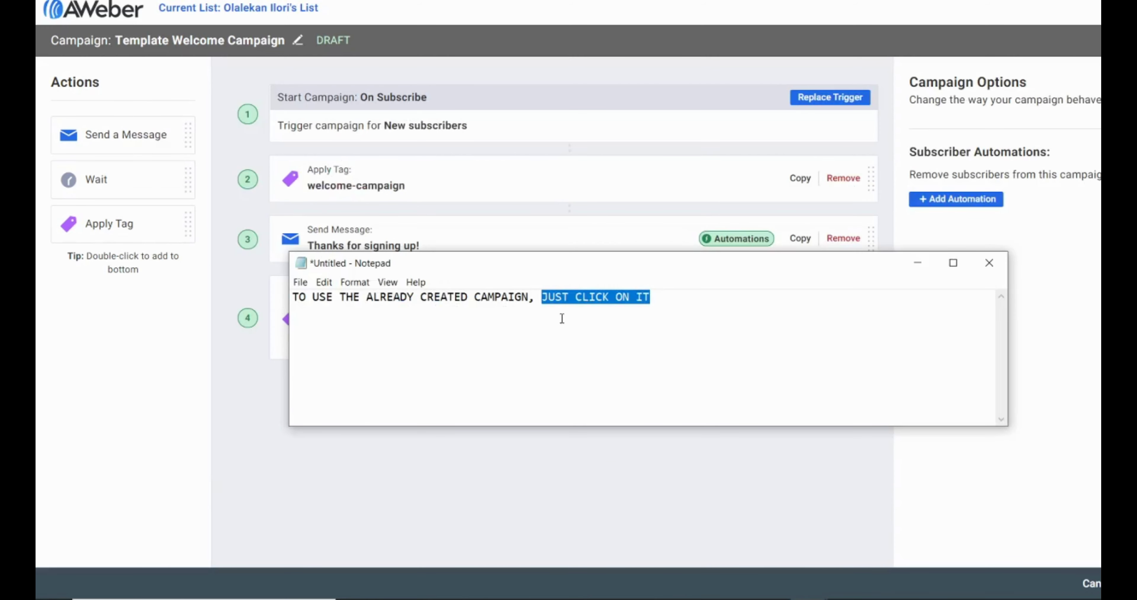
key(ctrl+a)
text(iT)
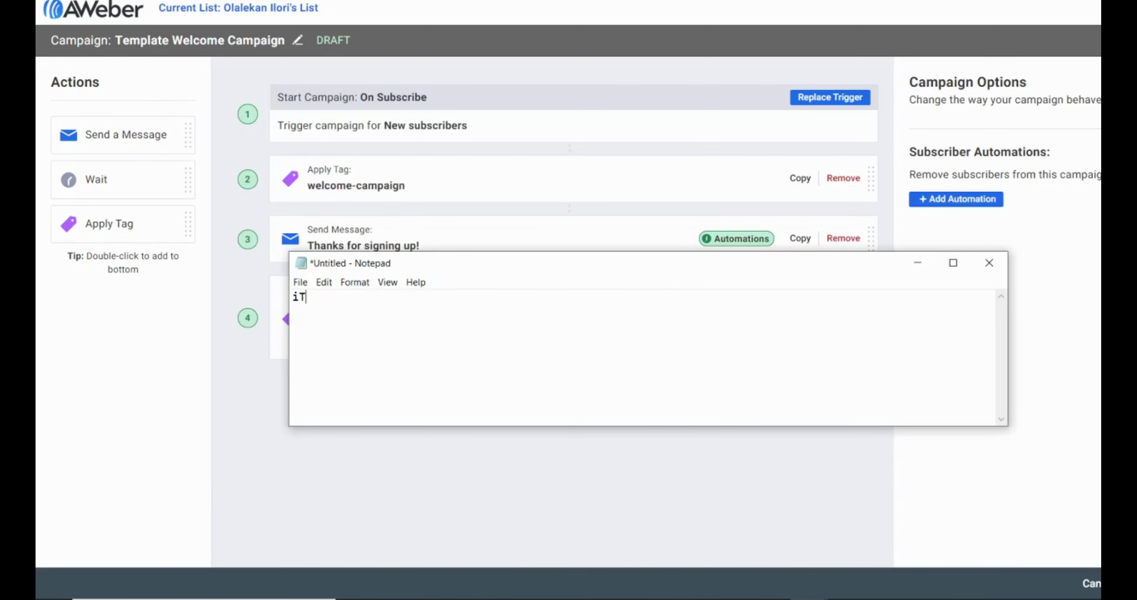
key(BackSpace)
key(BackSpace)
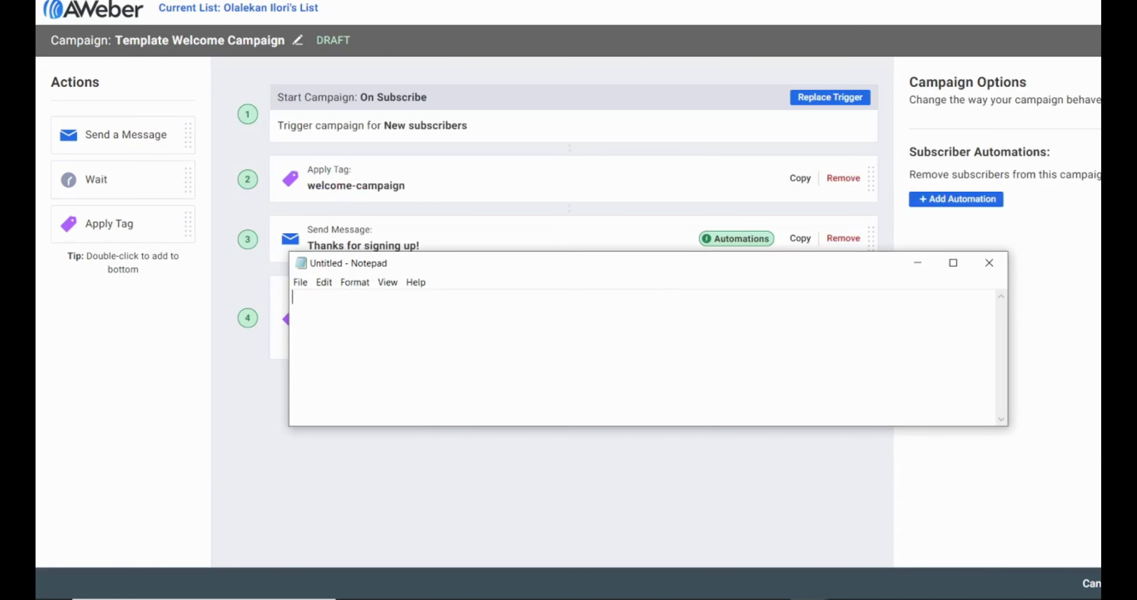
text(IT ALREAD)
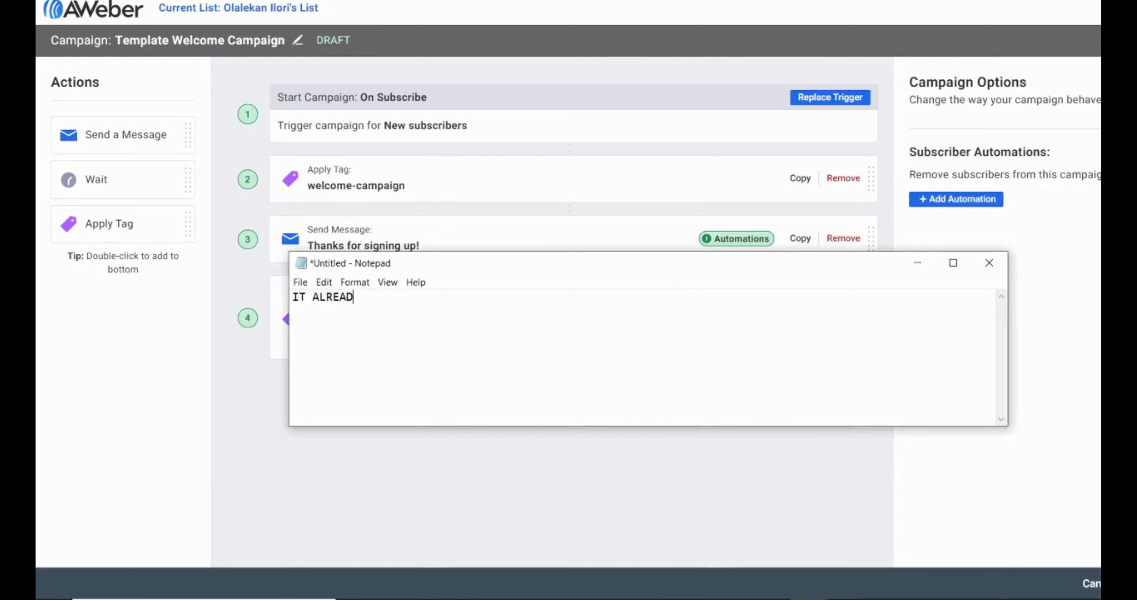
text(Y HAS SOME MESSA)
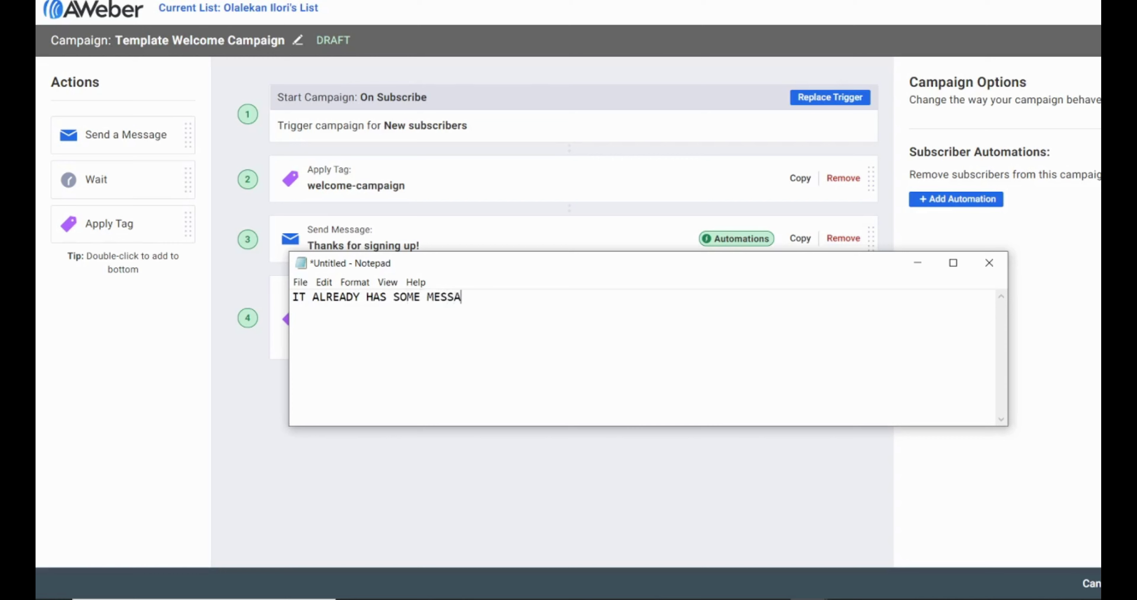
text(GES CREATED FO)
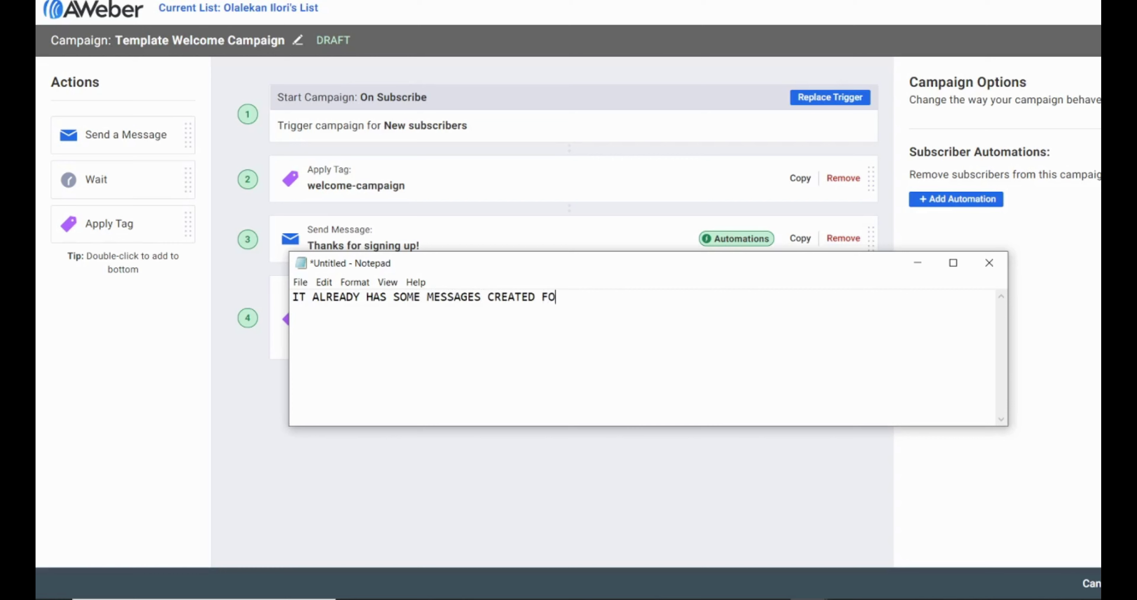
text(R YOU TO JUST EDIT )
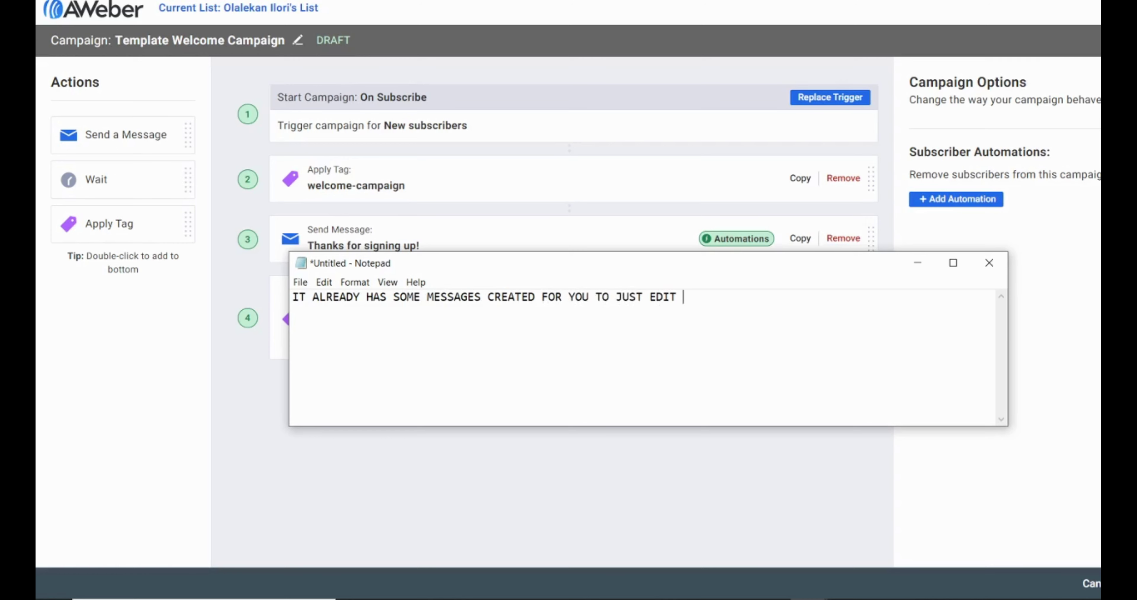
text(AND USE)
Inspect the campaign's On Subscribe trigger, the welcome-campaign tag action and the "Thanks for signing up!" message with their options
click(516, 116)
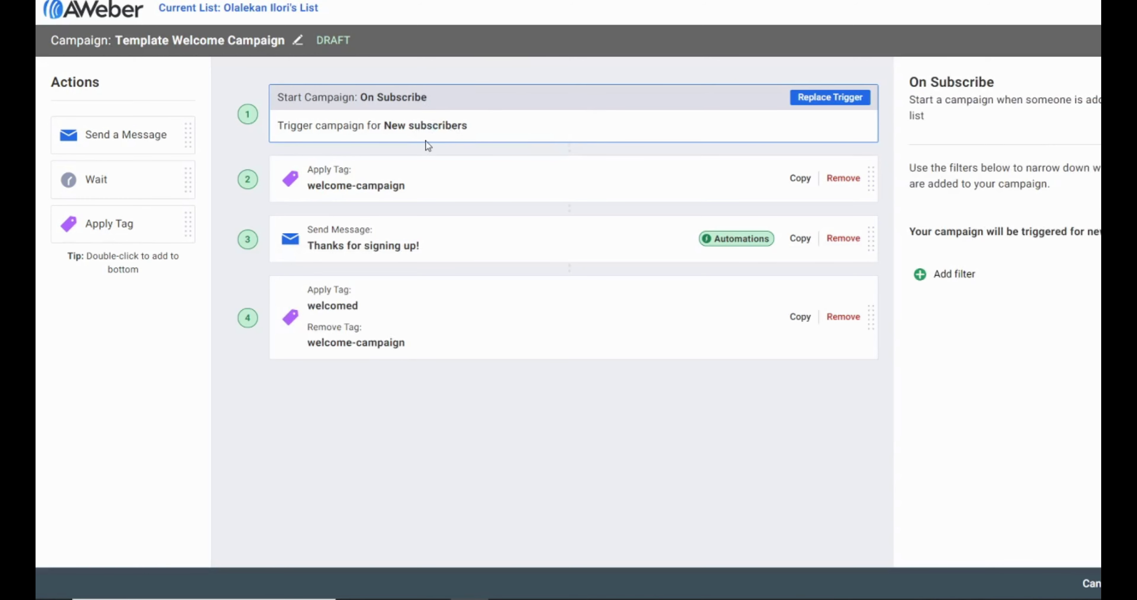
click(491, 204)
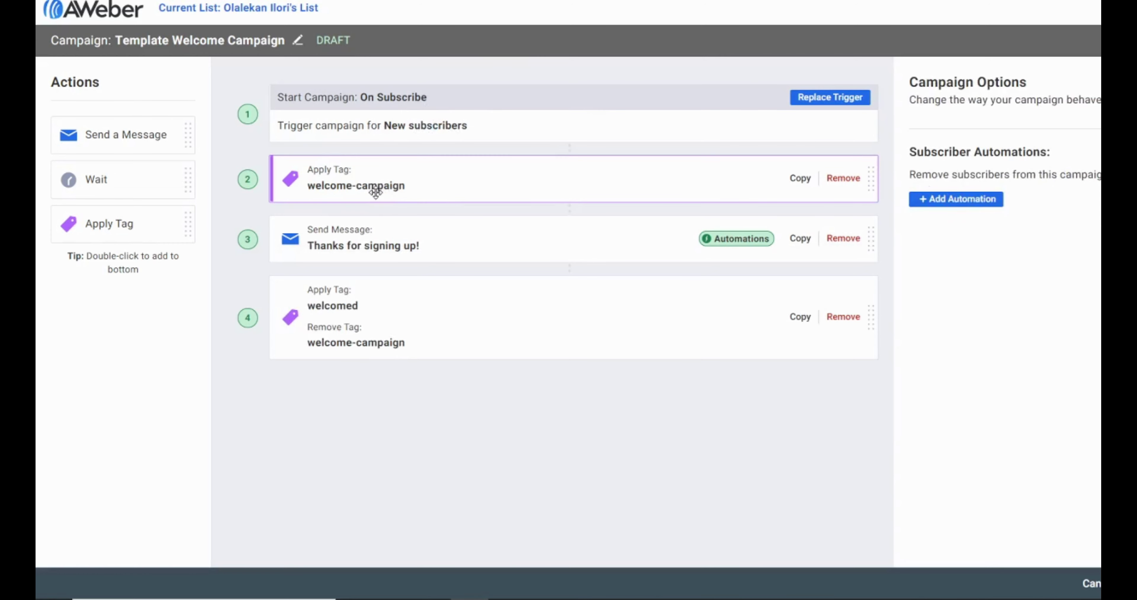
click(417, 243)
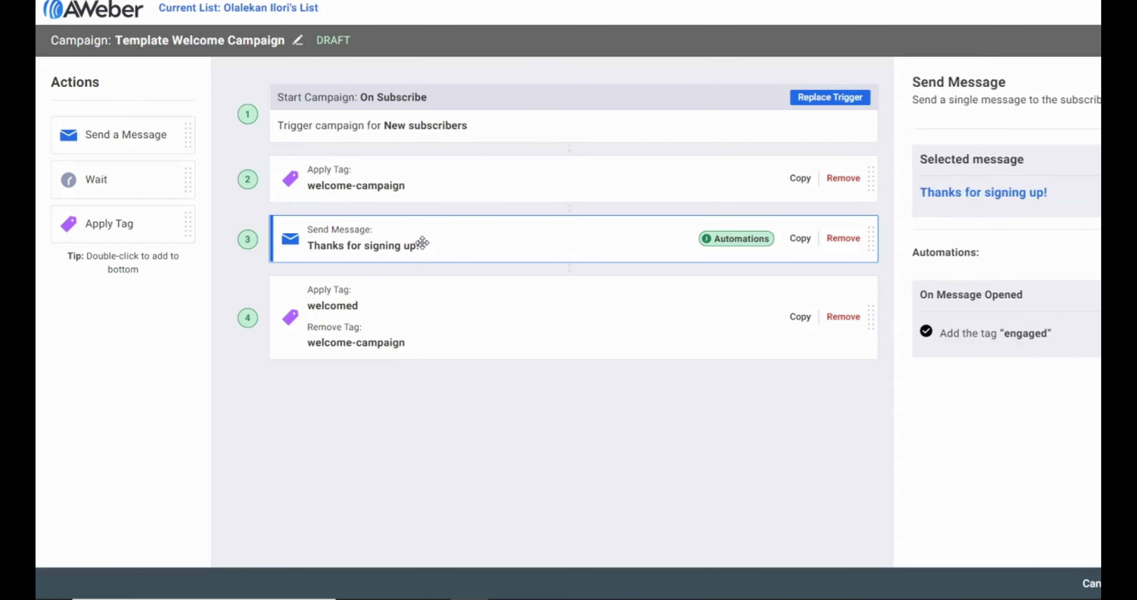
click(426, 177)
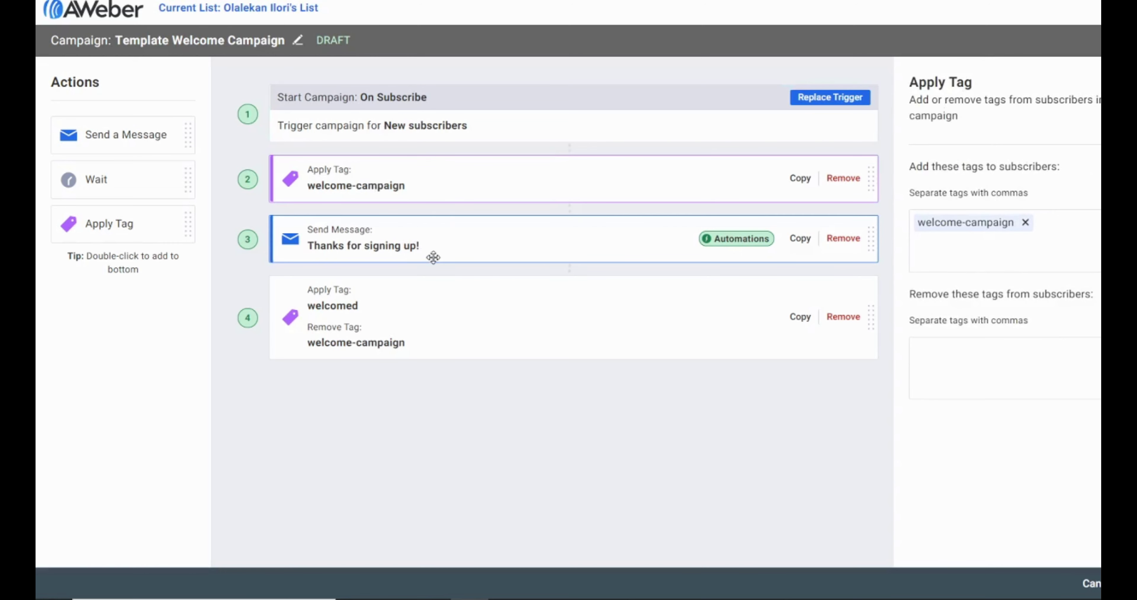
click(386, 247)
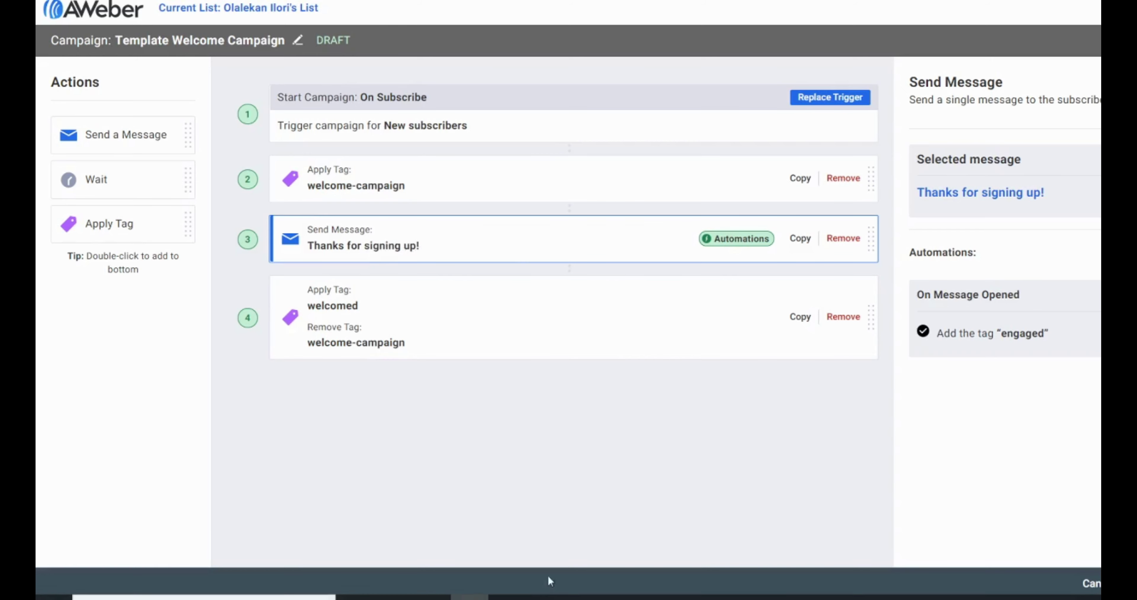
Bring the note back over the campaign editor and highlight "ALREADY HAS SOME MESSAGES CREATED"
key(alt+Tab)
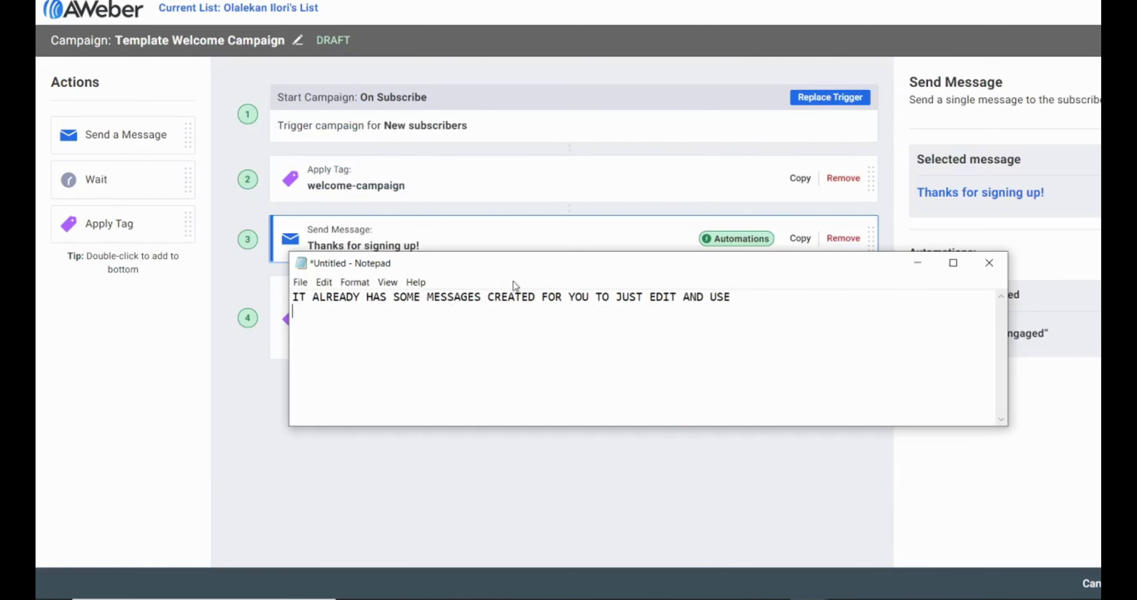
drag(312, 297, 541, 299)
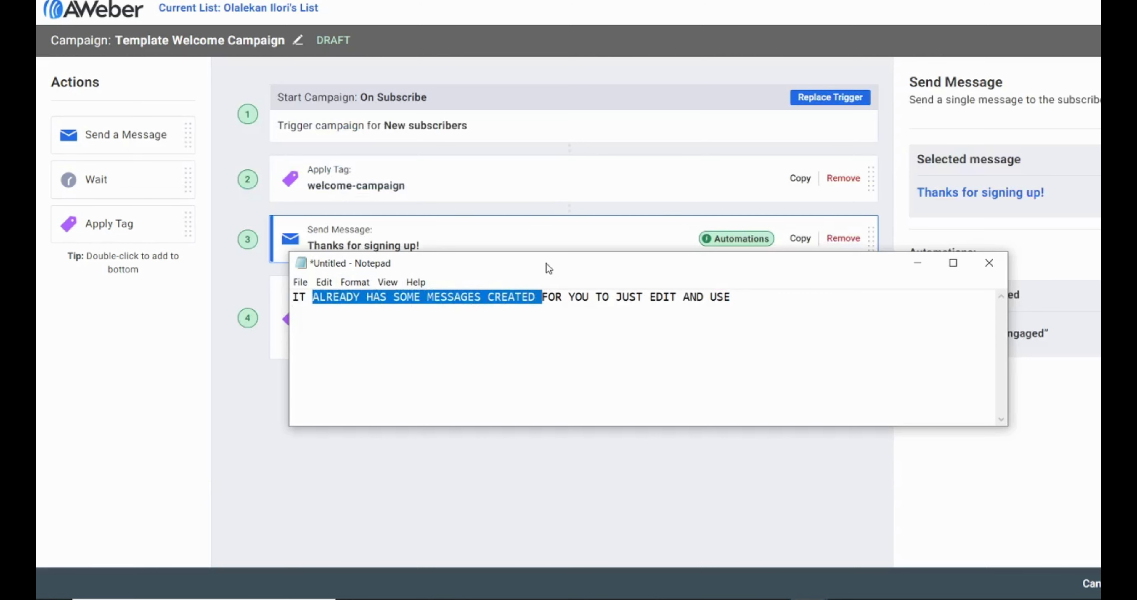
Move the note off the campaign steps and open the "Thanks for signing up!" message for editing
drag(546, 254, 561, 342)
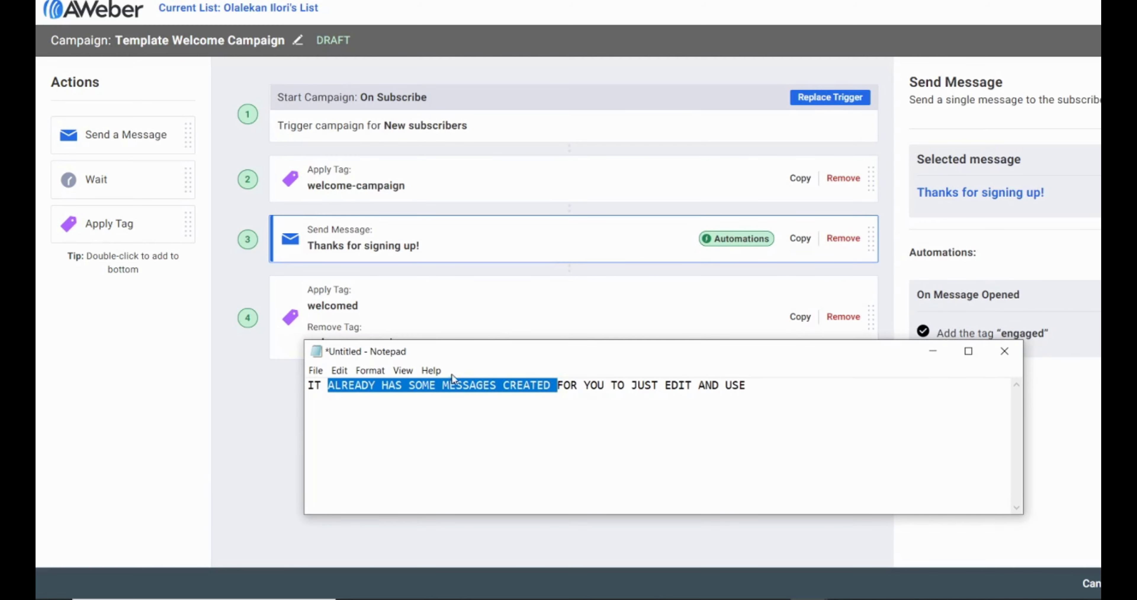
click(397, 245)
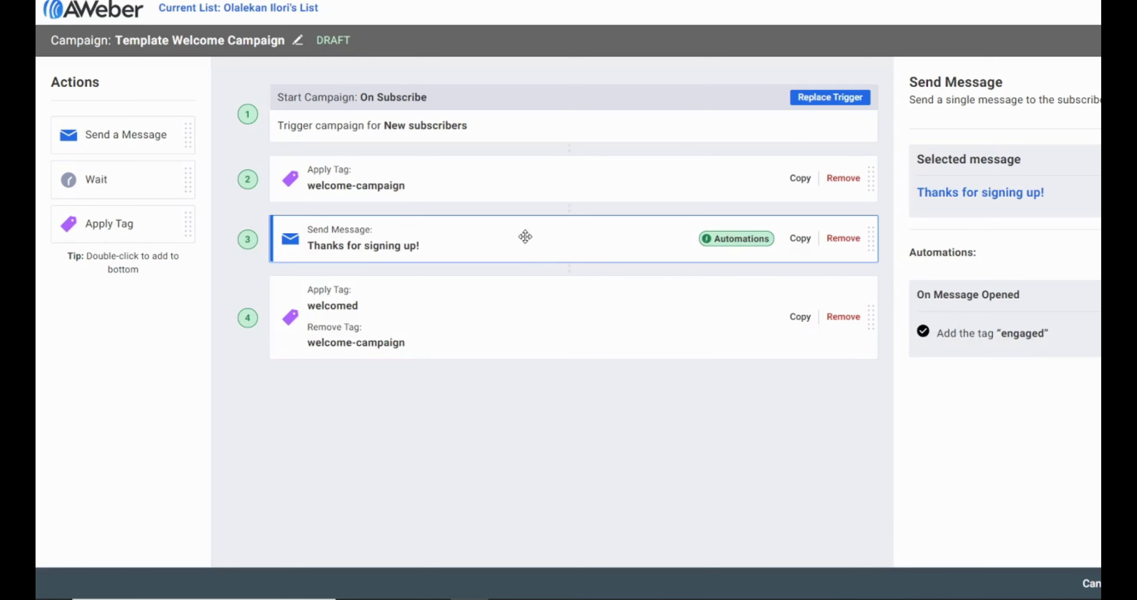
click(971, 195)
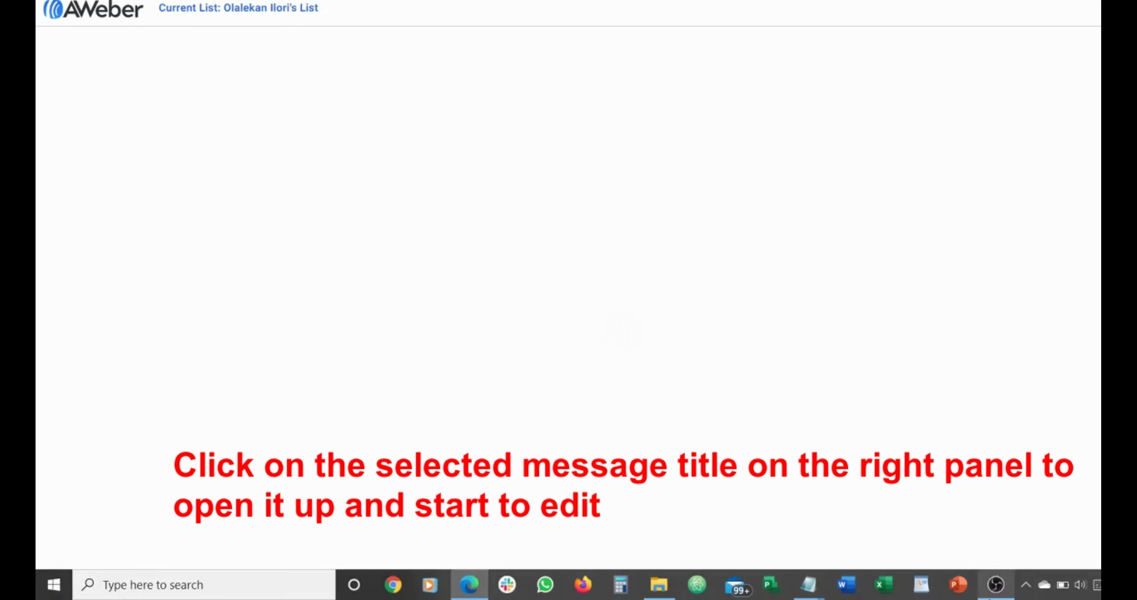
mouse_move(995, 585)
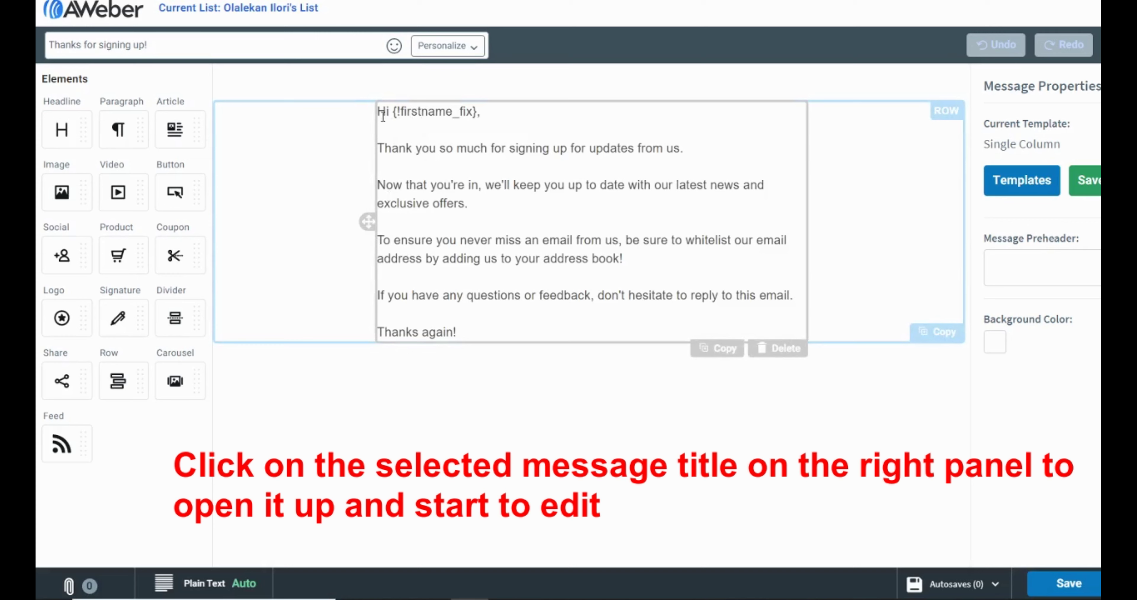
Go through the prewritten message, highlighting the sign-up thanks, news and offers, whitelist and feedback paragraphs in turn
drag(694, 148, 374, 149)
click(512, 220)
drag(468, 205, 374, 186)
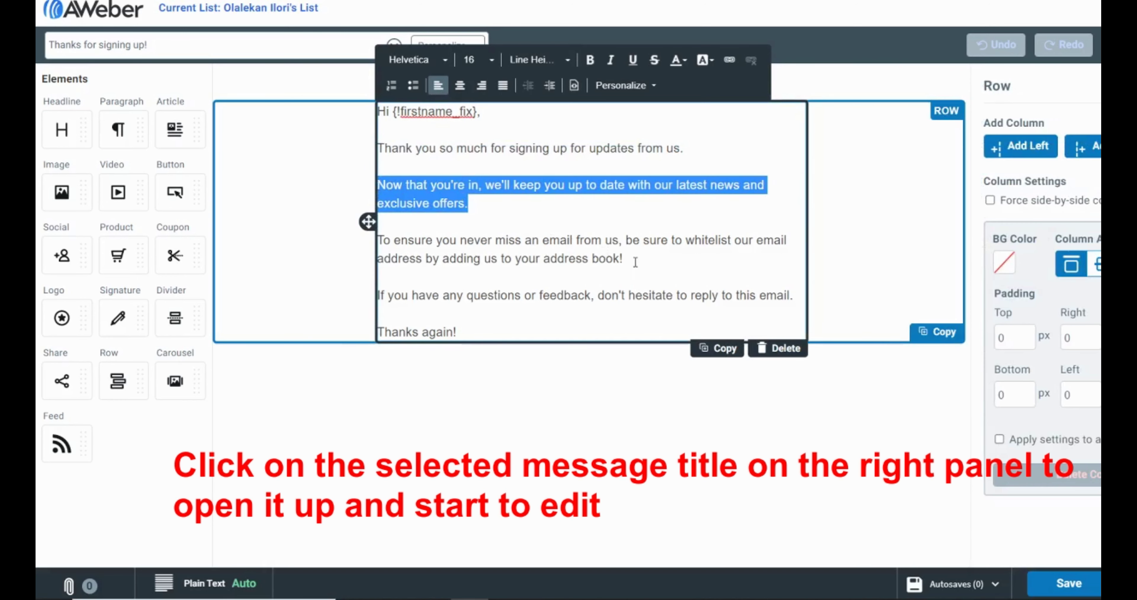
drag(625, 260, 380, 227)
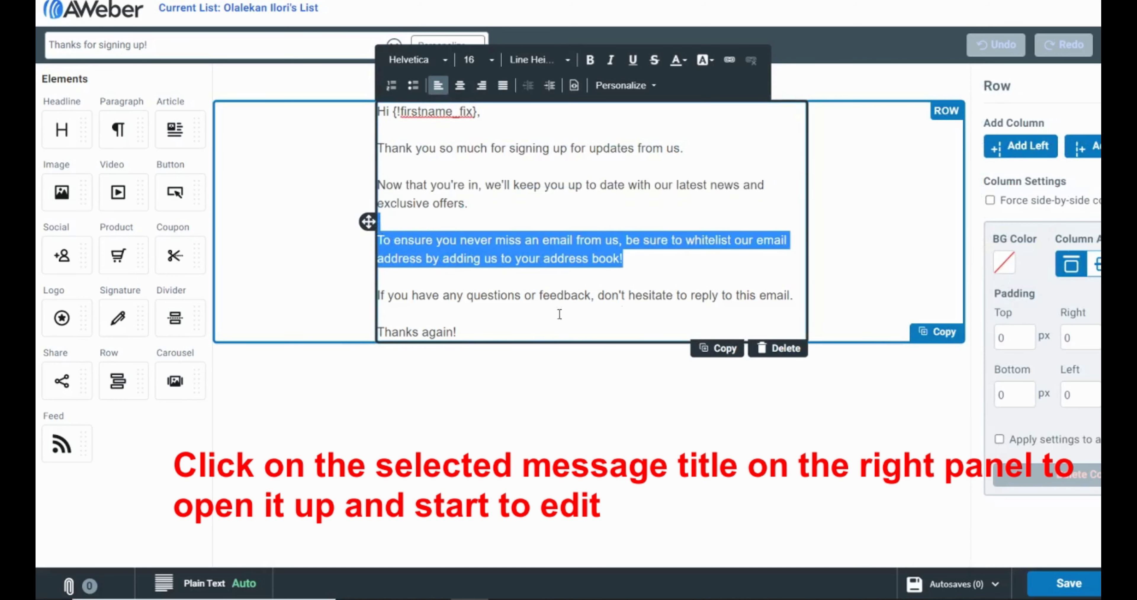
drag(805, 298, 398, 278)
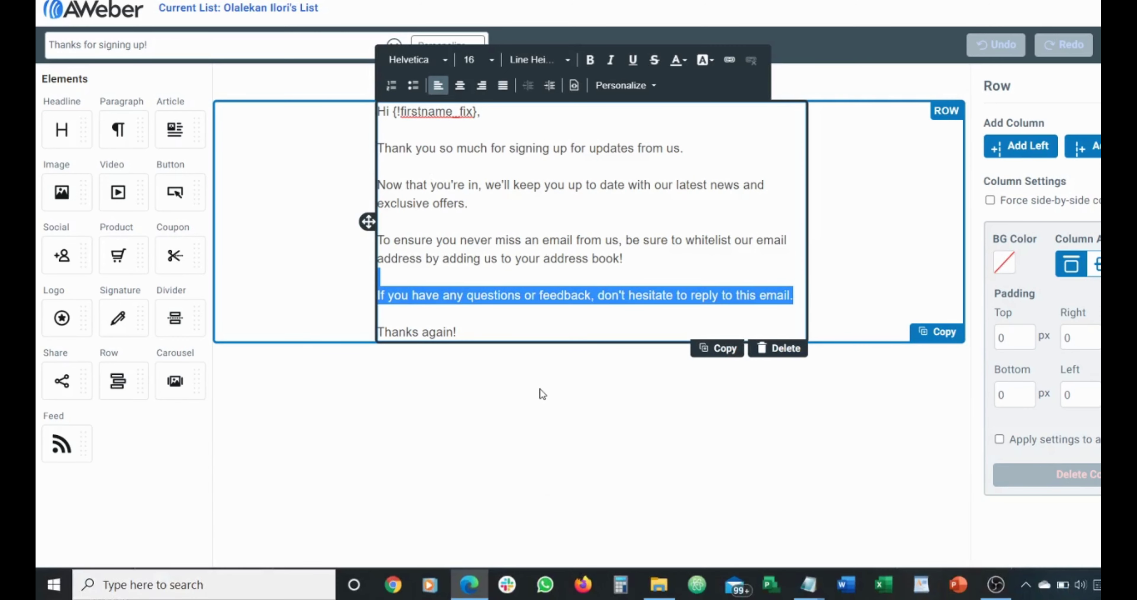
Switch to the Notepad note and replace its text with "YOU CAN EITHER STICK WITH THIS MESSAGE AND EDIT IT A LITTLE OR YOU DELETE AND WRITE YOUR OWN"
key(alt+Tab)
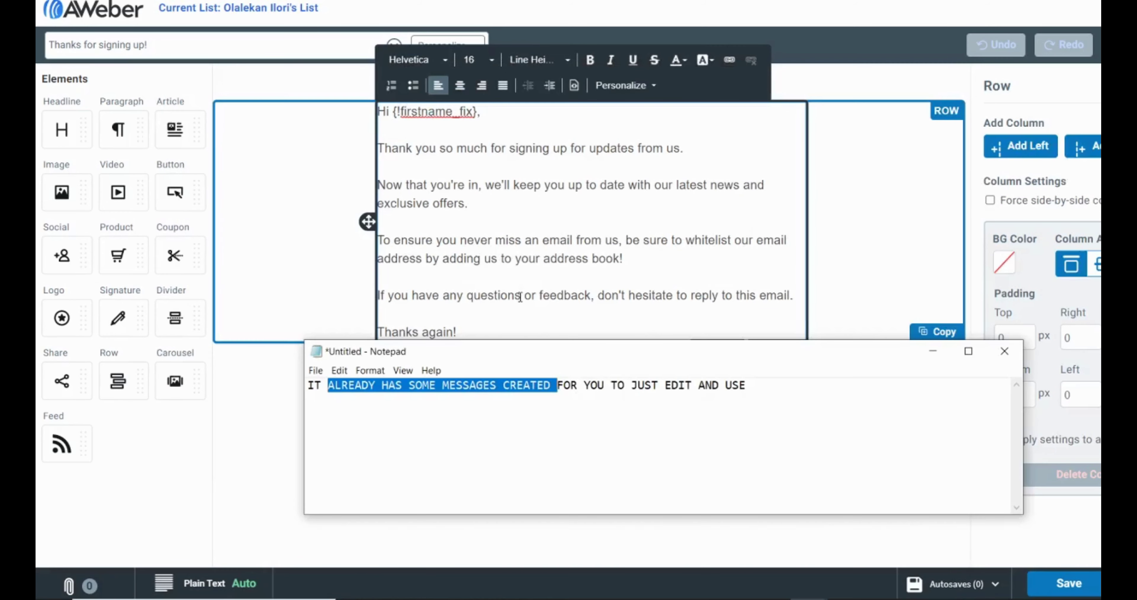
key(ctrl+a)
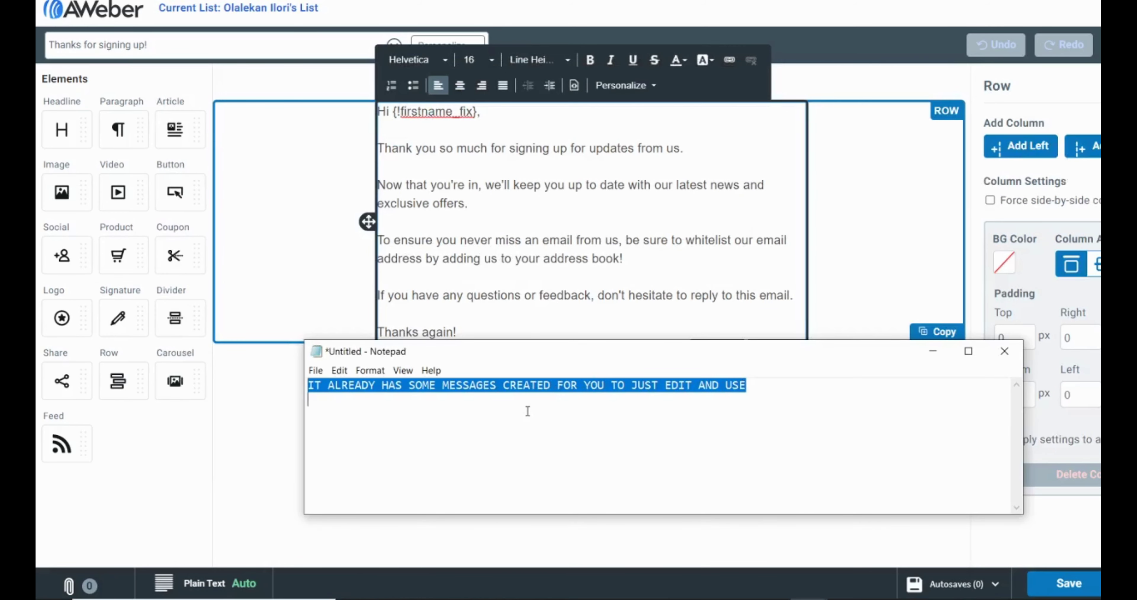
text(YOU)
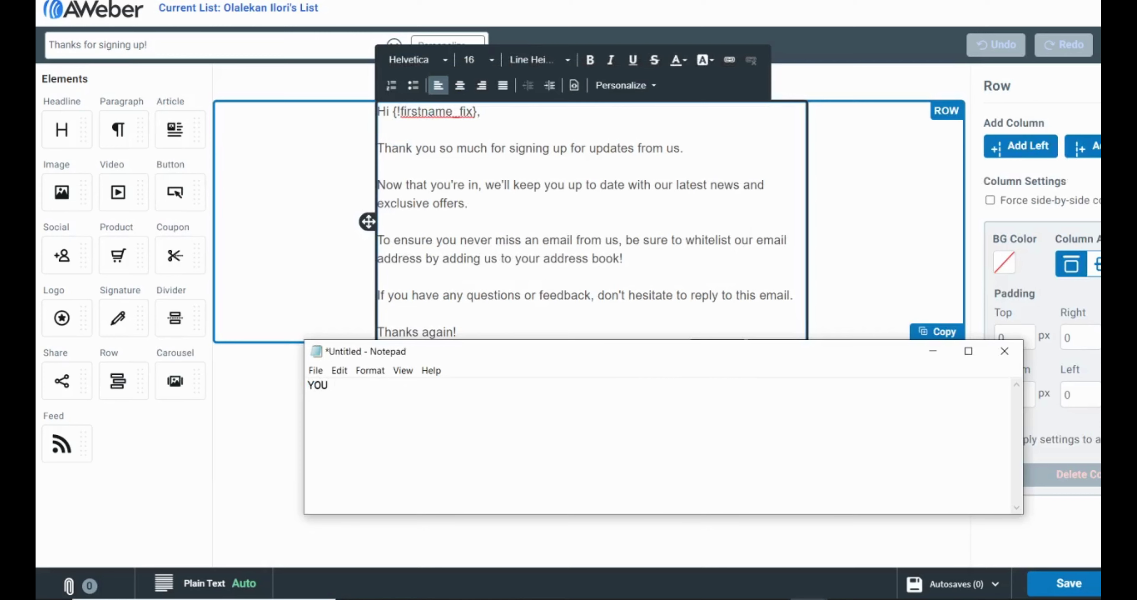
text( CAN EITHER STICK WITH )
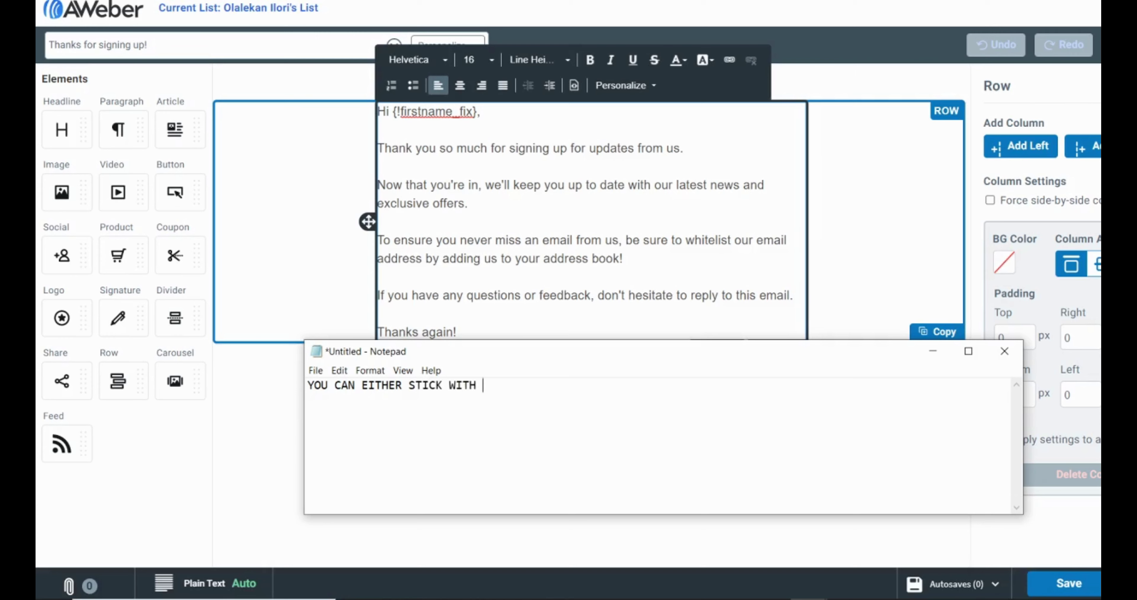
text(THIS MESSAG)
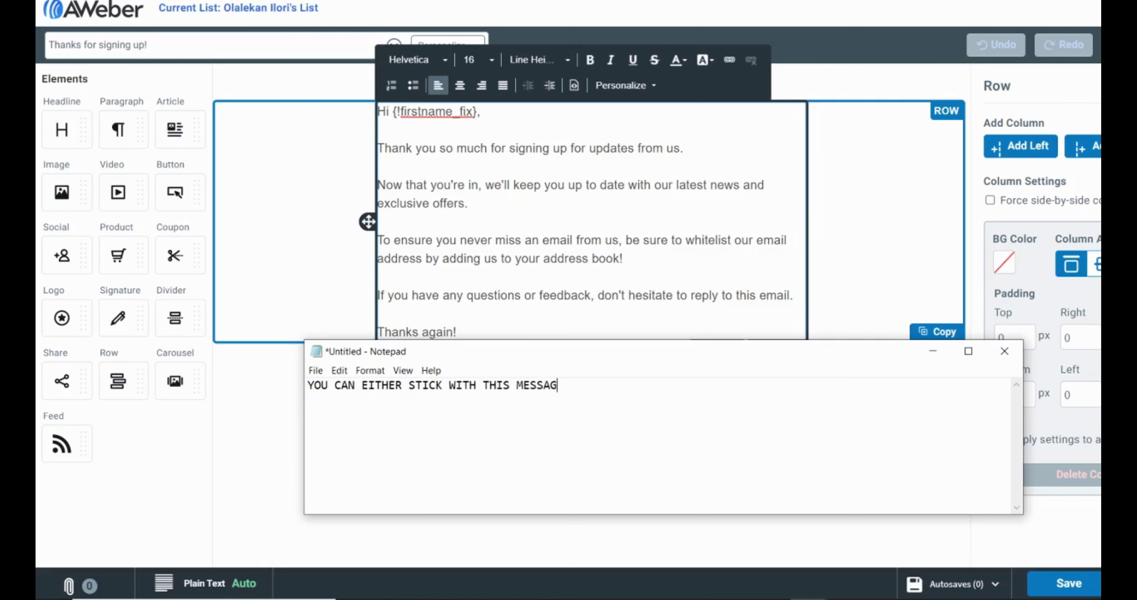
text(E AND EDIT IT A LIT)
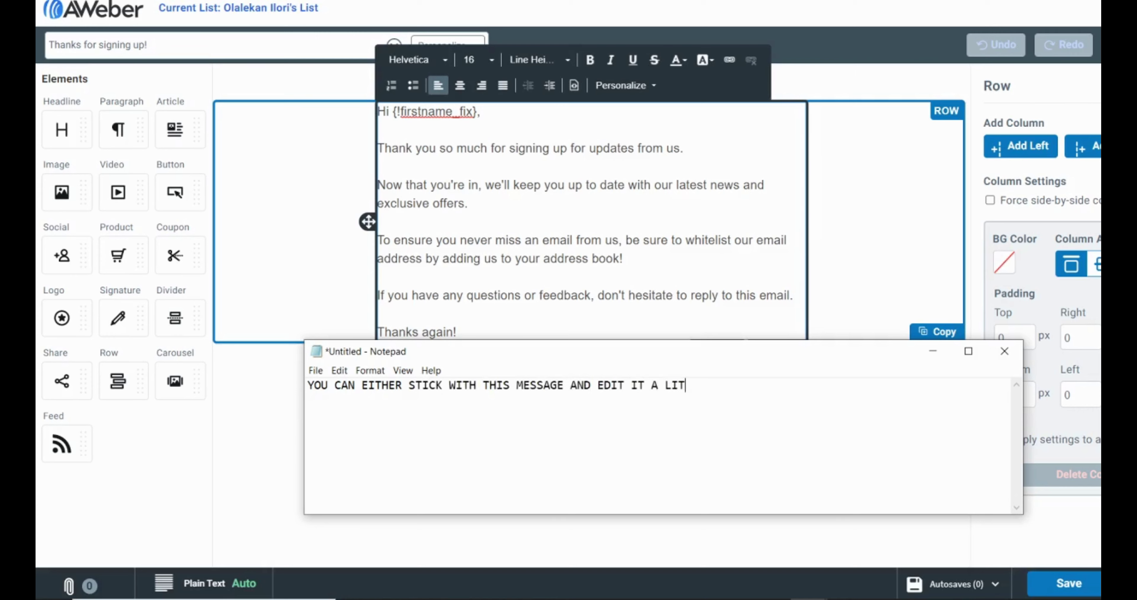
text(TLE,)
key(BackSpace)
text(OR YOU DELETE A)
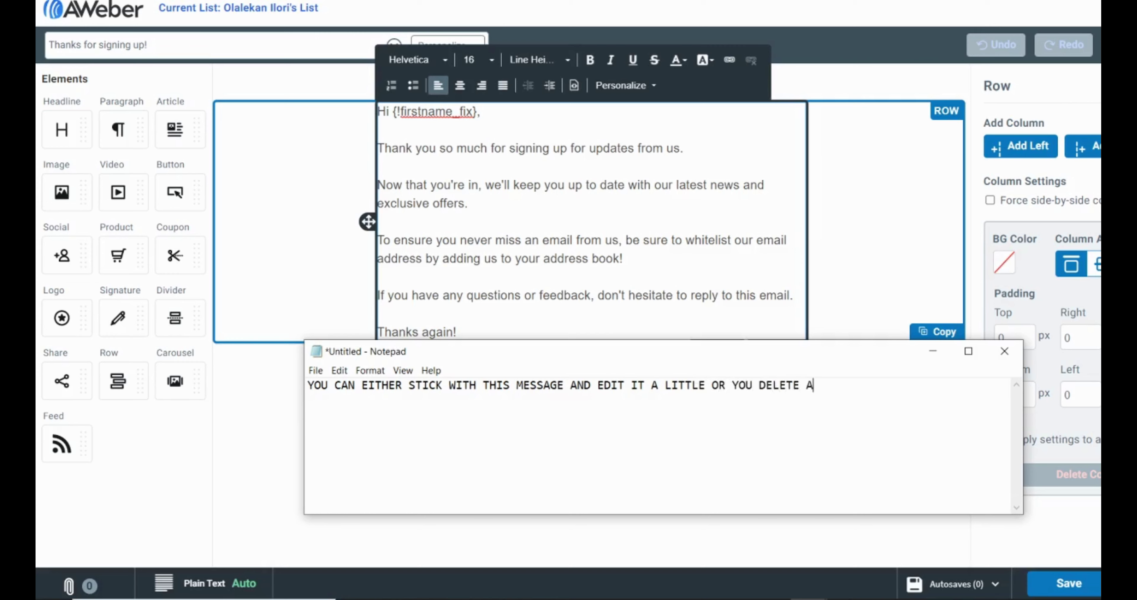
text(ND WRITE YOUR OWN)
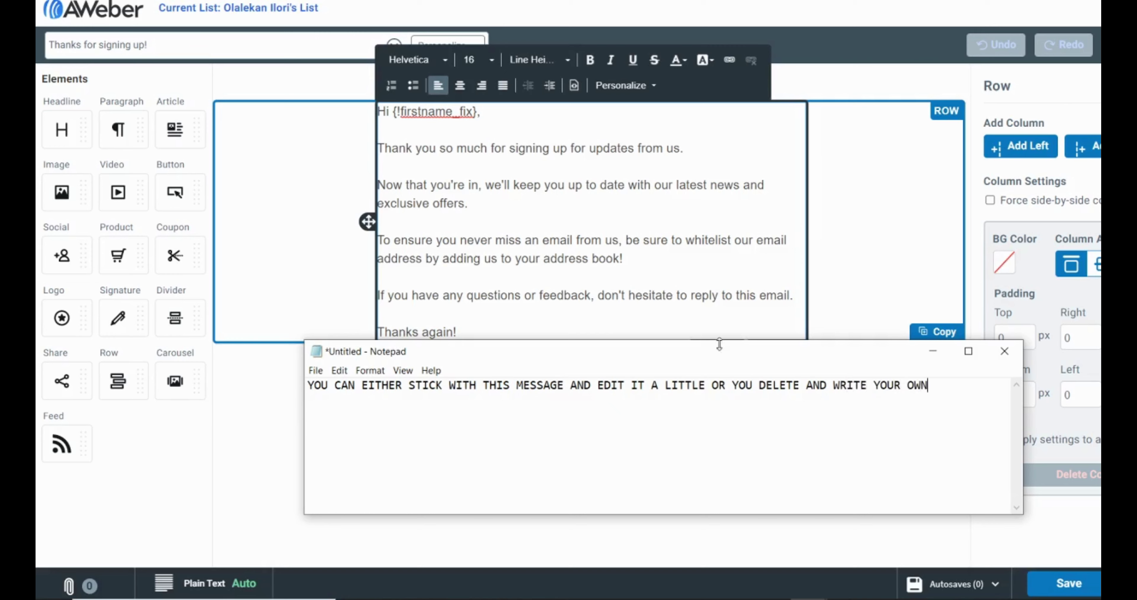
Return to the message editor and delete the template message's entire body text
click(529, 248)
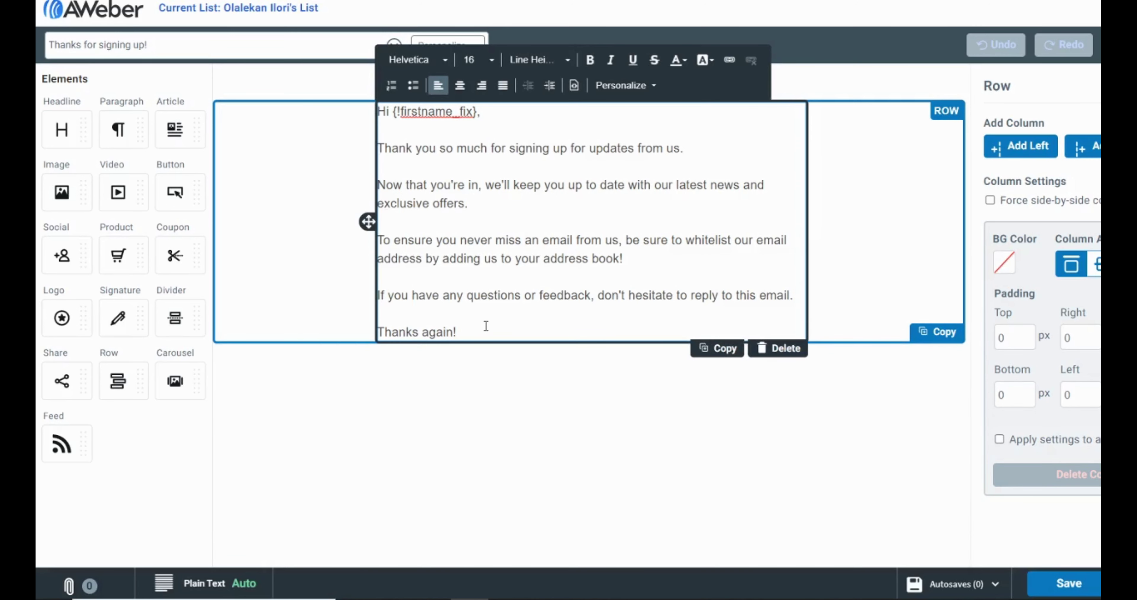
key(ctrl+a)
key(BackSpace)
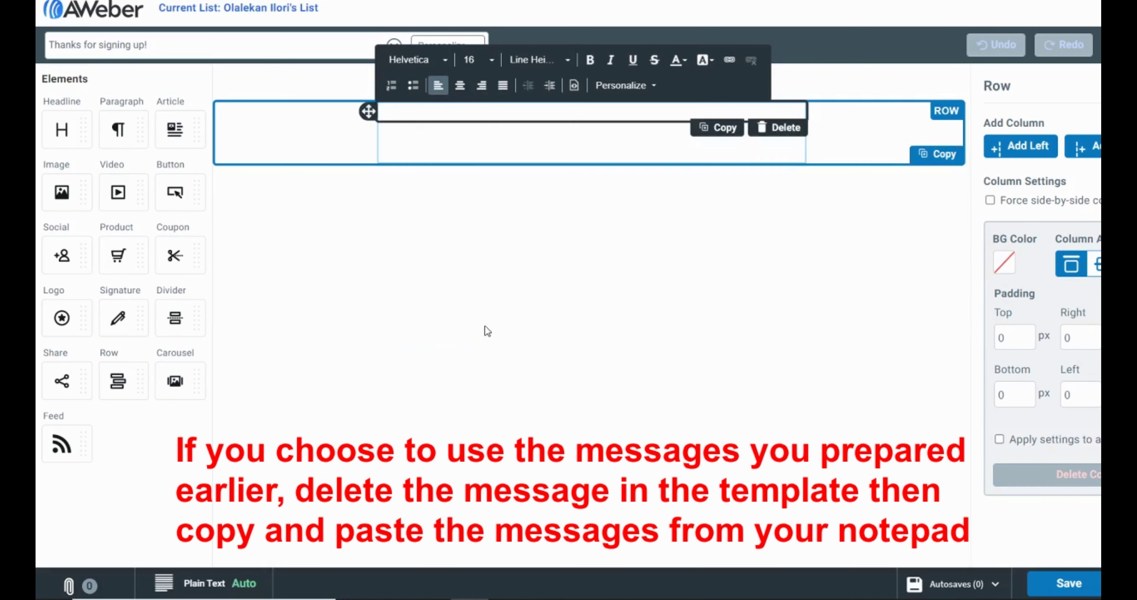
Copy the body of EMAIL NO.1, from "Hi" through the sign-off, from the prepared Notepad file into the message's empty text block
key(alt+Tab)
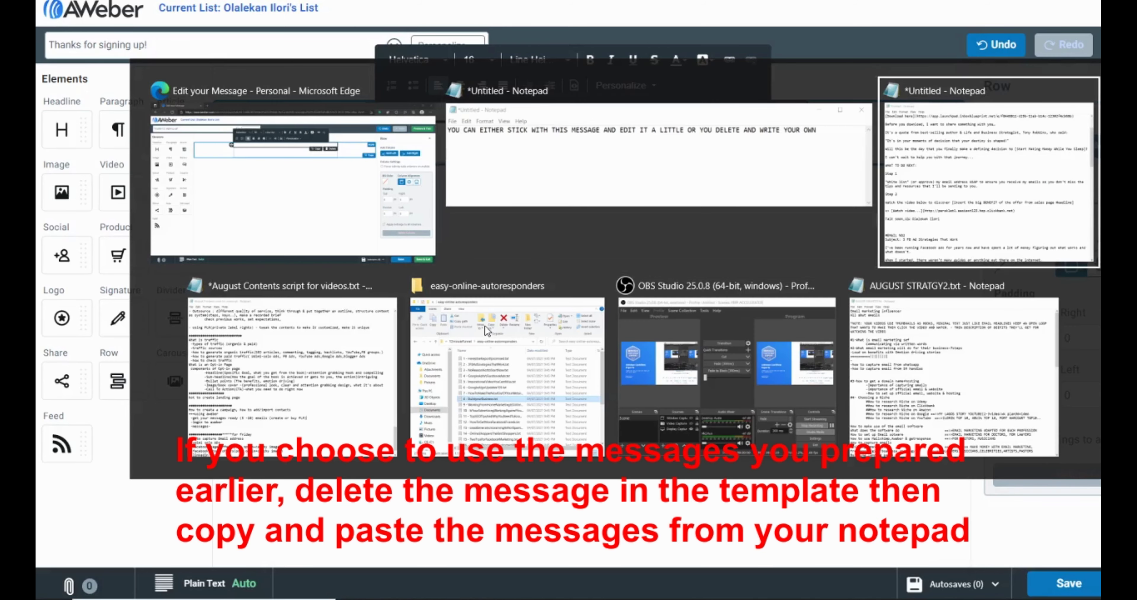
scroll(437, 233, up, 3)
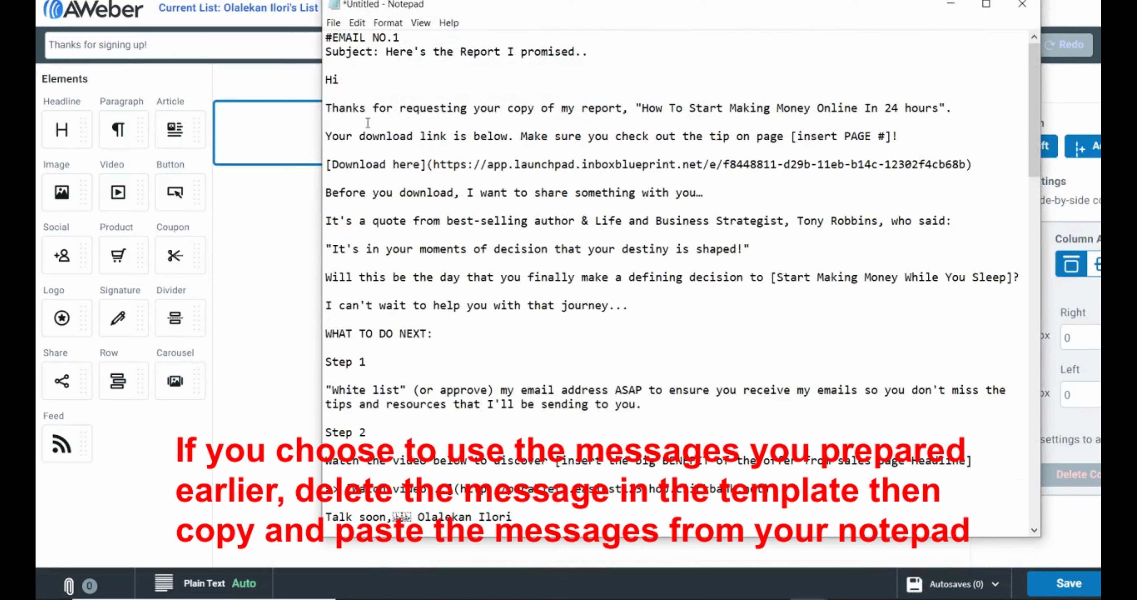
drag(325, 84, 522, 377)
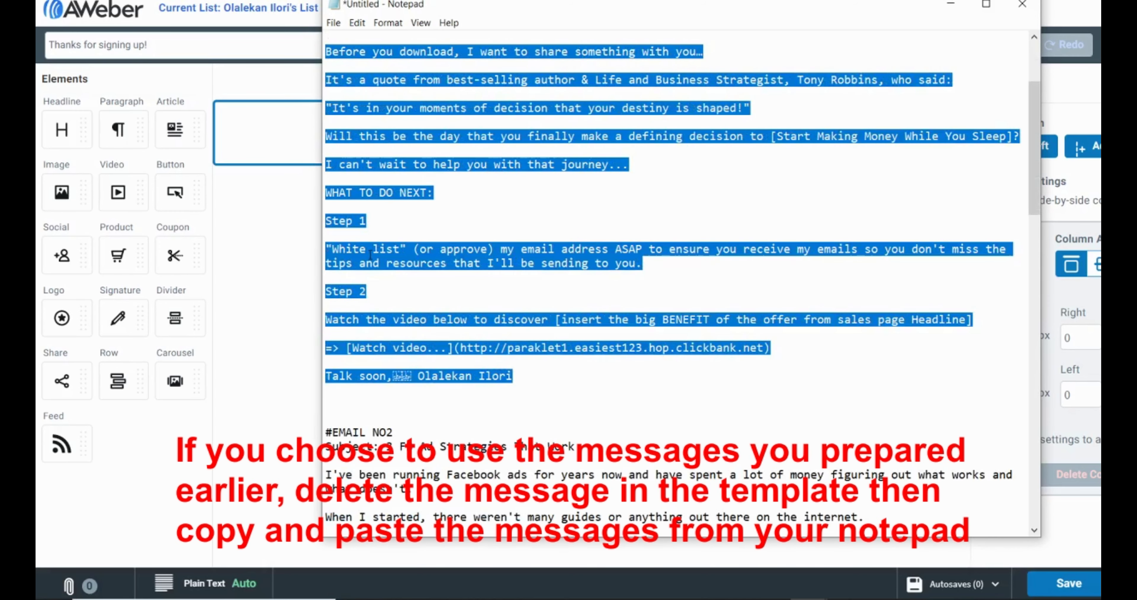
click(288, 132)
click(449, 127)
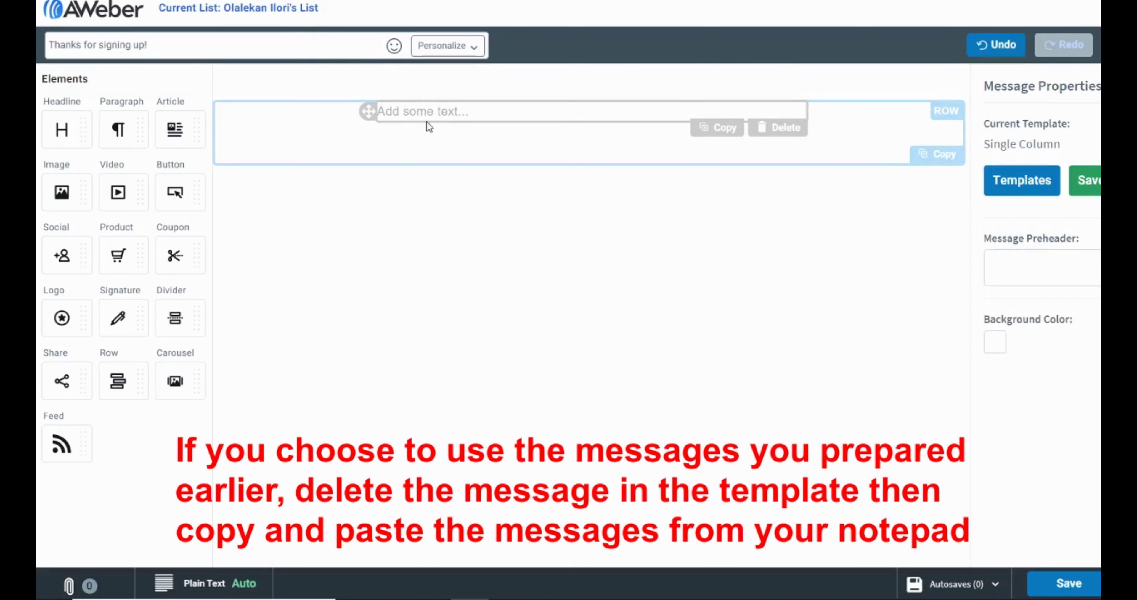
click(429, 149)
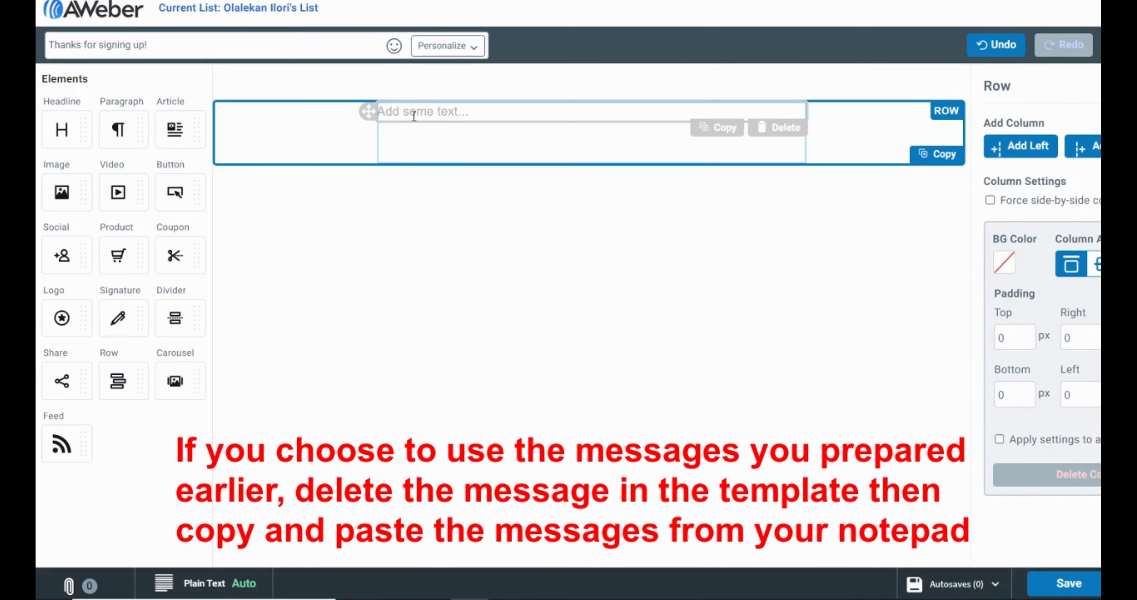
click(413, 116)
key(ctrl+v)
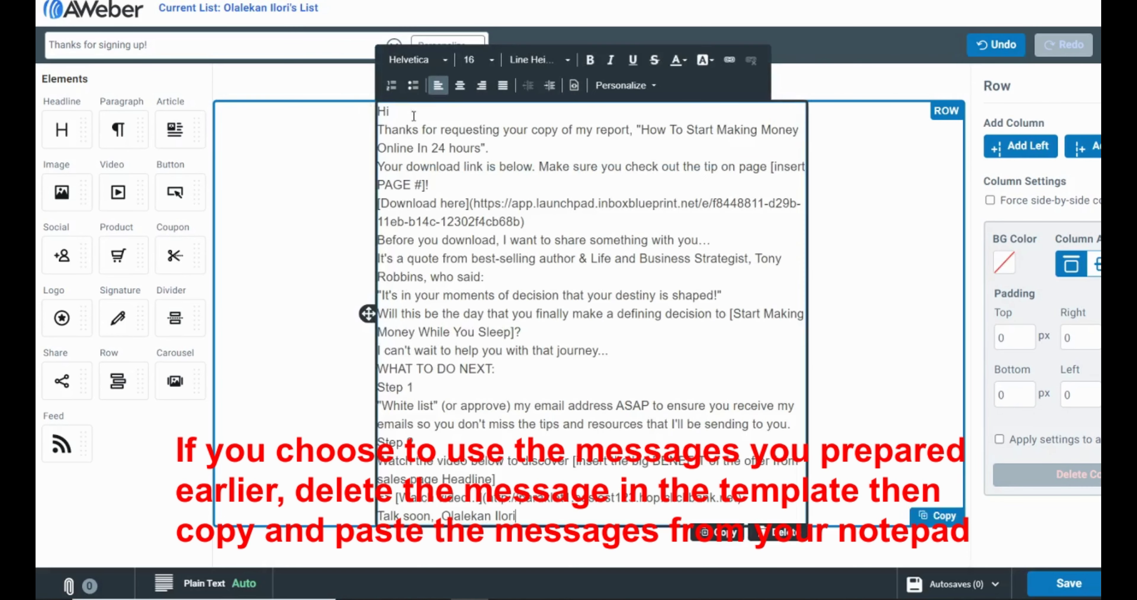
Insert blank lines after the greeting, the report paragraph, the download-link sentence and the "Download here" line
click(406, 114)
key(Return)
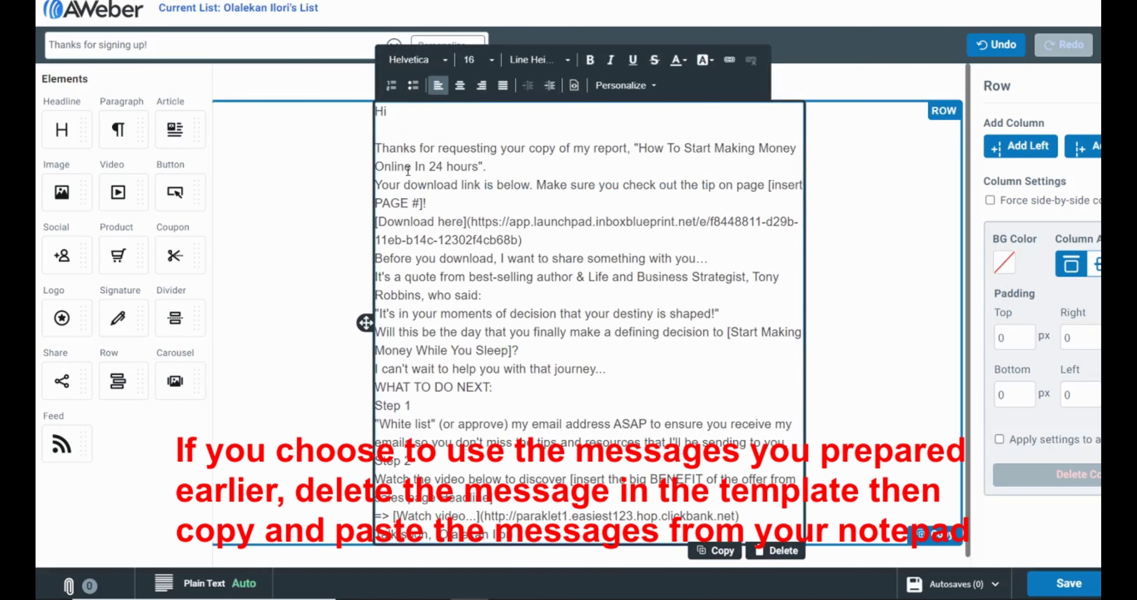
click(487, 166)
key(Return)
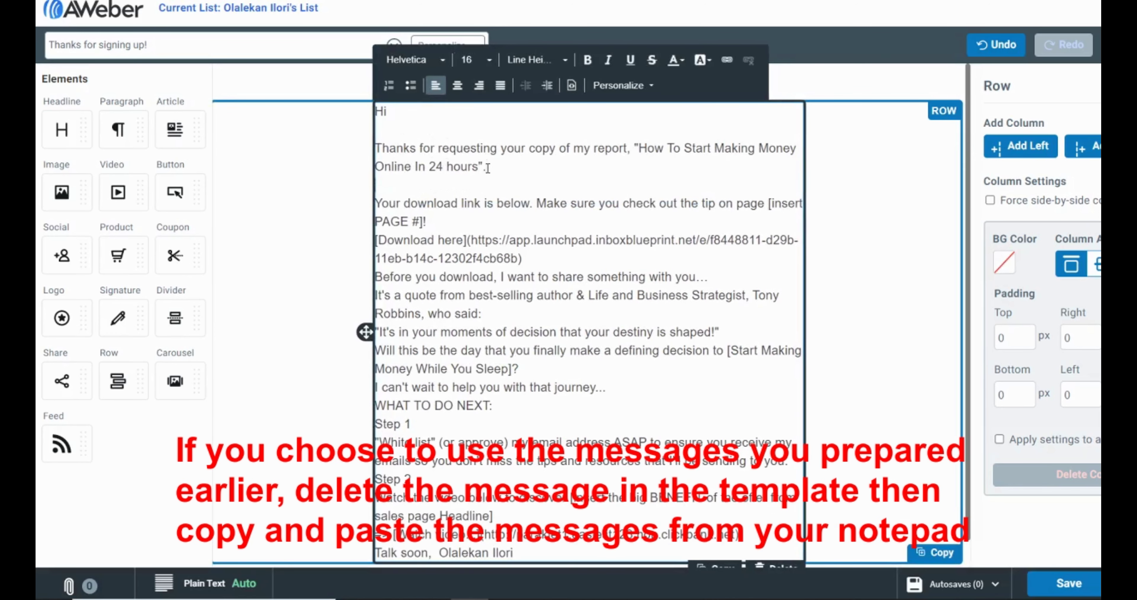
click(463, 225)
key(Return)
click(539, 271)
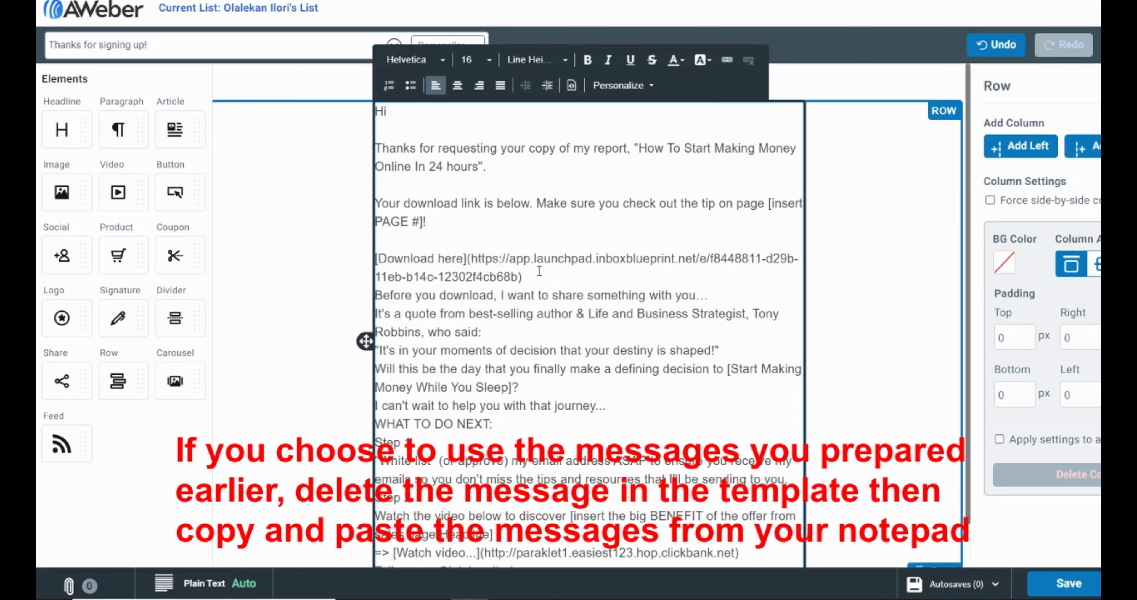
key(Return)
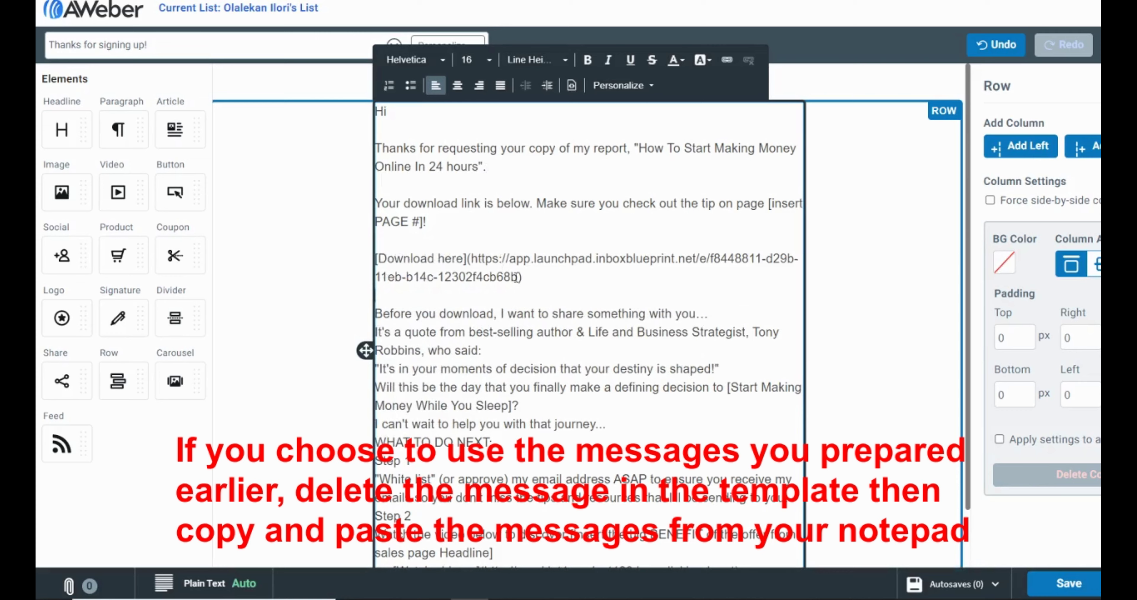
Cut the download URL out of the message and clean up the leftover brackets so the line reads "[Download here]"
drag(519, 278, 473, 261)
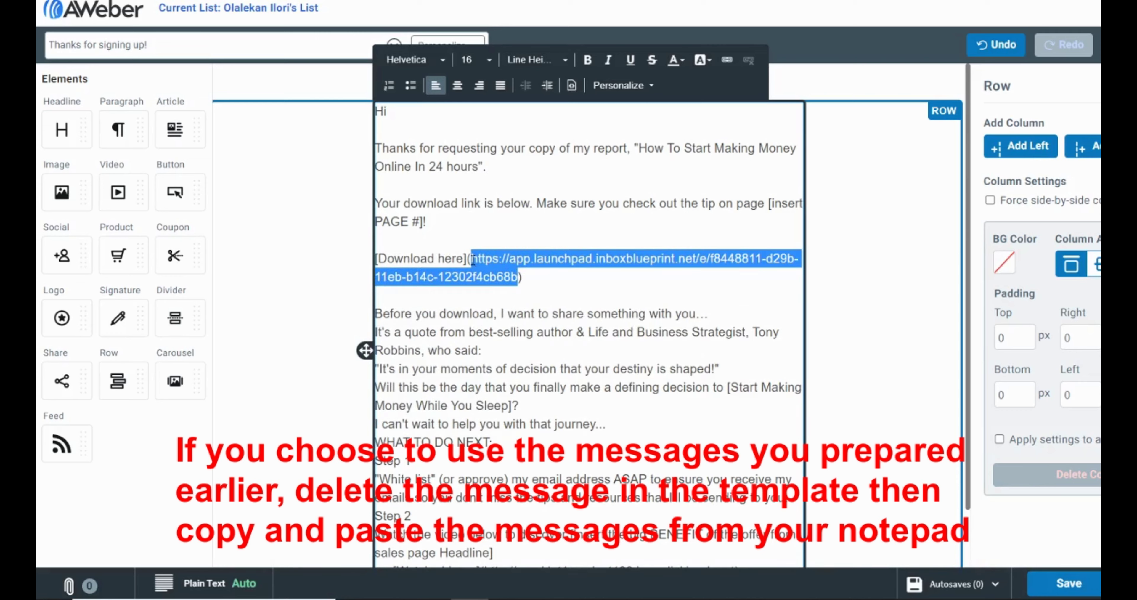
right_click(472, 262)
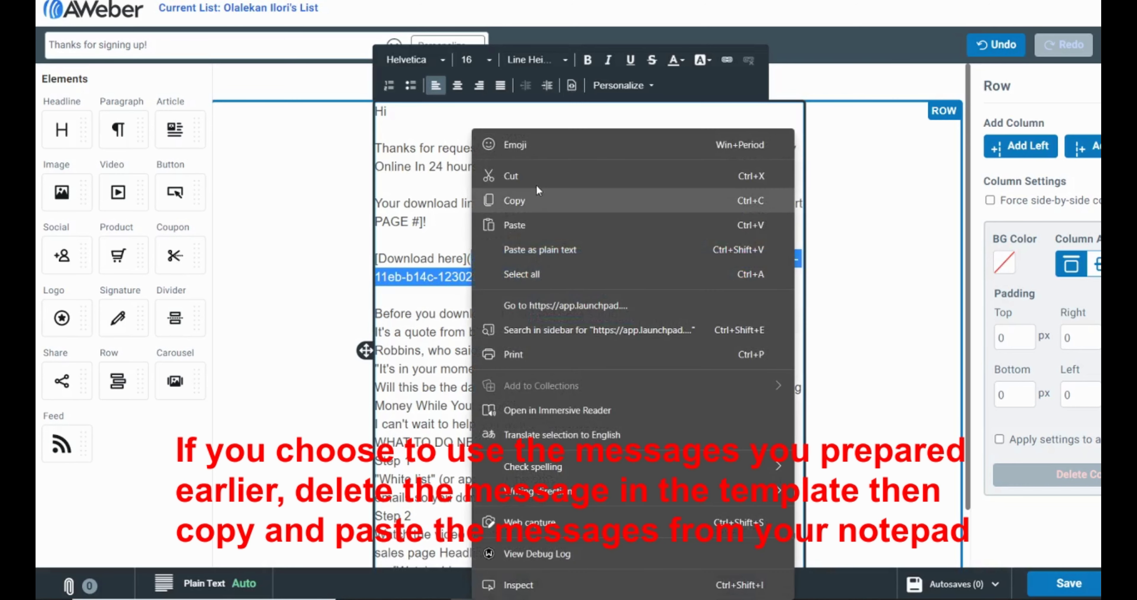
click(527, 176)
click(495, 257)
key(BackSpace)
key(BackSpace)
key(BackSpace)
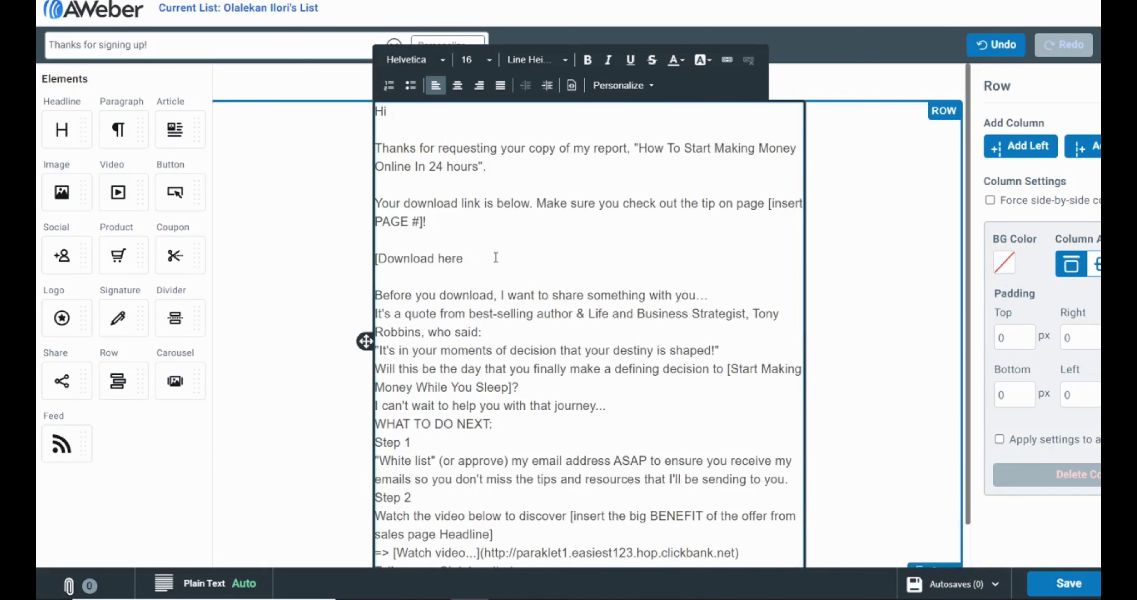
text(])
Start a link on the words "Download here" and paste the cut download address as its URL
drag(379, 258, 462, 261)
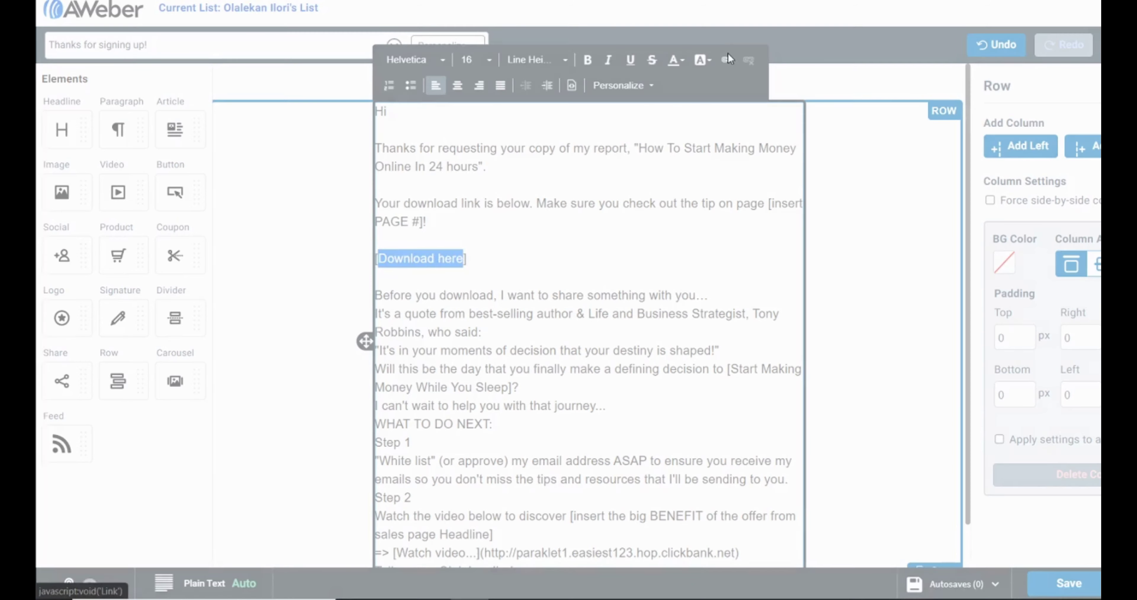
click(727, 55)
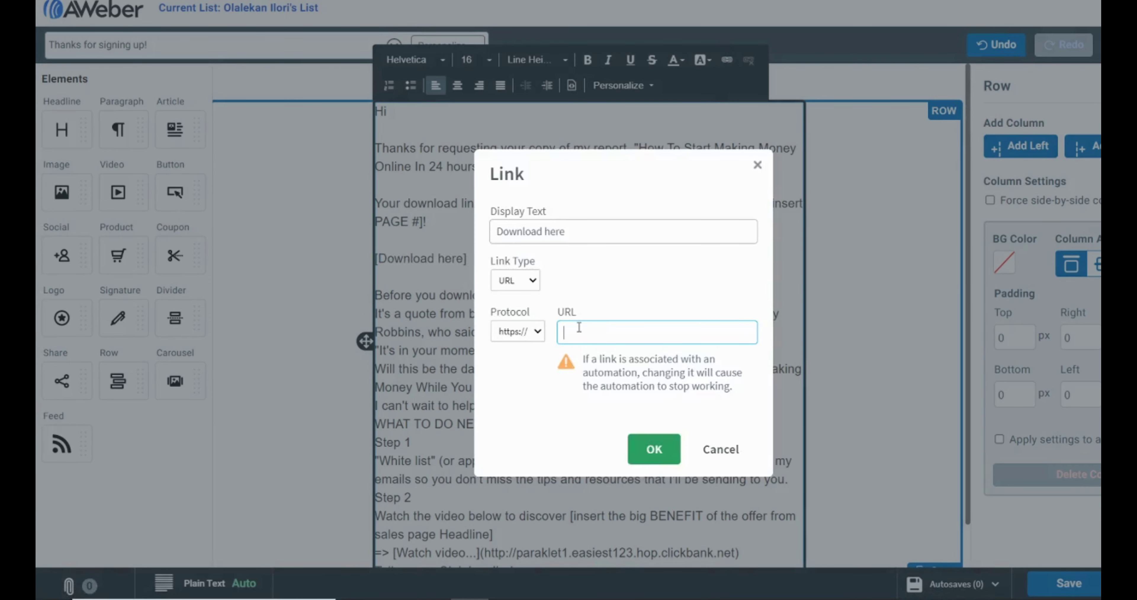
key(ctrl+v)
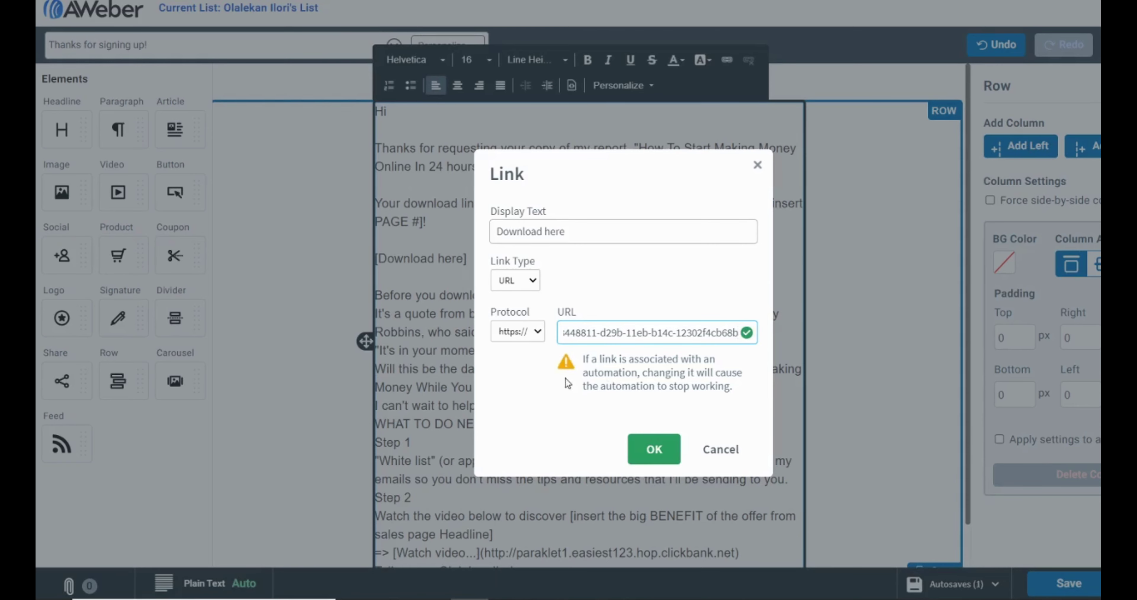
Switch to the Notepad note and replace its text with "THIS IS HOW YOU INSERT THE URL LINK INTO THE WORDS SO YOU CAN CLICK AND DOWNLOAD"
key(alt+Tab)
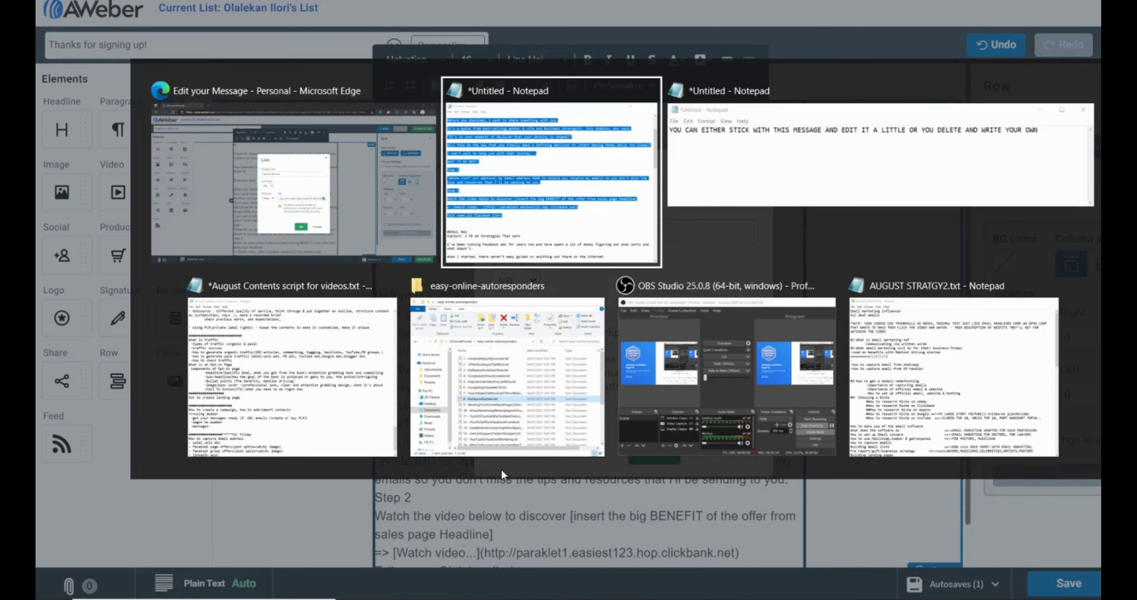
key(alt+Tab)
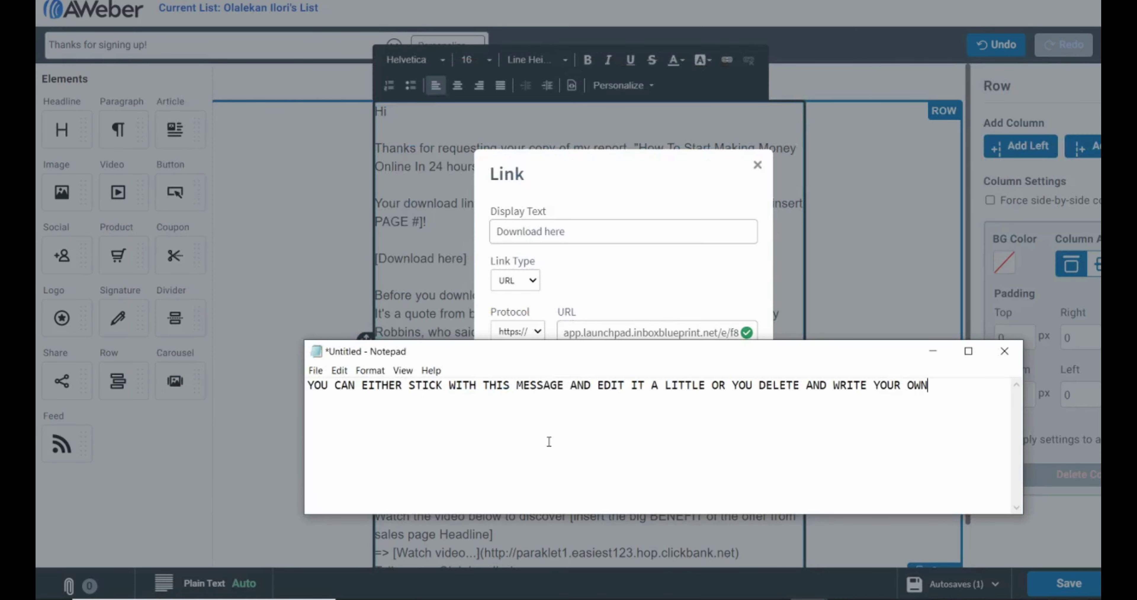
key(ctrl+a)
key(BackSpace)
text(THIS )
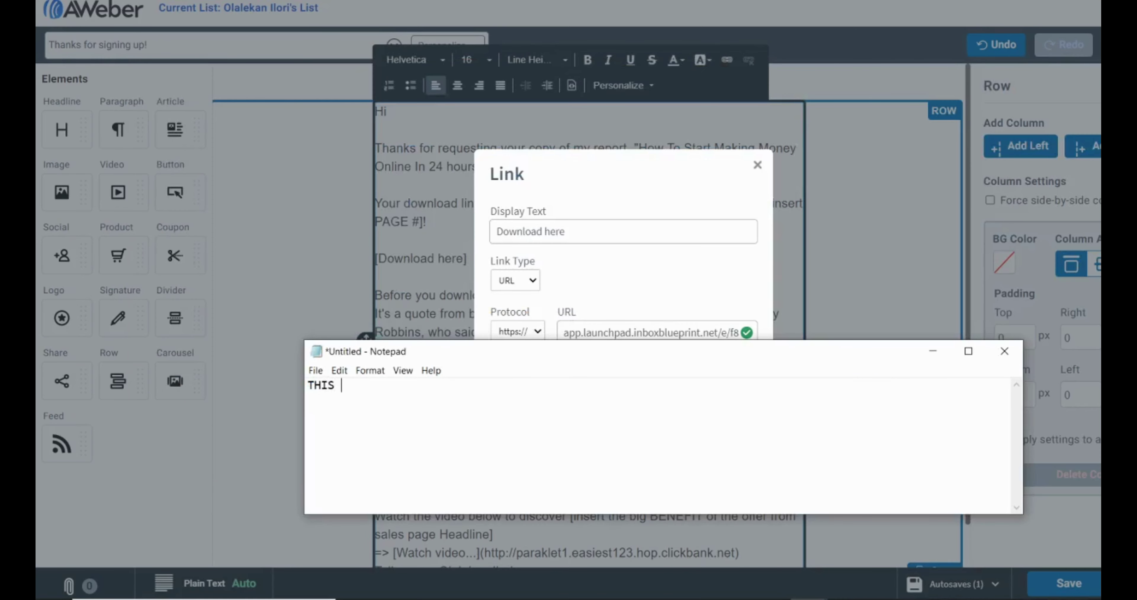
text(IS HOW YOU INSER)
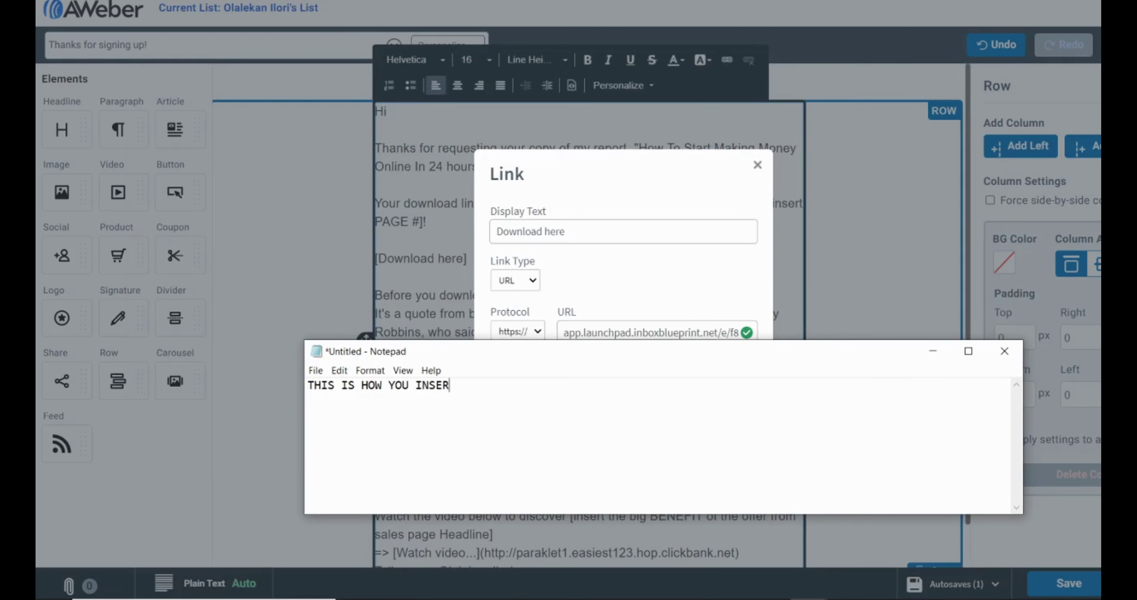
text(T H)
key(BackSpace)
text(THE URL LINK)
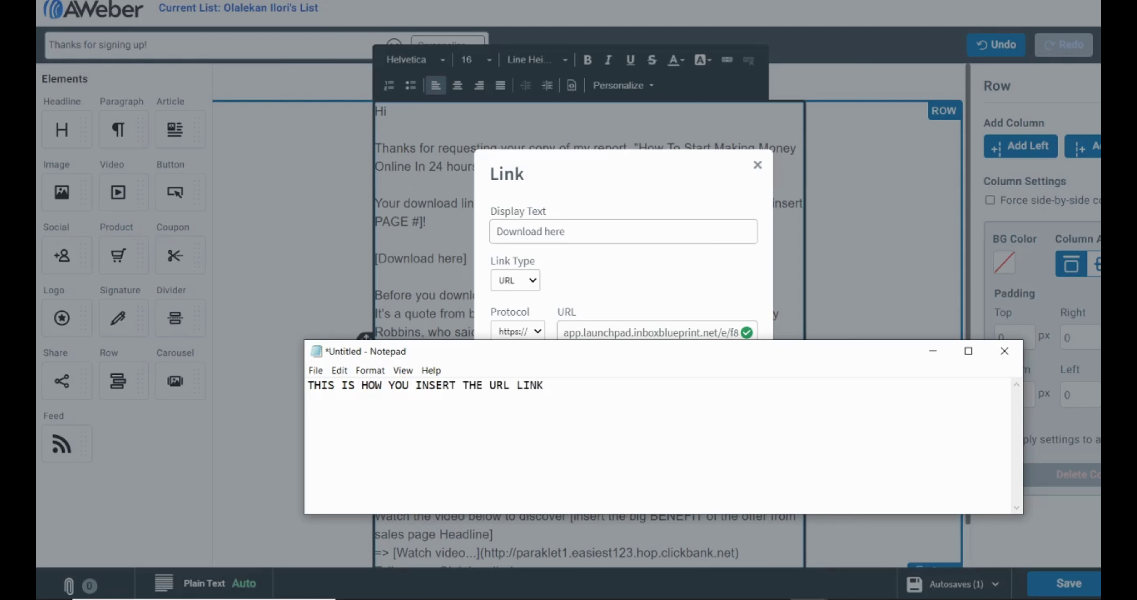
text( INTO THE WOR)
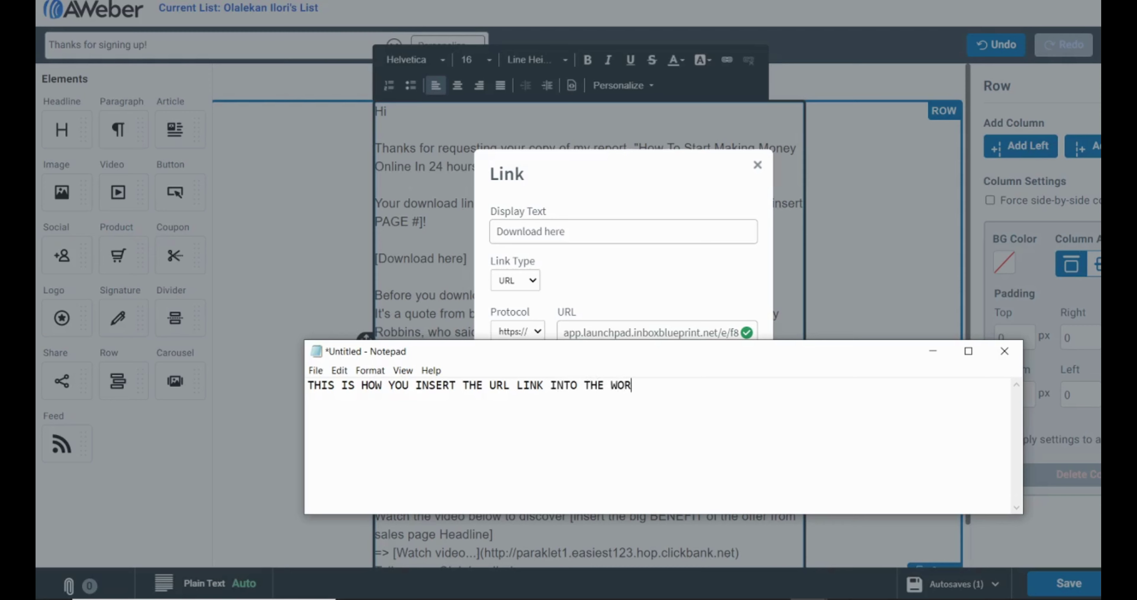
text(DS SO YOU )
text(CAN CLI)
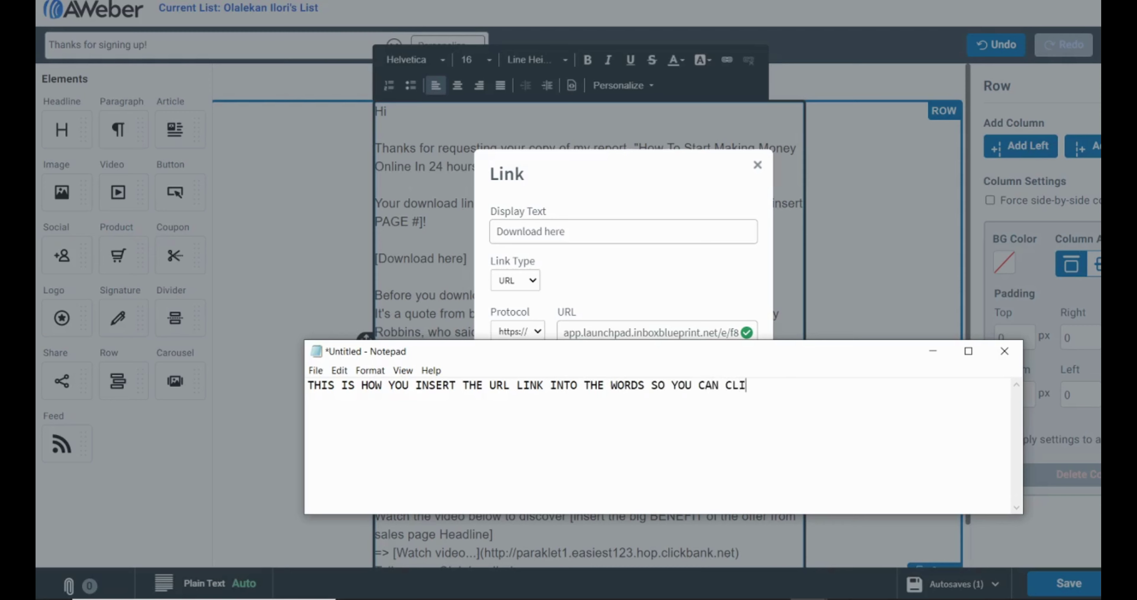
text(CK AND DOWNLOAD)
Add a second line to the note, separated by a blank line: "DON'T TYPE THE LINK DIRECTLY INTO THE BODY OF THE MAIL"
key(Return)
text(DON'T )
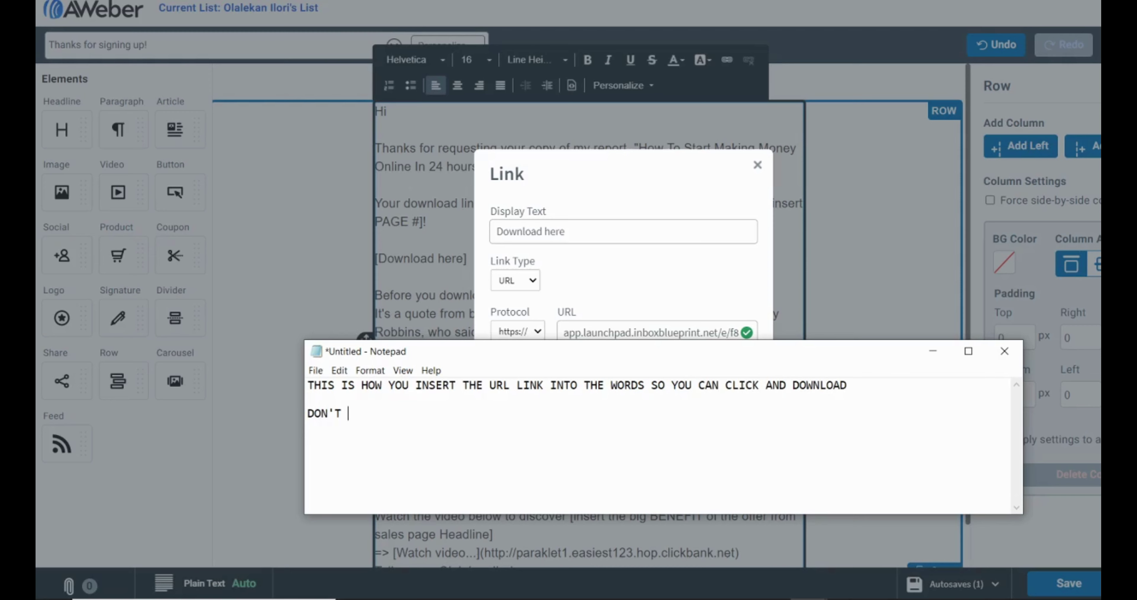
text(TYPE THE LINK D)
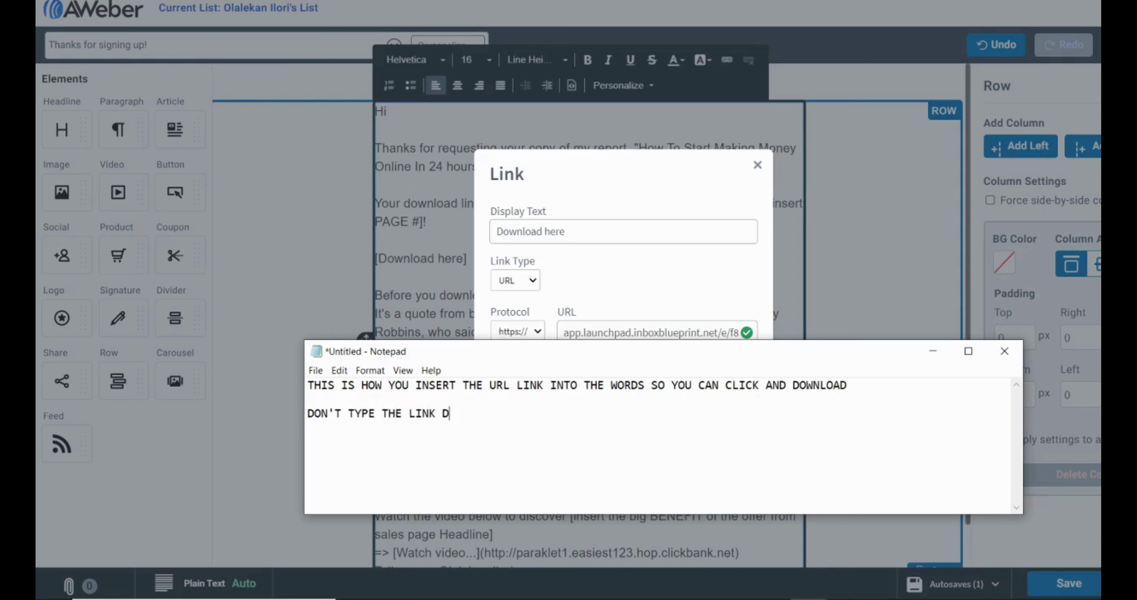
text(IRECTLY N)
key(BackSpace)
text(INTO)
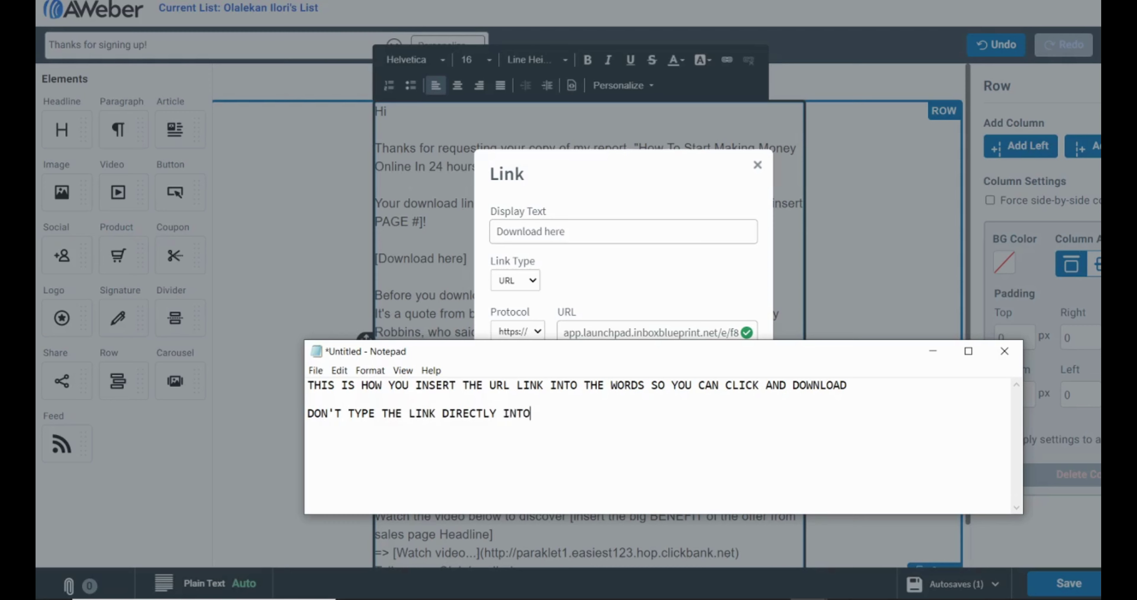
text( THE BODY OF THE MAIL)
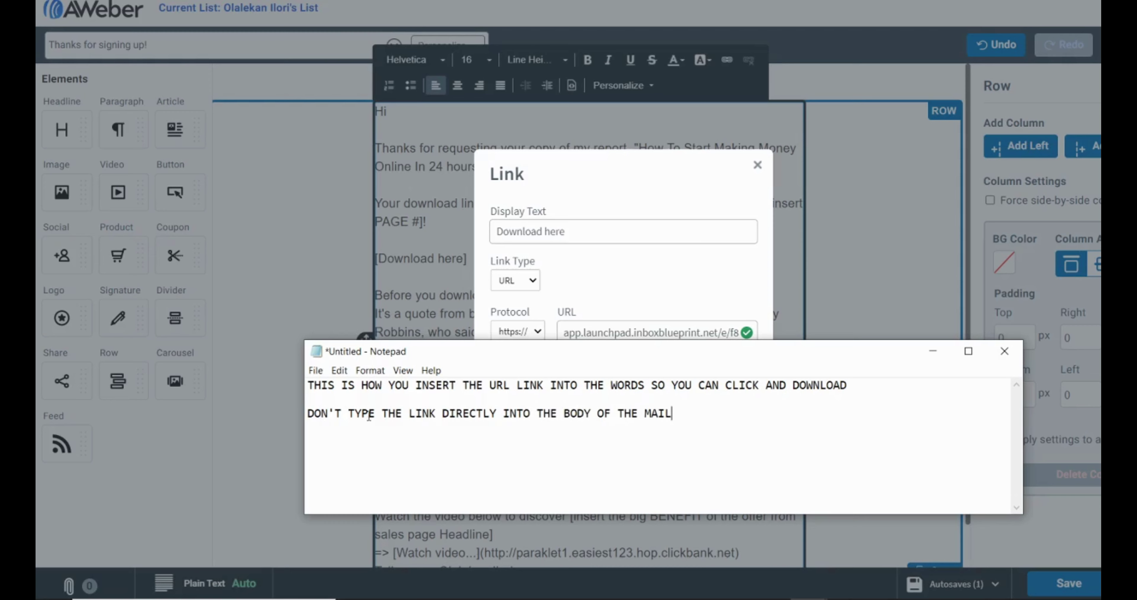
Reword the note's second line to "DON'T LEAVE THE LINK DIRECTLY IN THE BODY OF THE MAIL"
double_click(373, 413)
text(LEA)
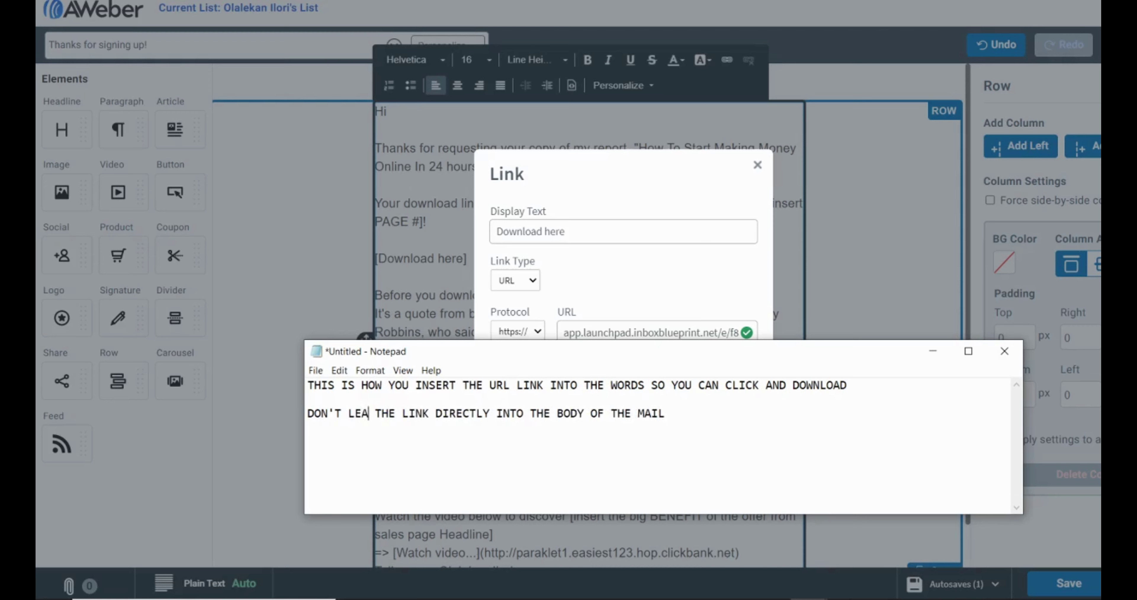
text(VE)
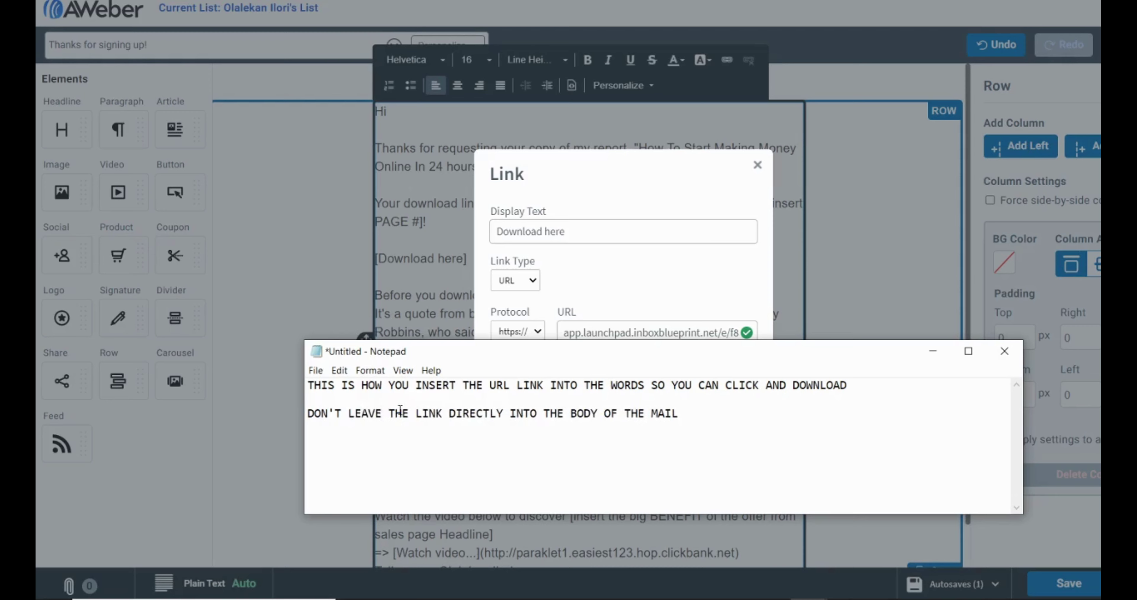
click(530, 415)
key(BackSpace)
key(Delete)
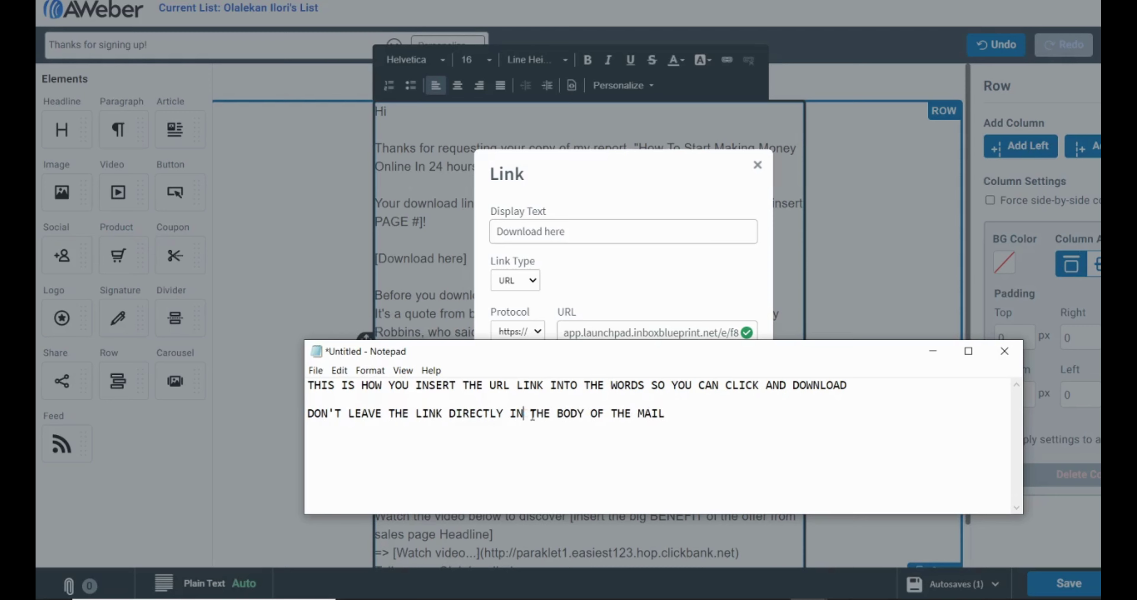
Return to the AWeber message editor and apply the pasted link to the words "Download here"
click(605, 266)
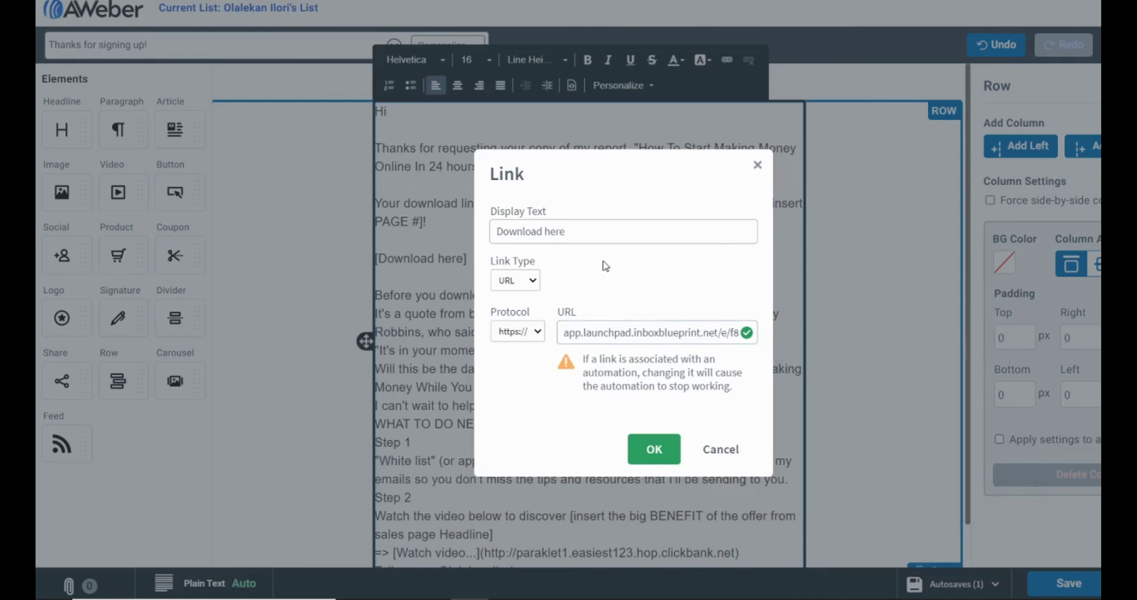
click(653, 449)
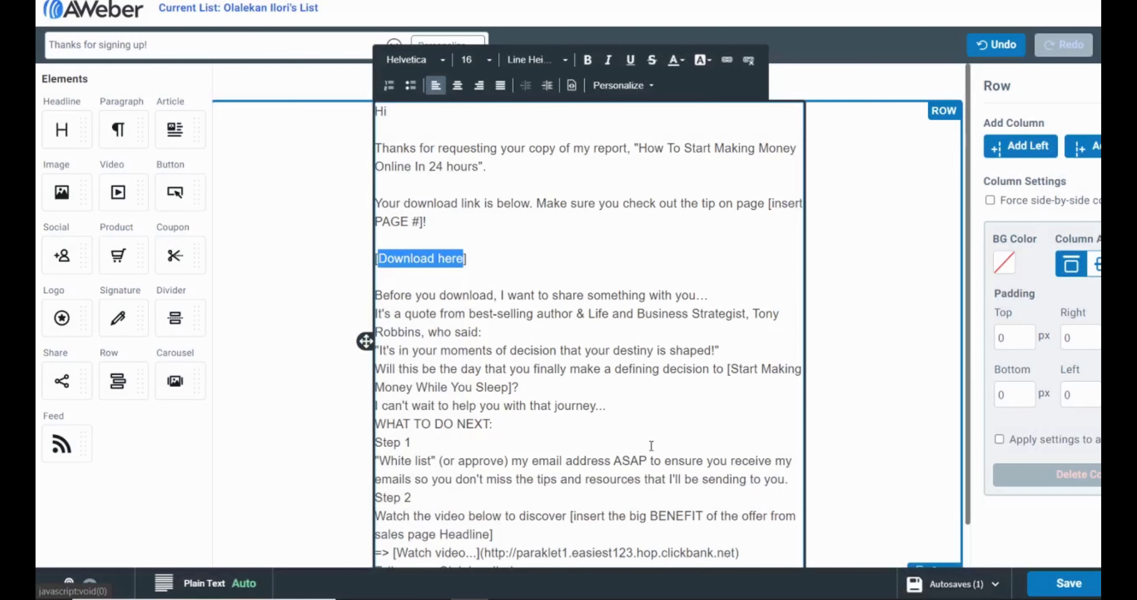
click(530, 274)
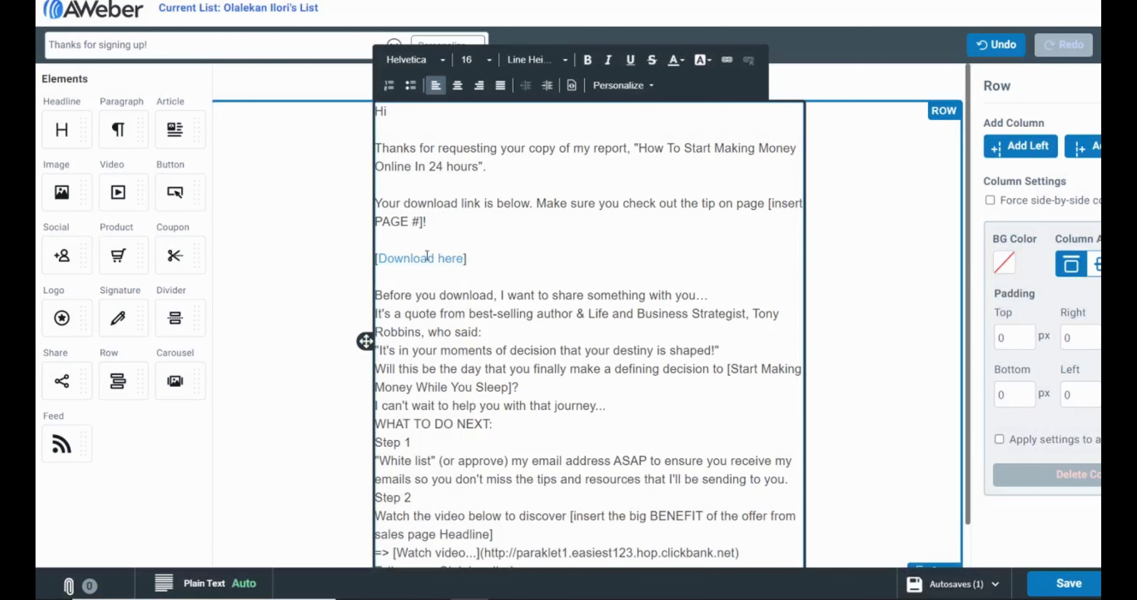
Insert blank lines after the "Before you download" sentence and after the "moments of decision" quote
scroll(669, 326, down, 1)
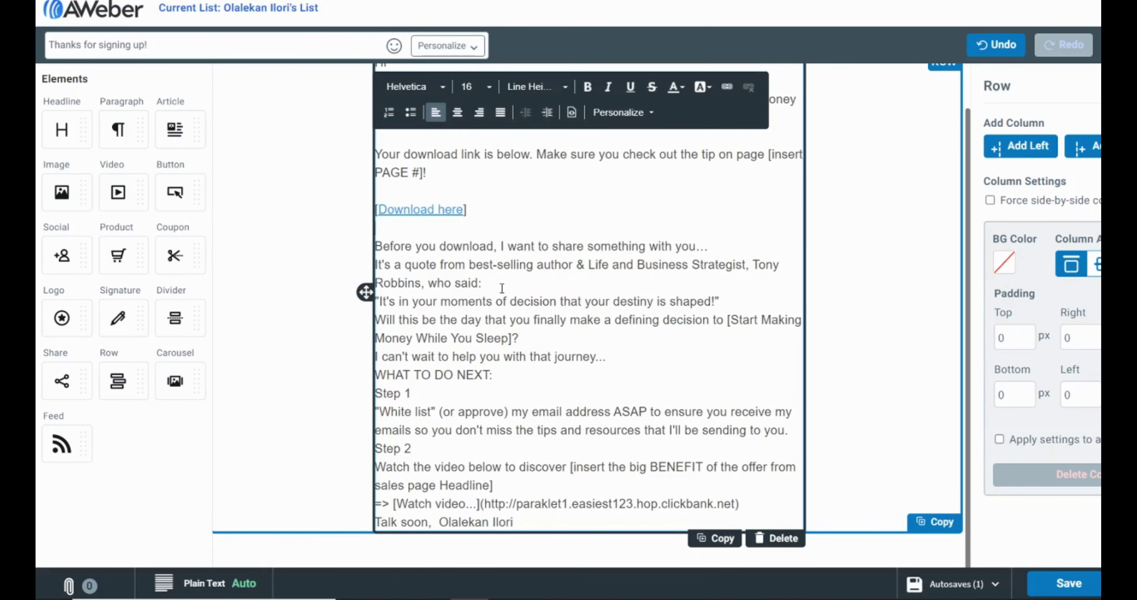
key(Return)
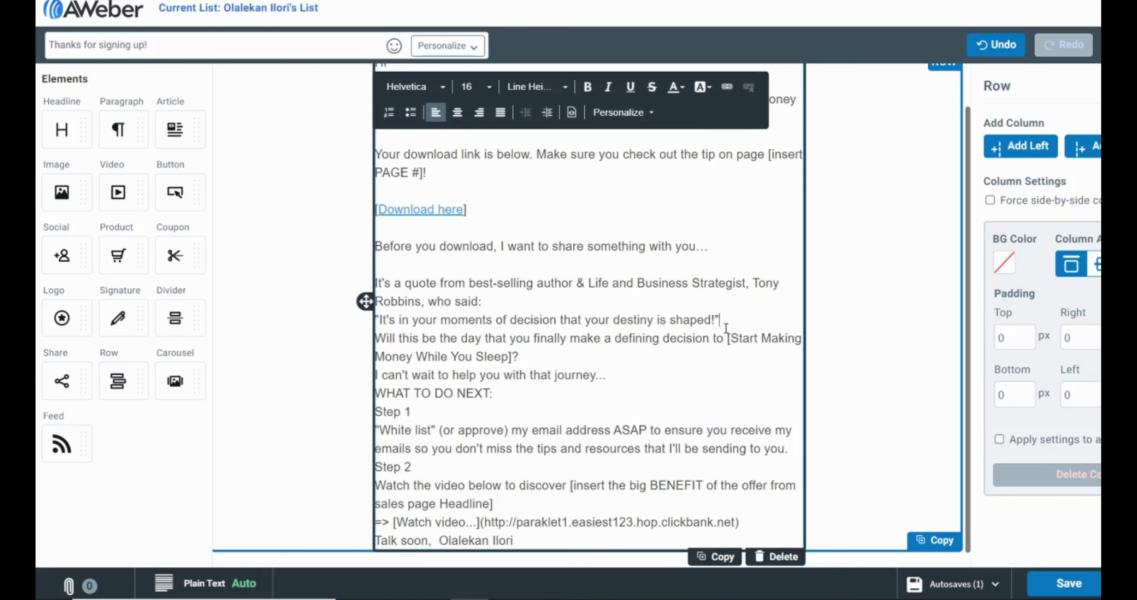
key(Return)
Make the quote "It's in your moments of decision that your destiny is shaped!" bold and italic
drag(720, 322, 378, 325)
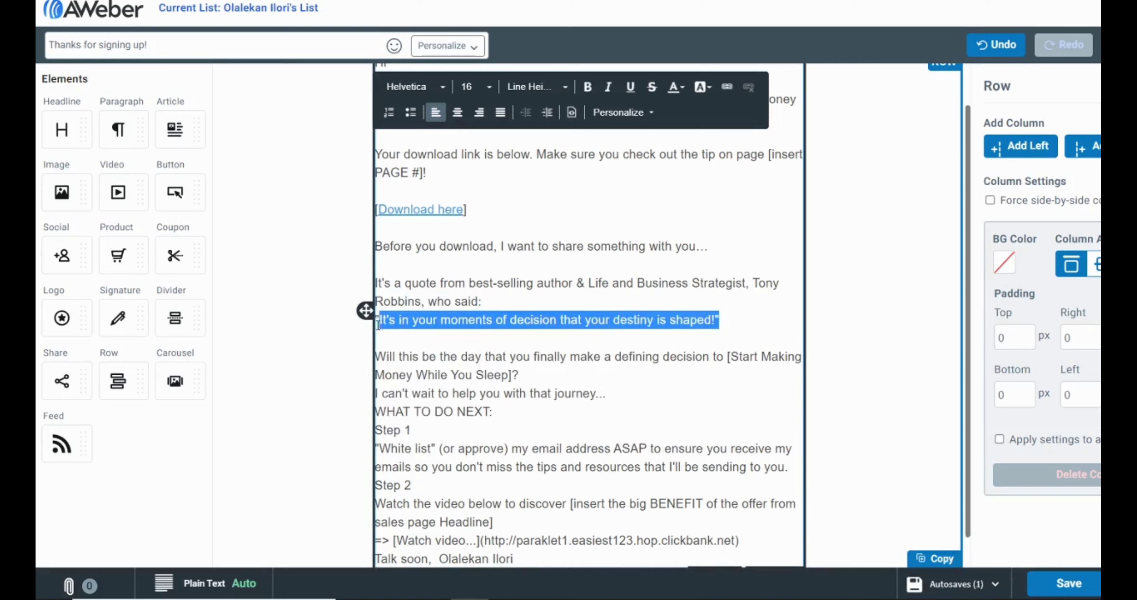
click(597, 90)
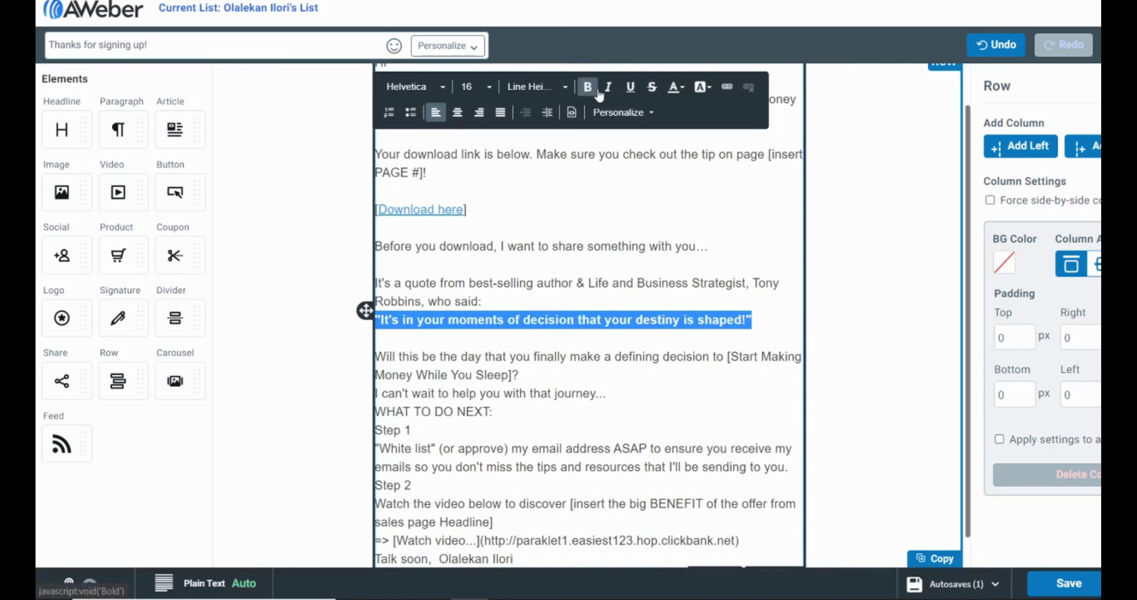
click(608, 86)
click(653, 282)
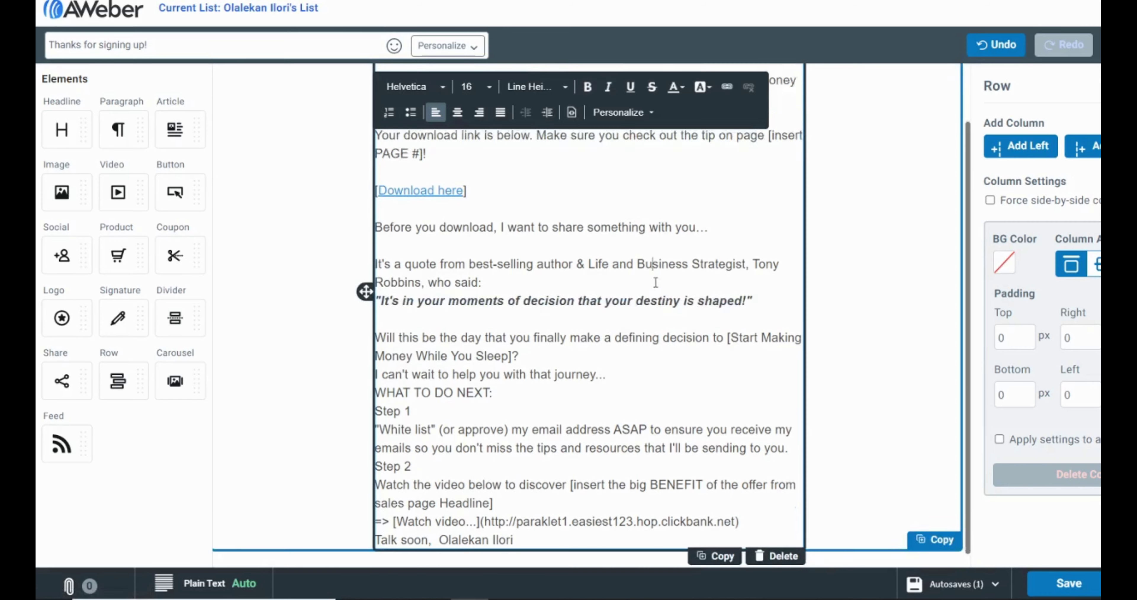
Insert a blank line above "WHAT TO DO NEXT:" and make the "Step 1" and "Step 2" labels bold
scroll(656, 284, down, 1)
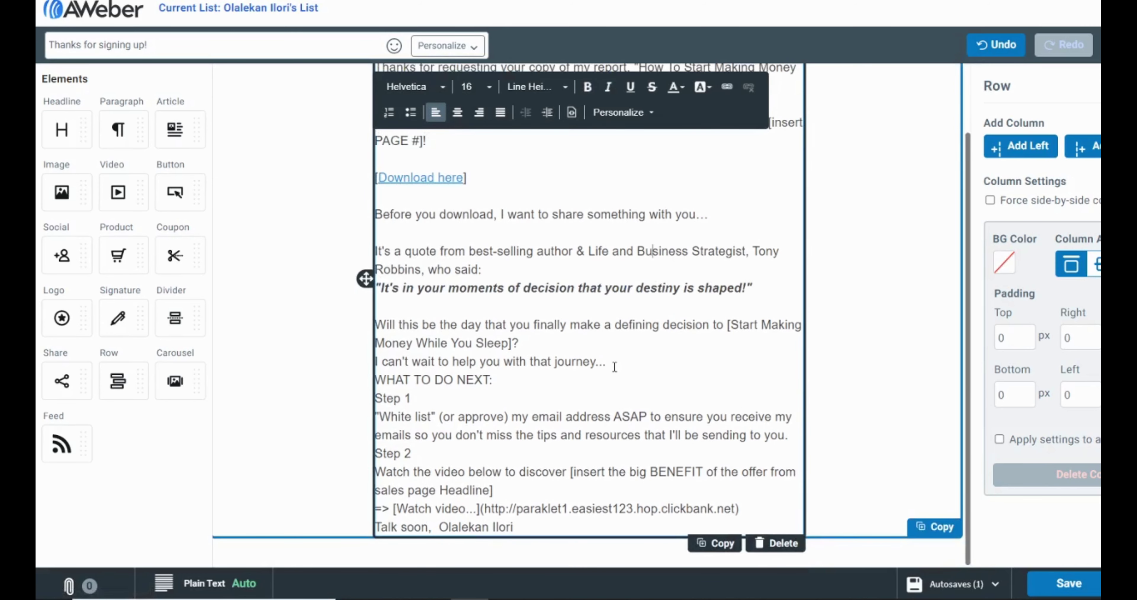
key(Return)
scroll(614, 367, down, 2)
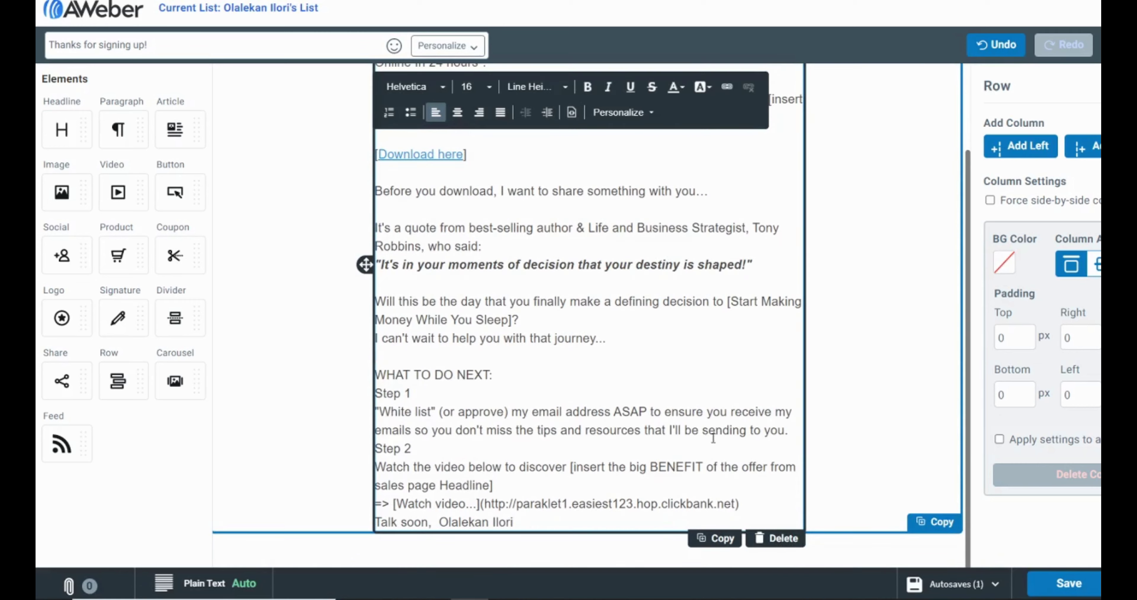
drag(414, 392, 369, 397)
click(588, 87)
click(432, 453)
drag(432, 453, 338, 448)
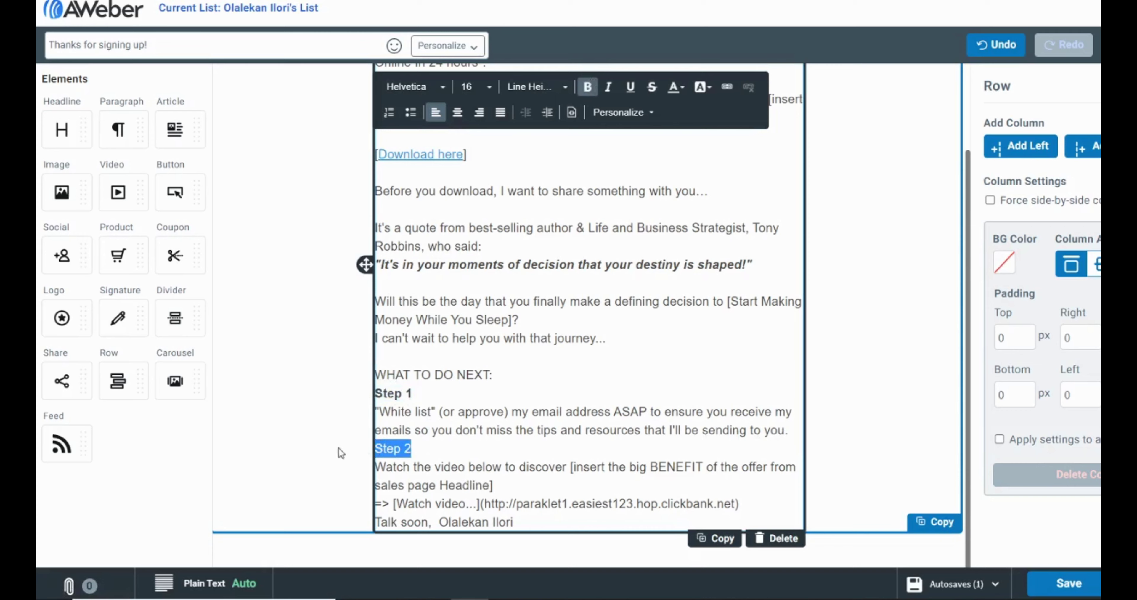
click(587, 87)
Italicize the report title "How To Start Making Money Online In 24 hours" in the opening paragraph
scroll(523, 392, up, 3)
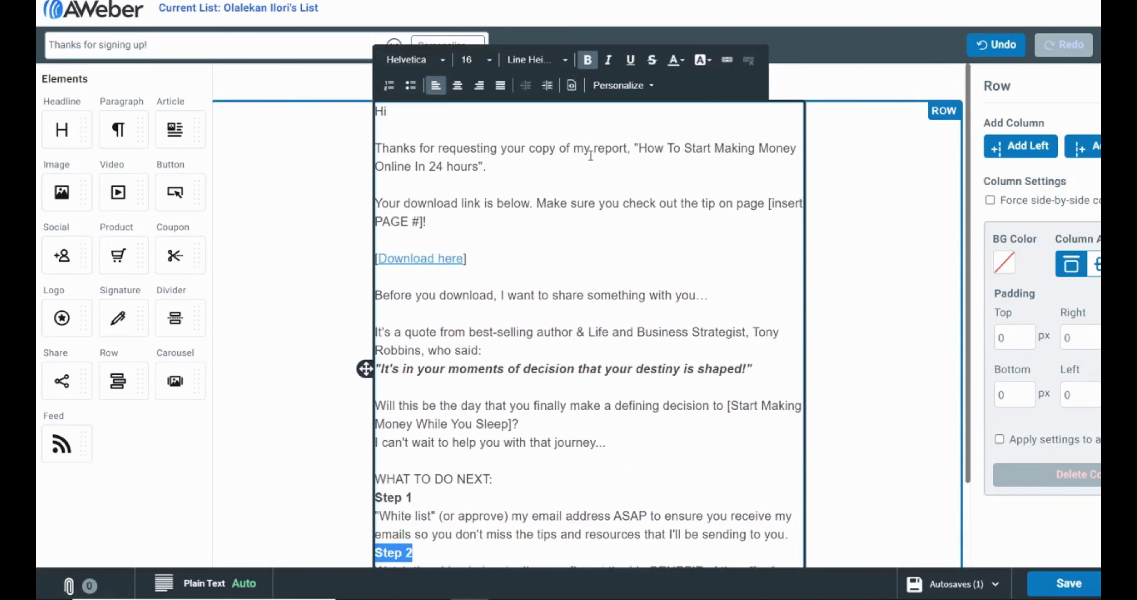
drag(636, 147, 482, 166)
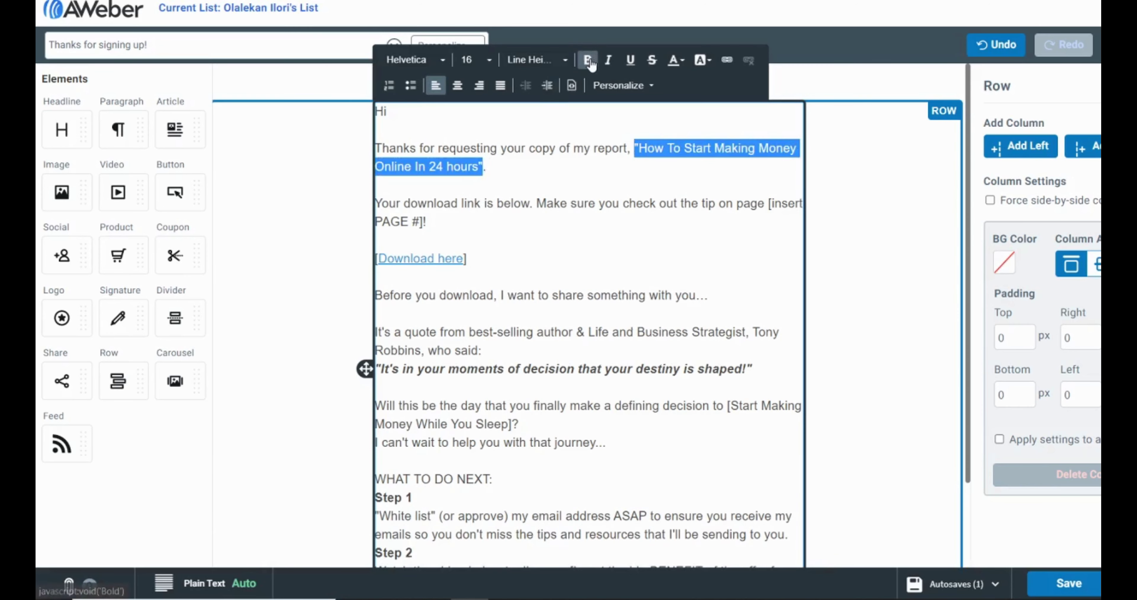
click(608, 59)
click(630, 191)
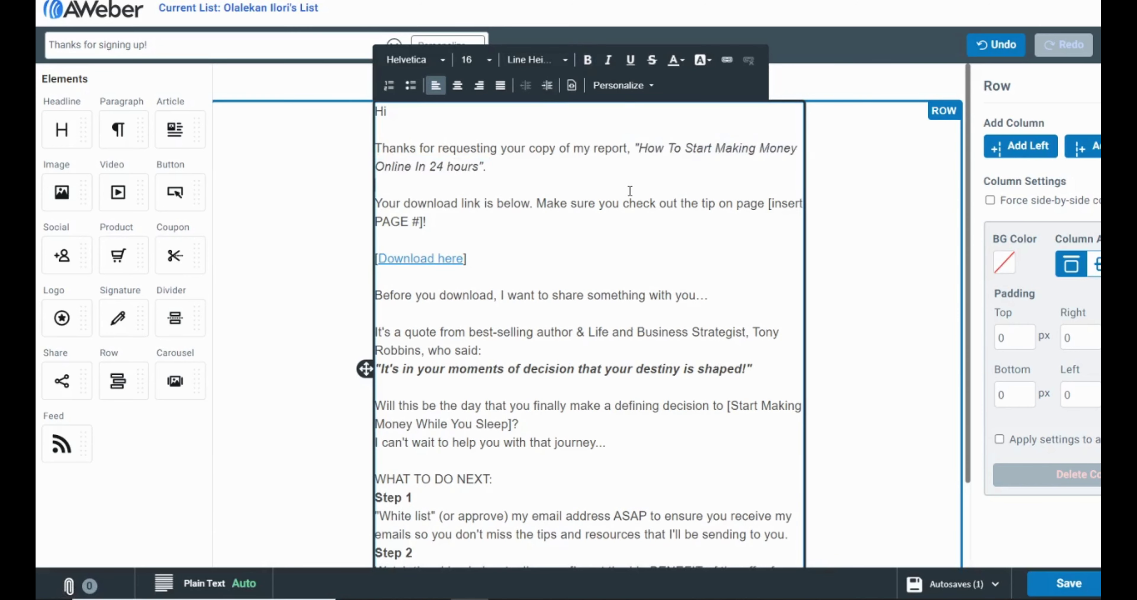
Replace the "#" in the "[insert PAGE #]" placeholder of the download-link sentence with 7
scroll(631, 186, down, 3)
scroll(658, 159, up, 2)
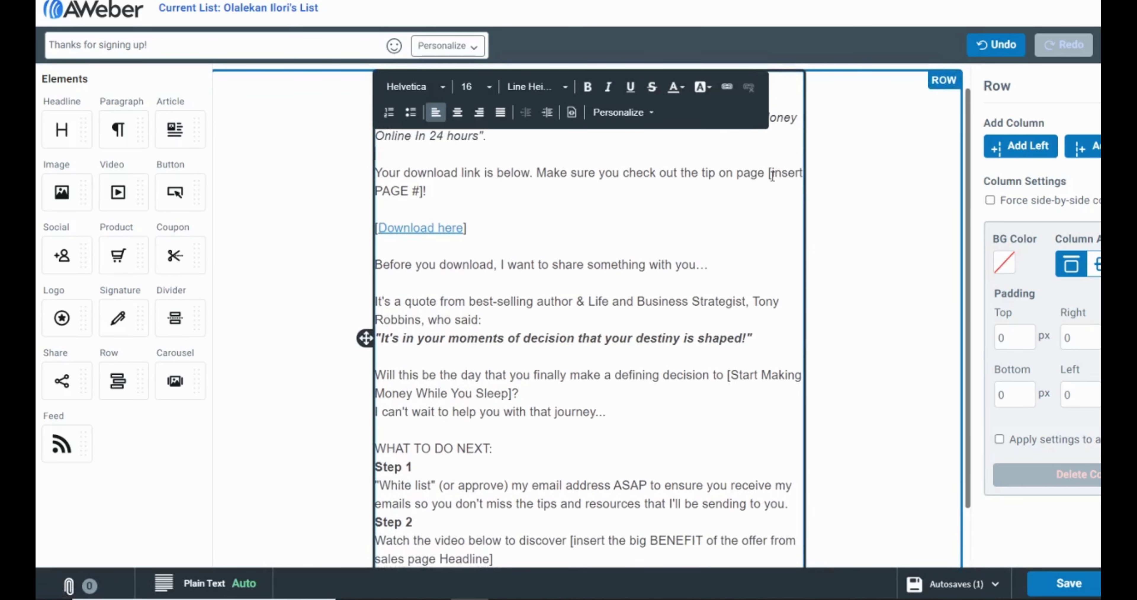
drag(773, 172, 783, 207)
drag(458, 199, 422, 196)
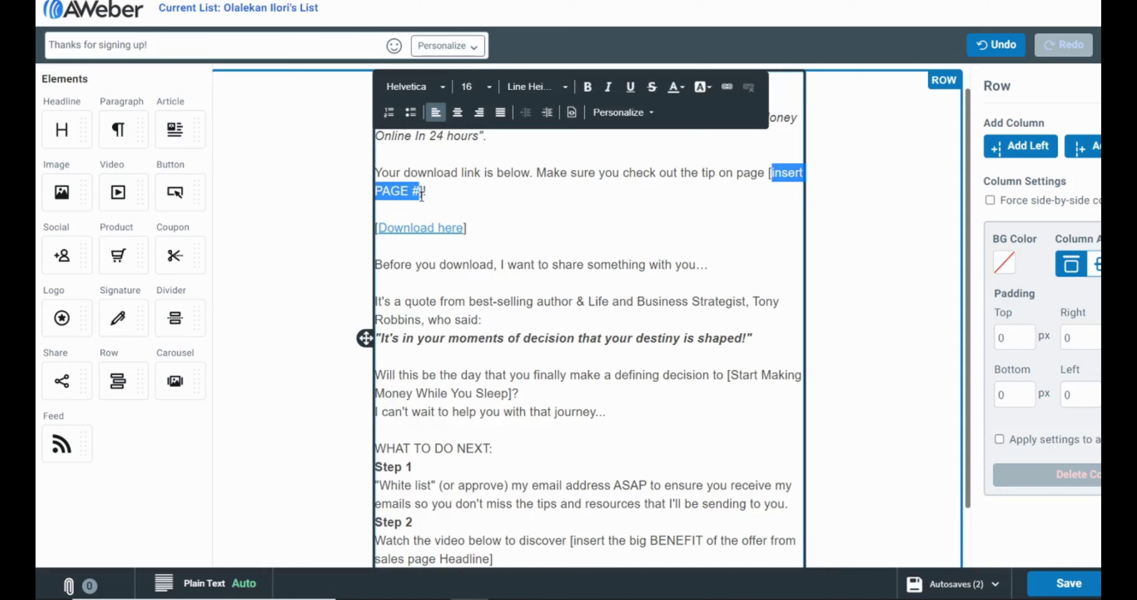
click(422, 194)
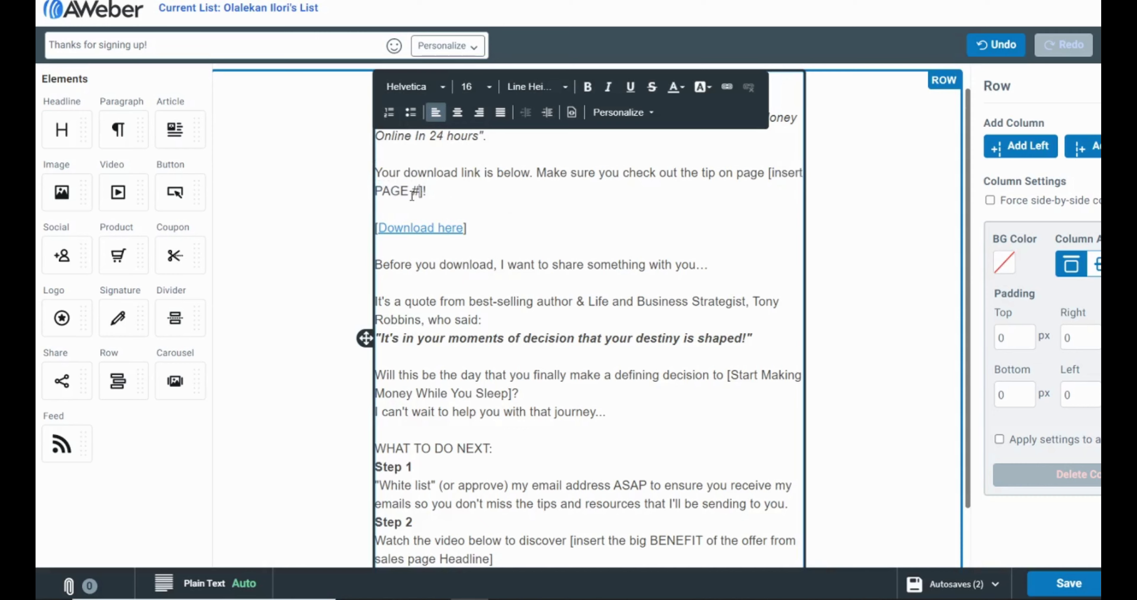
drag(412, 195, 419, 195)
text(7)
Insert blank lines before and after the "=> [Watch video...]" line near the end of the message
scroll(584, 336, down, 2)
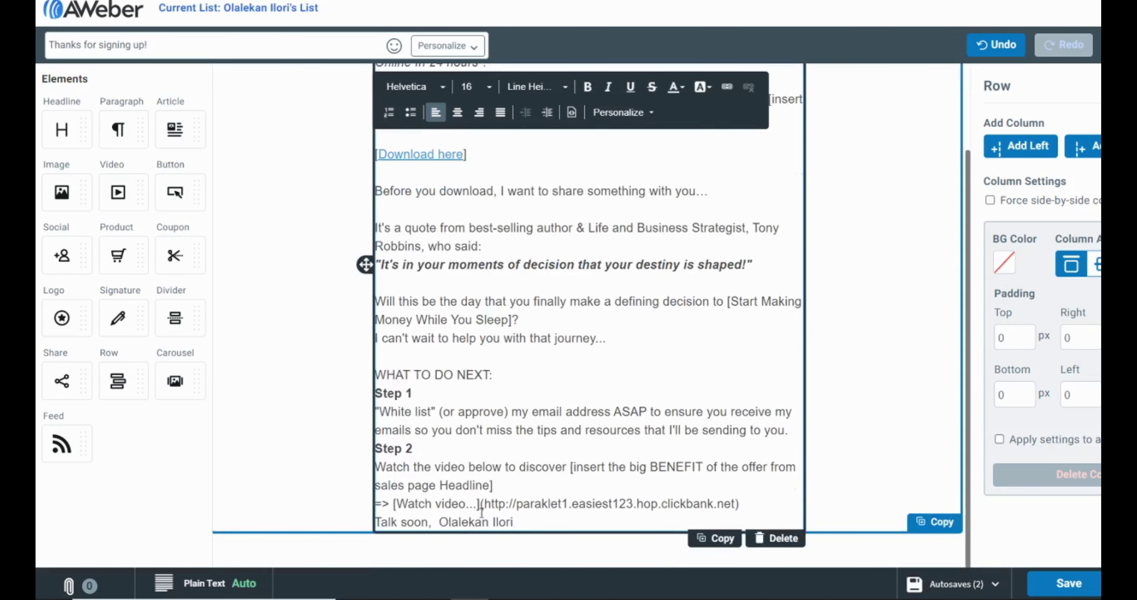
key(Return)
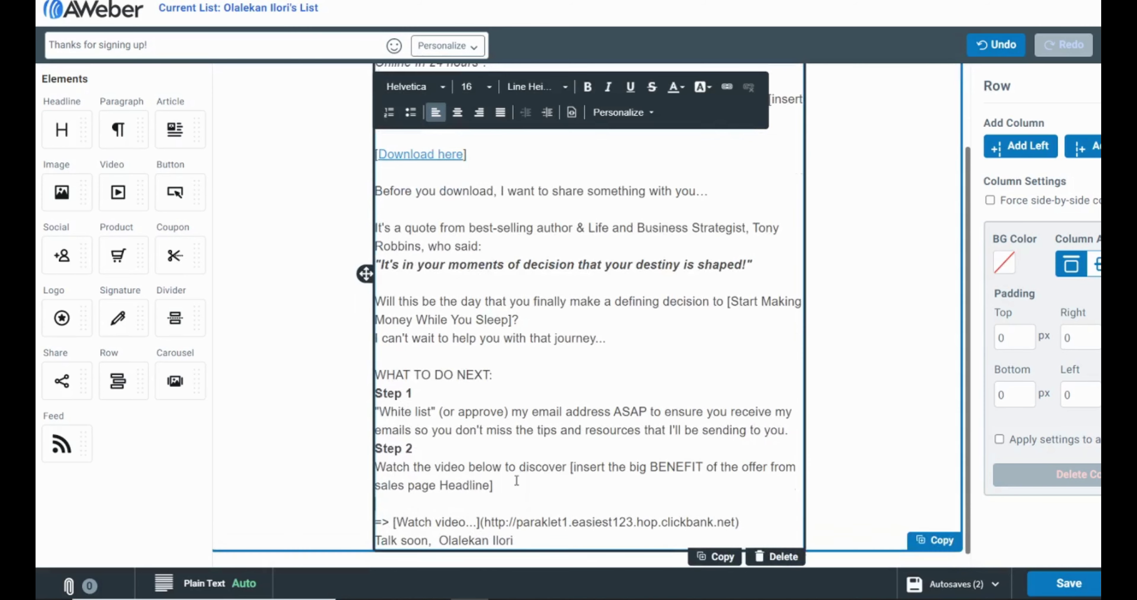
scroll(516, 481, down, 1)
click(746, 502)
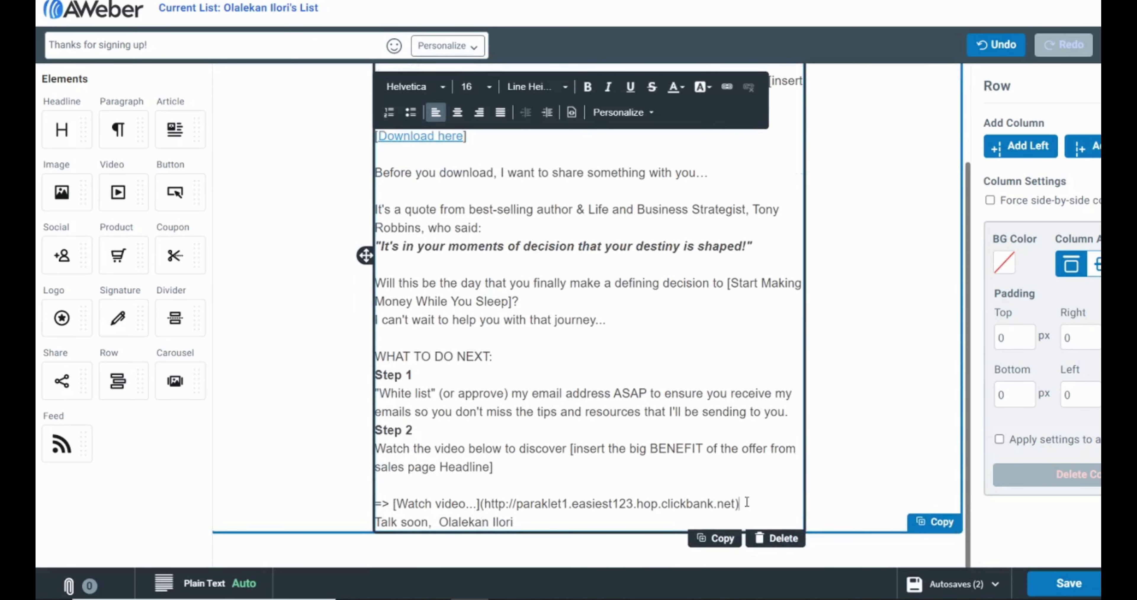
key(Return)
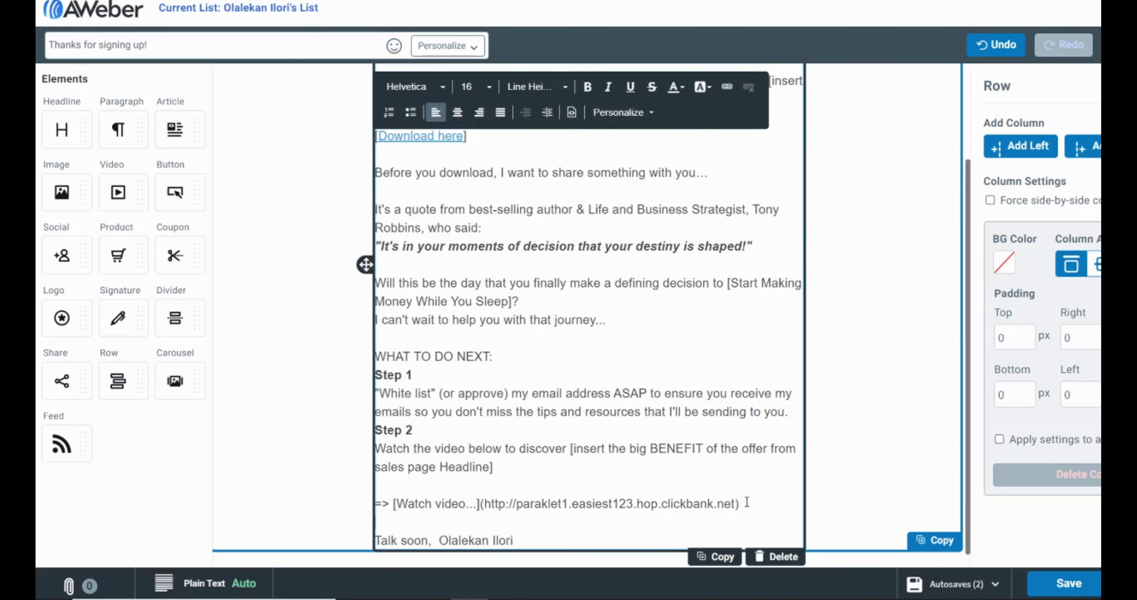
Put the sender's name in the sign-off on its own line and cut the URL from the "Watch video..." line
click(440, 539)
key(Return)
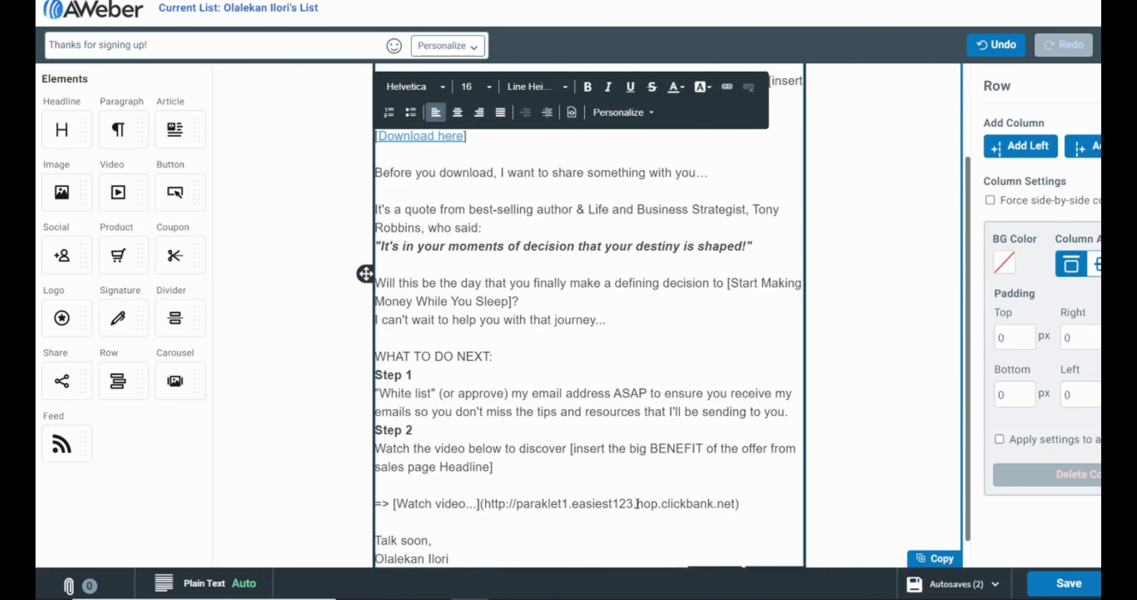
drag(735, 503, 489, 503)
right_click(489, 504)
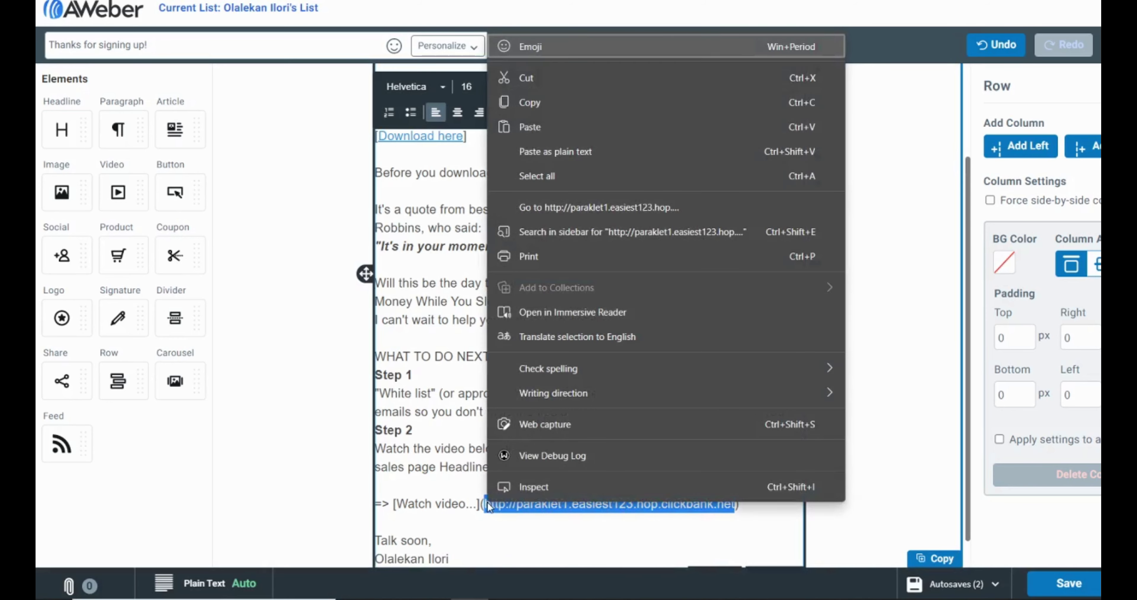
click(526, 78)
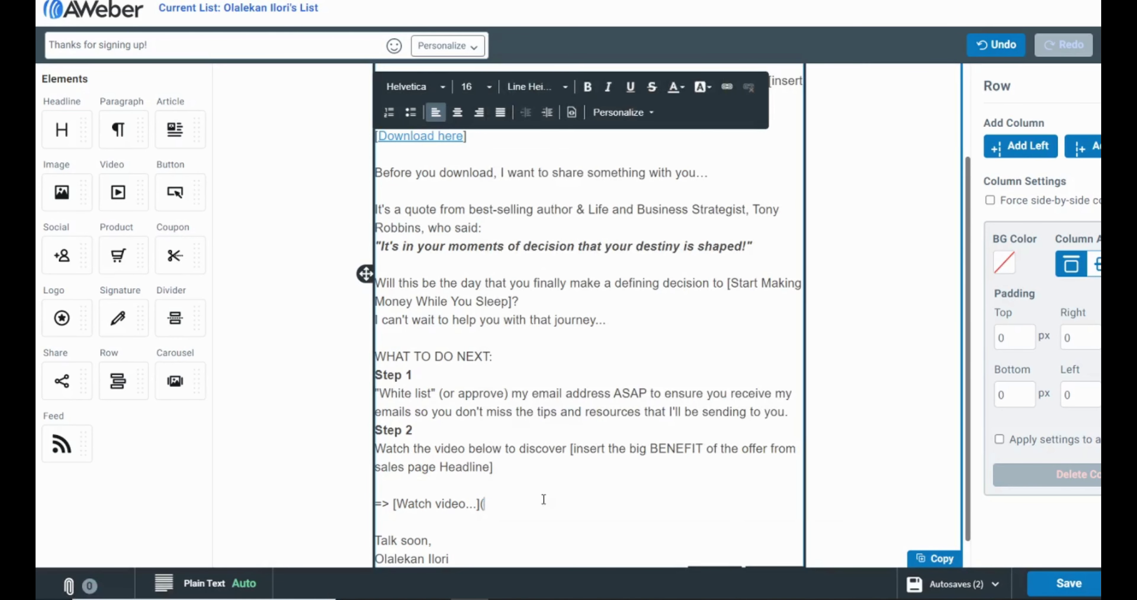
Switch to the Notepad note and highlight the words about inserting the URL link into the words
key(alt+Tab)
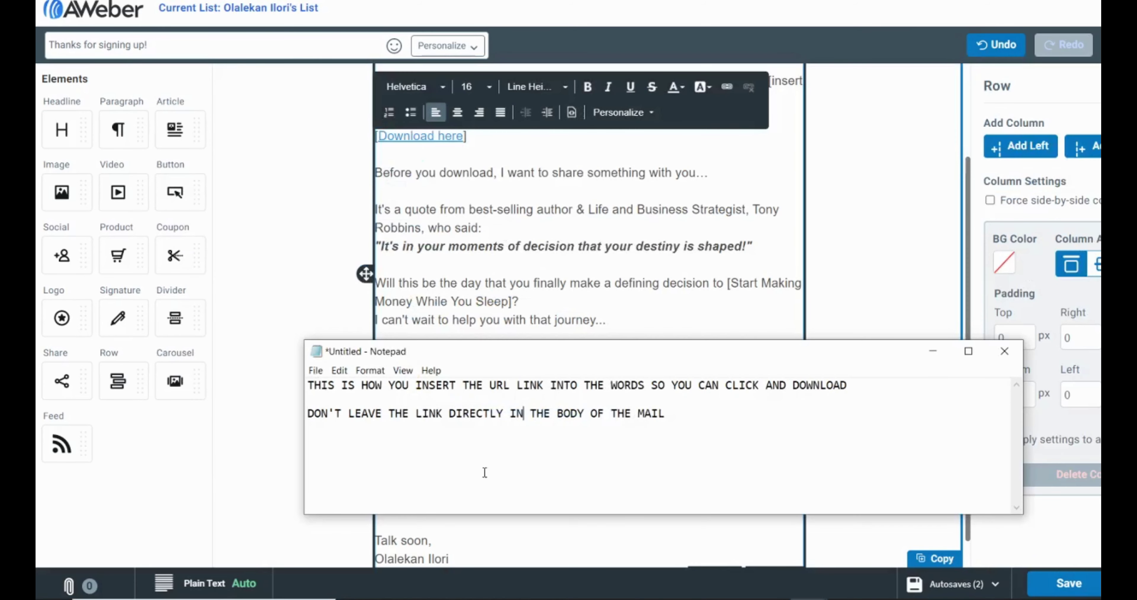
drag(408, 385, 868, 387)
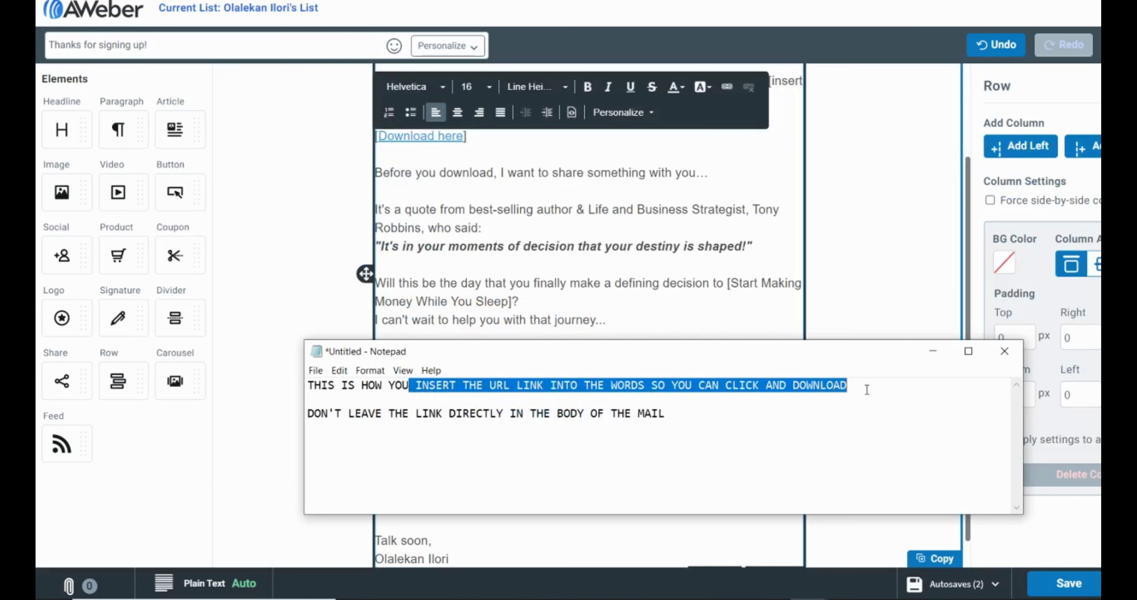
click(768, 385)
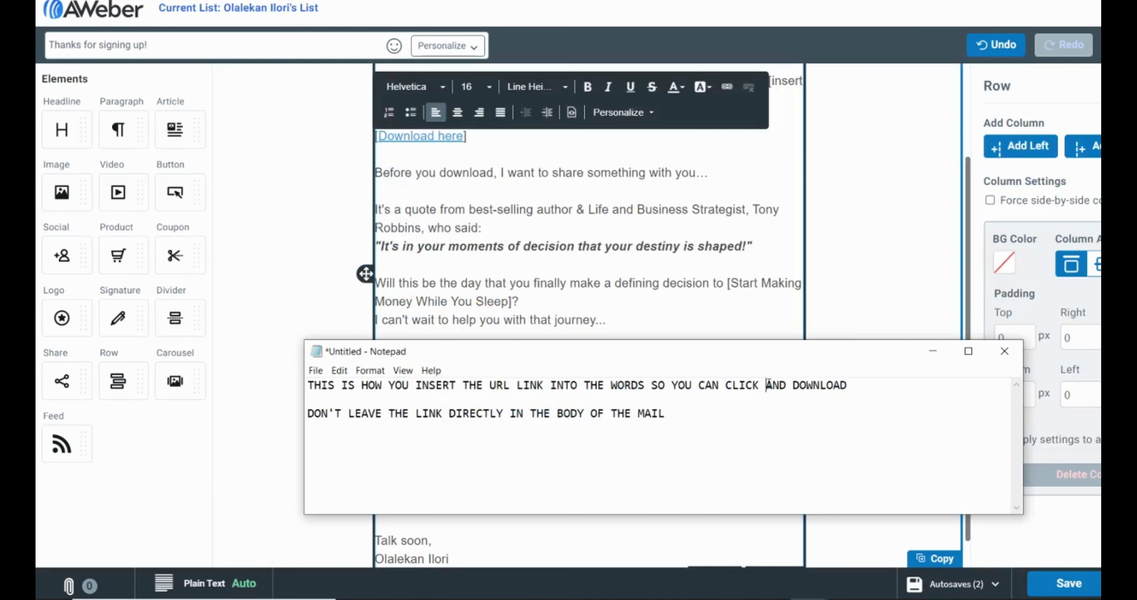
drag(769, 386, 414, 385)
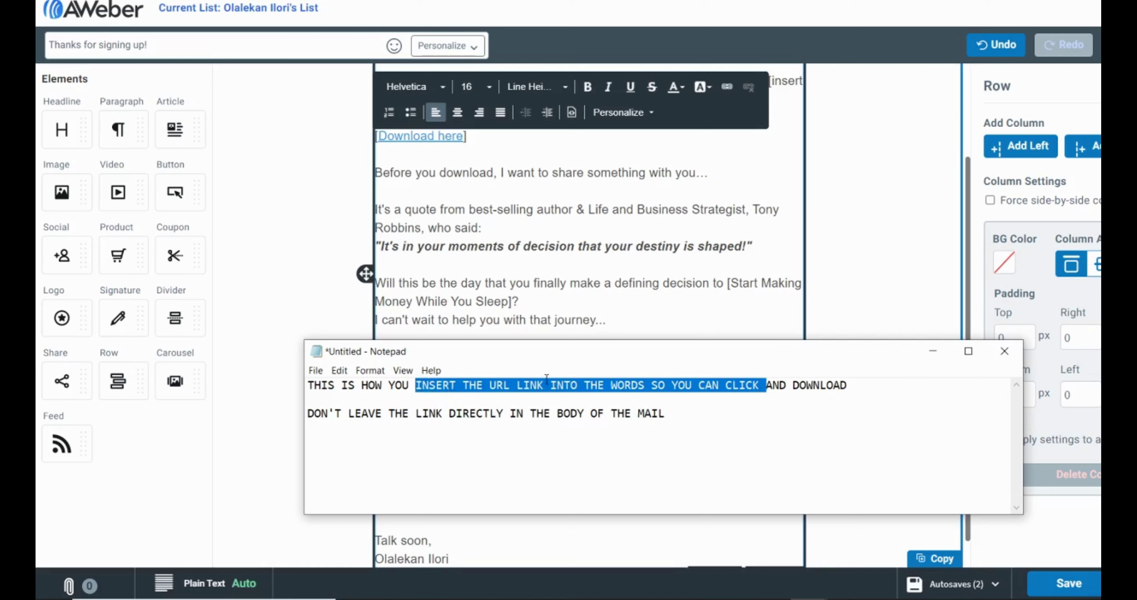
click(502, 533)
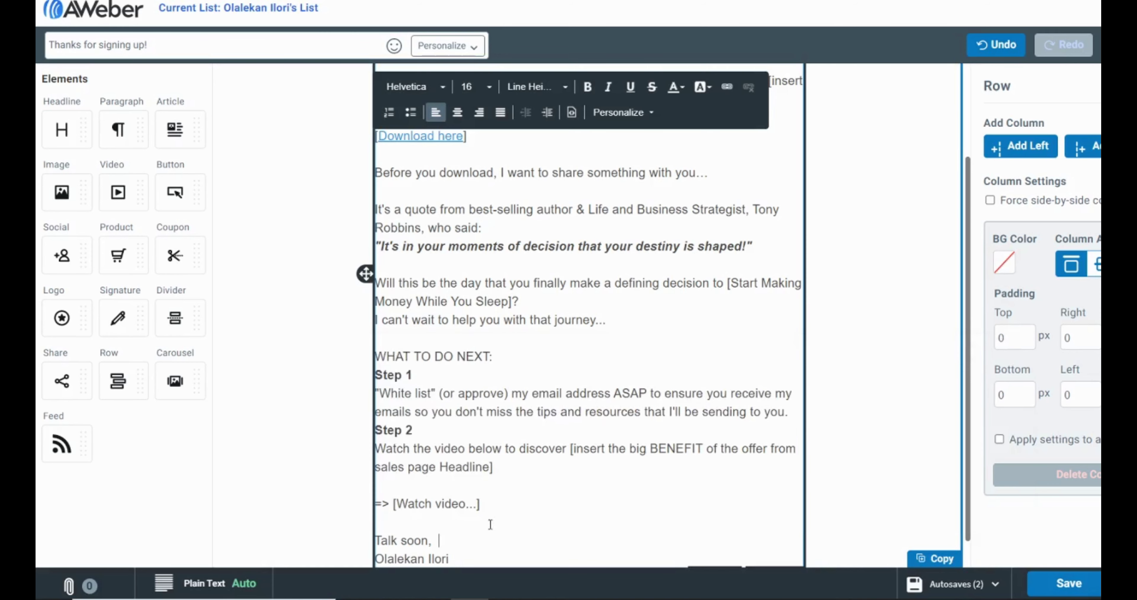
drag(477, 503, 397, 504)
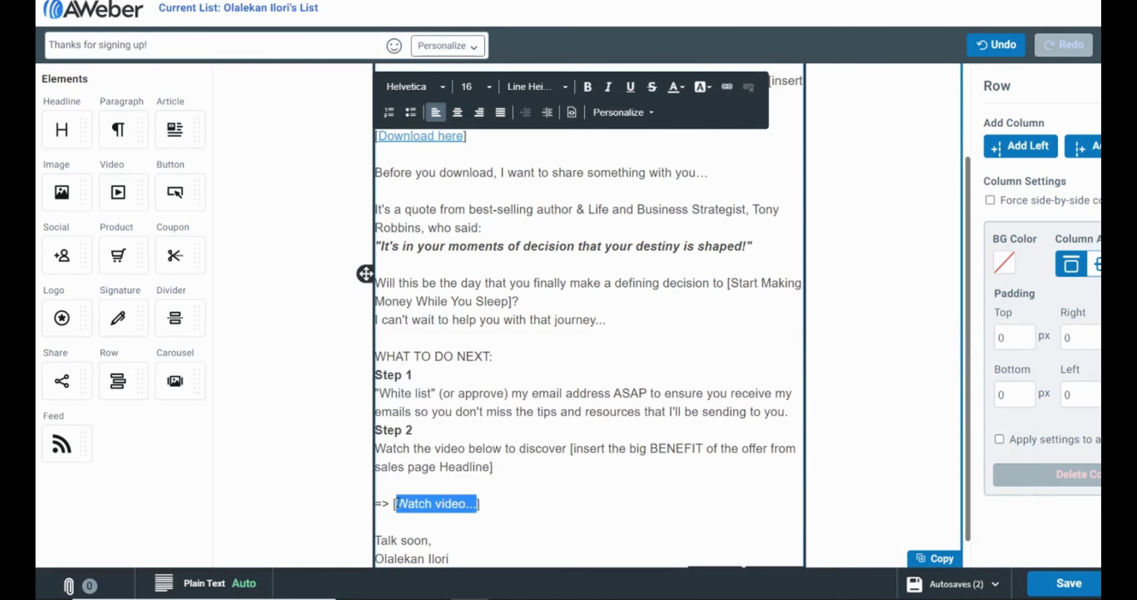
click(727, 87)
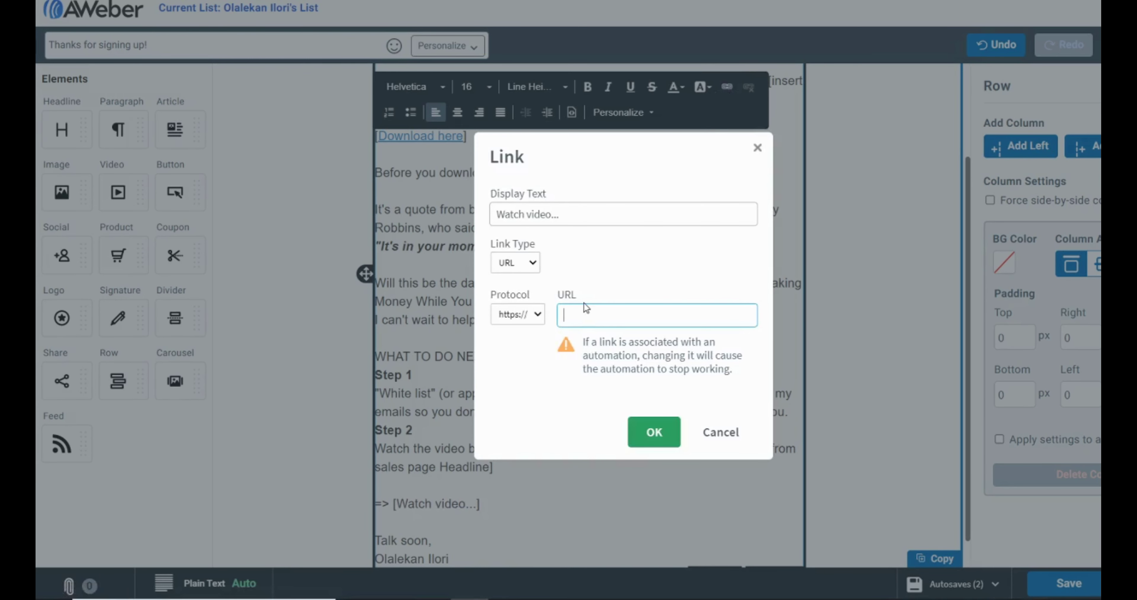
key(ctrl+v)
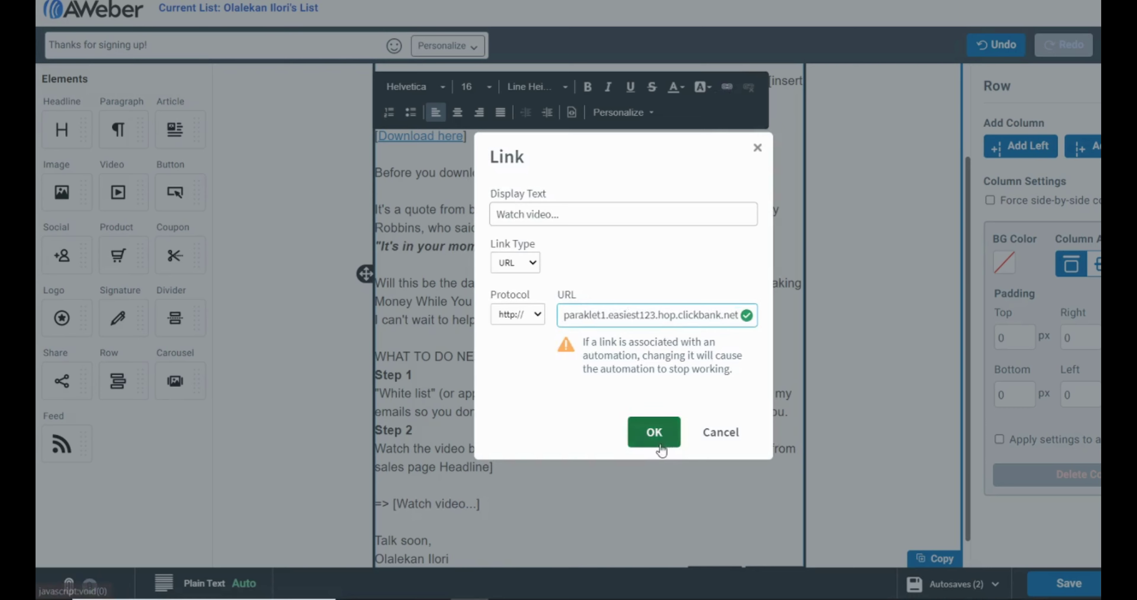
click(656, 437)
scroll(502, 505, down, 1)
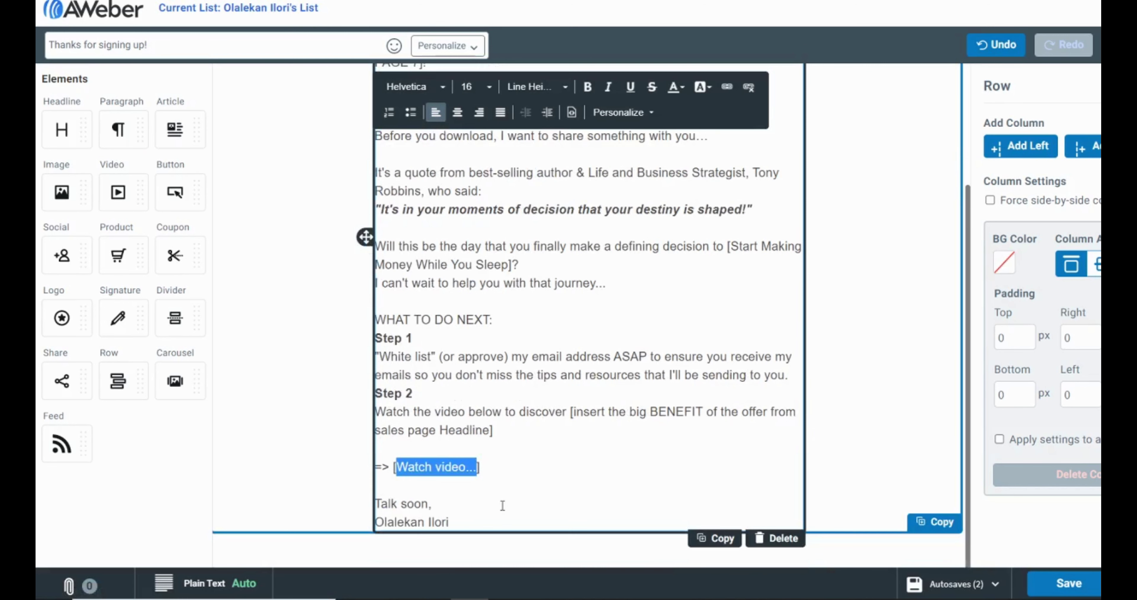
Copy the subject text "Here's the Report I promised.." of email no. 1 from the Notepad file of prepared emails
scroll(477, 509, up, 4)
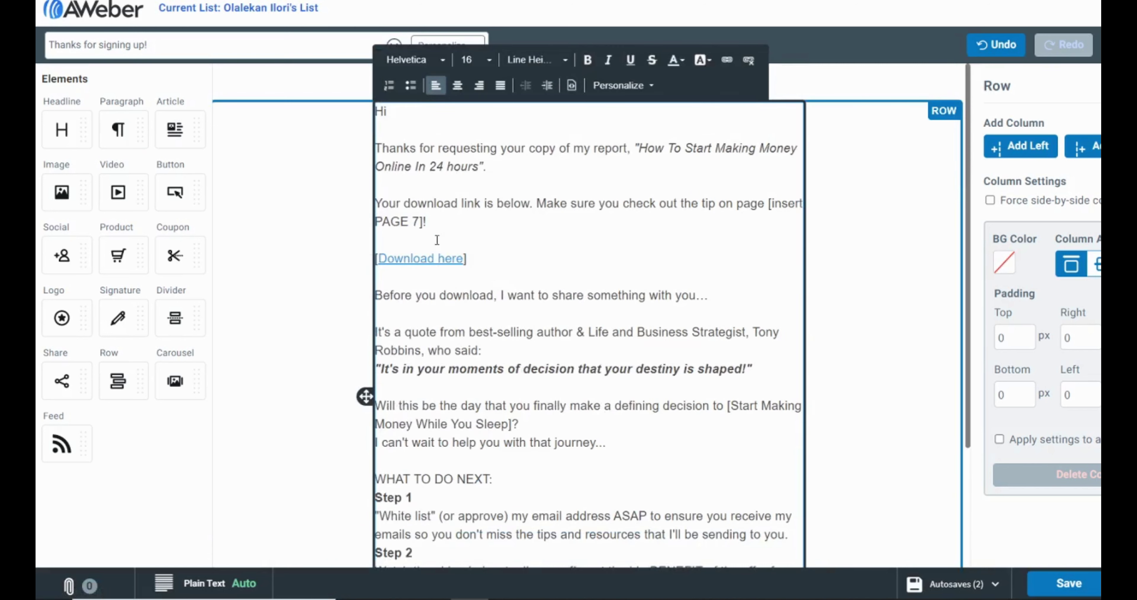
key(alt+Tab)
key(alt+Tab)
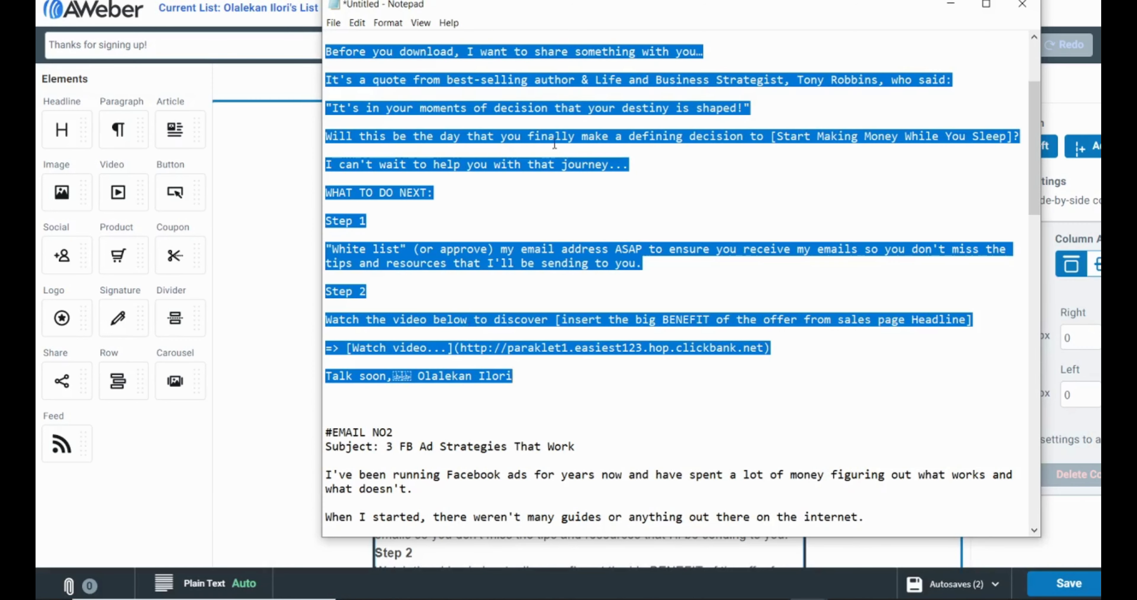
click(543, 141)
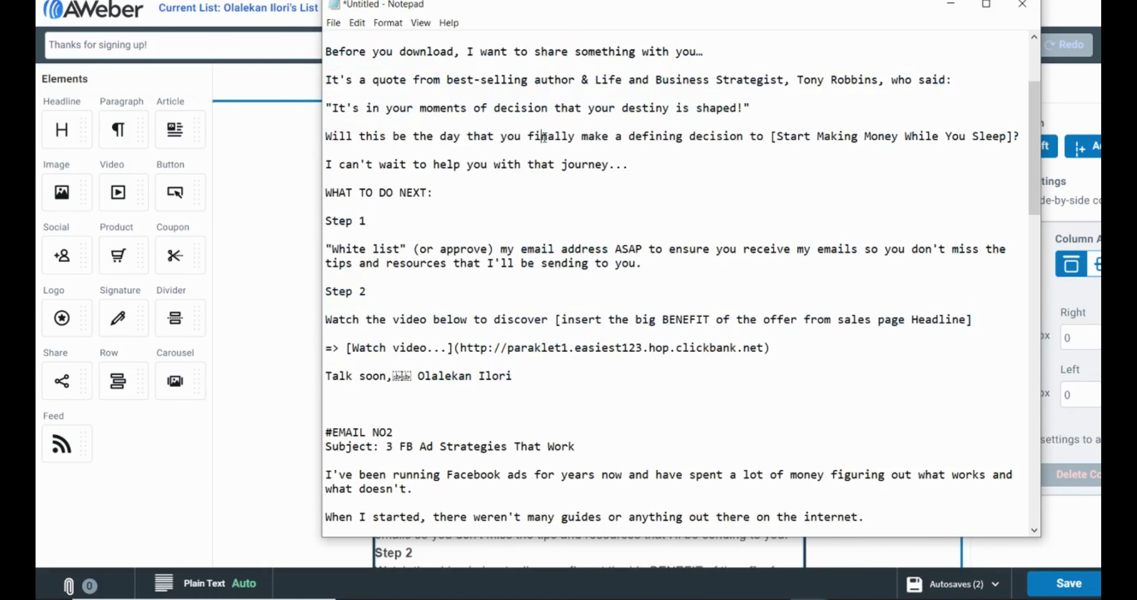
scroll(544, 138, up, 2)
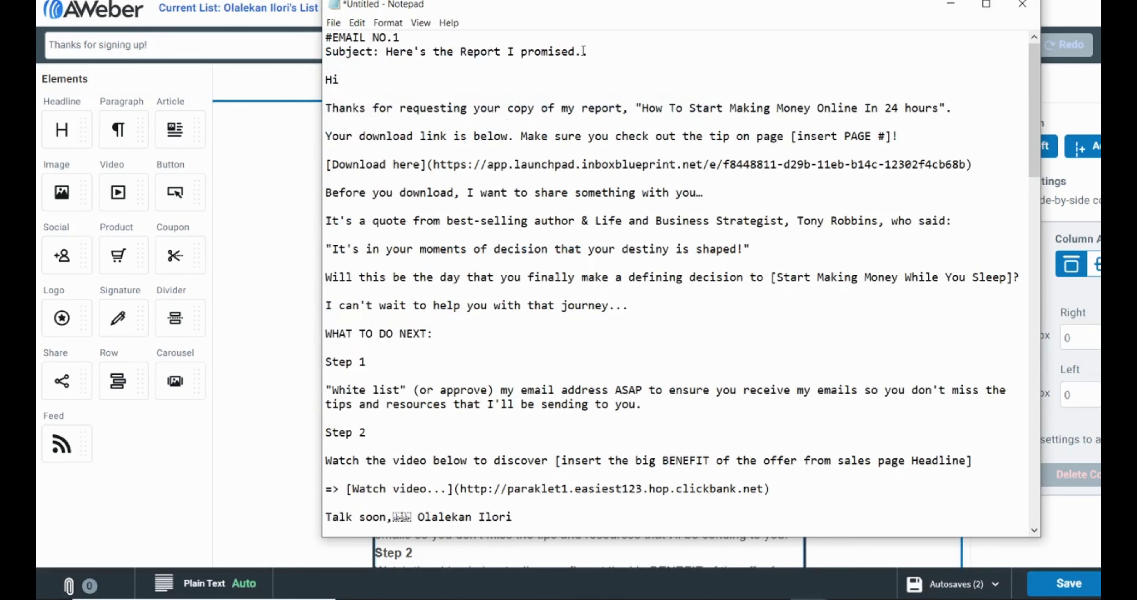
drag(590, 51, 384, 53)
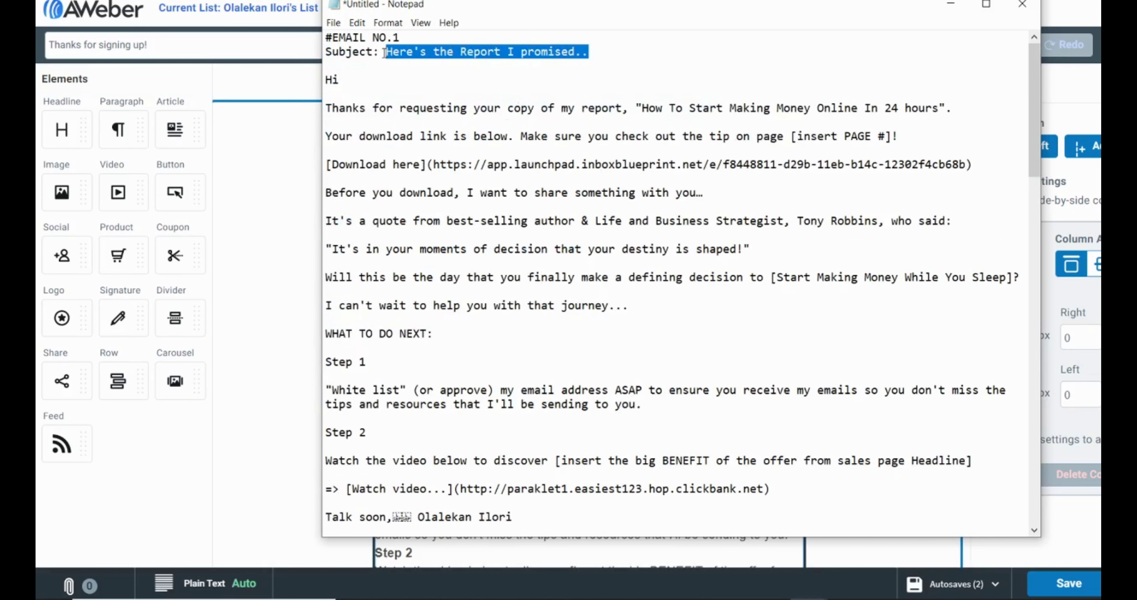
right_click(422, 53)
click(455, 97)
Replace the email's subject line in AWeber with "Here's the Report I promised.."
click(296, 183)
click(170, 50)
drag(170, 51, 36, 54)
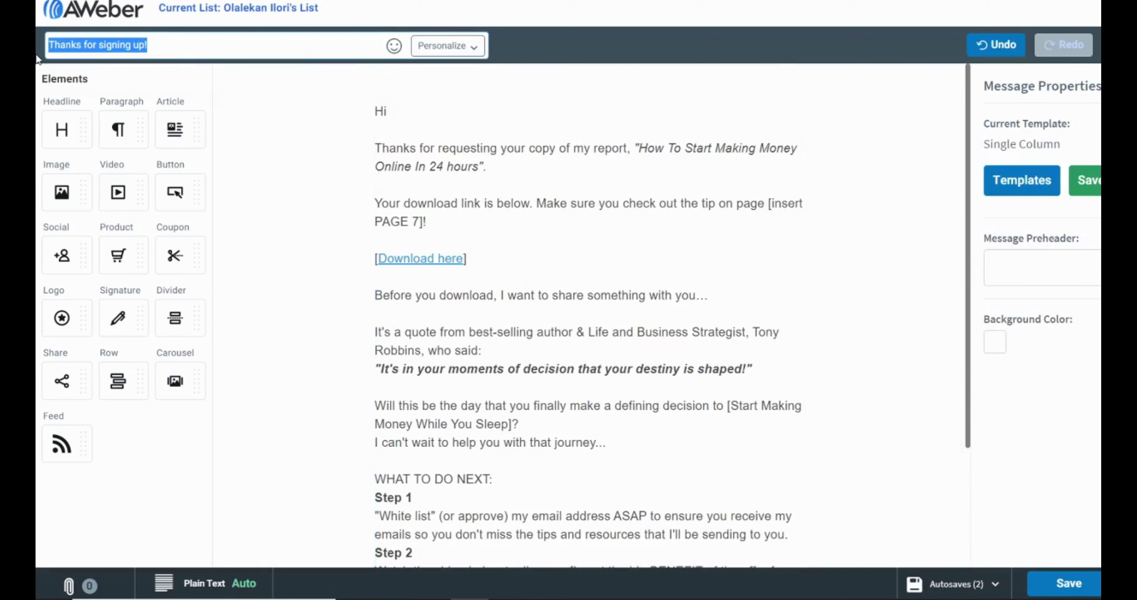
key(ctrl+v)
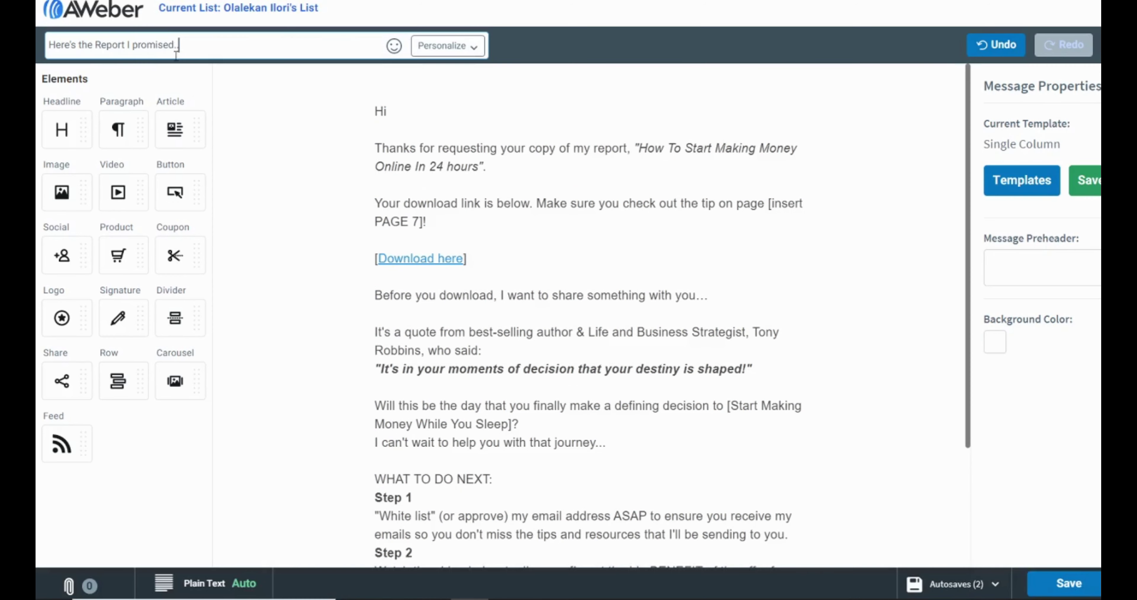
Review the finished message and the settings of the campaign's last Apply Tag step and its Send Message step
scroll(393, 205, down, 4)
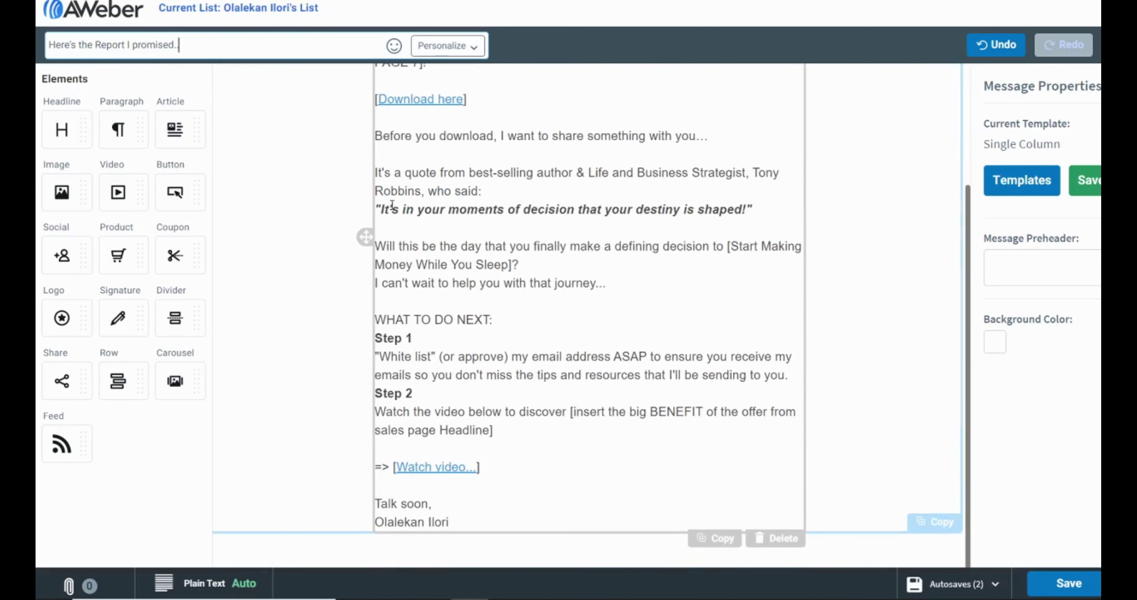
scroll(586, 191, up, 4)
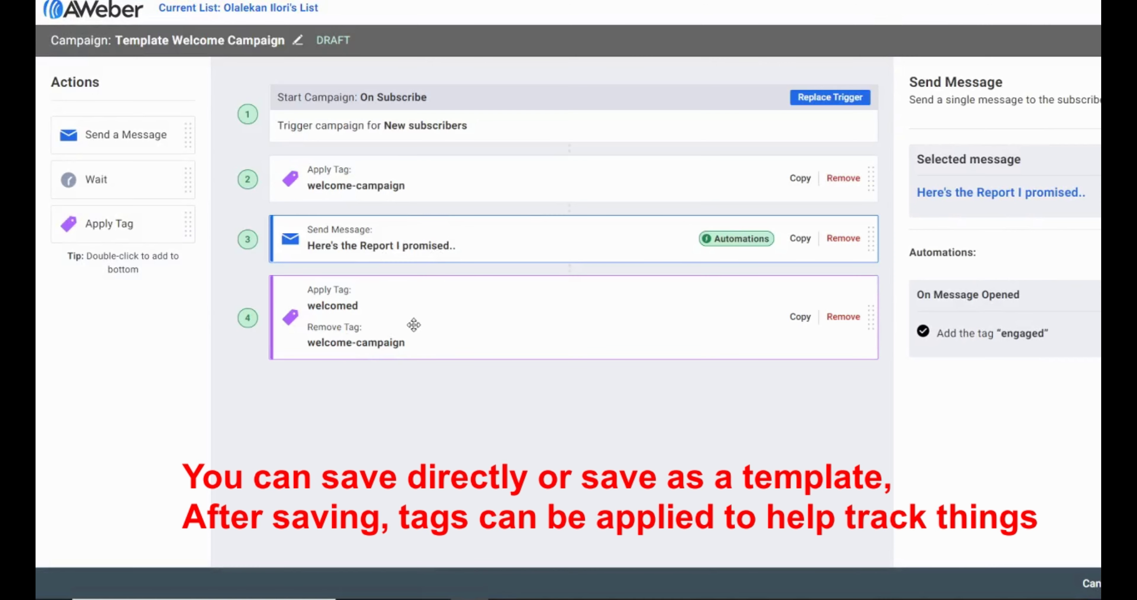
click(424, 324)
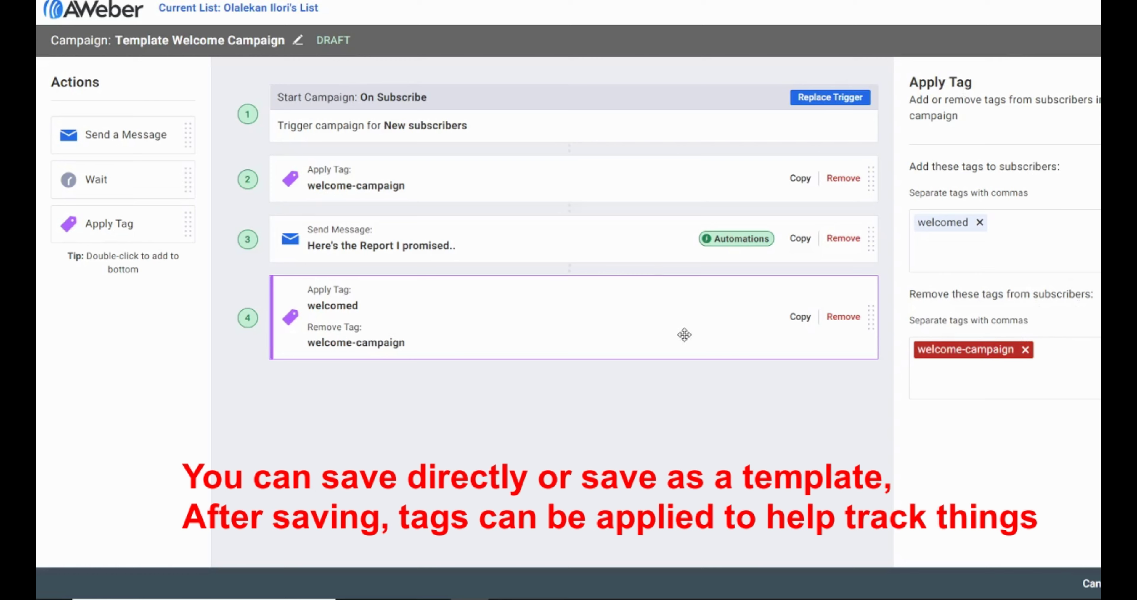
click(627, 243)
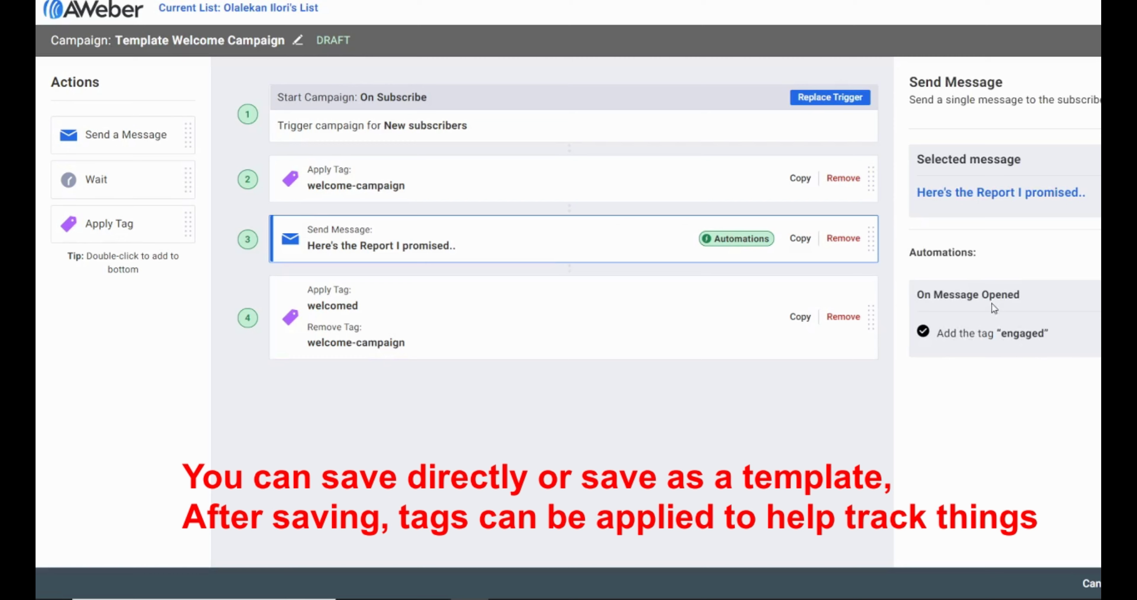
Switch to the short Notepad note and replace all its text with "TAGS ARE VERY USEFUL AS IT HELPS IDENTIFY"
mouse_move(658, 596)
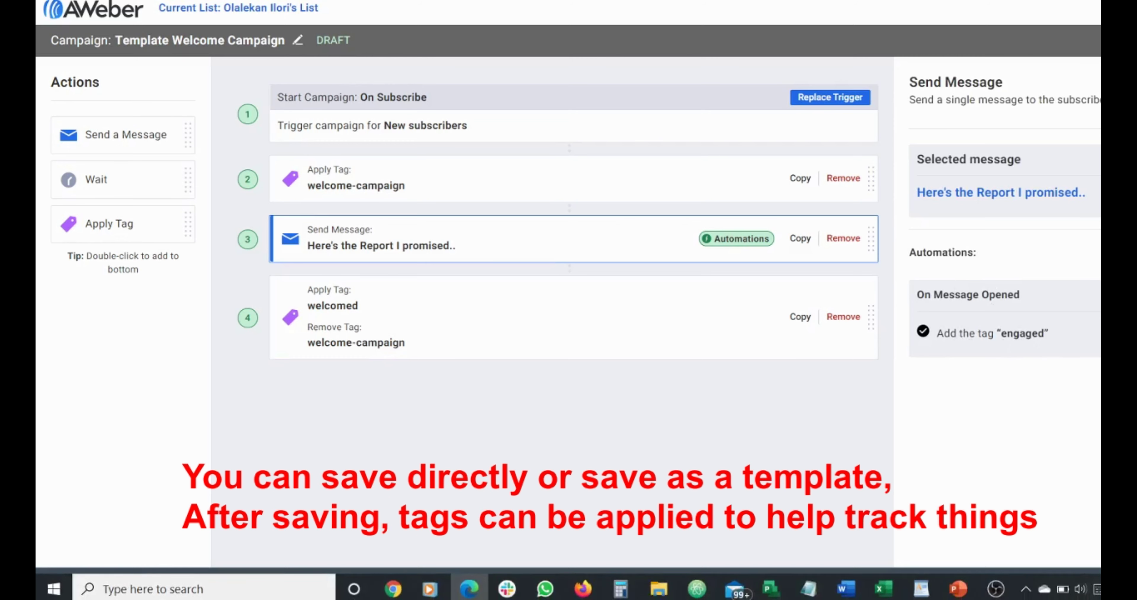
mouse_move(808, 584)
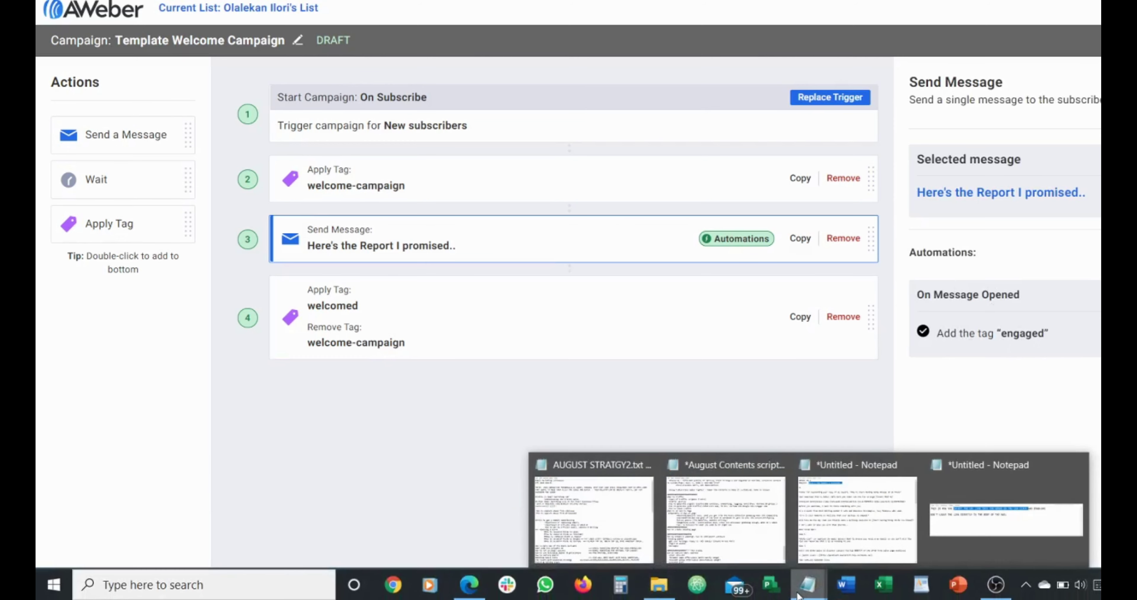
click(999, 543)
click(734, 458)
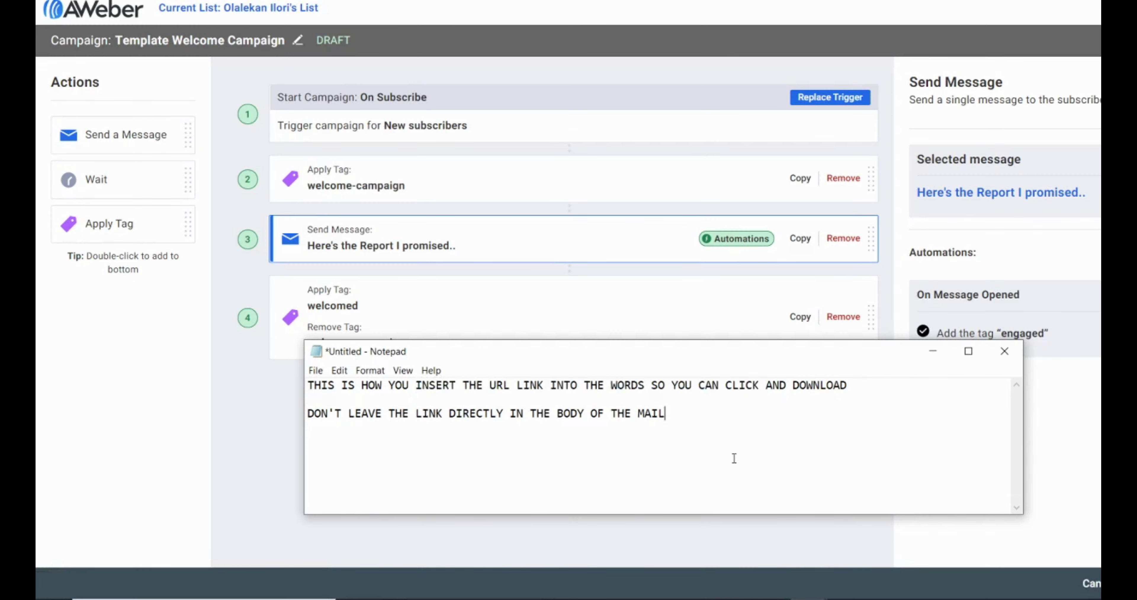
key(ctrl+a)
text(T)
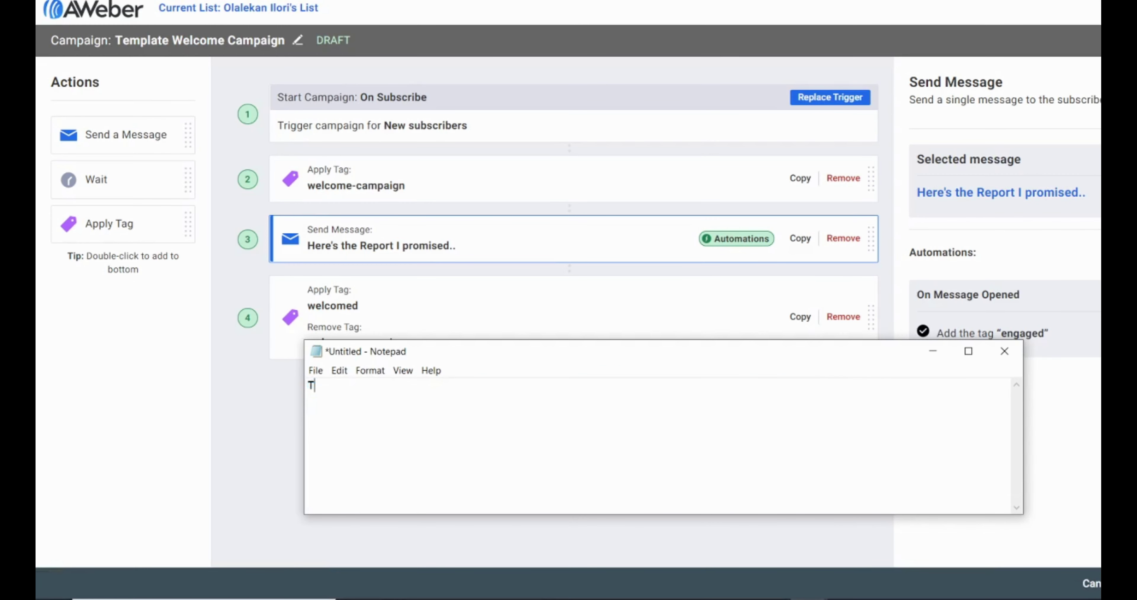
text(AGS ARE VERY )
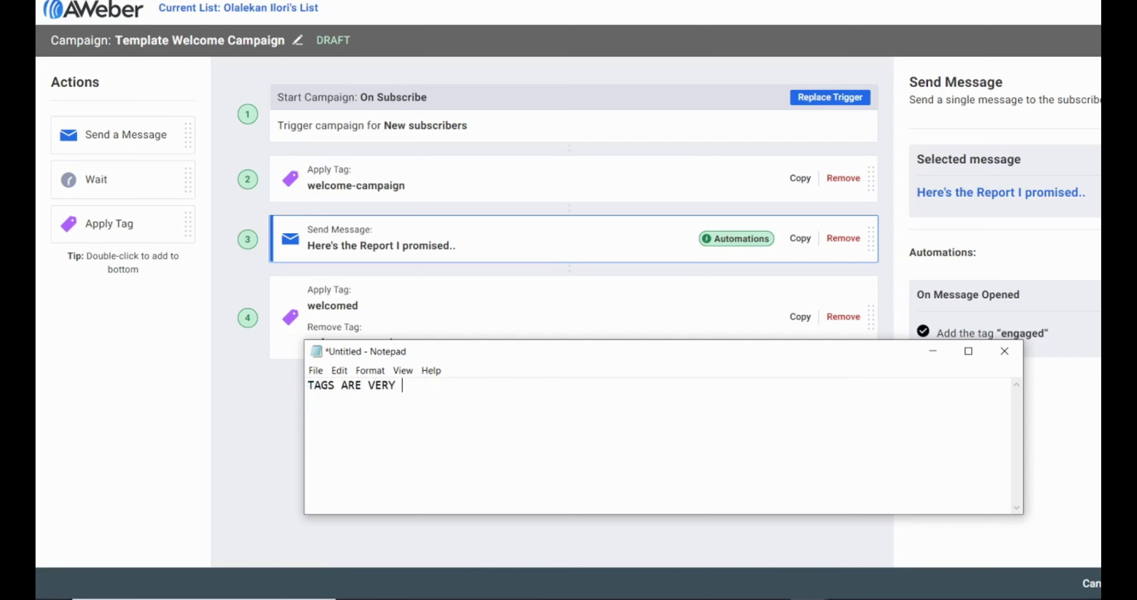
text(USEFUL AS IT HELPS IDENTIFY)
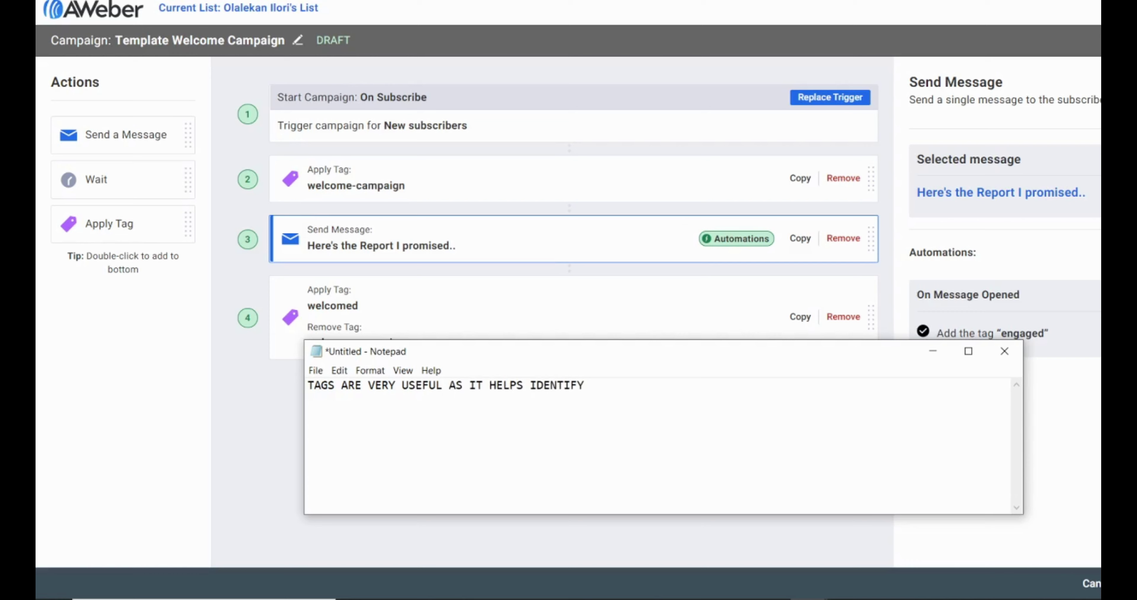
Continue the Notepad note with "YOUR SUBSCRIBERS AND MONITOR THE STAGE THEY ARE IN YOUR CAMPAIGN, IT IS ALSO USEFUL FOR AUTOMATION"
text( YOUR SUBSCRI)
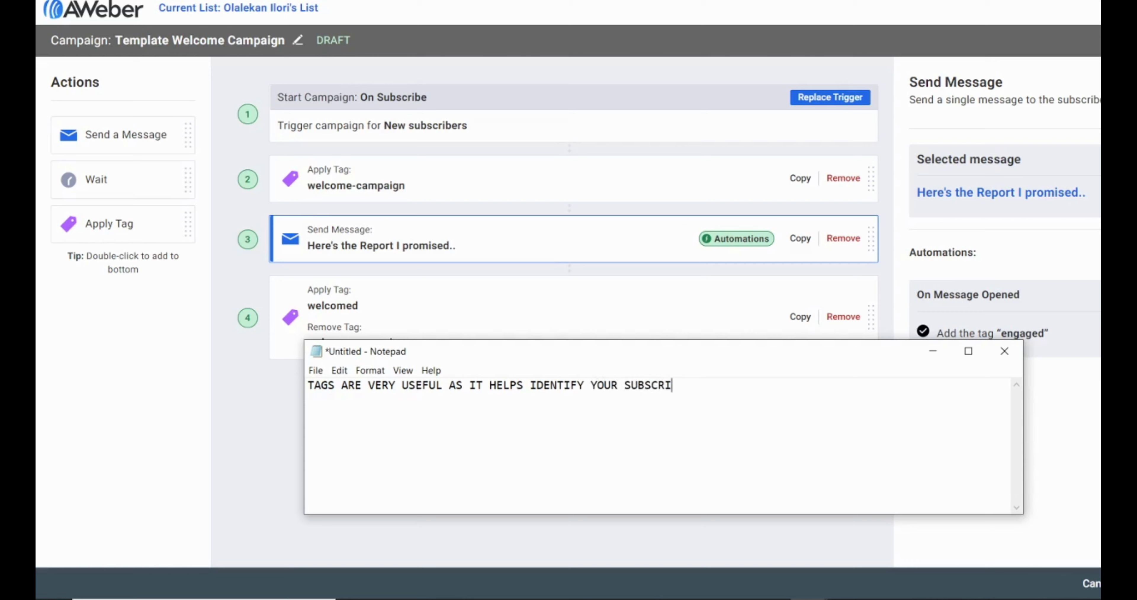
text(BERS AND MONITO)
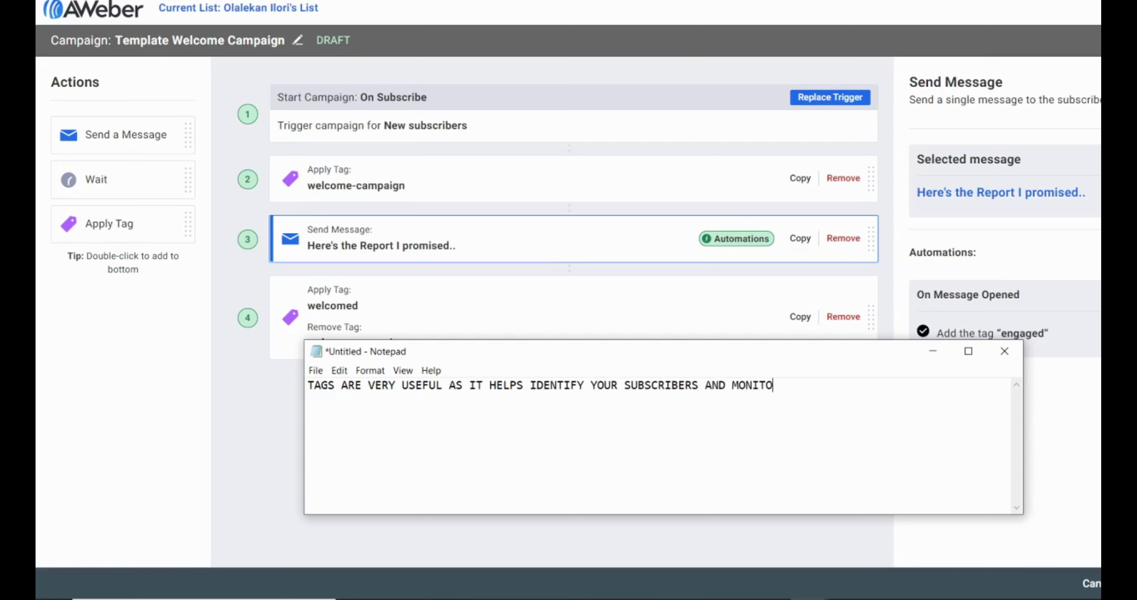
text(R THE STAGE THEY)
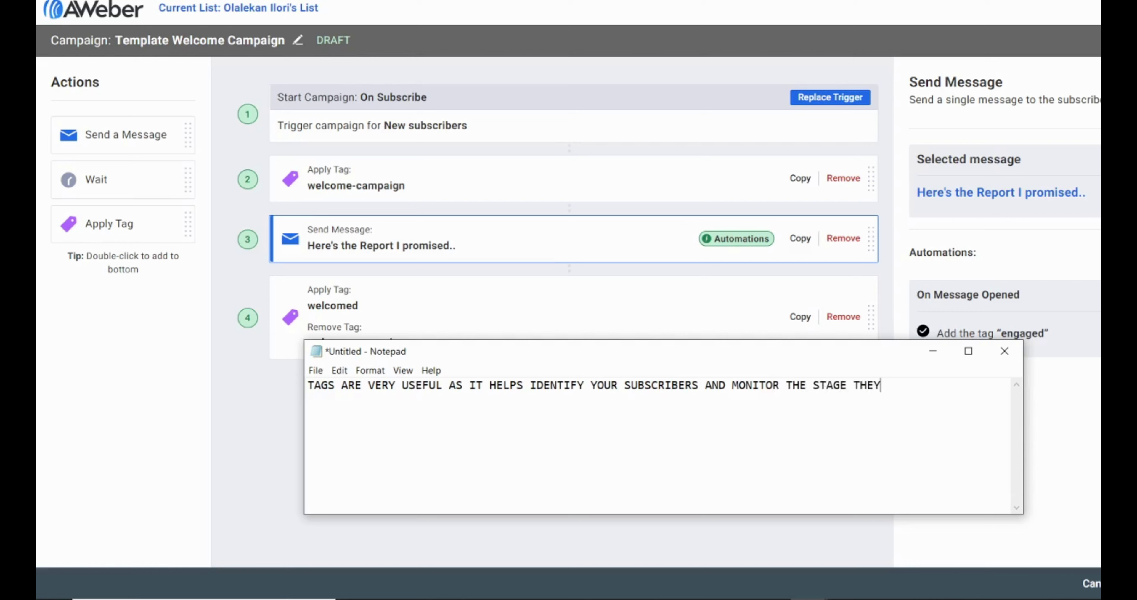
text( ARE IN YOUR C)
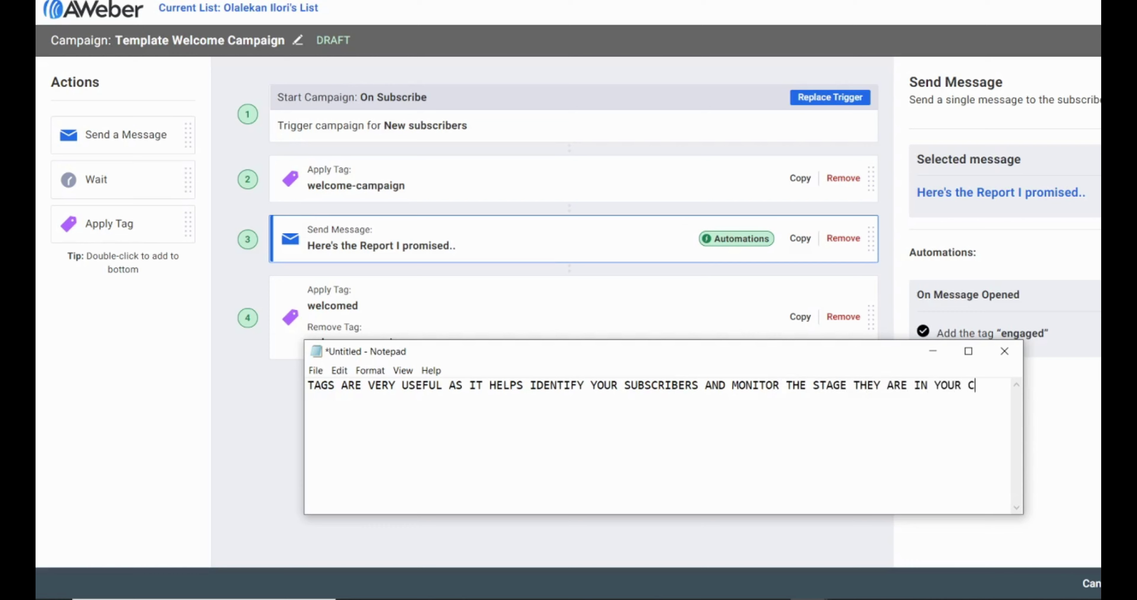
text(AMPAIGN, IT IS)
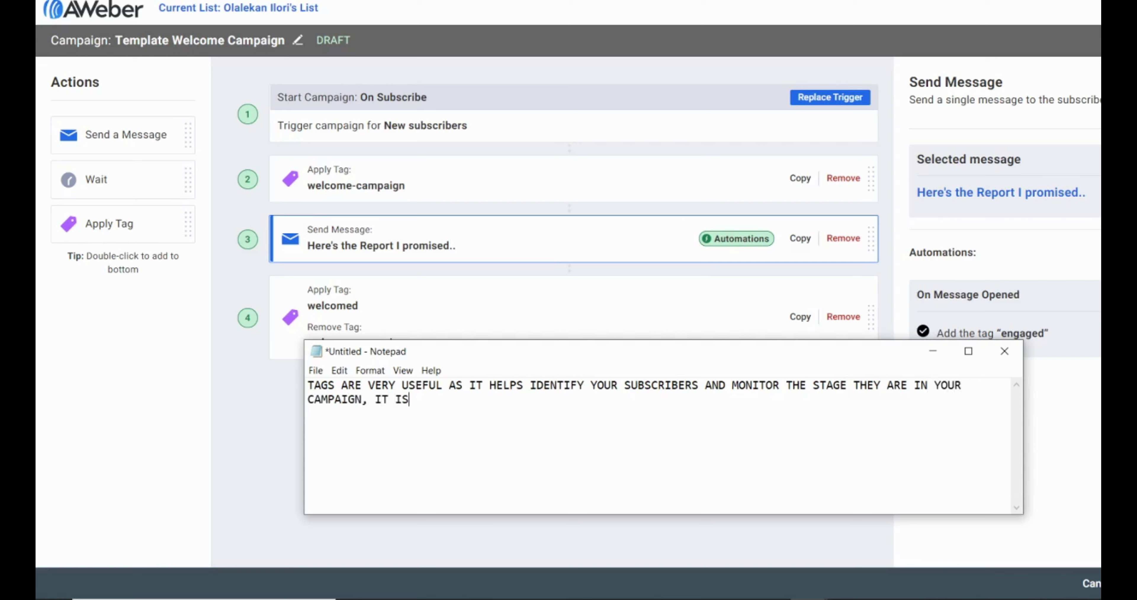
text( ALSO USEFU)
text(L FO)
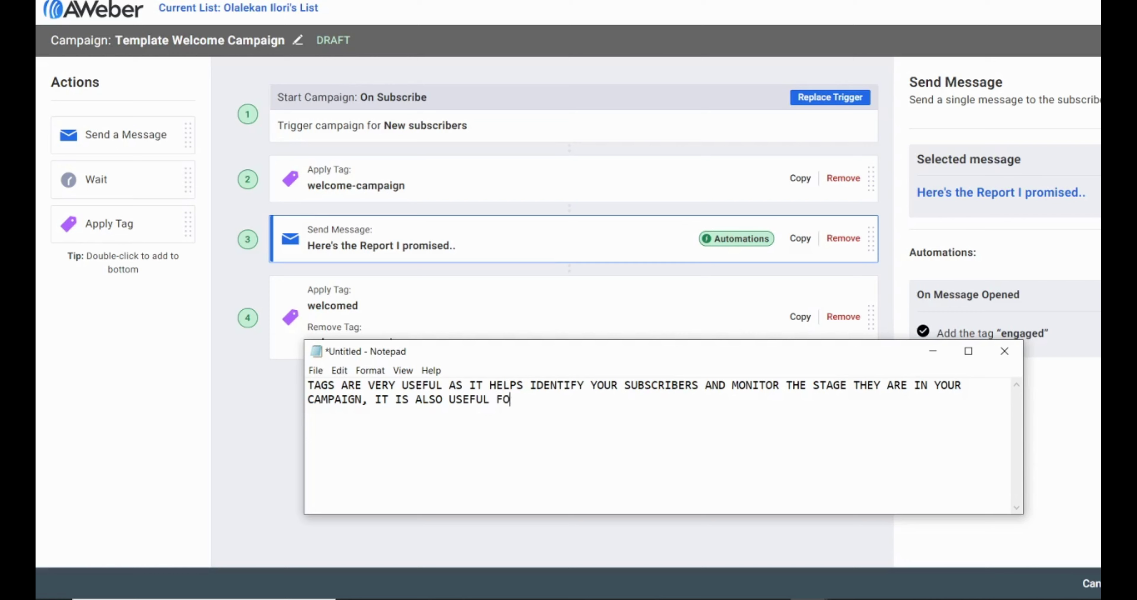
text(R AUTOMATION)
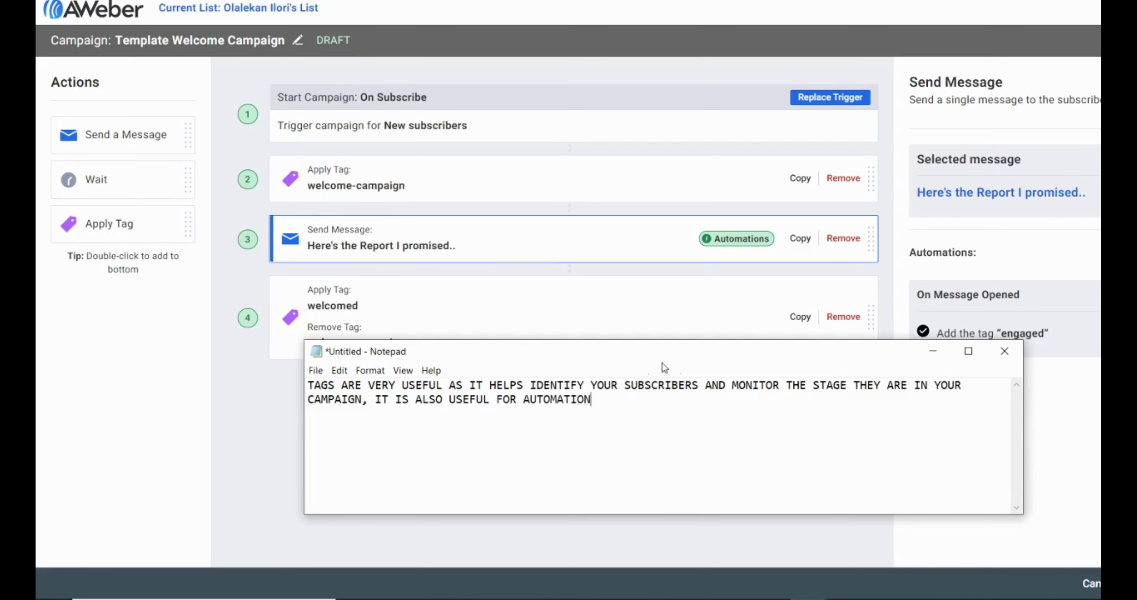
Switch back to the AWeber campaign, check both Apply Tag steps and add a 1-day Wait action at the end
click(671, 312)
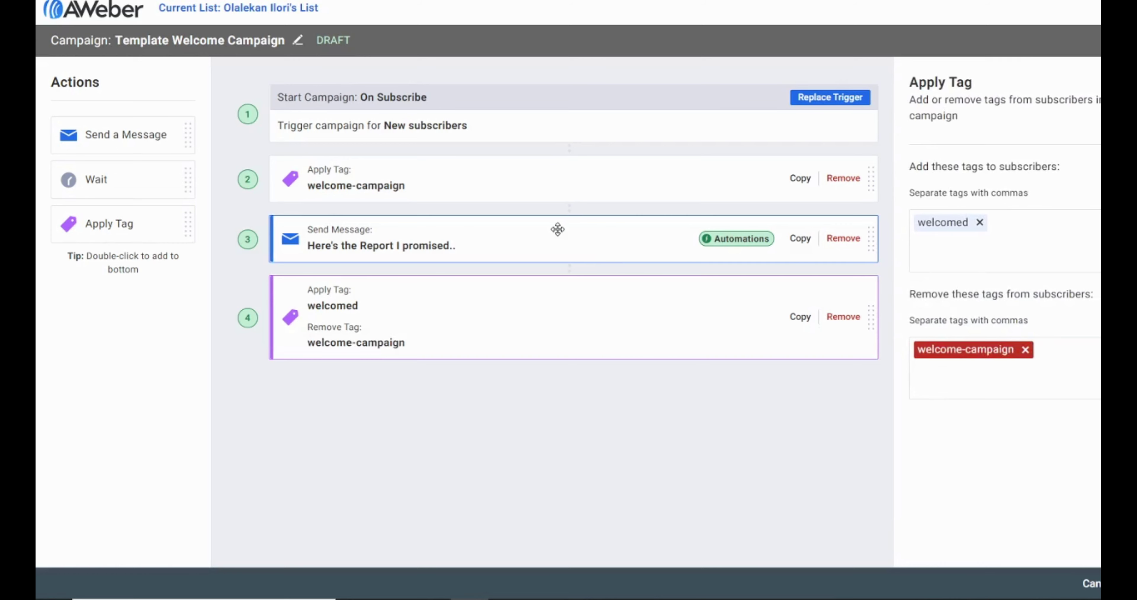
click(460, 190)
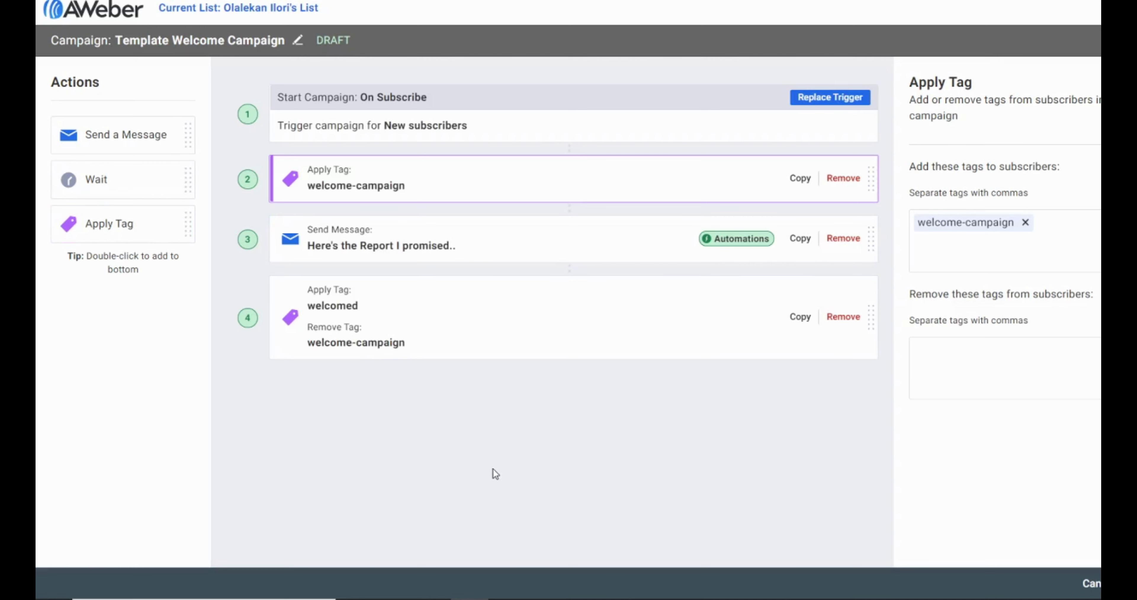
double_click(133, 186)
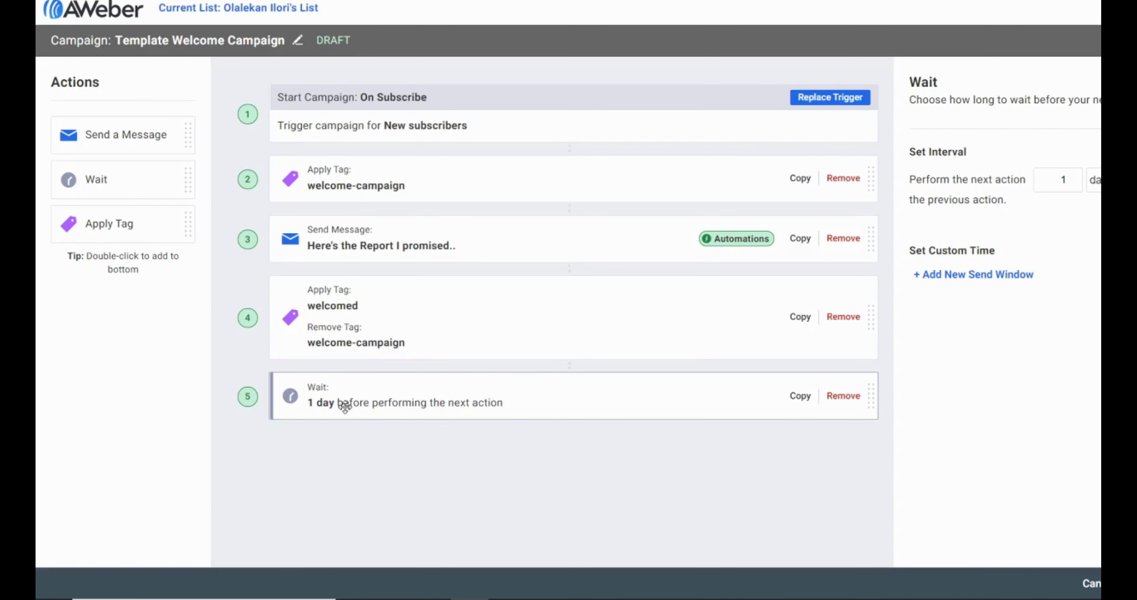
Switch to the short Notepad note and replace its text with "THE EMAIL SOFTWARE WILL WAIT FOR 24 HOURS TO SEND THE NEXT EMAIL AFTER THE WELCOME"
mouse_move(649, 595)
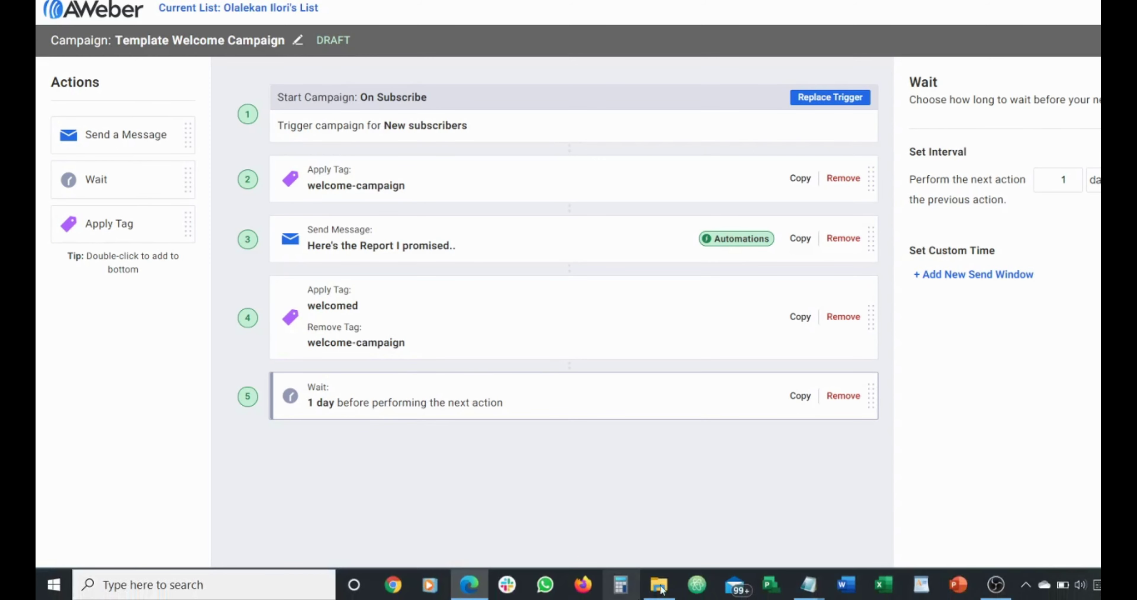
key(alt+Tab)
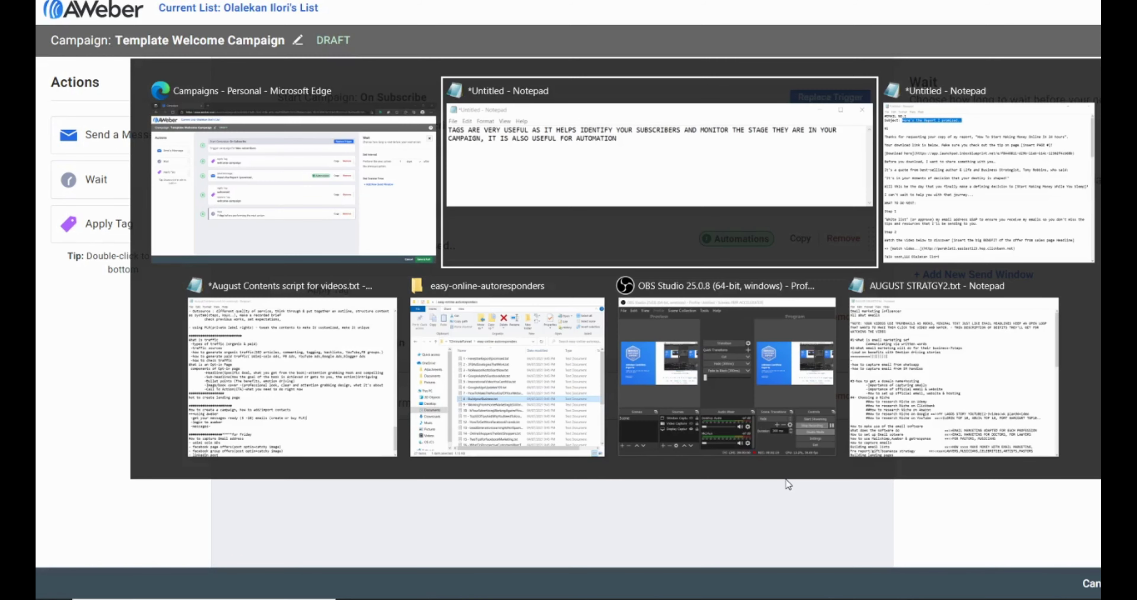
key(ctrl+a)
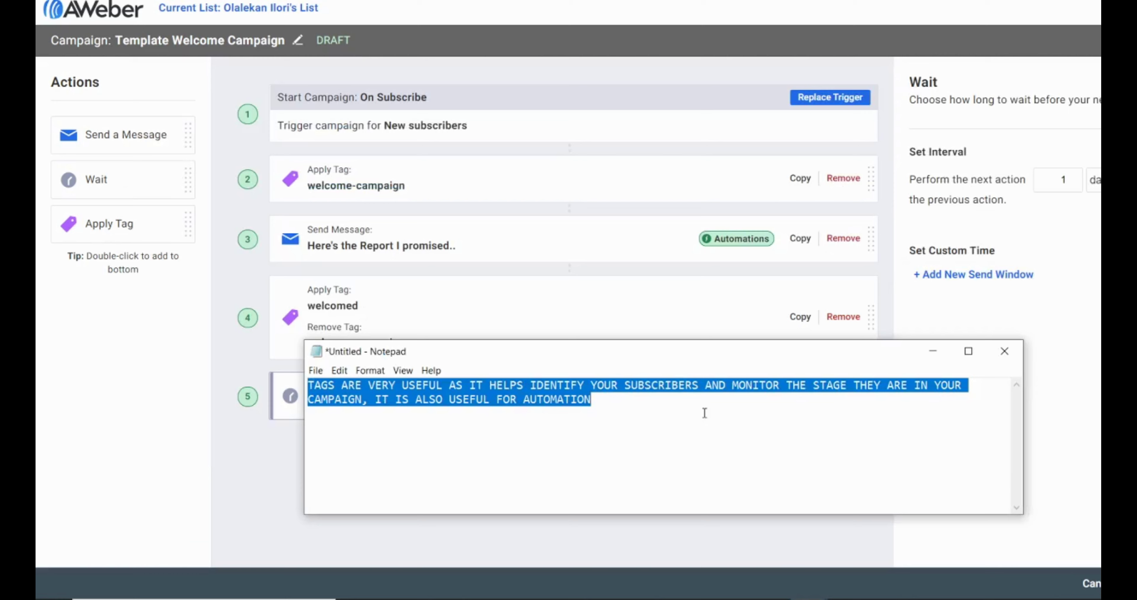
text(THE)
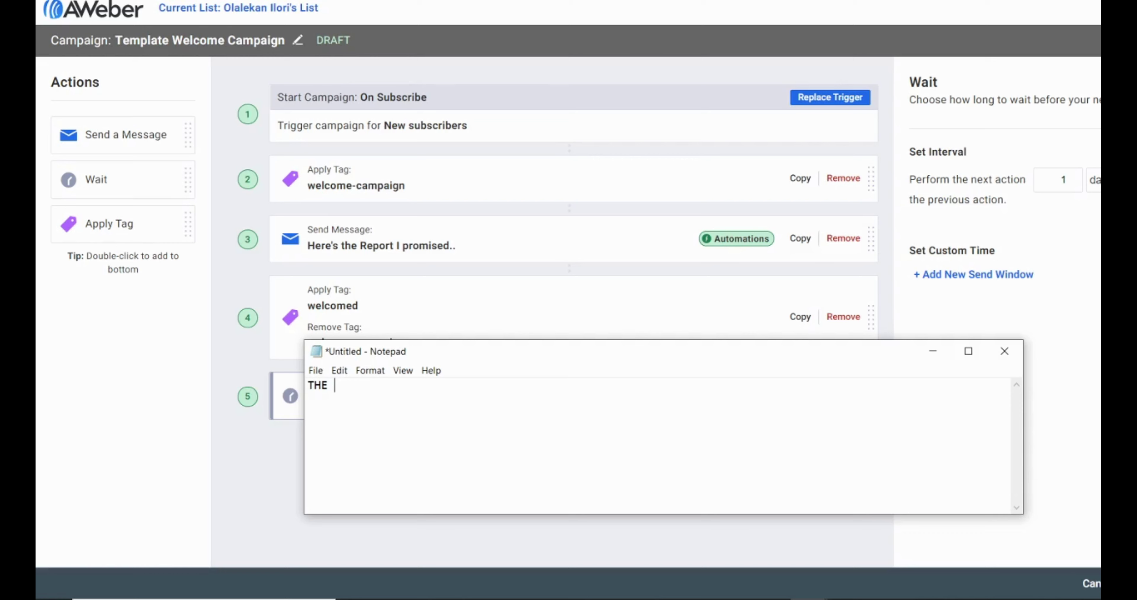
text(EMAIL SOFTWARE)
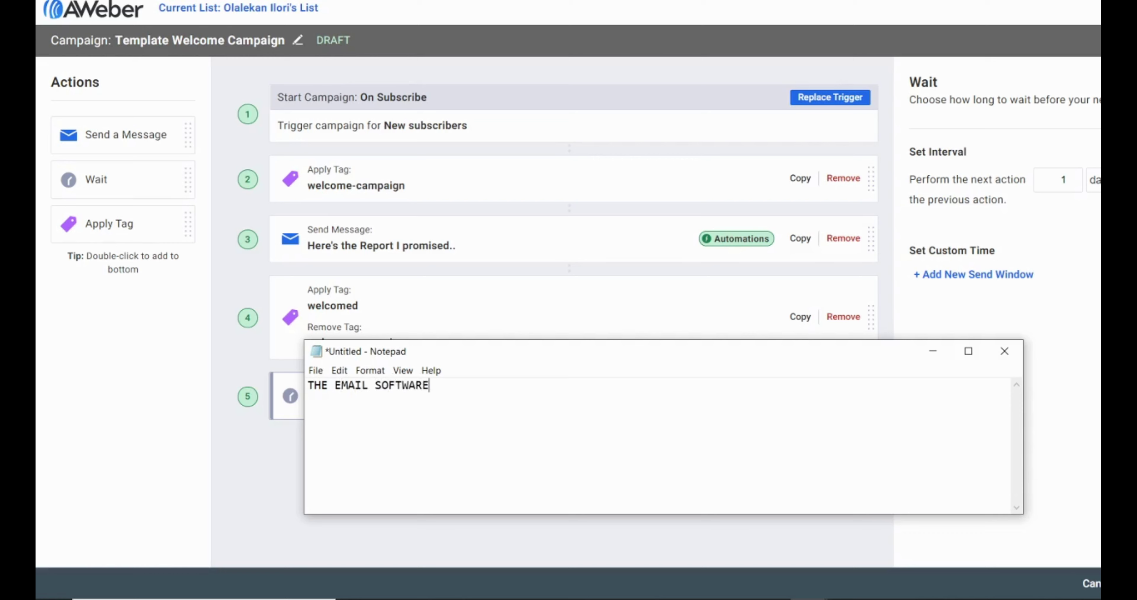
text( WILL WAIT FOR 24 HOUR)
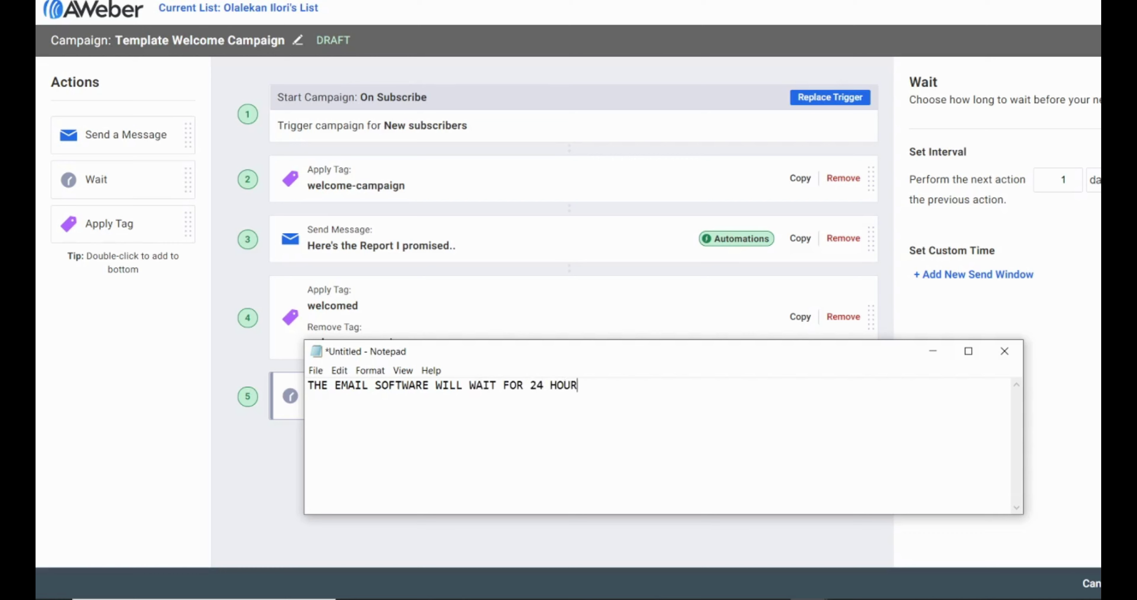
text(S TO SEND THE NEXT EMAIL)
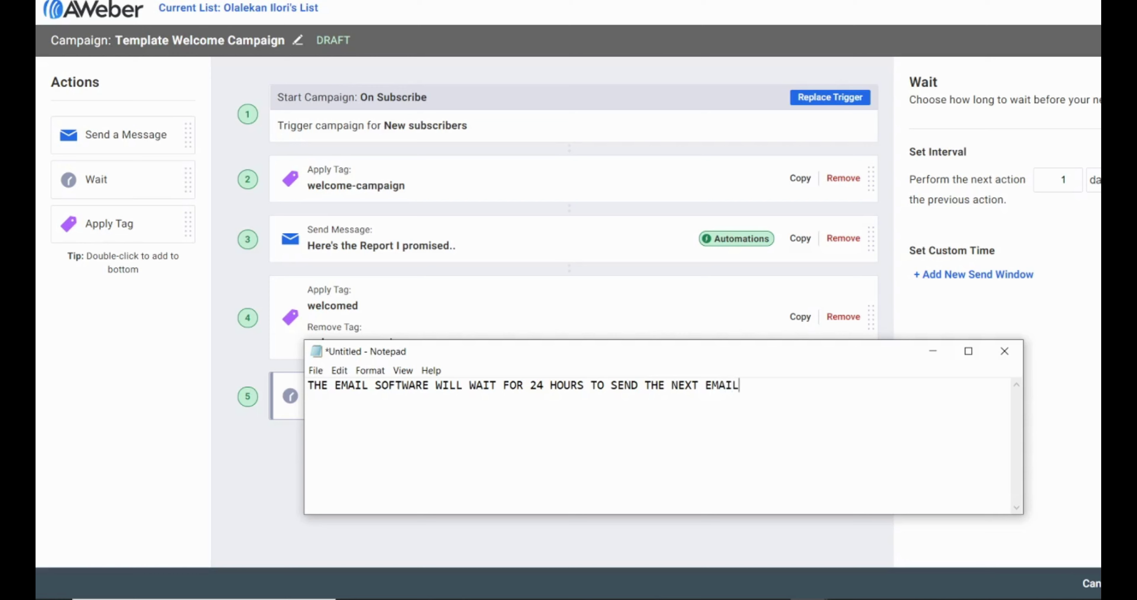
text( AFTER THE WELCOM)
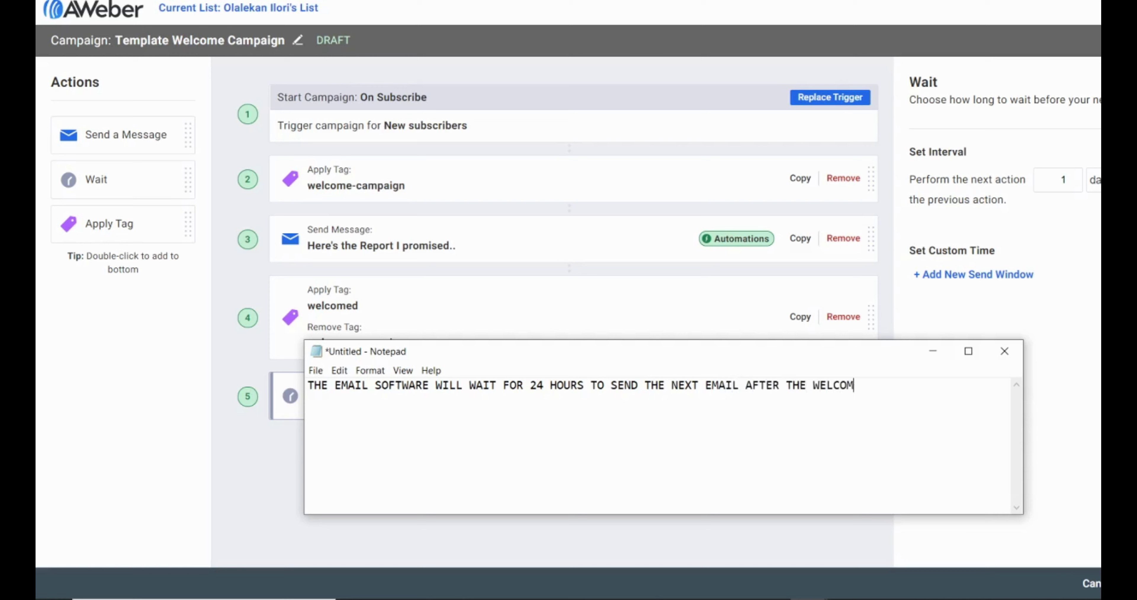
Finish the note's first line and add below it "YOU CAN ALWAYS ADJUST THE TIME YOU WANT TO WAIT BEFORE SENDING THE NEXT EMAIL"
text(E  YOU CAN AL)
text(WAYS )
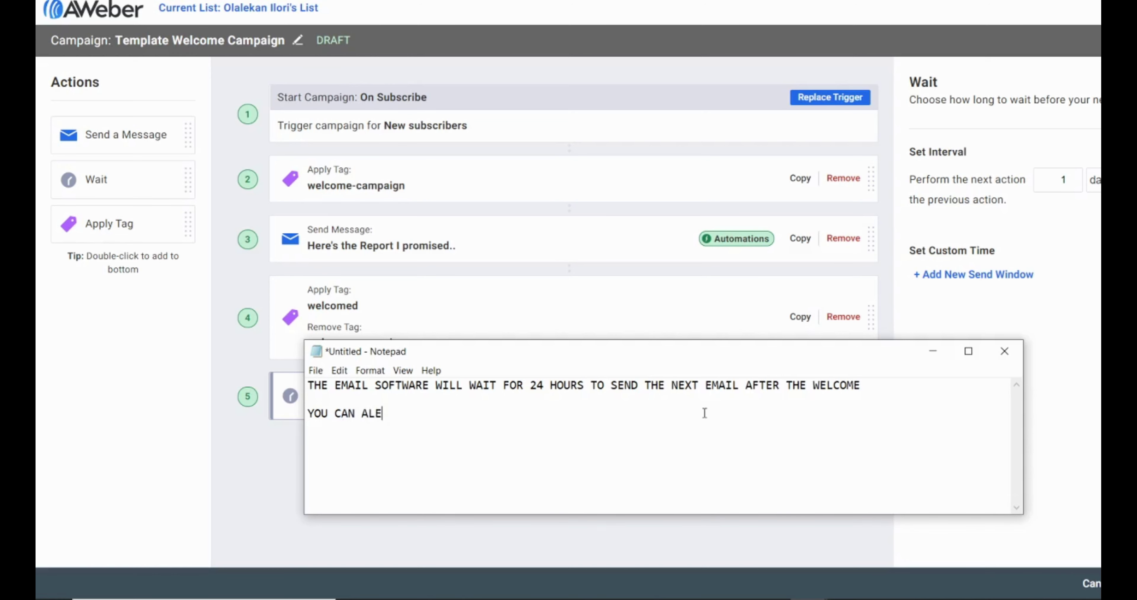
text(ADJUSY)
key(BackSpace)
text(T)
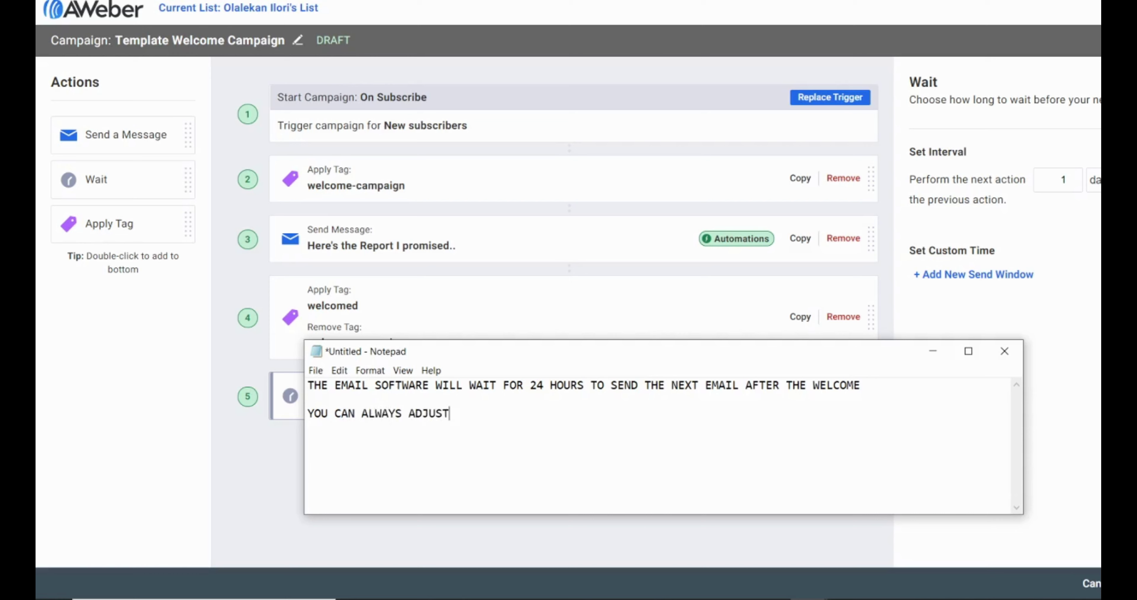
text( THE TIME YOU WAN)
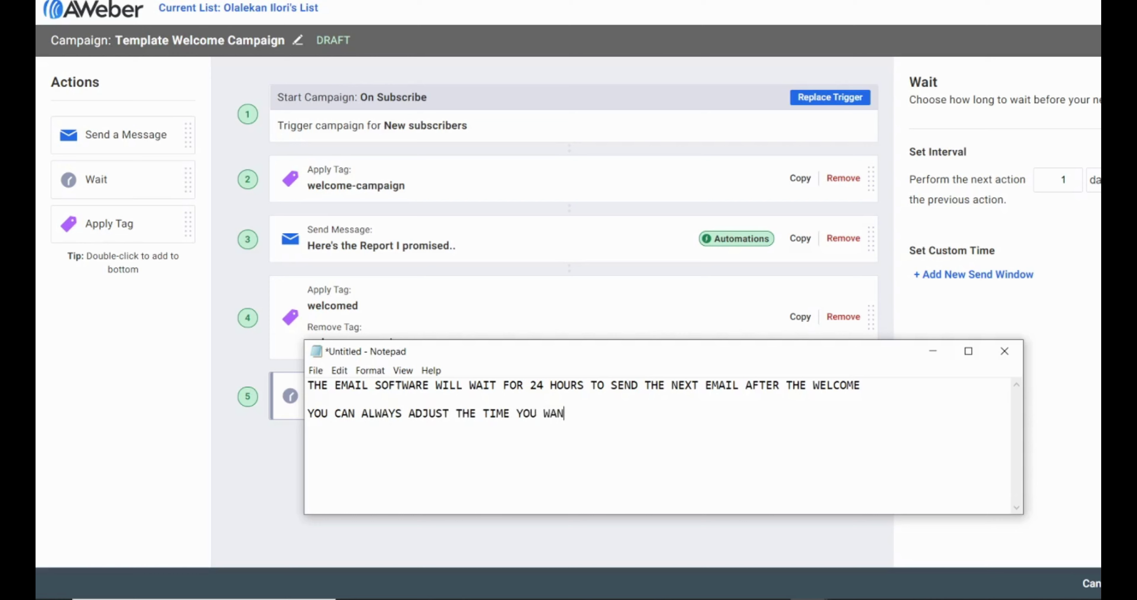
text(T TO WAIT BEFORE )
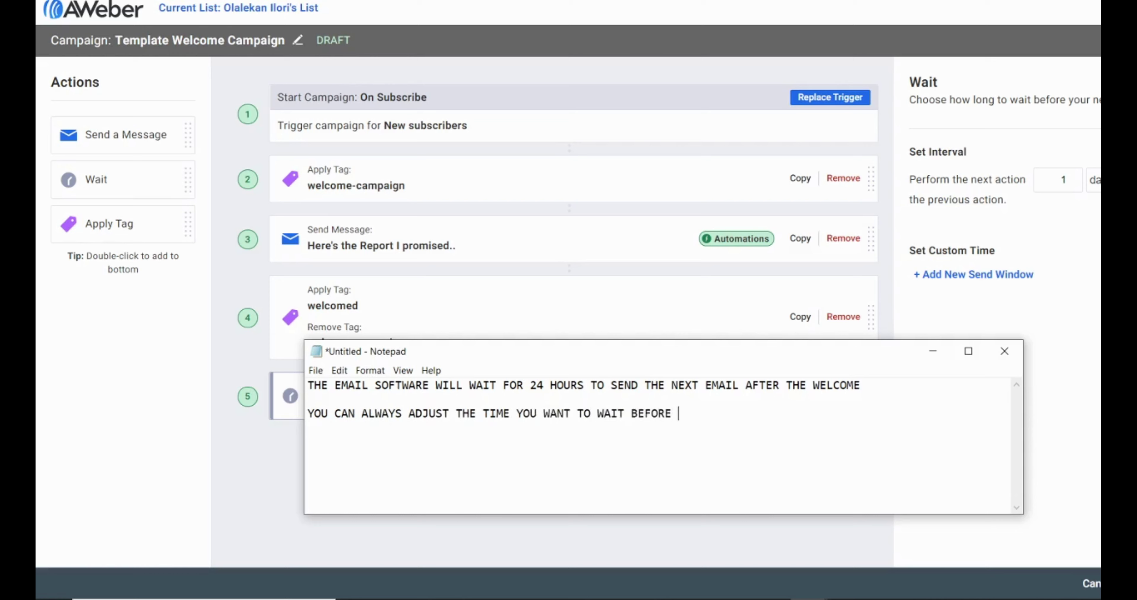
text(SENDING THE )
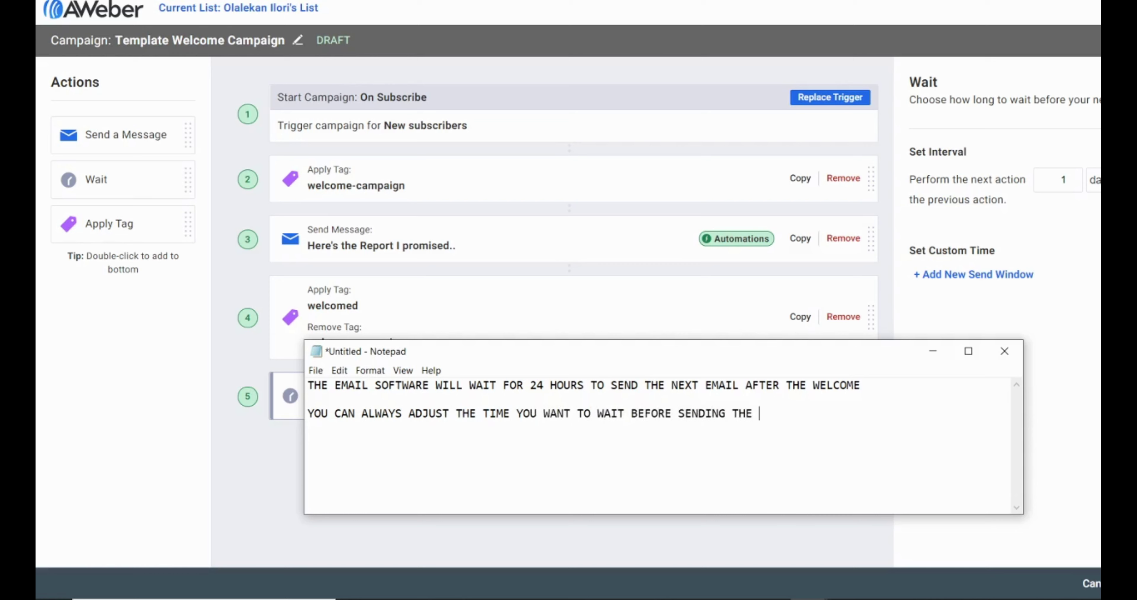
text(NEXT EMAIL)
drag(470, 388, 861, 399)
drag(616, 353, 663, 414)
Return to the AWeber campaign and review the Wait step's interval value and its available time units
click(584, 385)
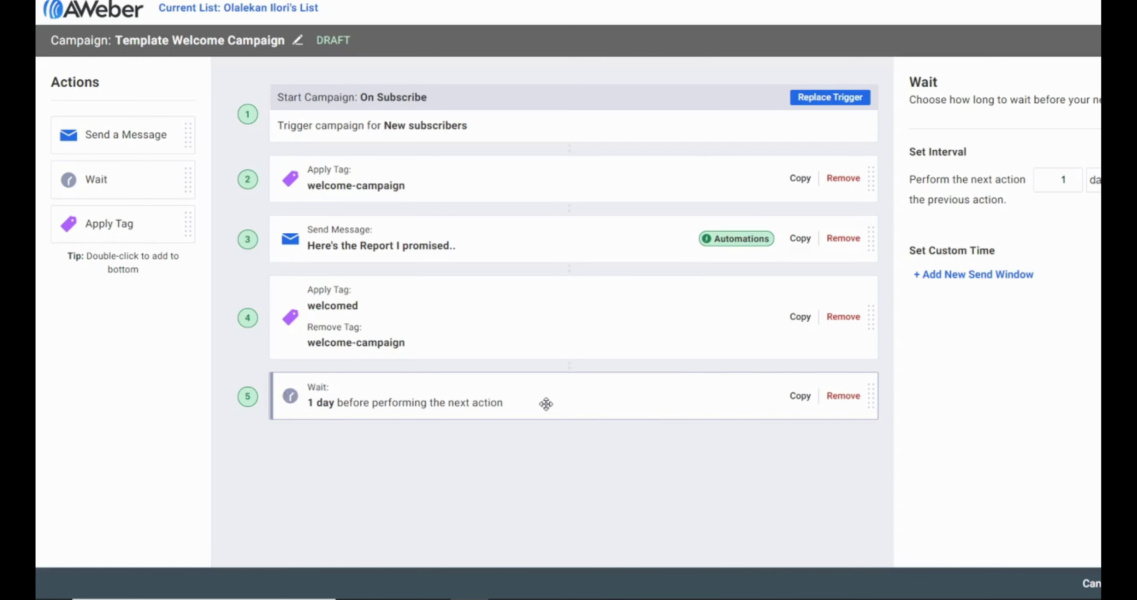
double_click(1074, 182)
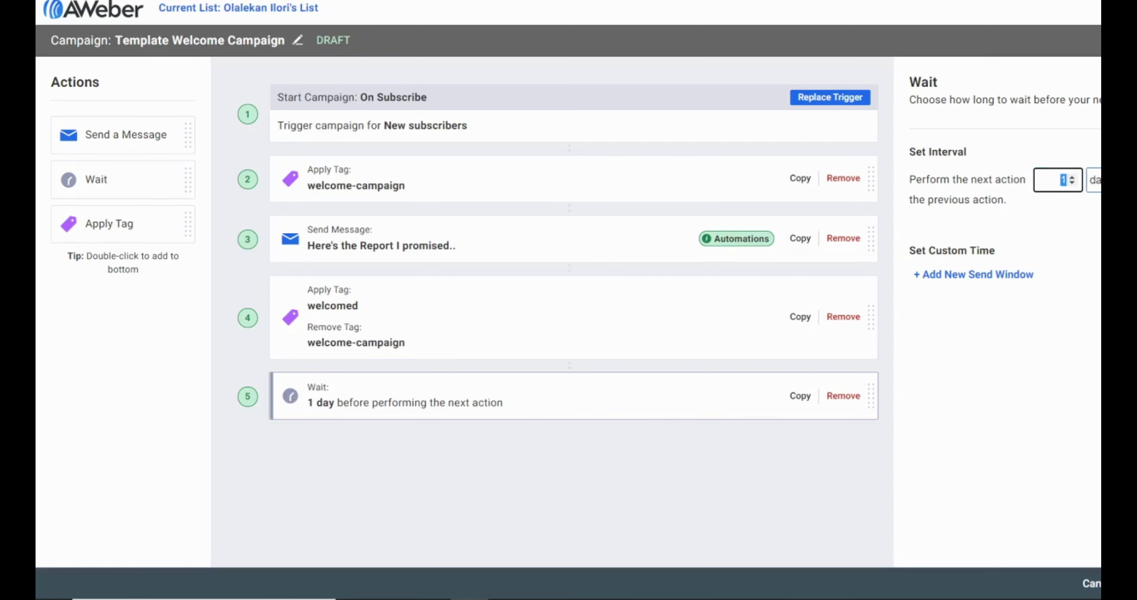
click(1095, 180)
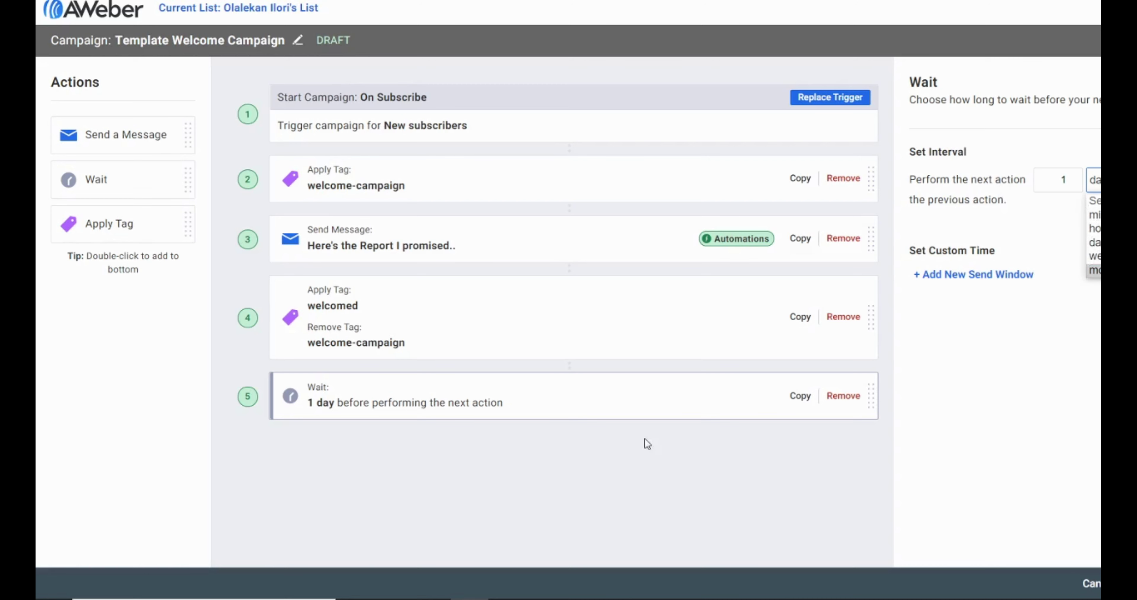
click(571, 407)
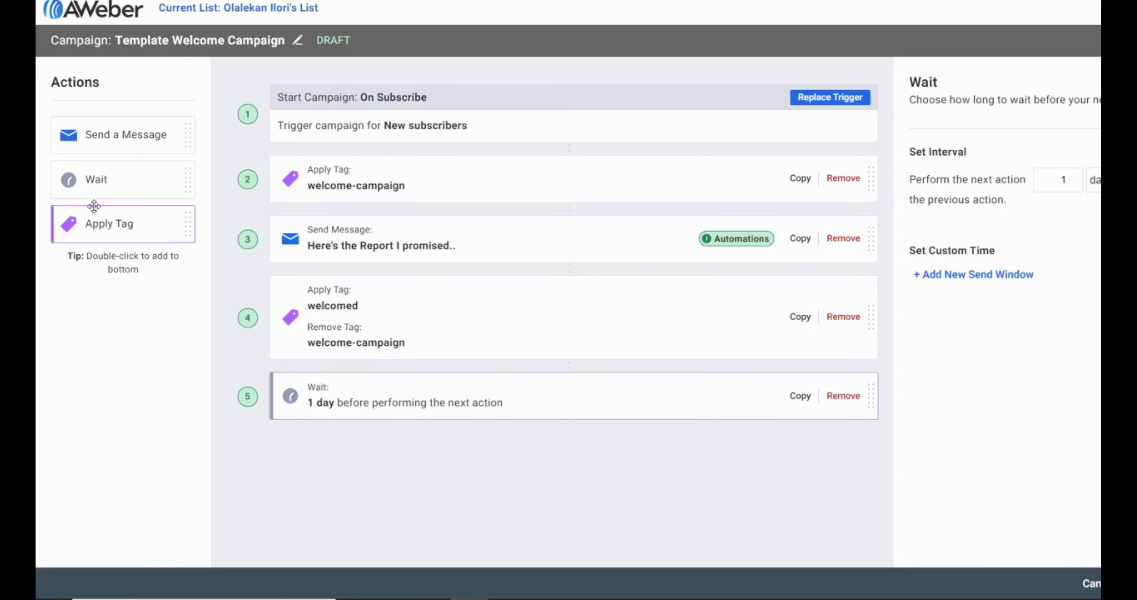
Add a Send Message action after the Wait step and create its message with the Drag & Drop Email Builder
double_click(120, 142)
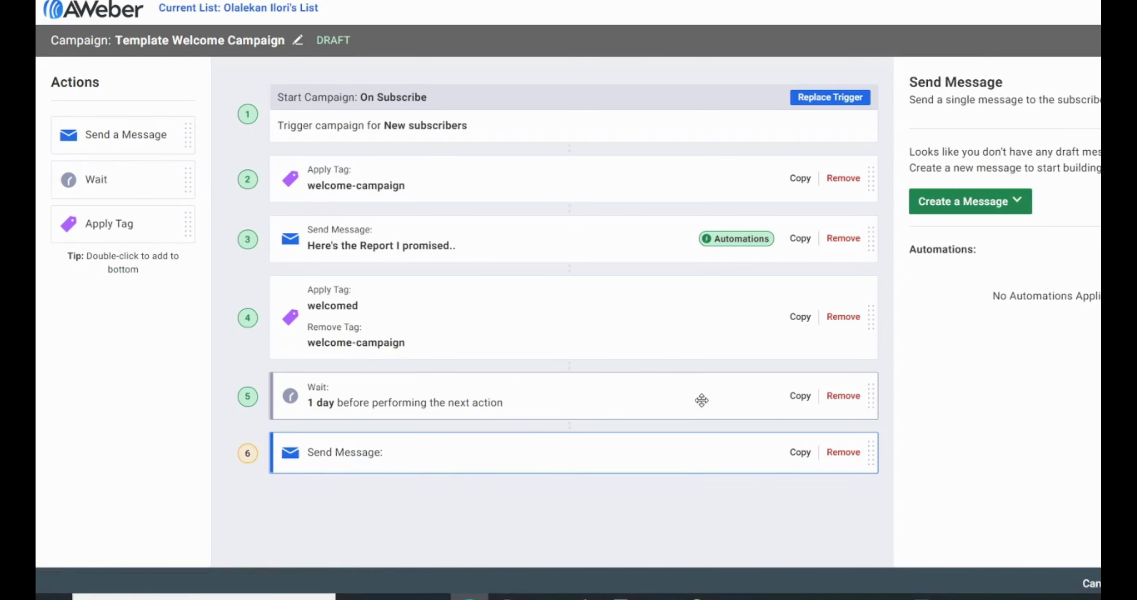
scroll(701, 400, down, 1)
scroll(624, 367, up, 1)
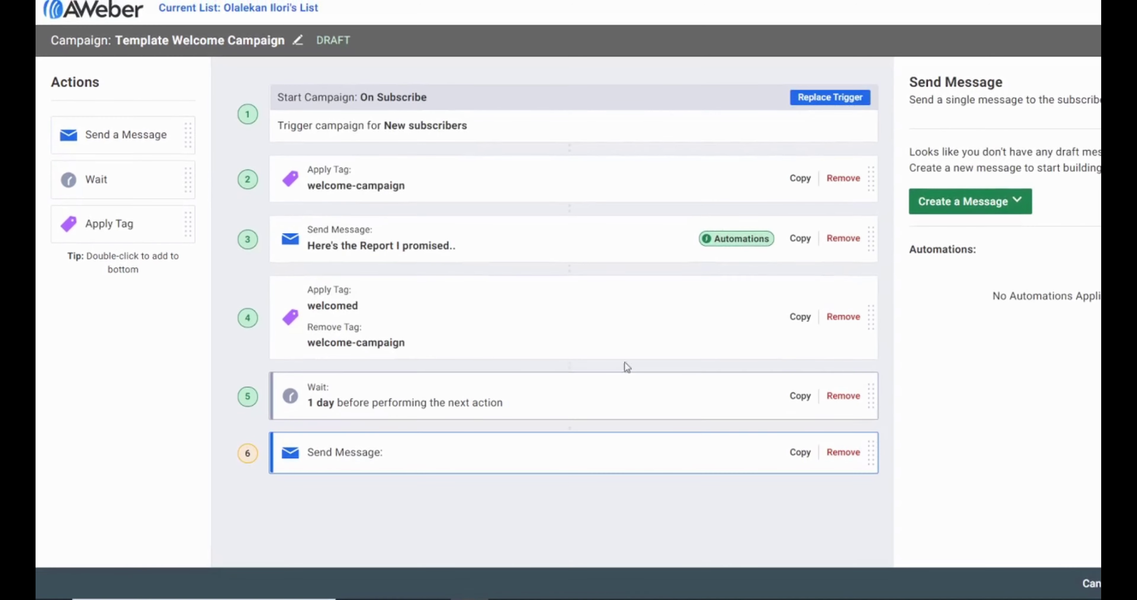
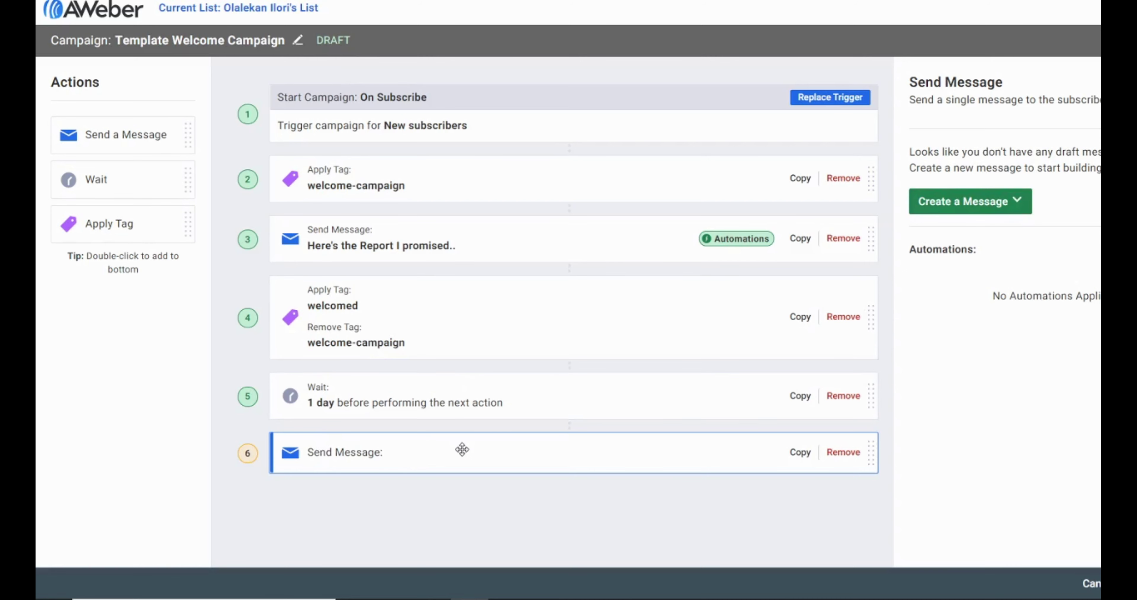
click(1012, 204)
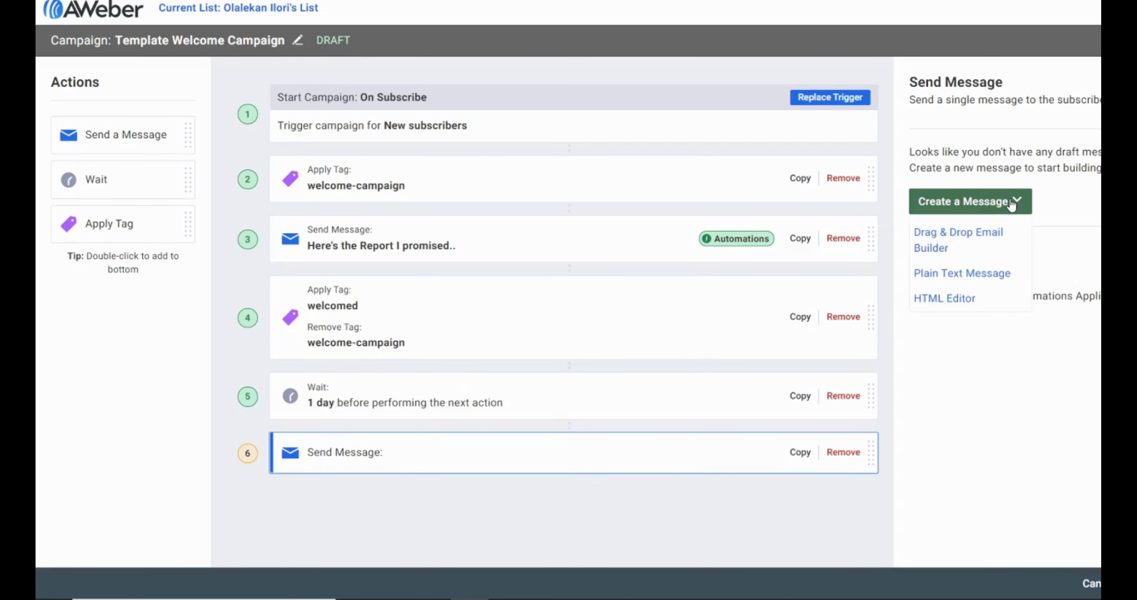
click(946, 244)
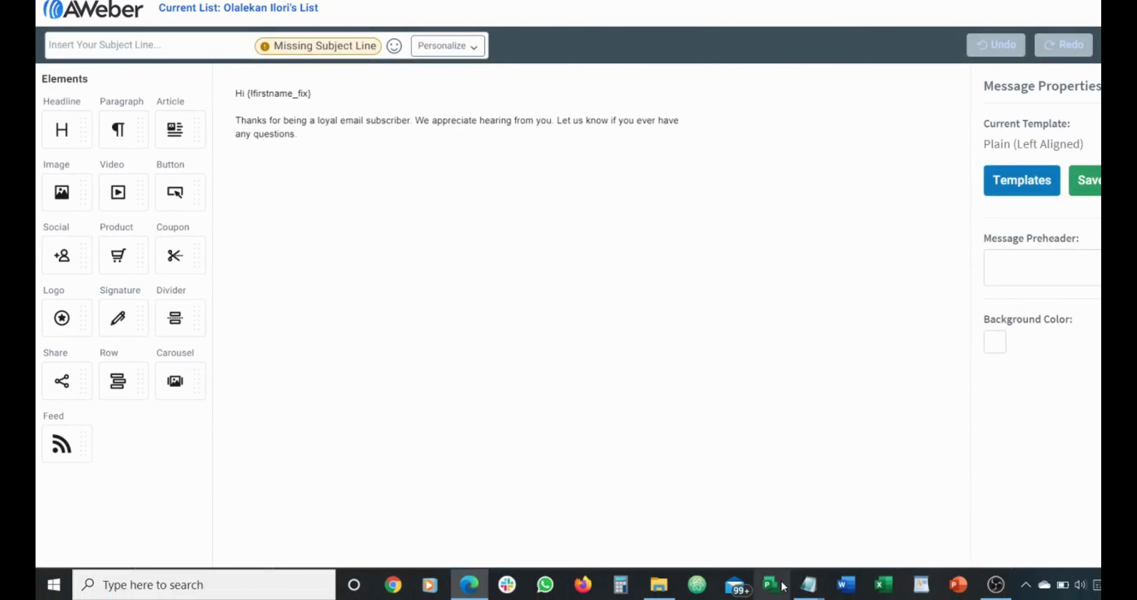
Switch to the Notepad file with the prepared emails and copy the body of EMAIL NO2, without its subject line
mouse_move(808, 585)
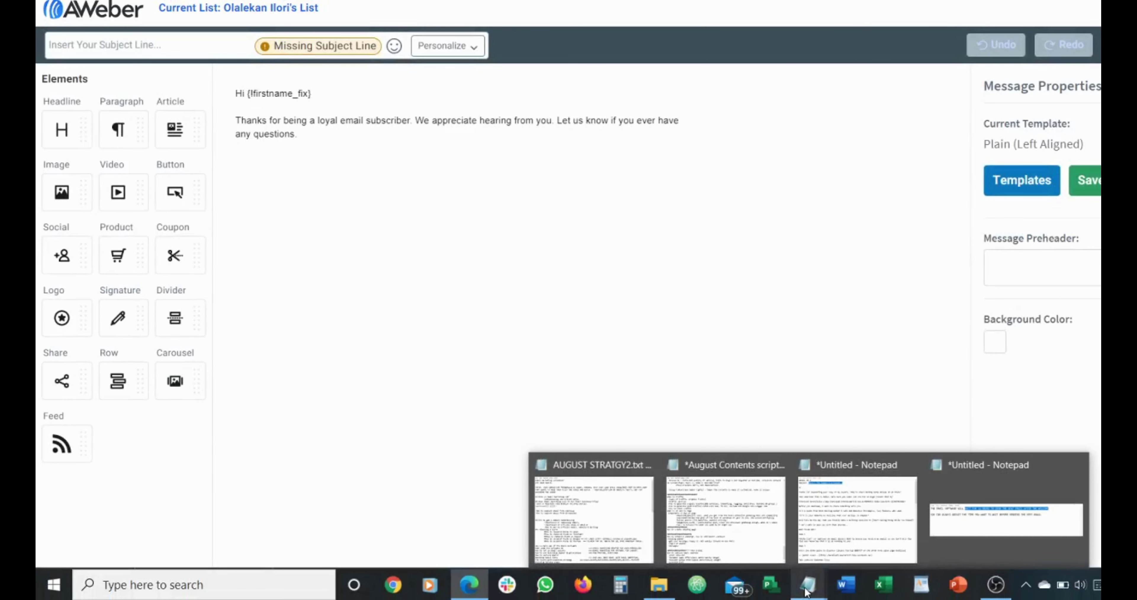
click(857, 522)
scroll(517, 227, down, 3)
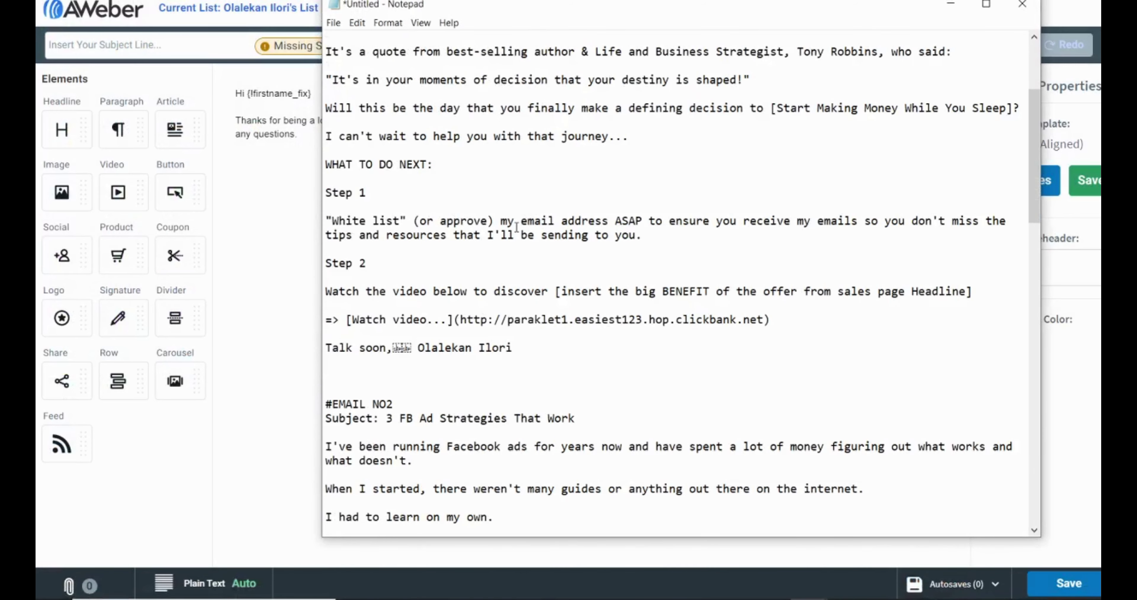
scroll(516, 227, down, 6)
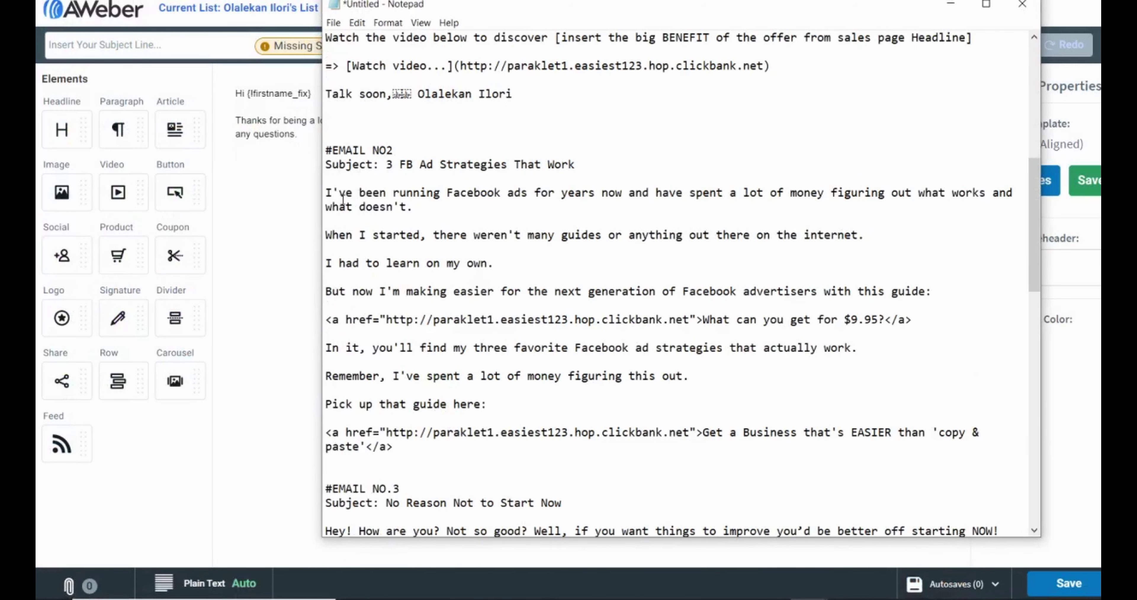
drag(325, 193, 447, 470)
key(ctrl+c)
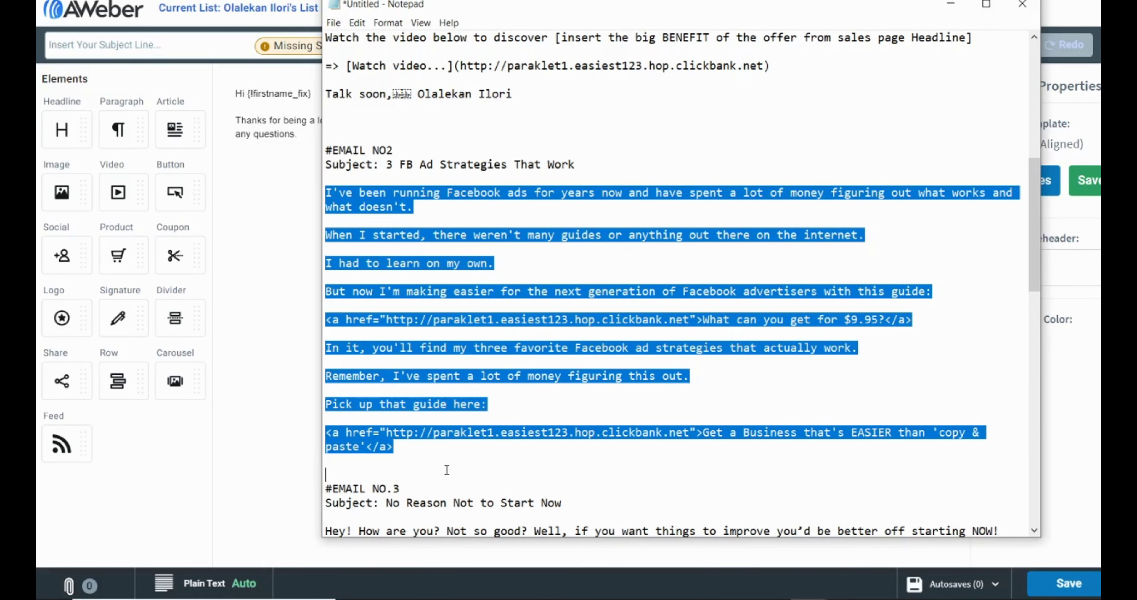
Return to the AWeber message and replace the default greeting and thank-you text with the copied email body
click(260, 255)
click(289, 121)
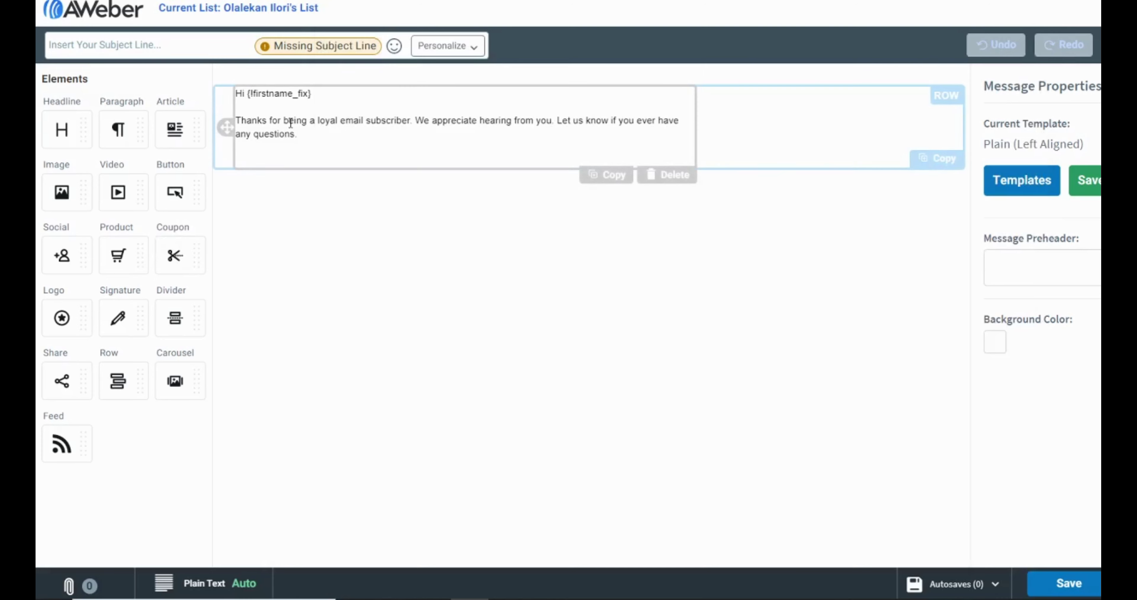
drag(305, 134, 227, 99)
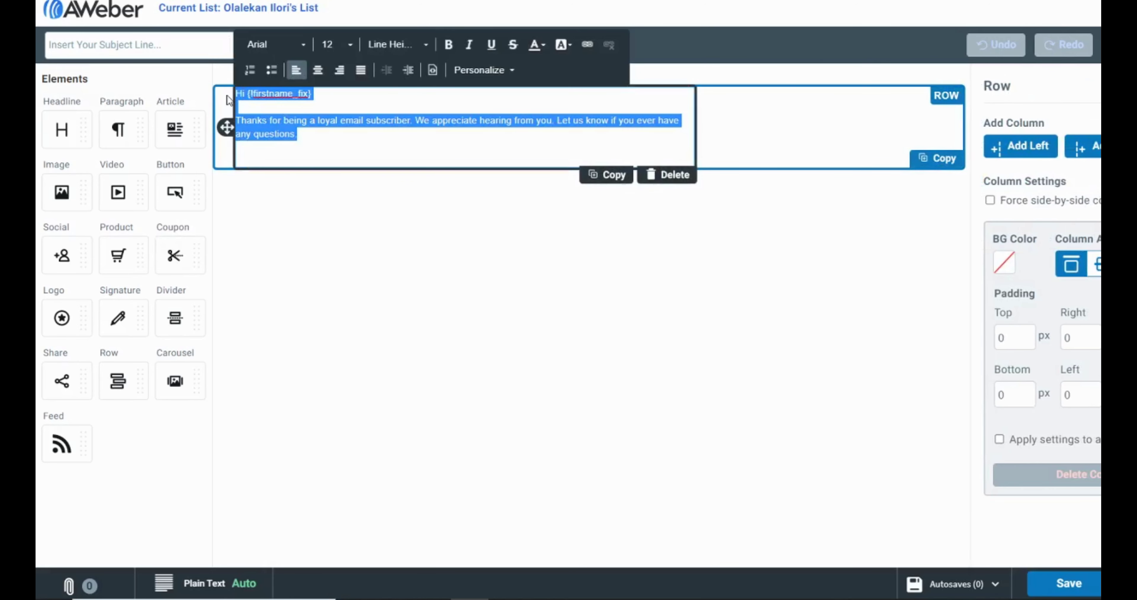
key(ctrl+v)
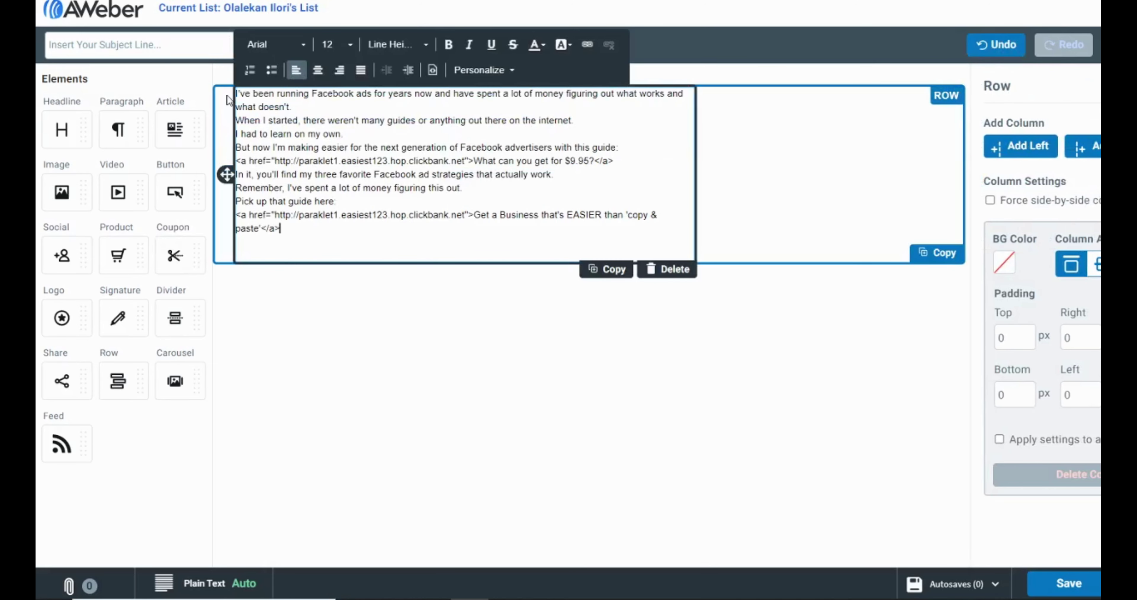
Set the font size of the entire email body to 20
key(ctrl+a)
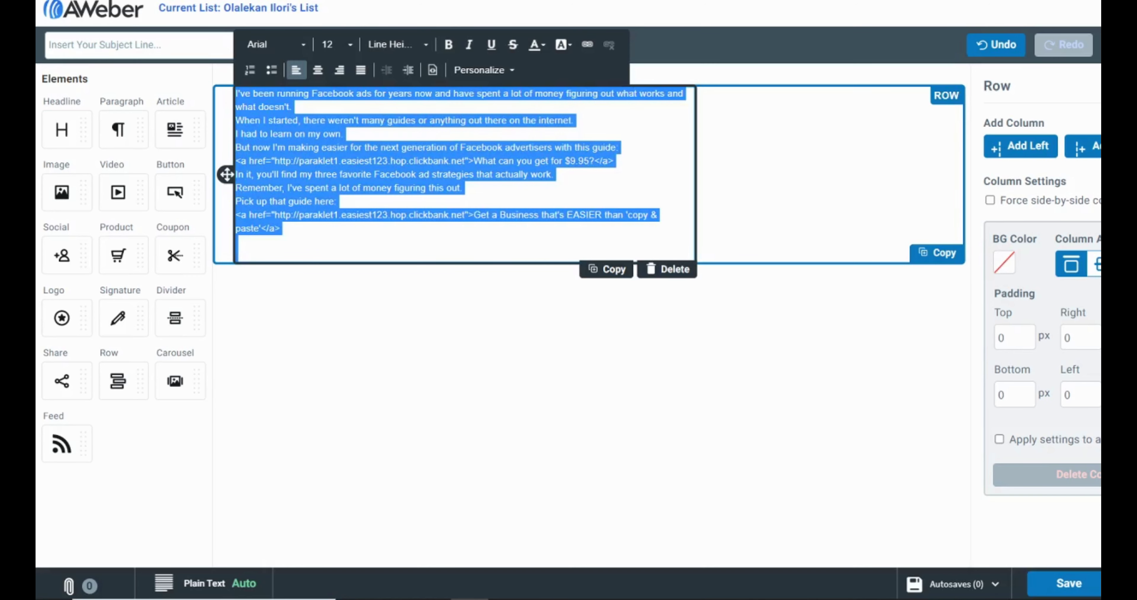
click(350, 49)
scroll(364, 141, down, 4)
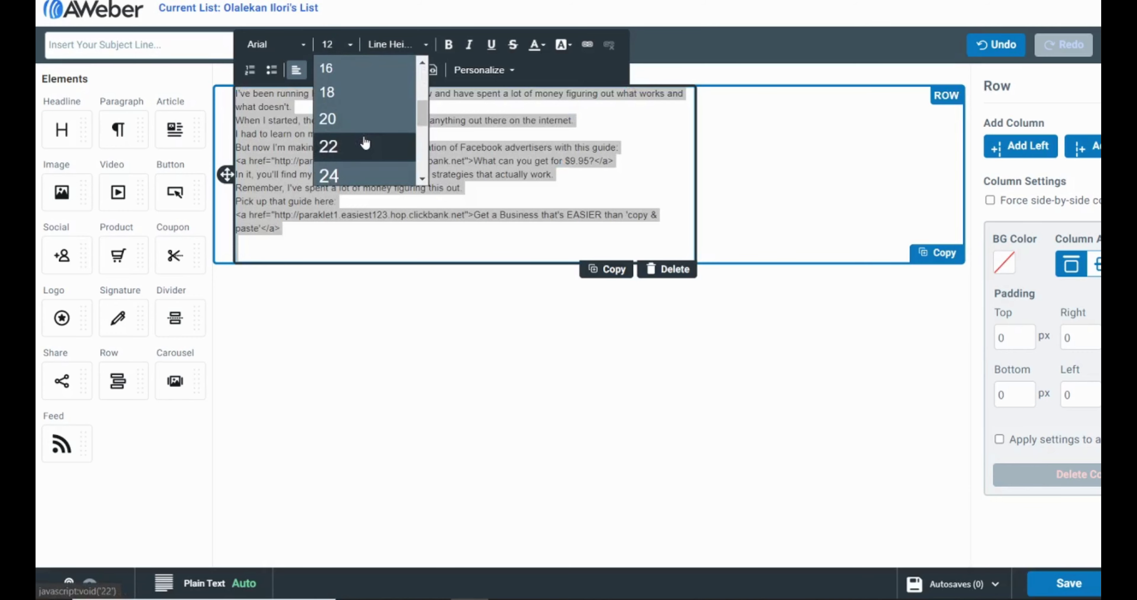
click(364, 142)
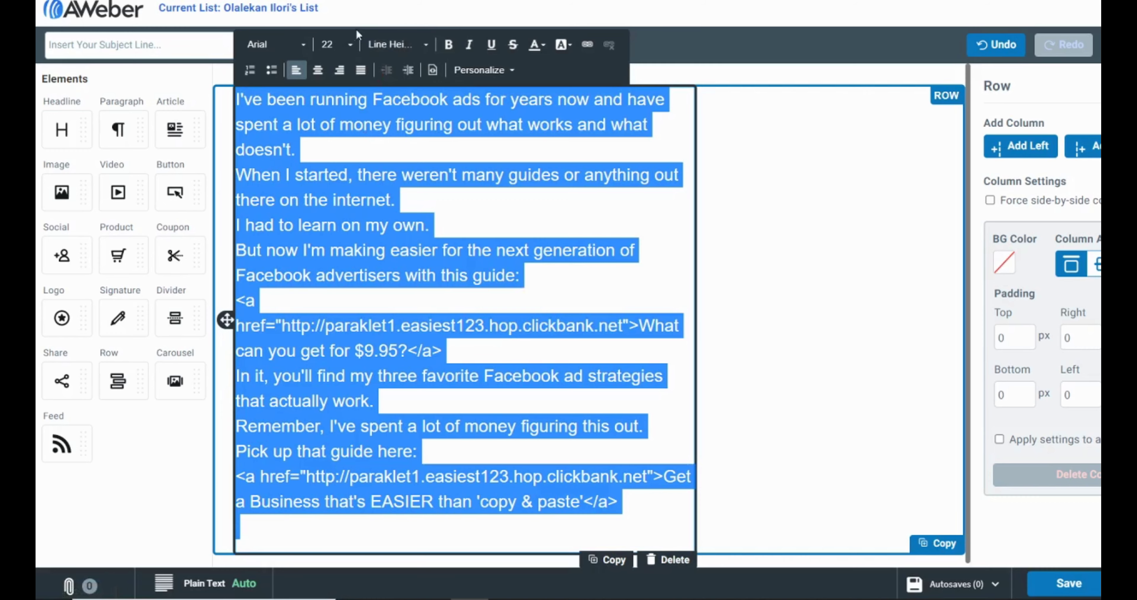
click(336, 44)
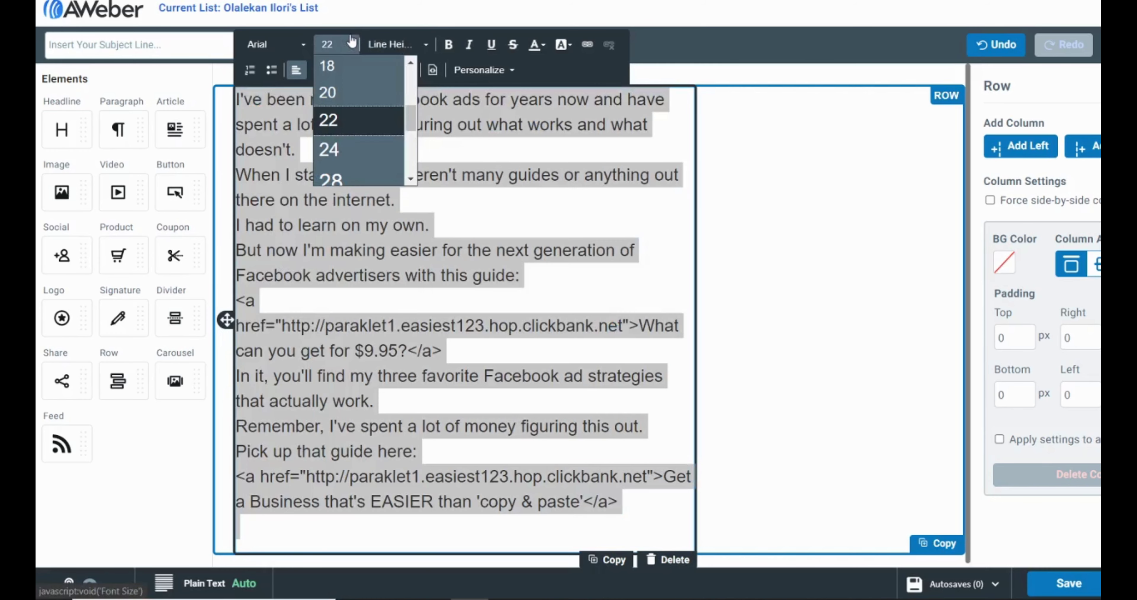
click(342, 100)
click(400, 252)
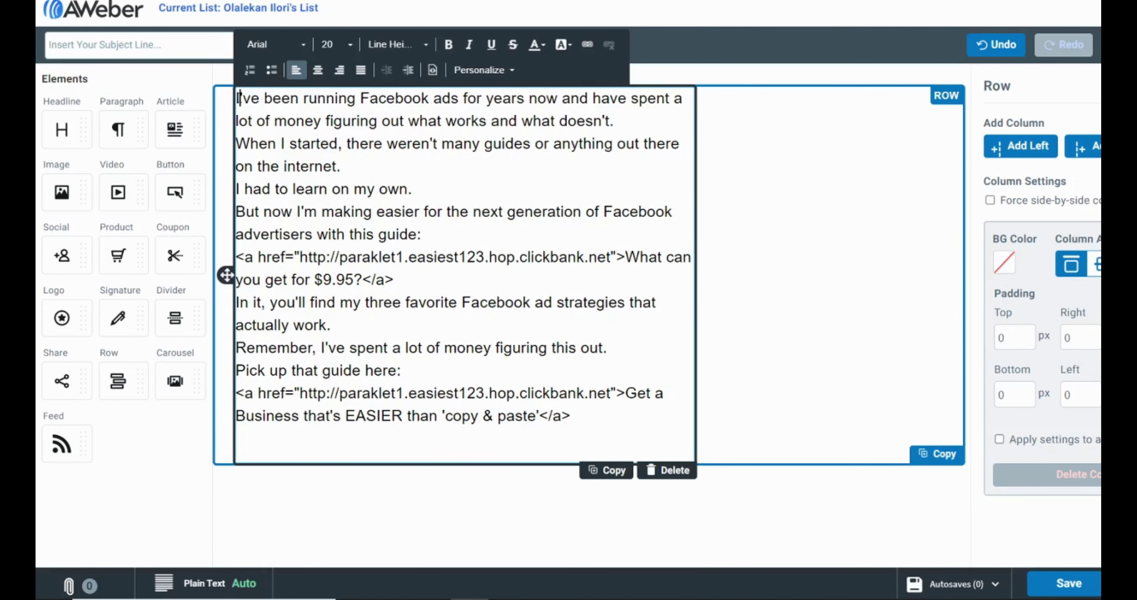
Insert blank lines after "what doesn't.", "I had to learn on my own.", the $9.95 line, "actually work." and "figuring this out."
key(alt+Tab)
key(alt+Tab)
click(611, 122)
click(237, 98)
click(642, 117)
key(Return)
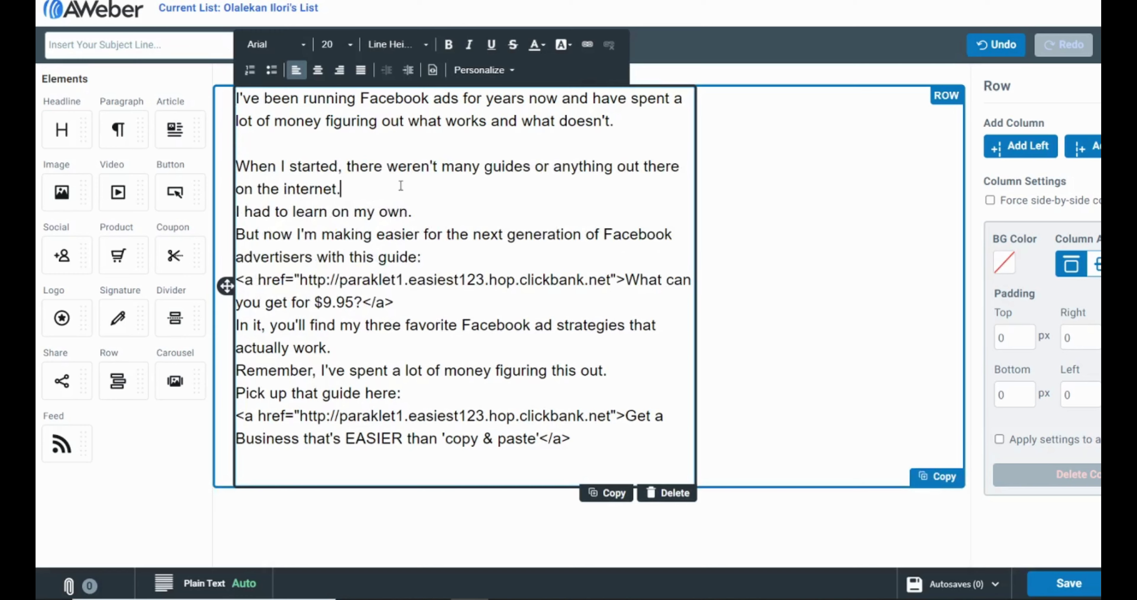
click(462, 209)
key(Return)
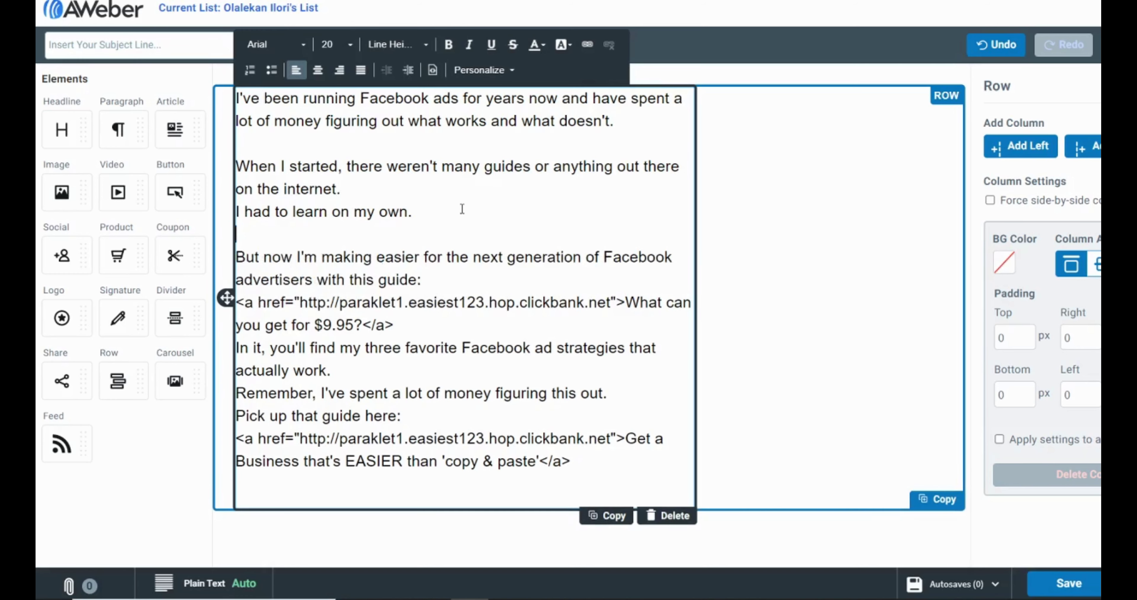
click(418, 332)
key(Return)
click(365, 391)
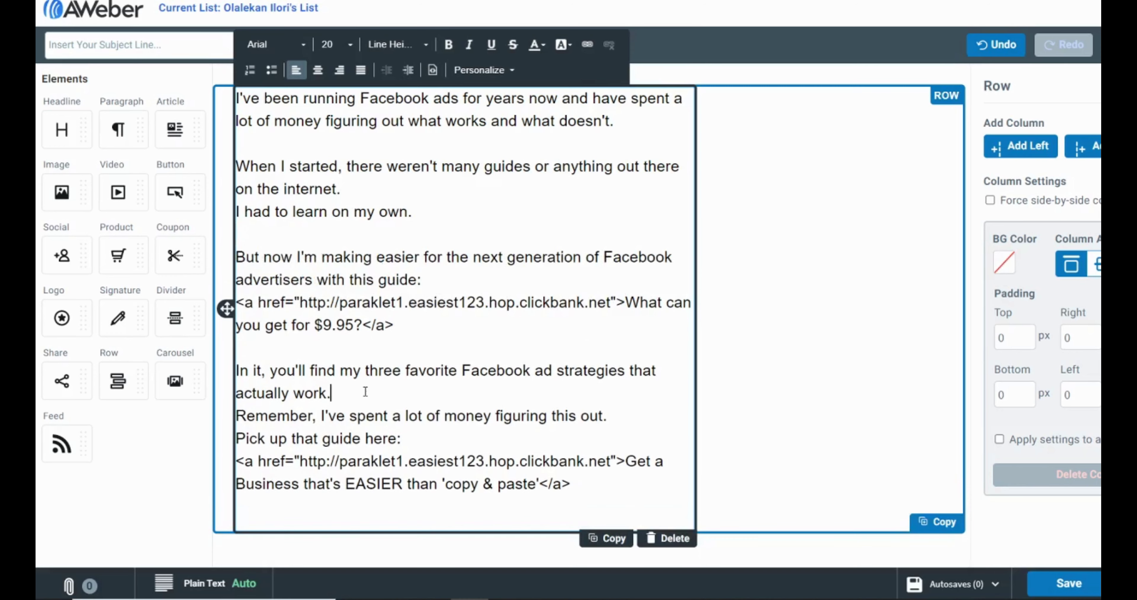
key(Return)
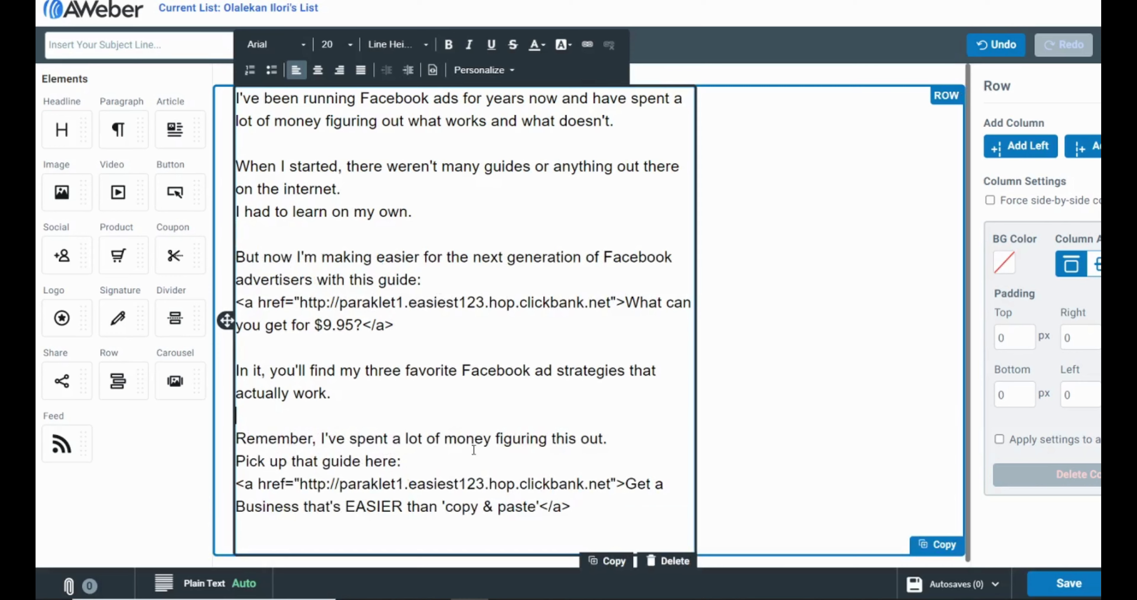
key(Return)
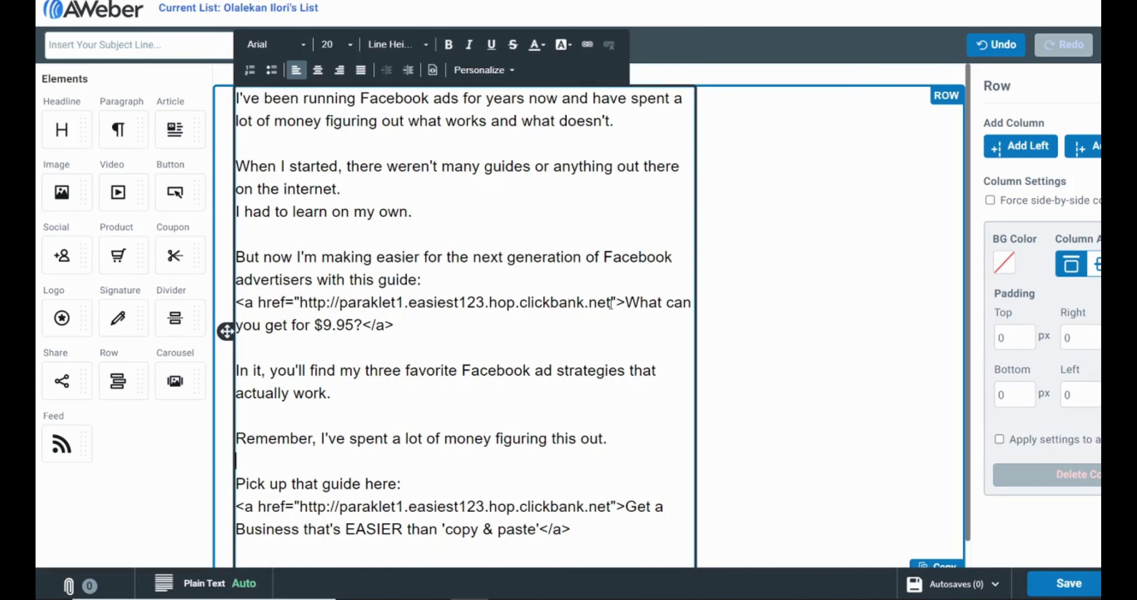
Cut the ClickBank URL from the first link line and strip the HTML tags around "What can you get for $9.95?"
drag(604, 304, 301, 312)
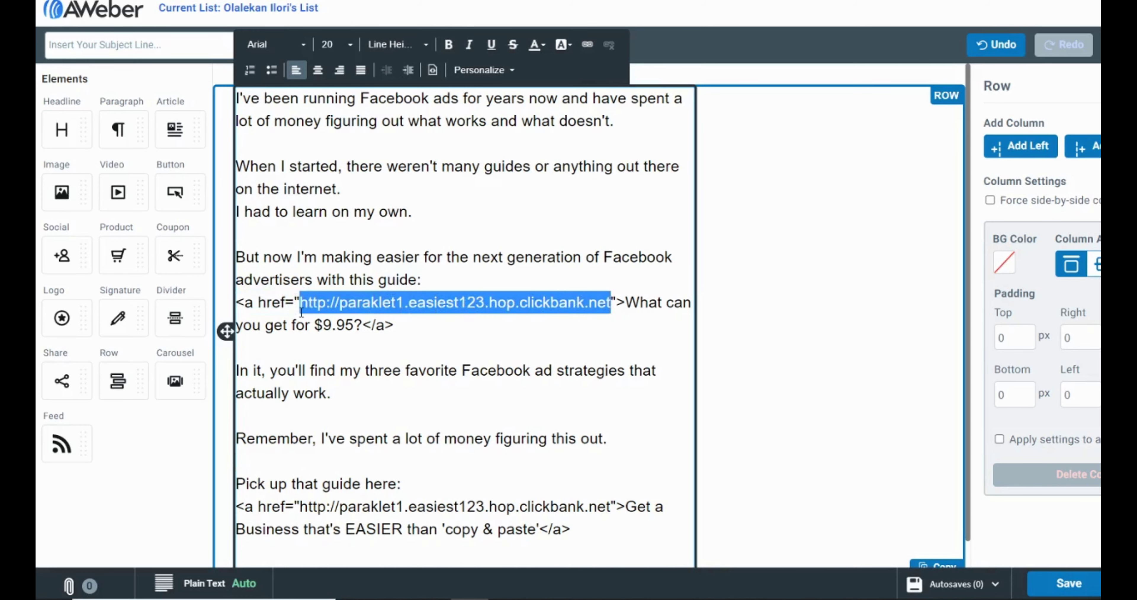
right_click(300, 311)
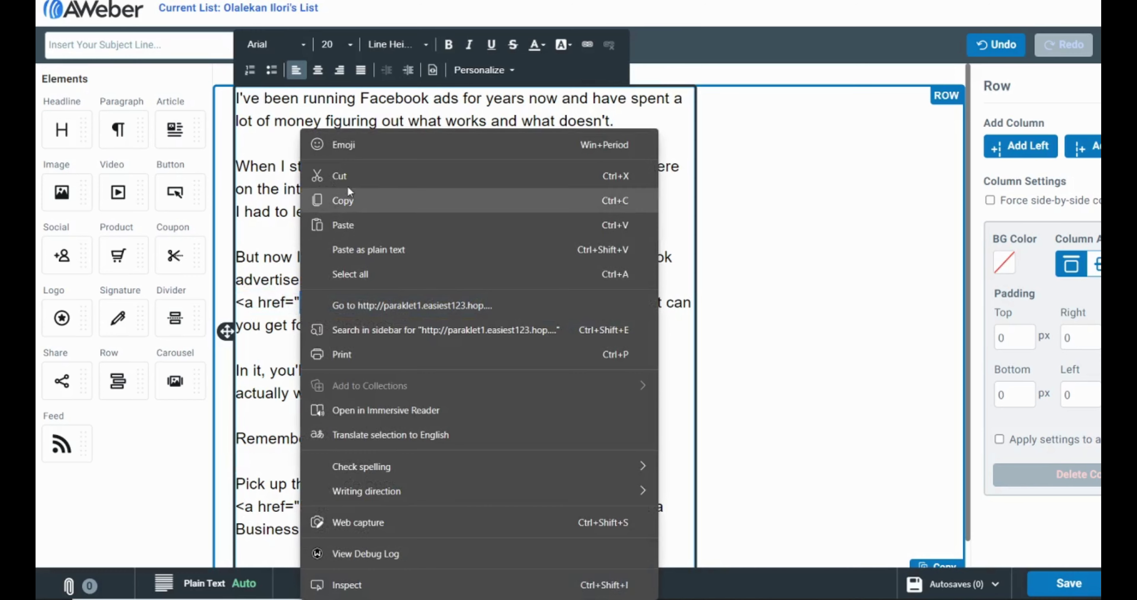
click(347, 173)
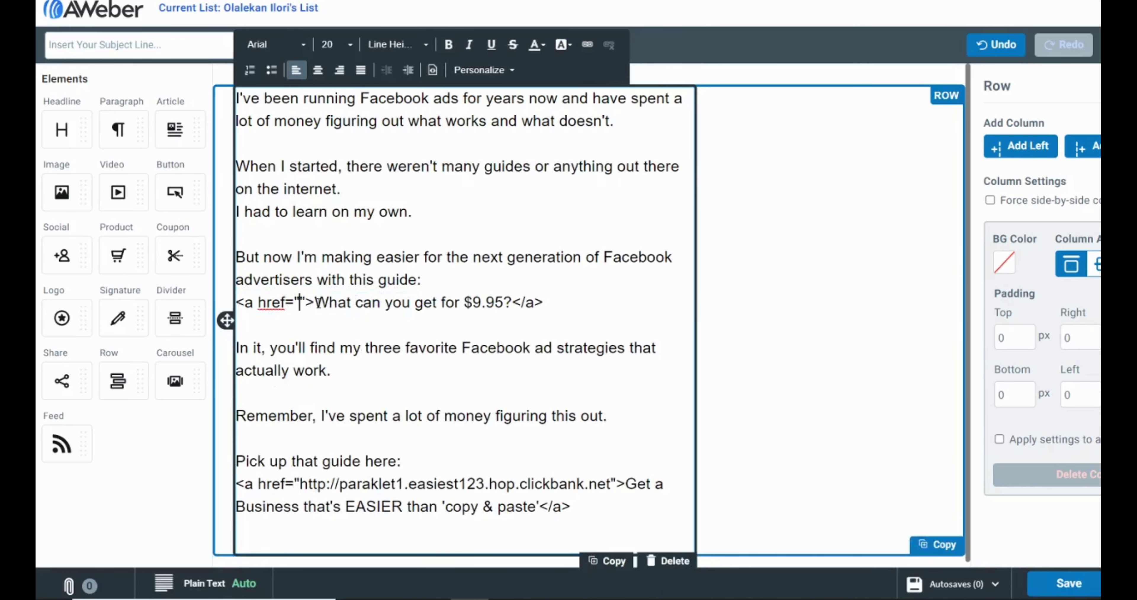
drag(313, 304, 239, 311)
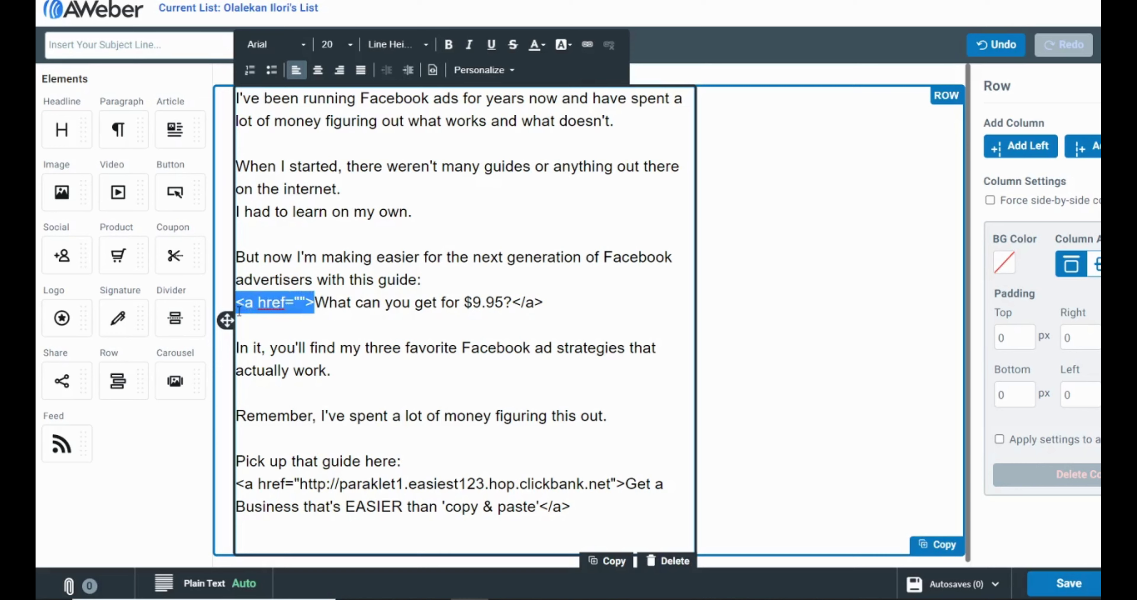
key(BackSpace)
drag(465, 304, 242, 306)
key(BackSpace)
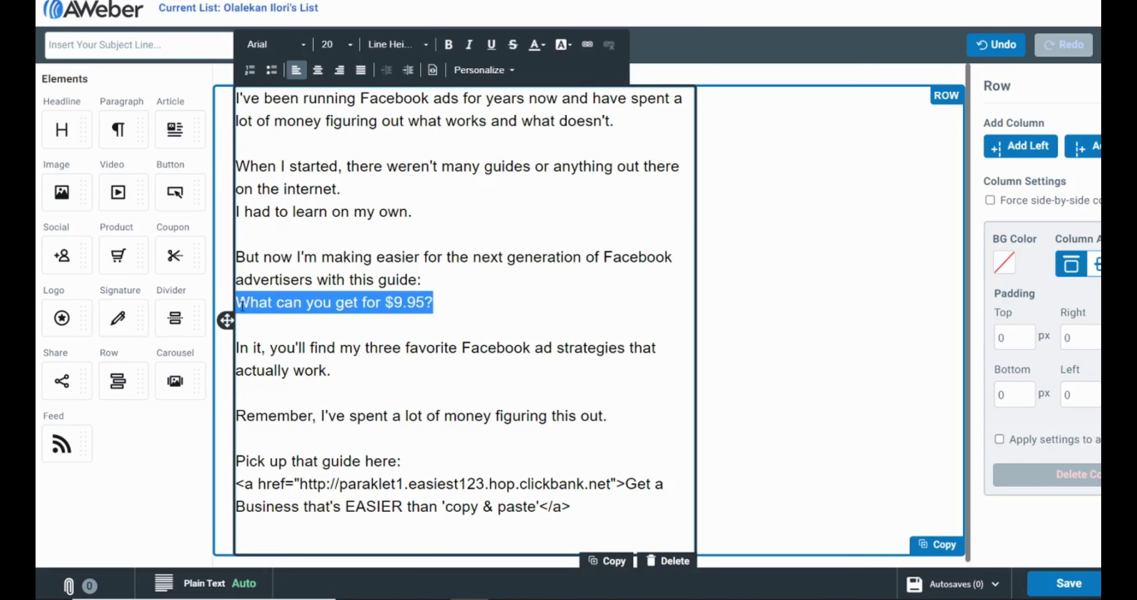
click(583, 50)
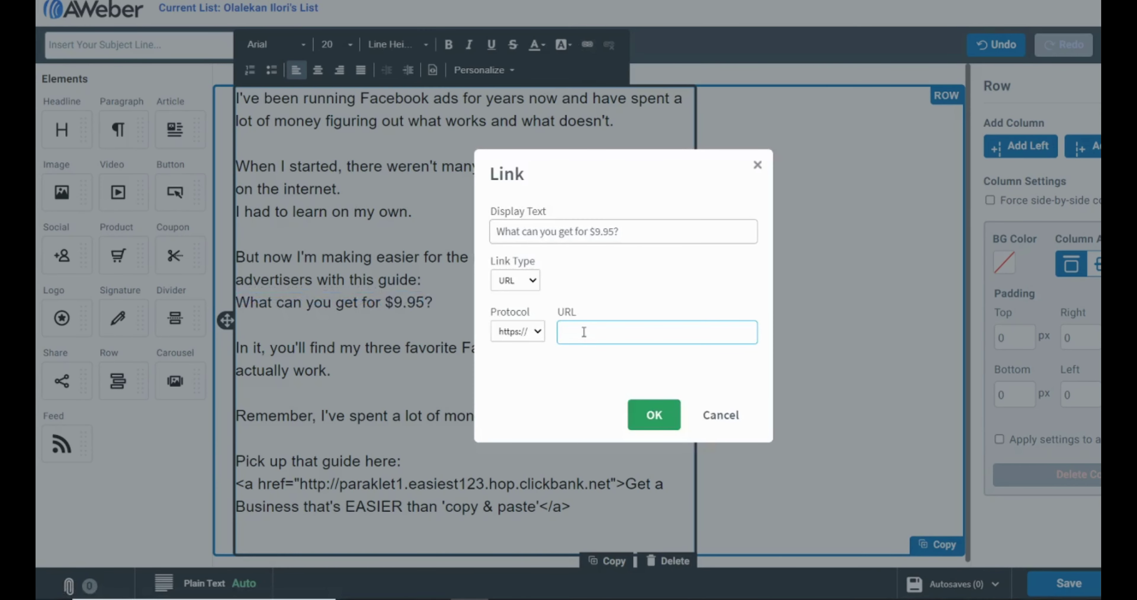
key(ctrl+v)
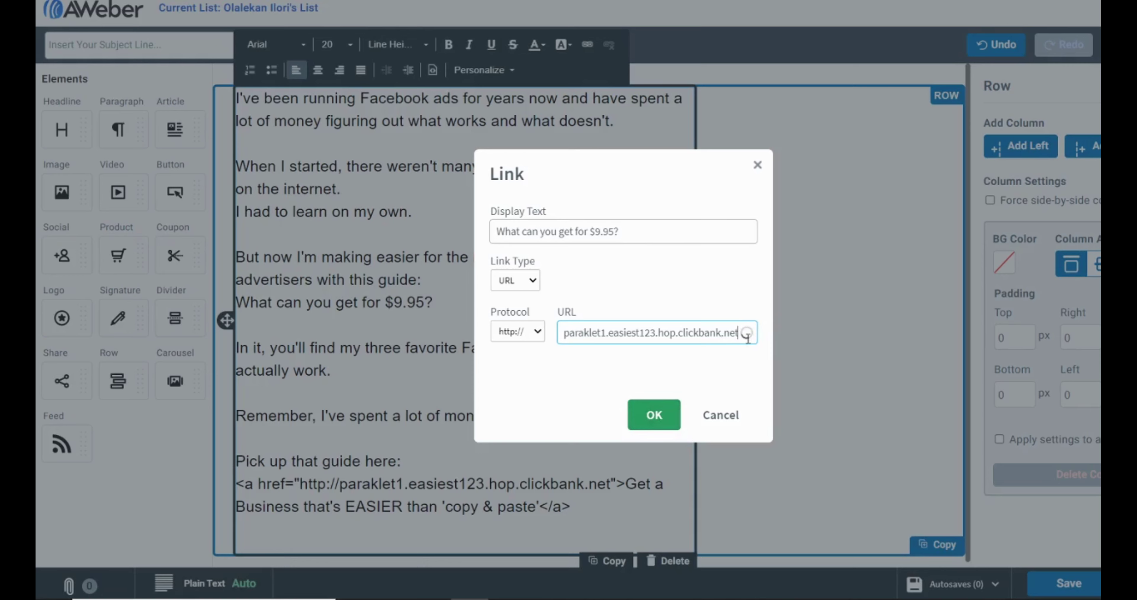
click(653, 421)
click(393, 347)
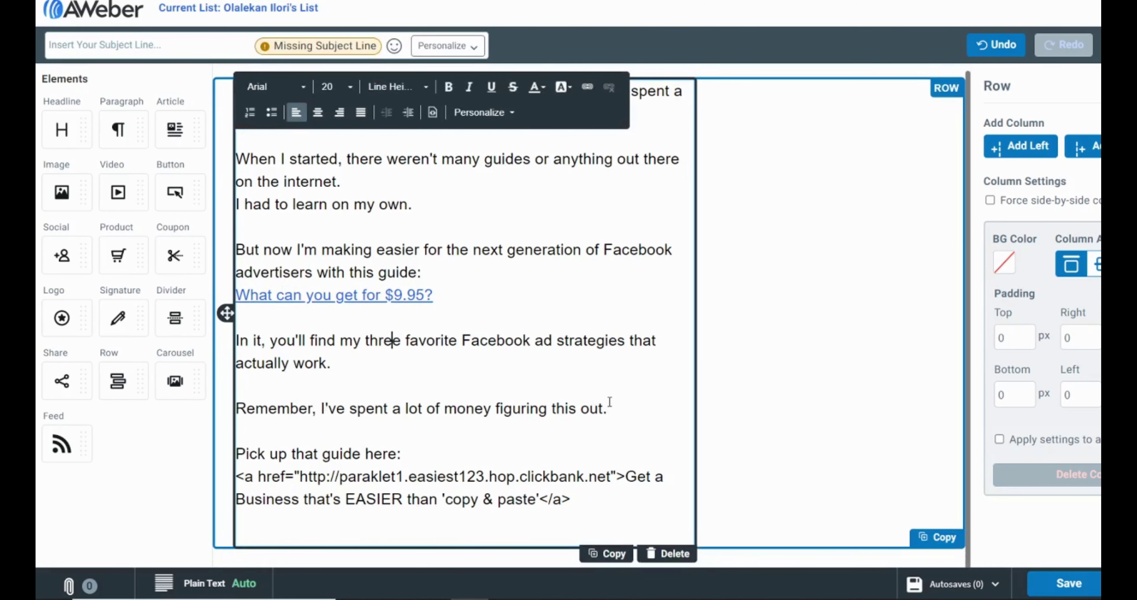
Make the phrases "my three favorite Facebook ad strategies" and "Pick up that guide here:" bold
drag(610, 401, 250, 382)
click(344, 346)
drag(344, 346, 625, 341)
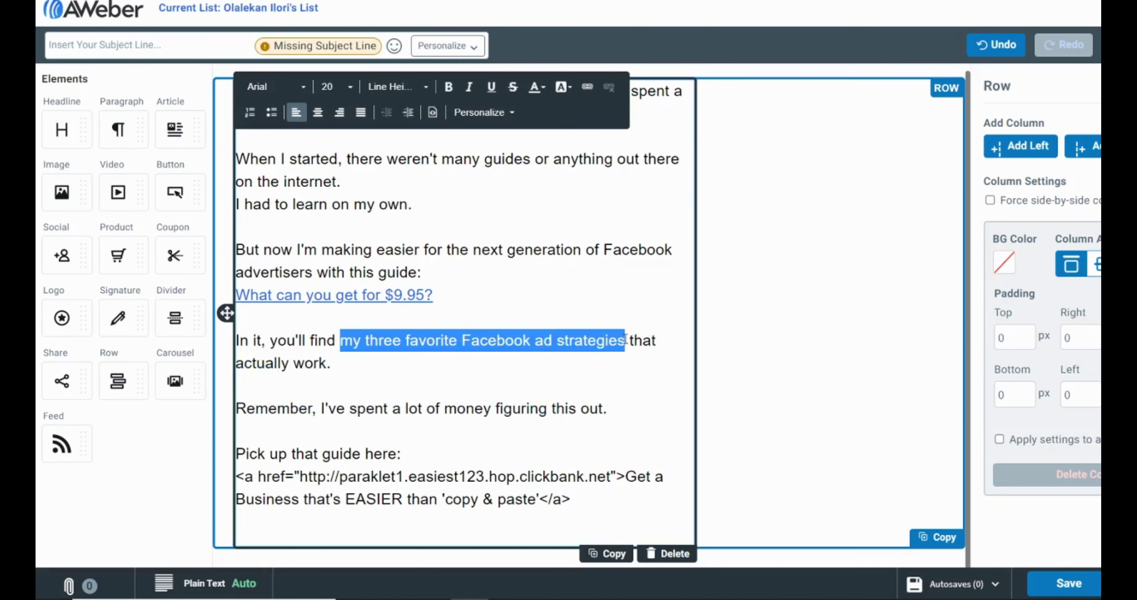
click(448, 87)
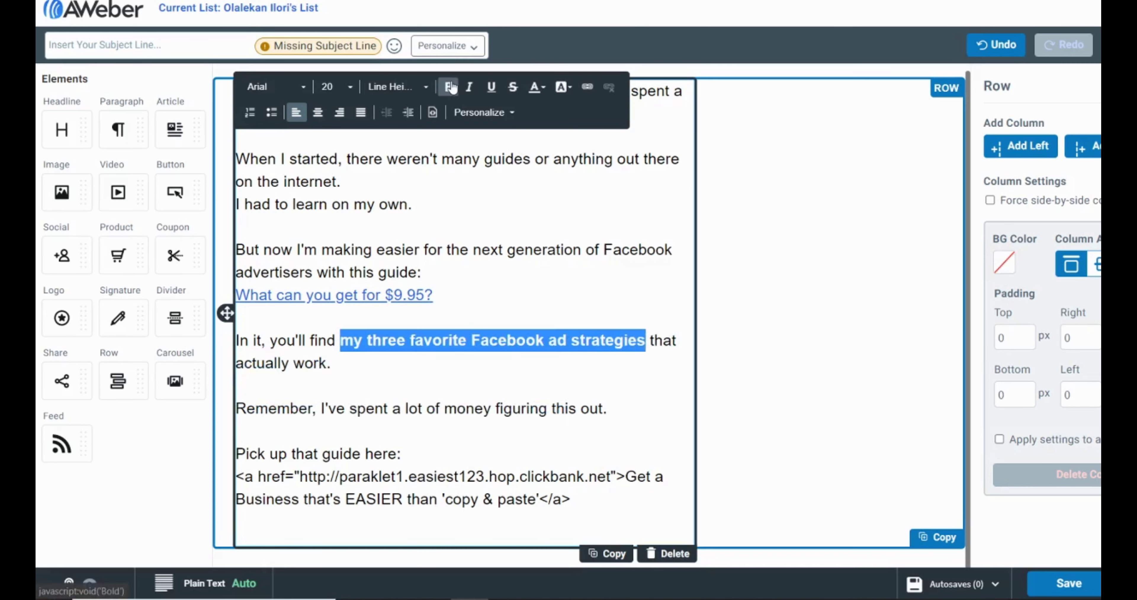
click(588, 362)
drag(403, 455, 184, 463)
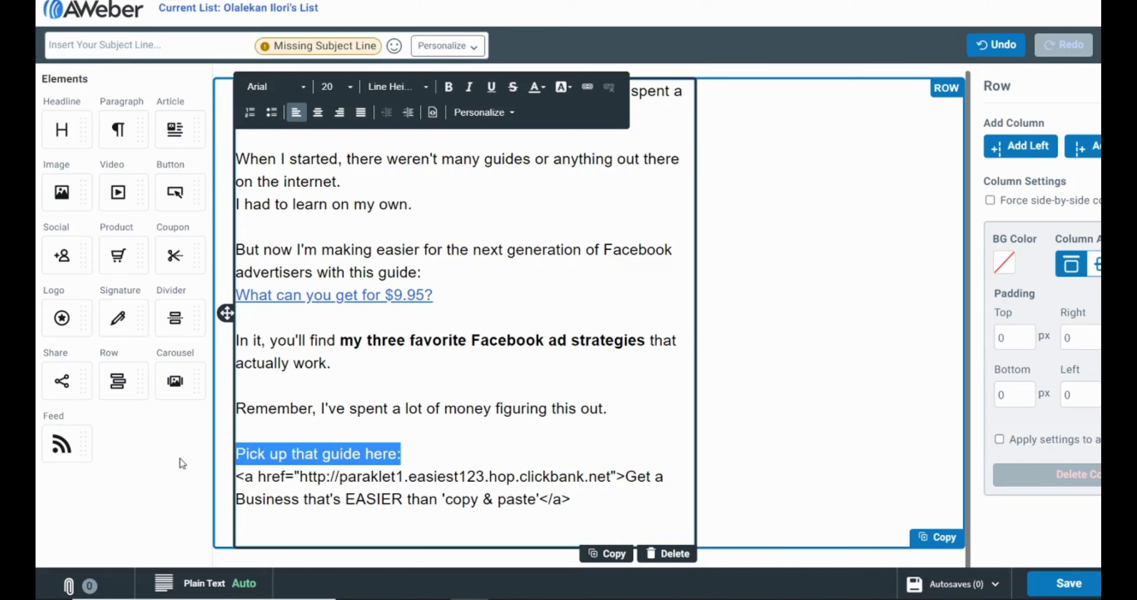
click(448, 86)
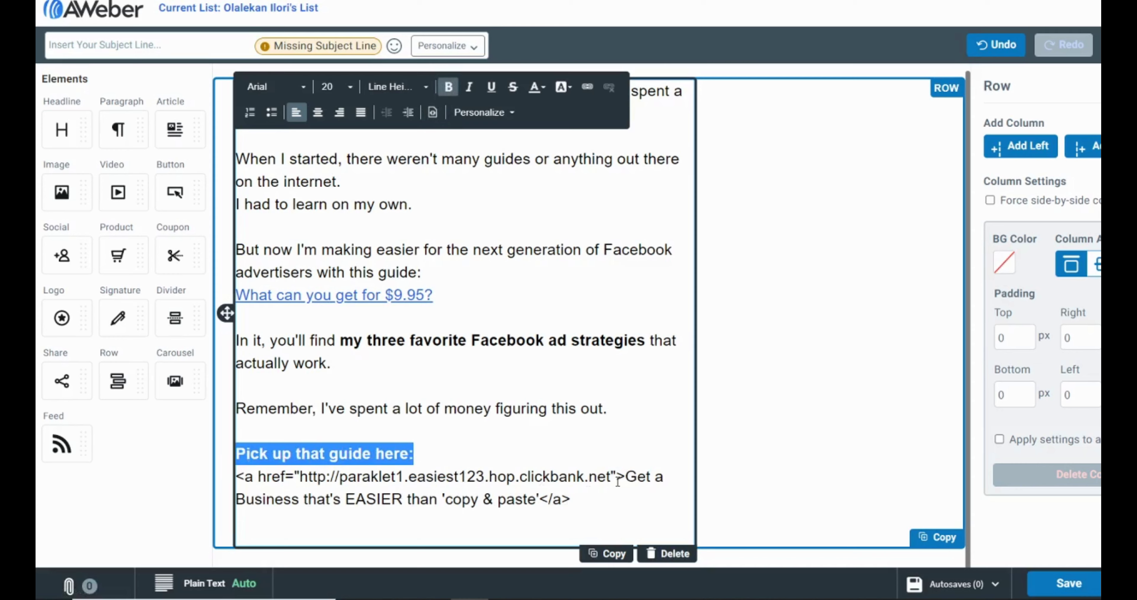
Remove the URL and HTML tags around "Get a Business that's EASIER than 'copy & paste'" and add a blank line below it
drag(612, 478, 304, 480)
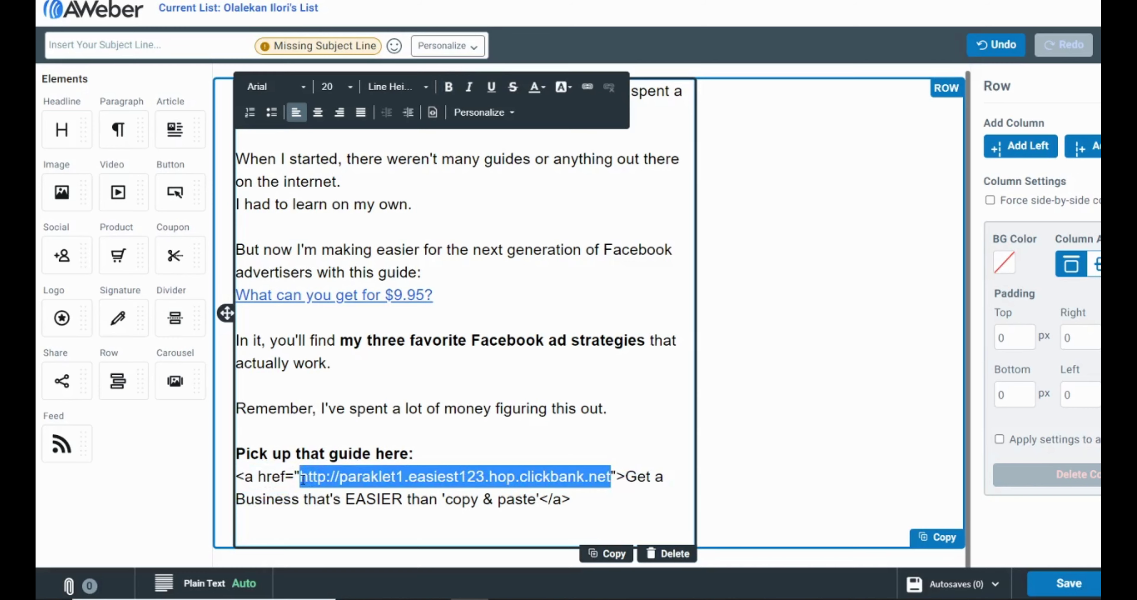
key(BackSpace)
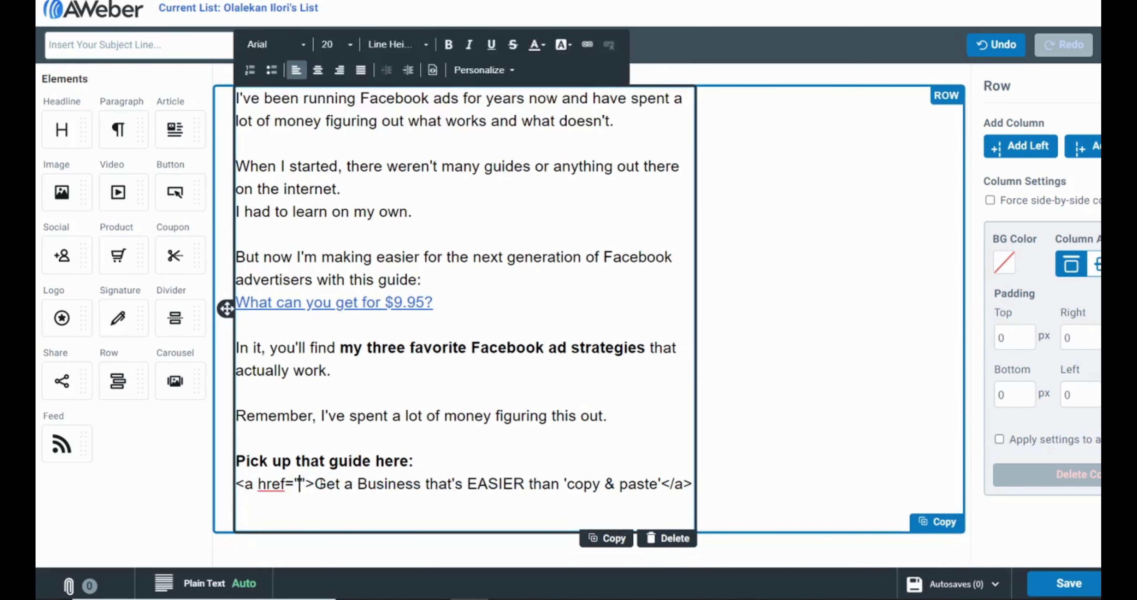
drag(314, 484, 237, 490)
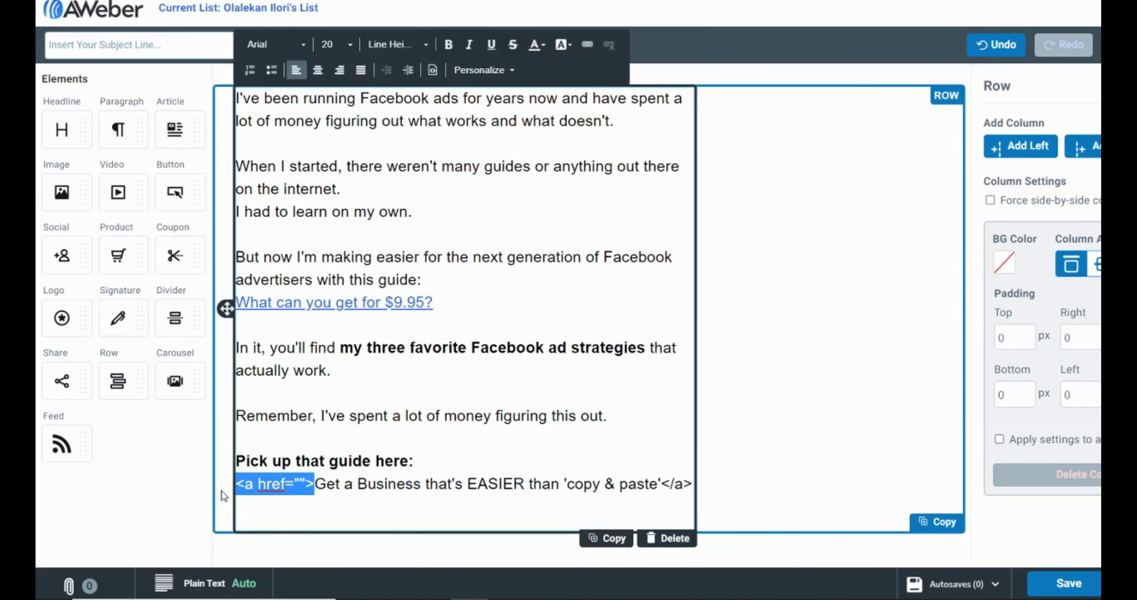
key(BackSpace)
drag(619, 486, 585, 486)
key(BackSpace)
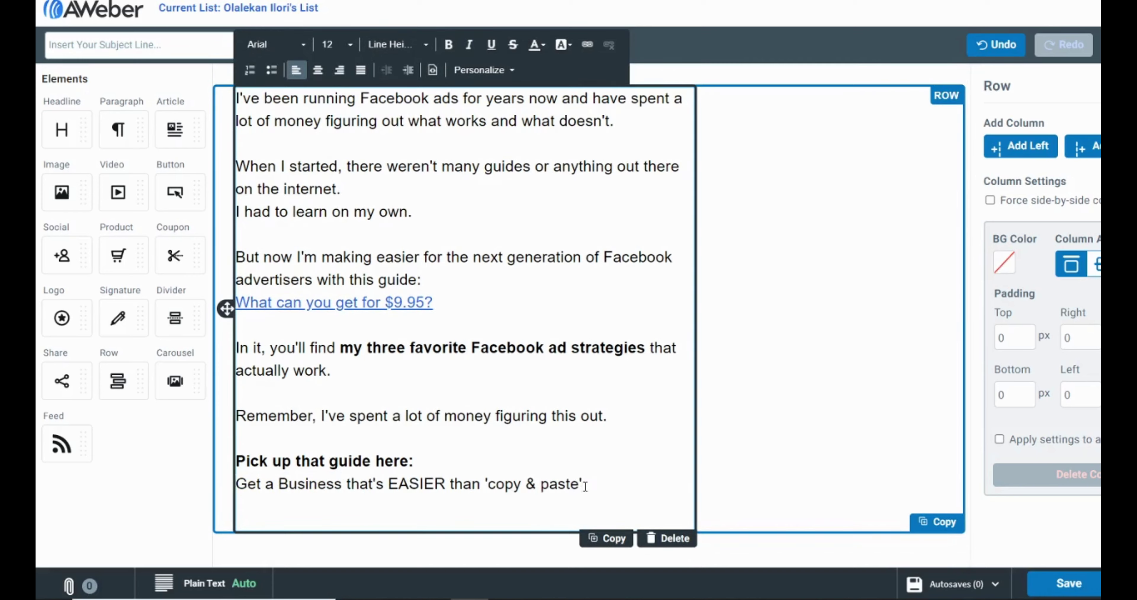
click(602, 486)
key(Return)
drag(583, 484, 238, 481)
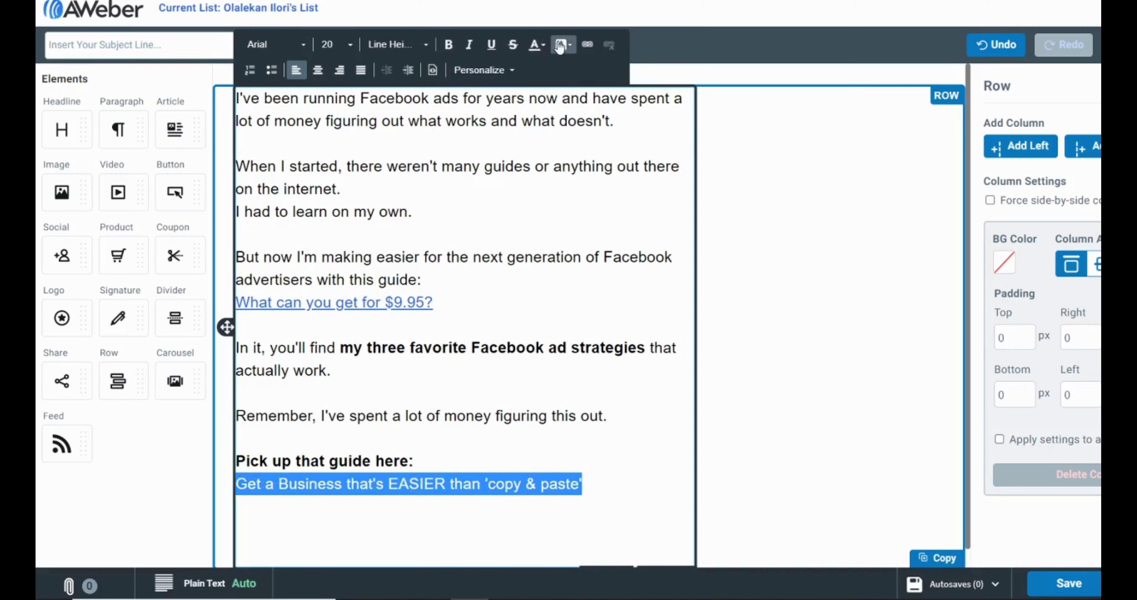
click(587, 44)
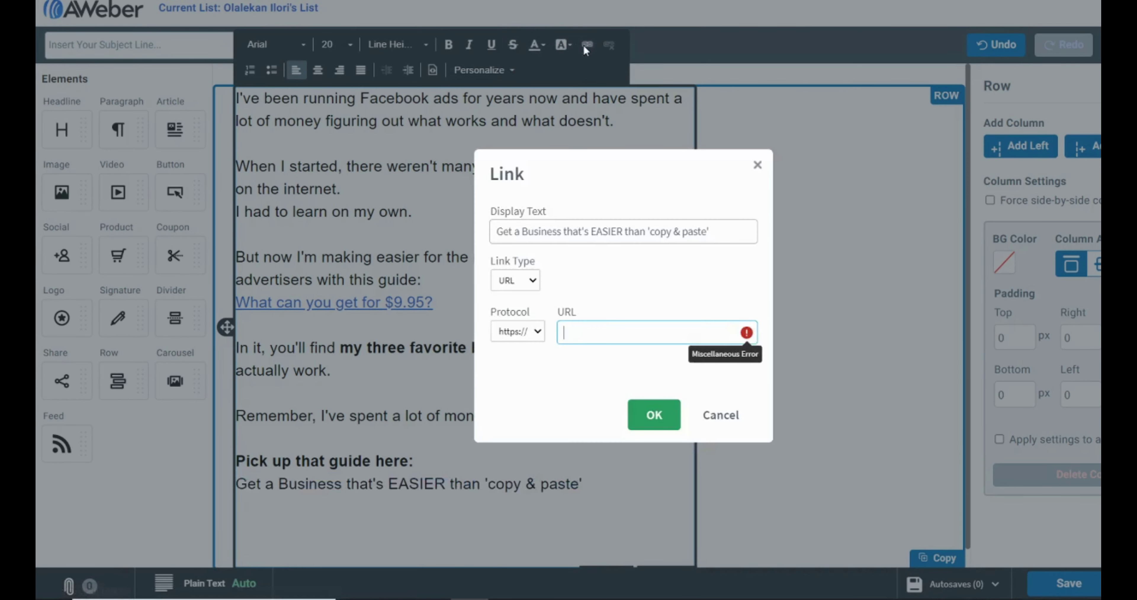
right_click(579, 330)
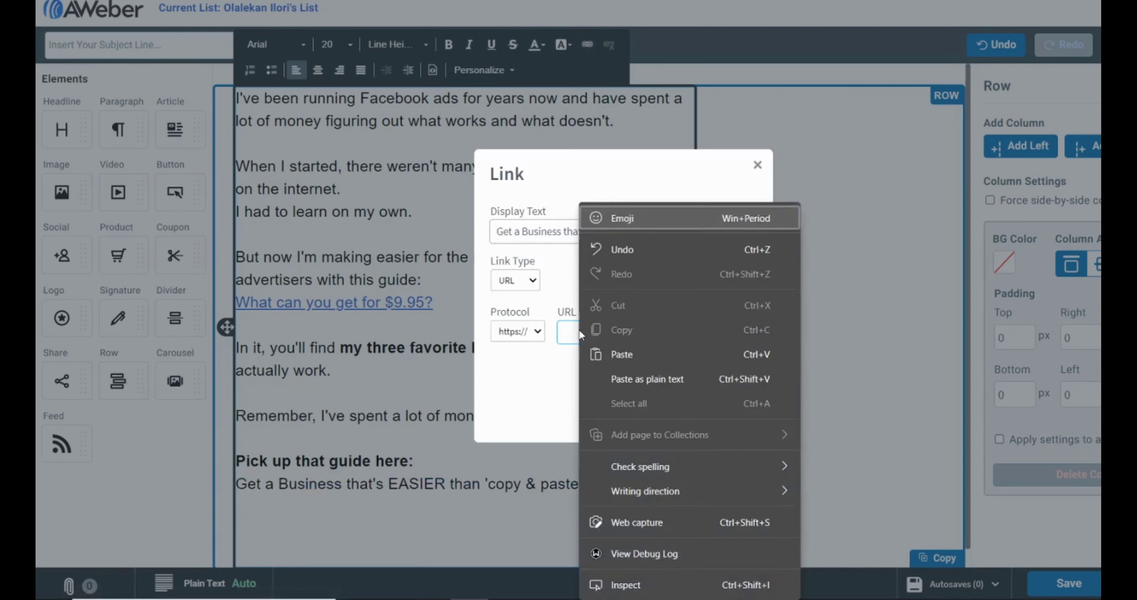
click(632, 354)
click(736, 366)
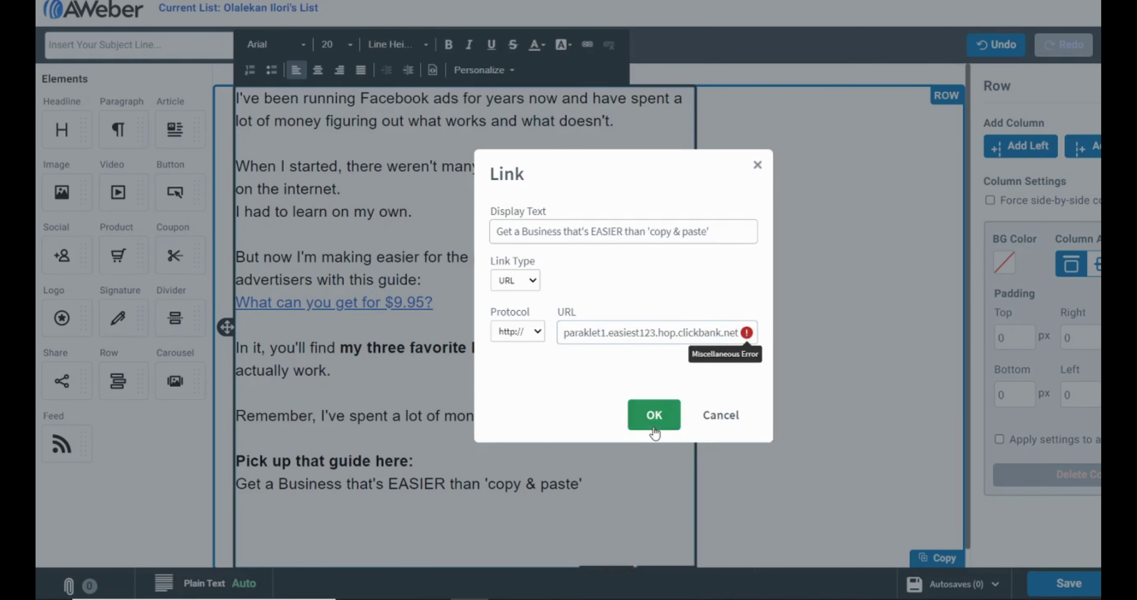
click(654, 417)
click(601, 494)
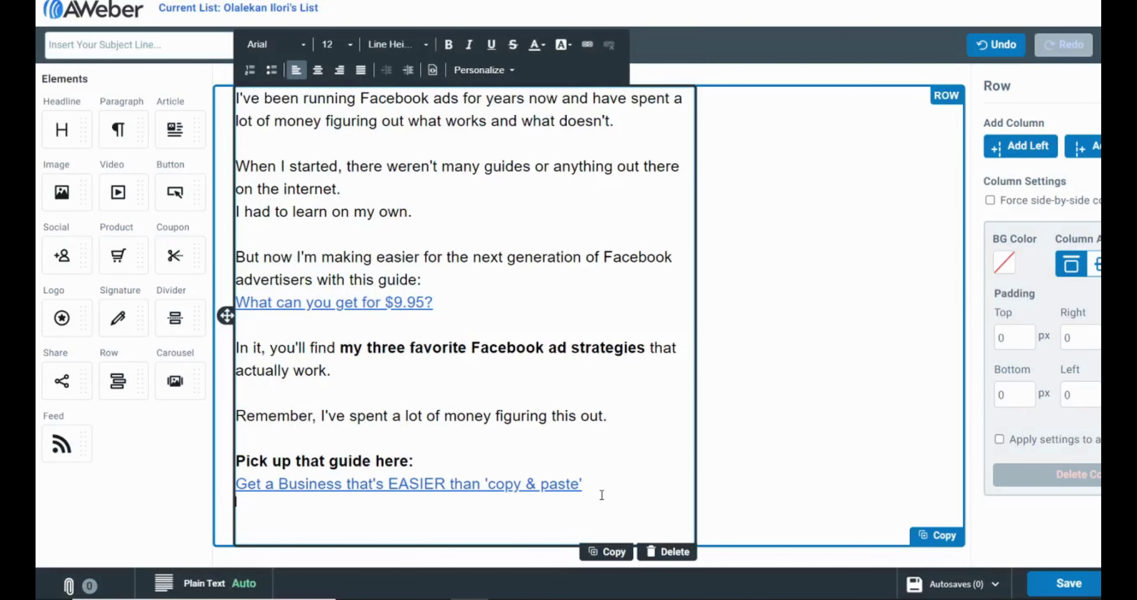
click(568, 512)
text(sEE)
key(BackSpace)
key(BackSpace)
key(BackSpace)
key(BackSpace)
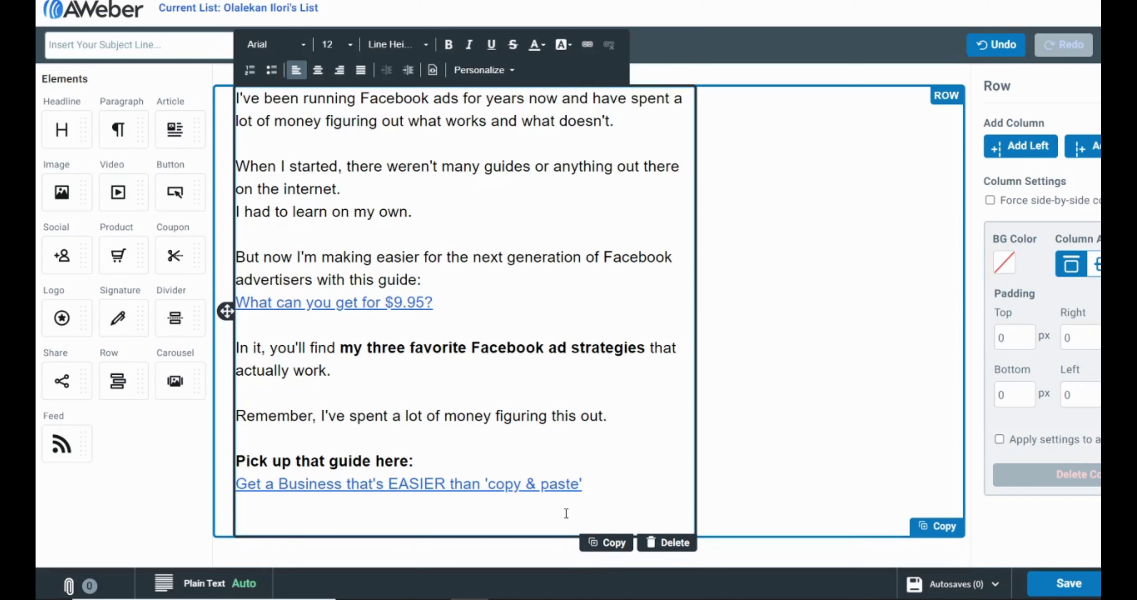
key(Return)
text(See you)
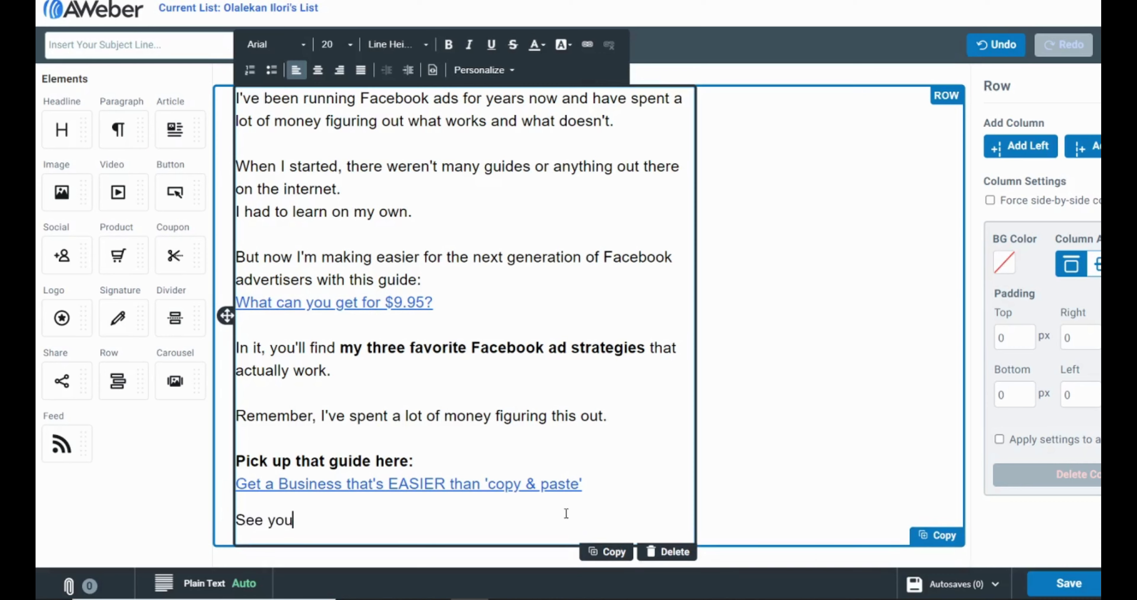
text( next)
key(BackSpace)
key(BackSpace)
key(BackSpace)
key(BackSpace)
key(BackSpace)
key(BackSpace)
key(BackSpace)
key(BackSpace)
key(BackSpace)
key(BackSpace)
key(BackSpace)
key(BackSpace)
key(BackSpace)
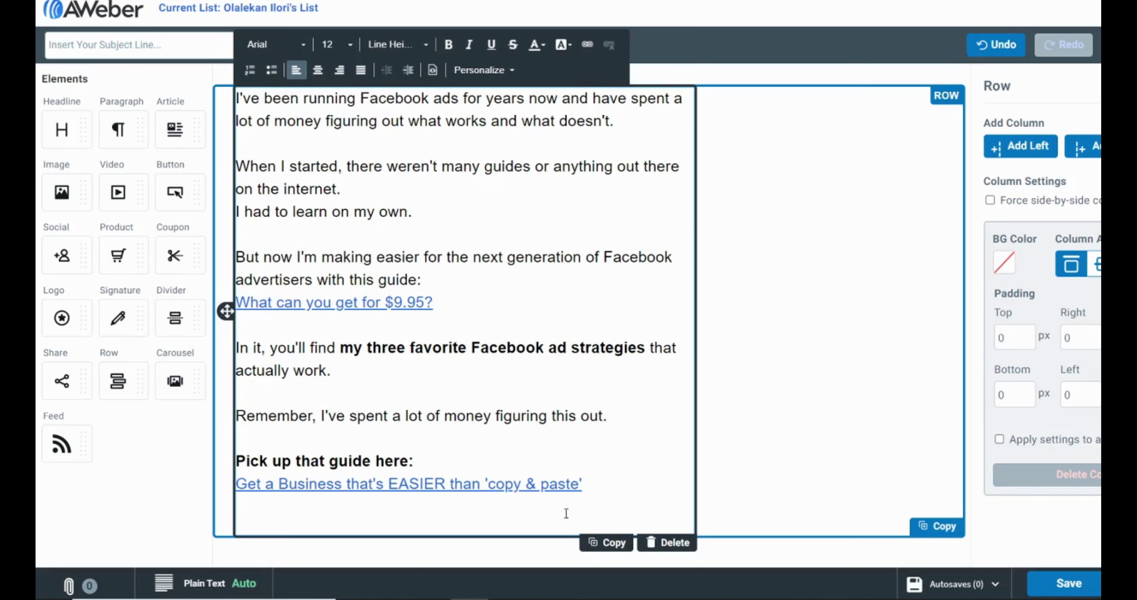
Add the closing line "Enjoy your day" below the last link, with the sender's first name on the following line
text(Enjoy)
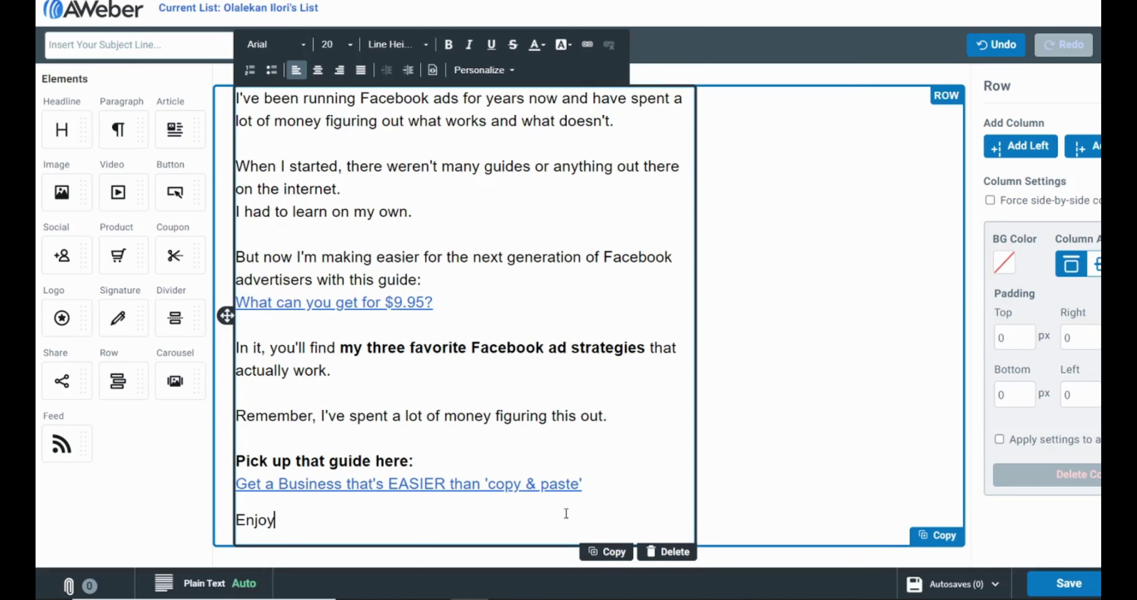
text( your day)
key(Return)
key(Return)
text(Olale)
key(BackSpace)
key(BackSpace)
key(BackSpace)
key(BackSpace)
key(BackSpace)
key(BackSpace)
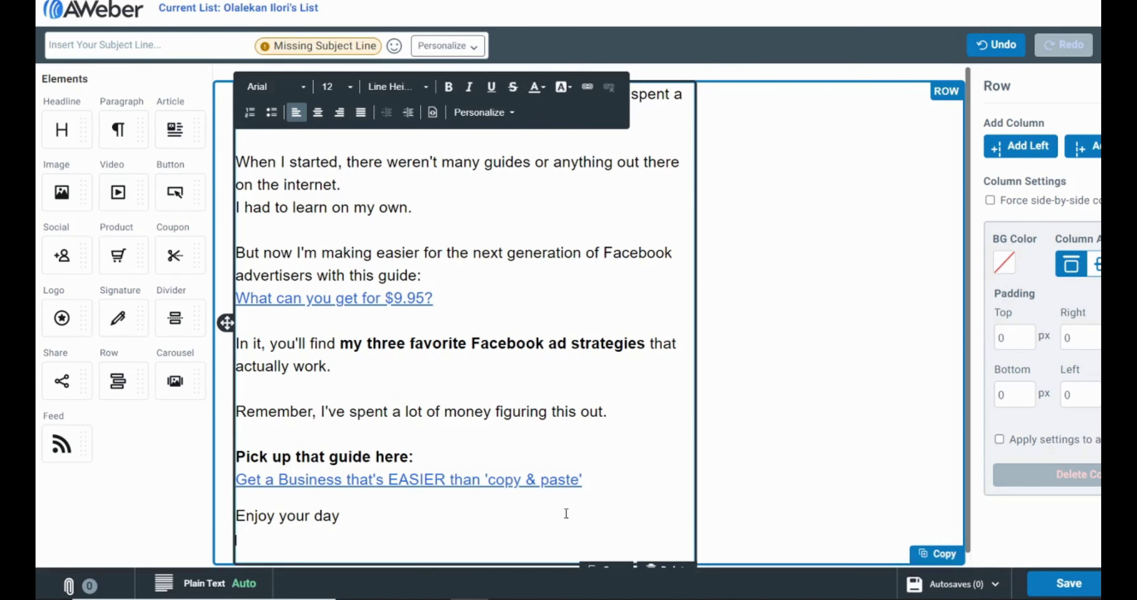
key(BackSpace)
text(Ola)
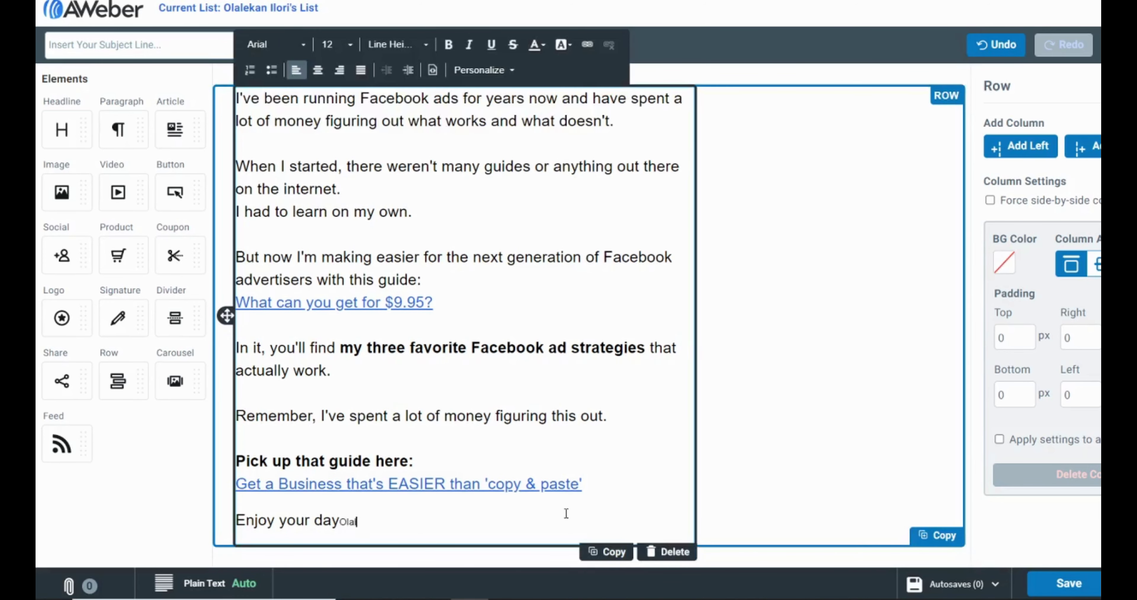
text(l)
key(BackSpace)
key(BackSpace)
key(BackSpace)
key(BackSpace)
key(Return)
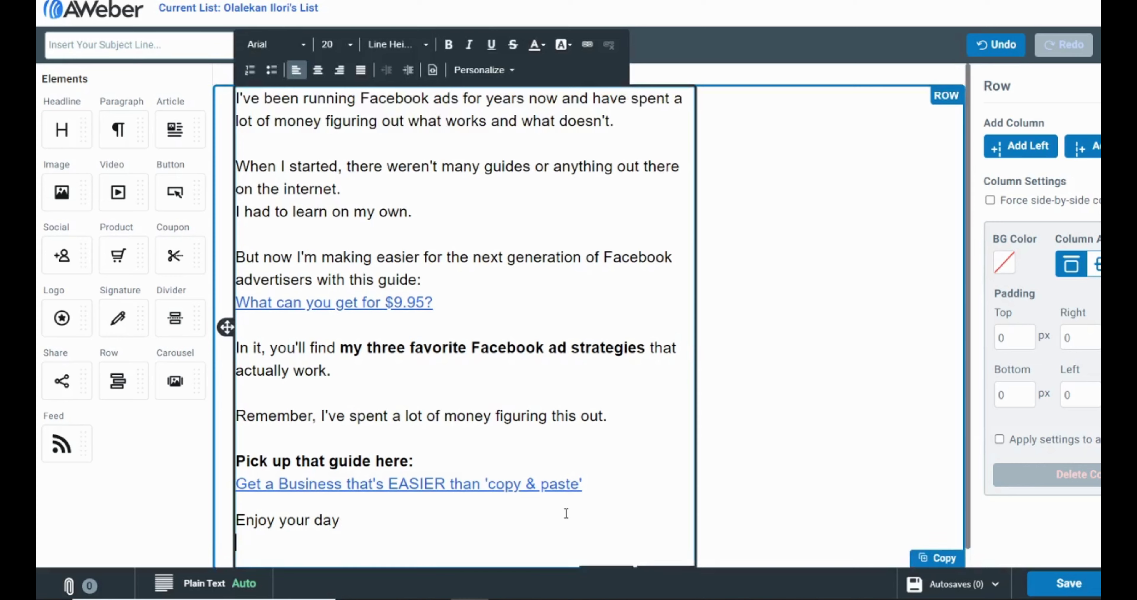
text(Olalekan)
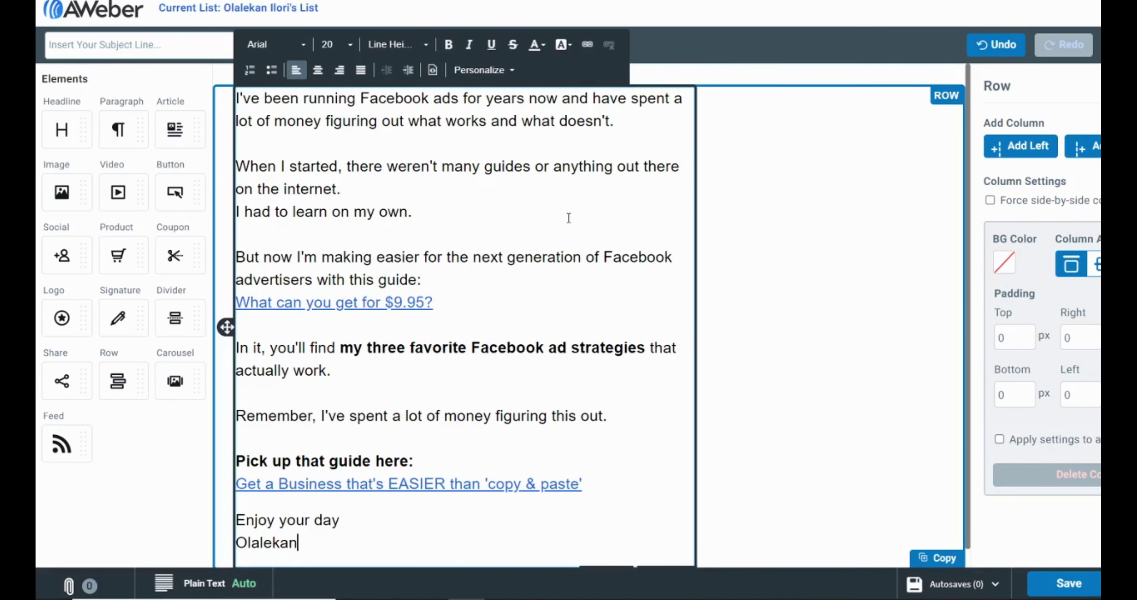
Copy "3 FB Ad Strategies That Work" from the email no. 2 notes in Notepad and paste it as the message's subject line
key(alt+Tab)
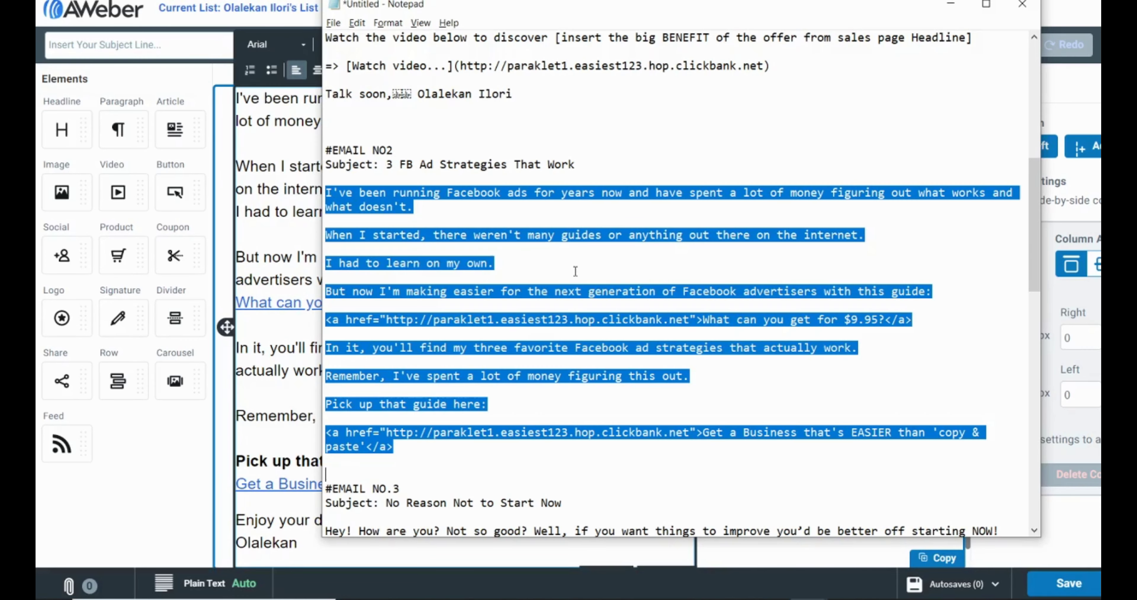
drag(575, 165, 383, 167)
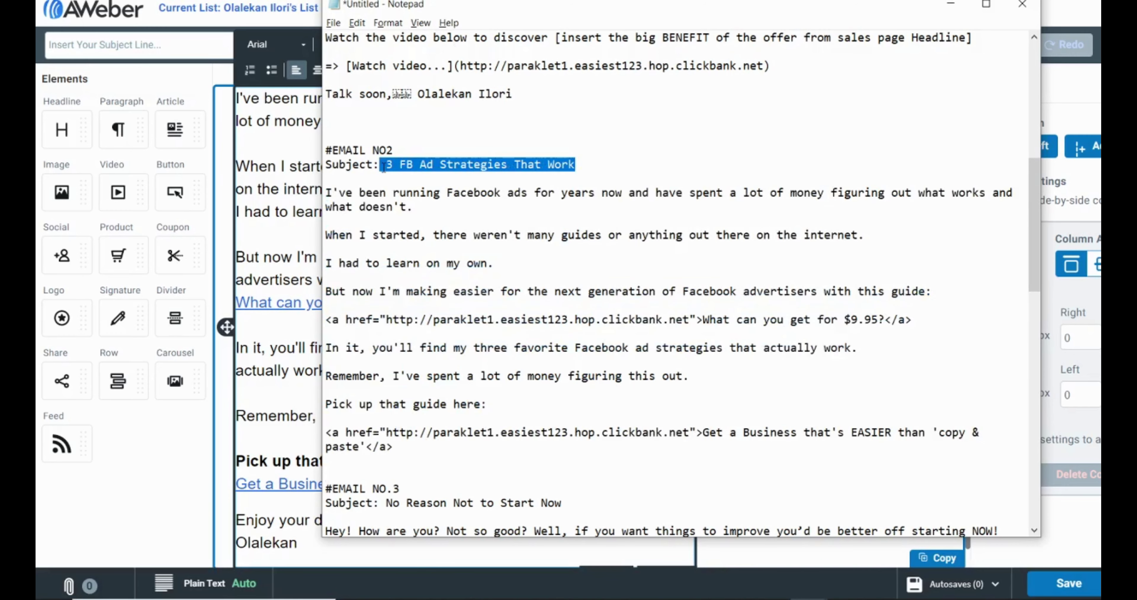
right_click(383, 167)
click(436, 210)
click(165, 42)
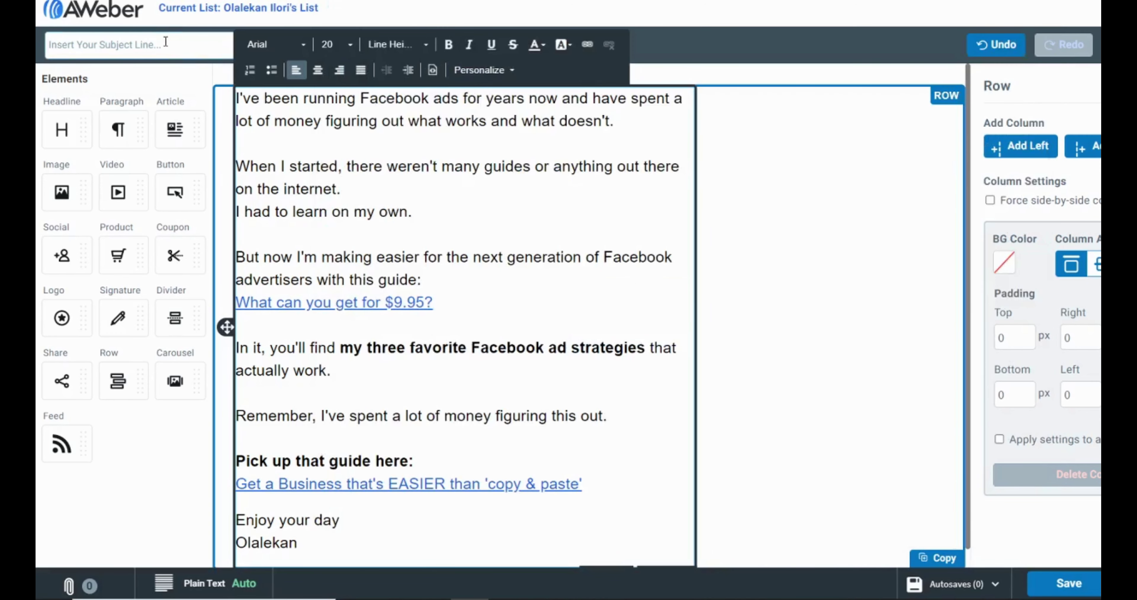
key(ctrl+v)
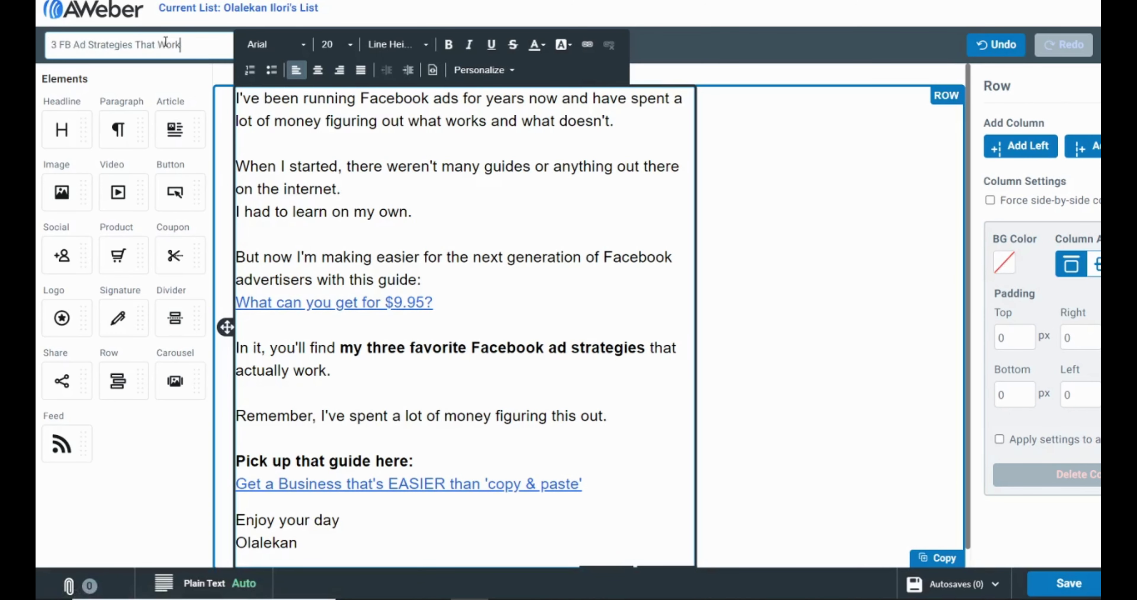
click(404, 181)
click(757, 367)
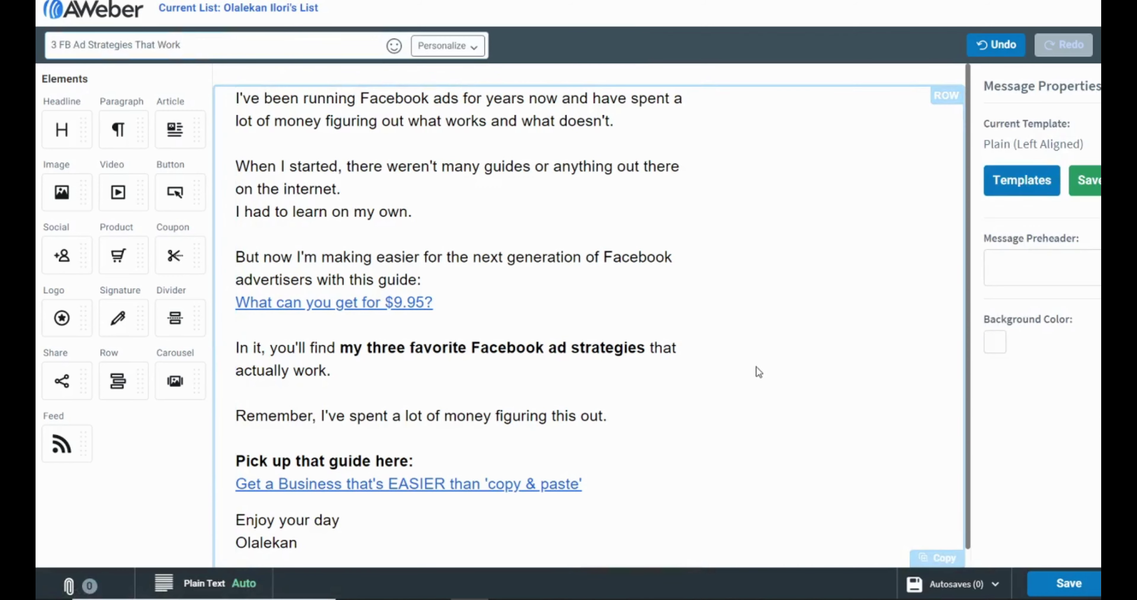
Change the email text column's vertical alignment from the top to the middle
click(599, 229)
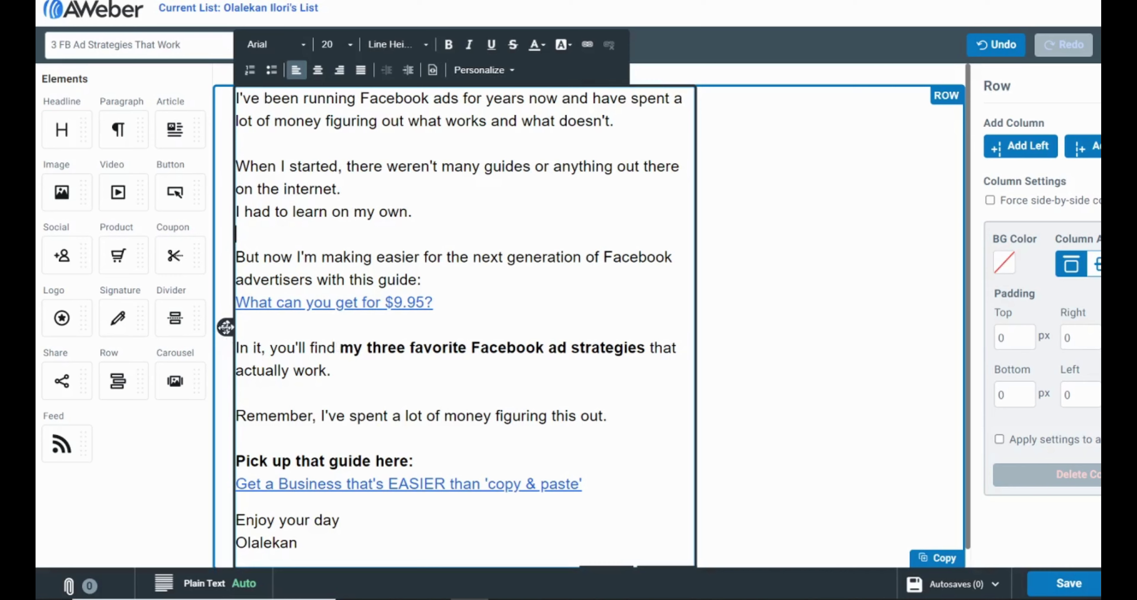
click(1098, 267)
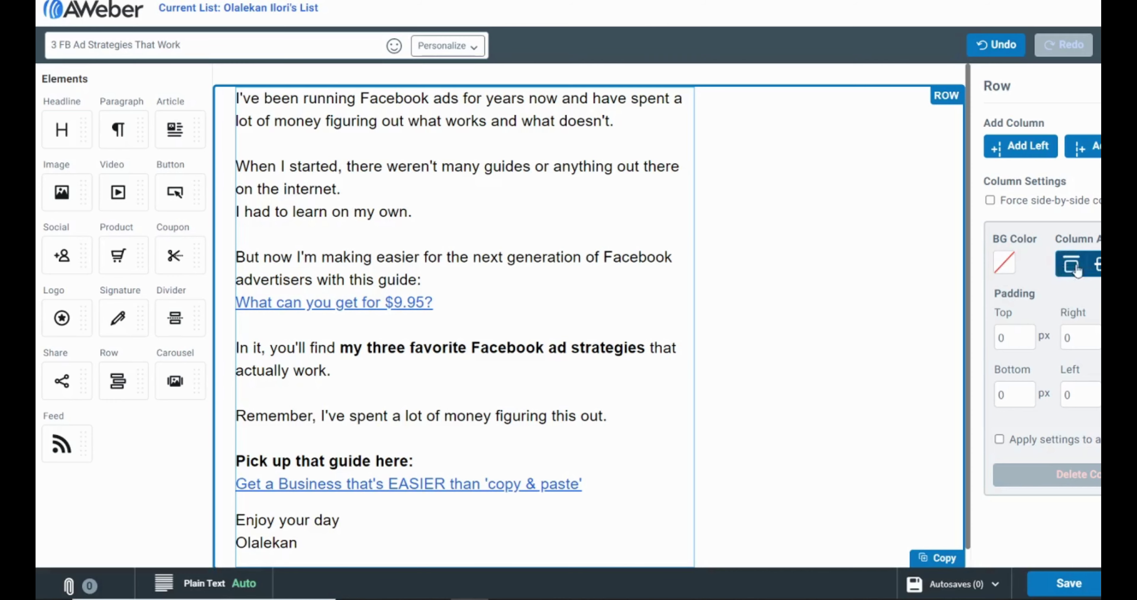
drag(226, 328, 335, 336)
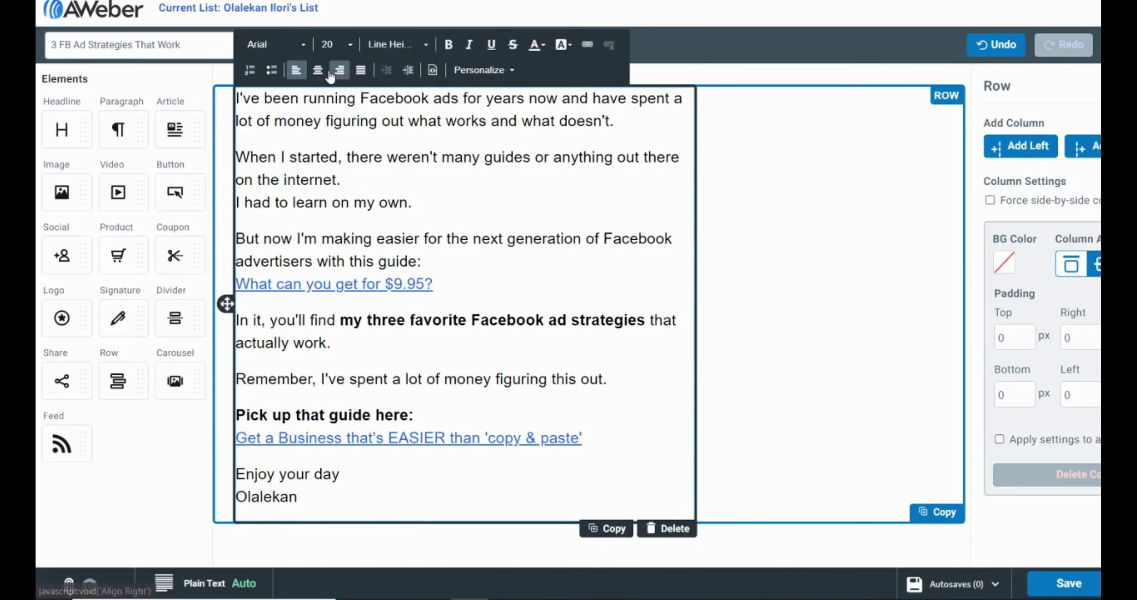
Try to centre the email's opening paragraph
click(318, 72)
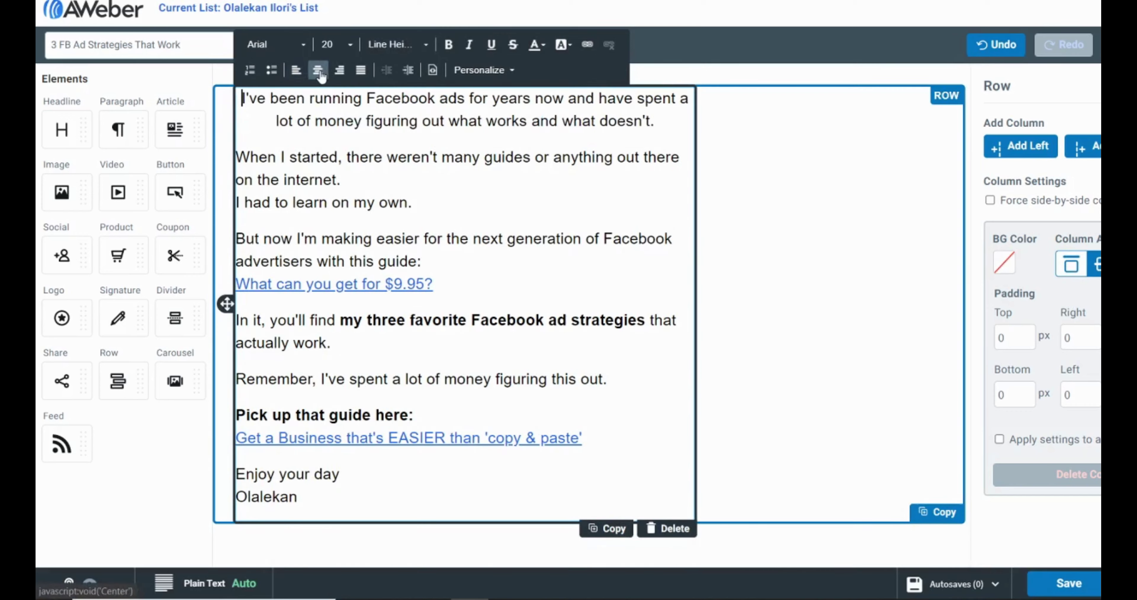
click(319, 72)
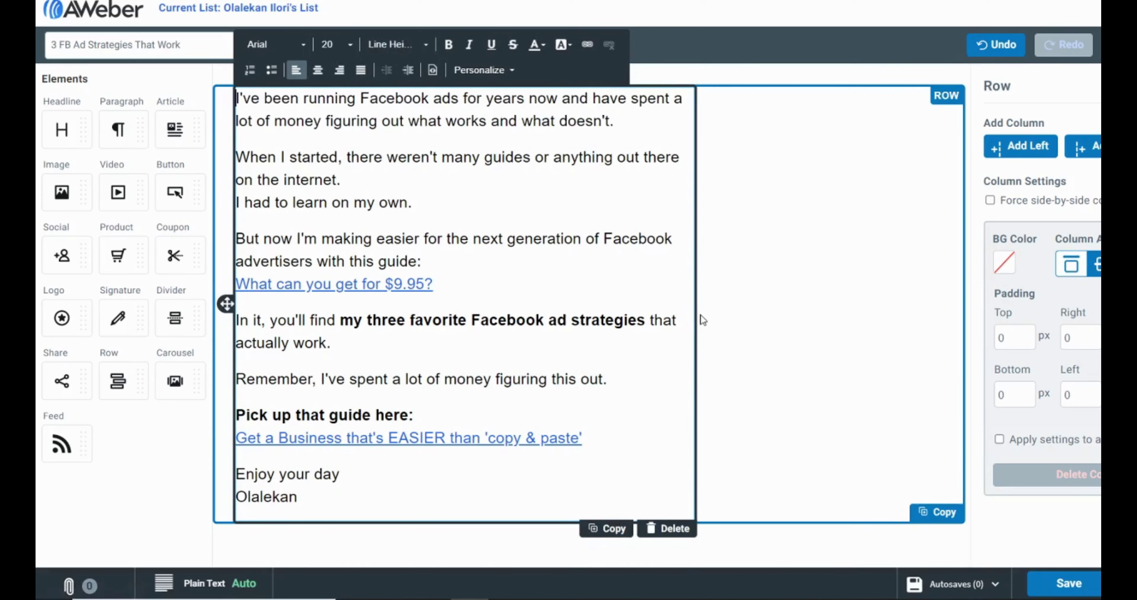
click(941, 95)
click(867, 209)
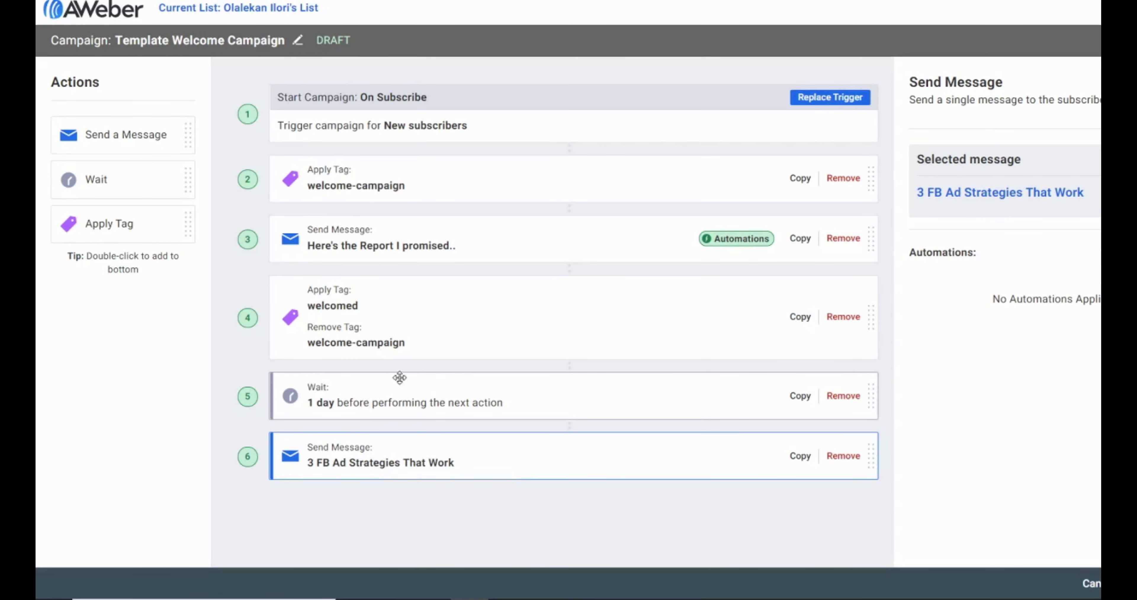
Add a 1-day wait and another Send Message action to the campaign, and create its message in the Drag & Drop Email Builder
double_click(123, 173)
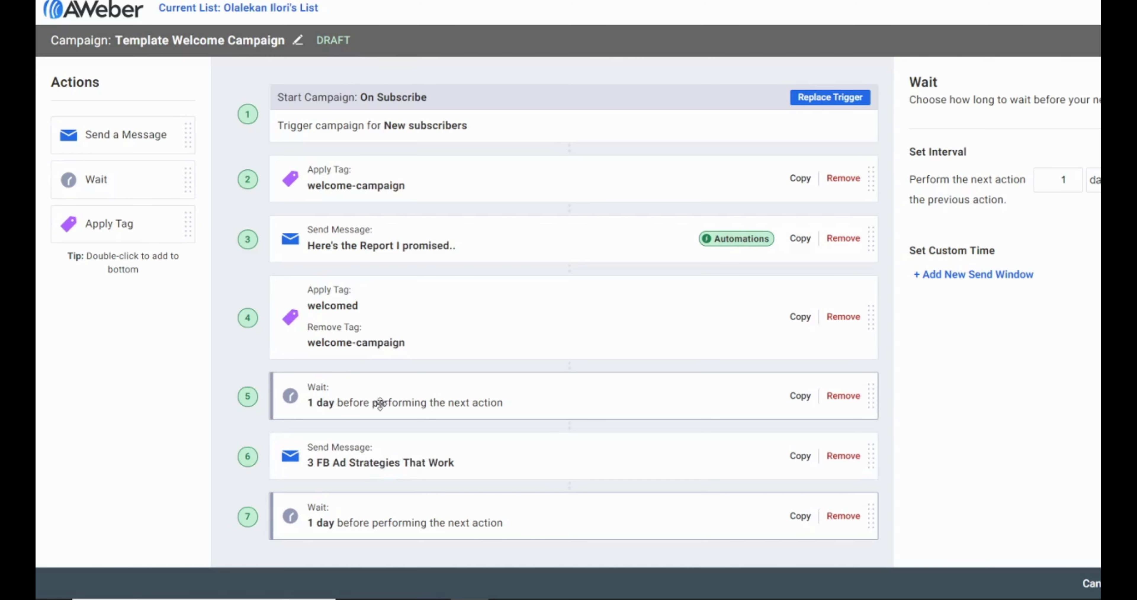
double_click(117, 137)
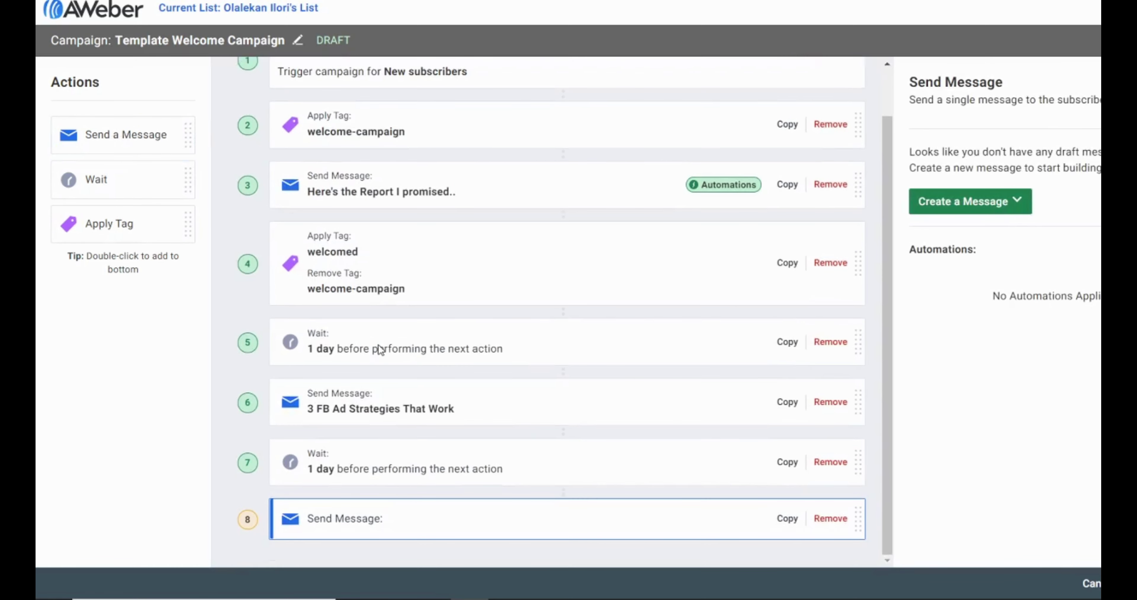
mouse_move(662, 598)
click(1007, 201)
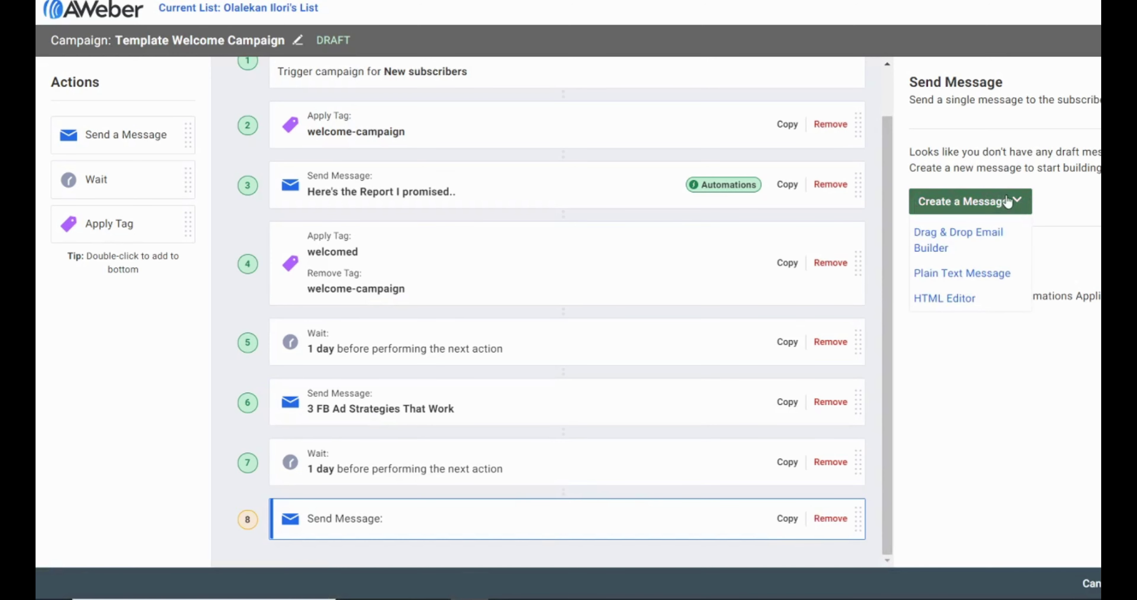
click(966, 243)
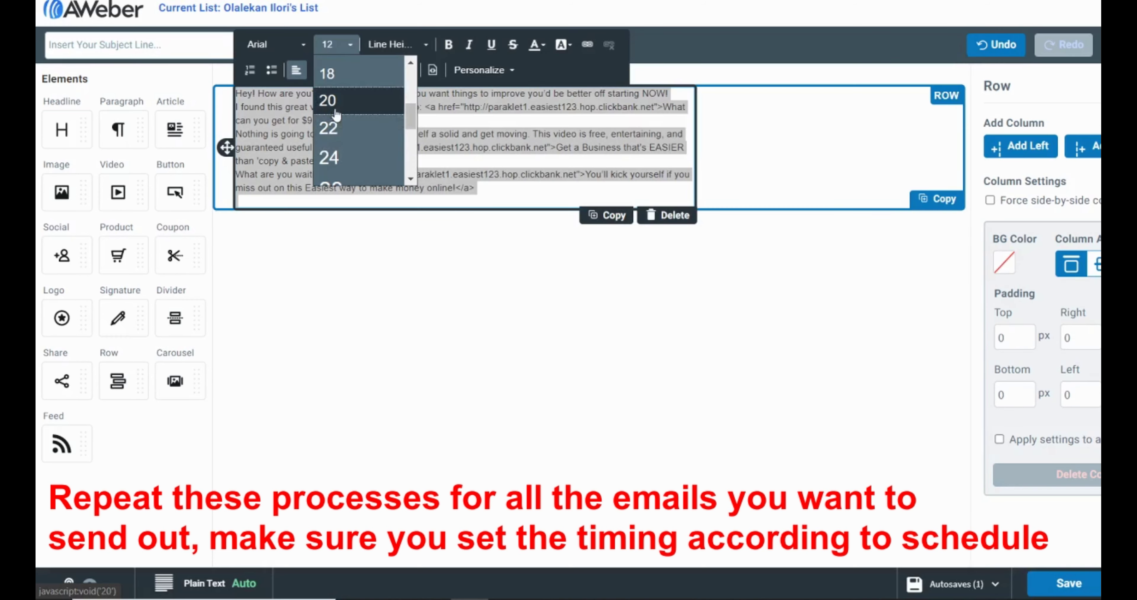
Set the pasted email text to font size 20 and insert a blank line between each of its paragraphs
click(340, 106)
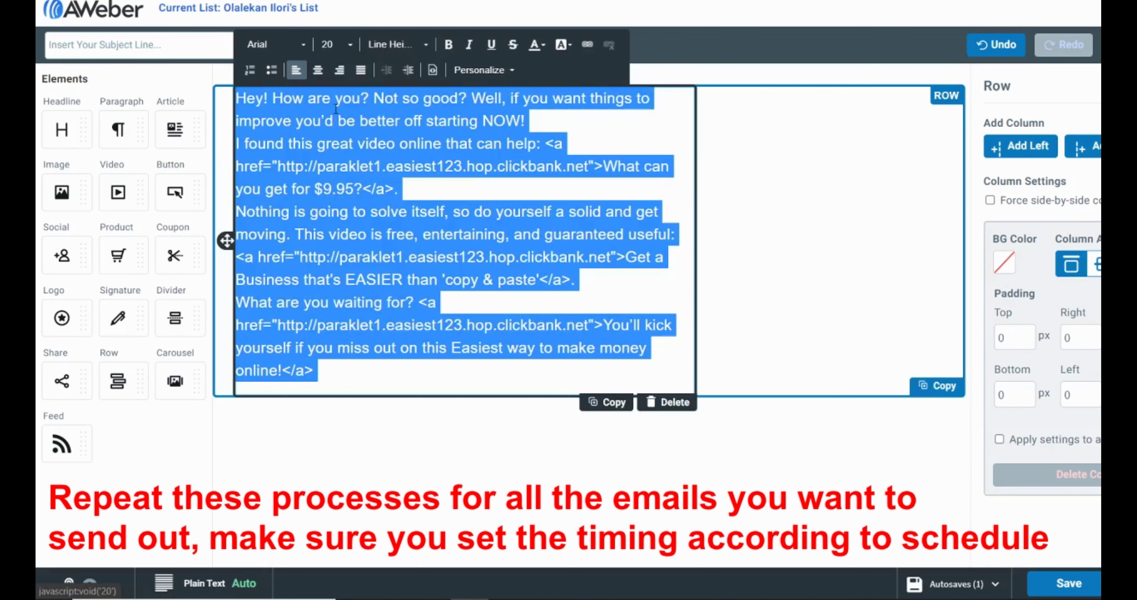
click(424, 169)
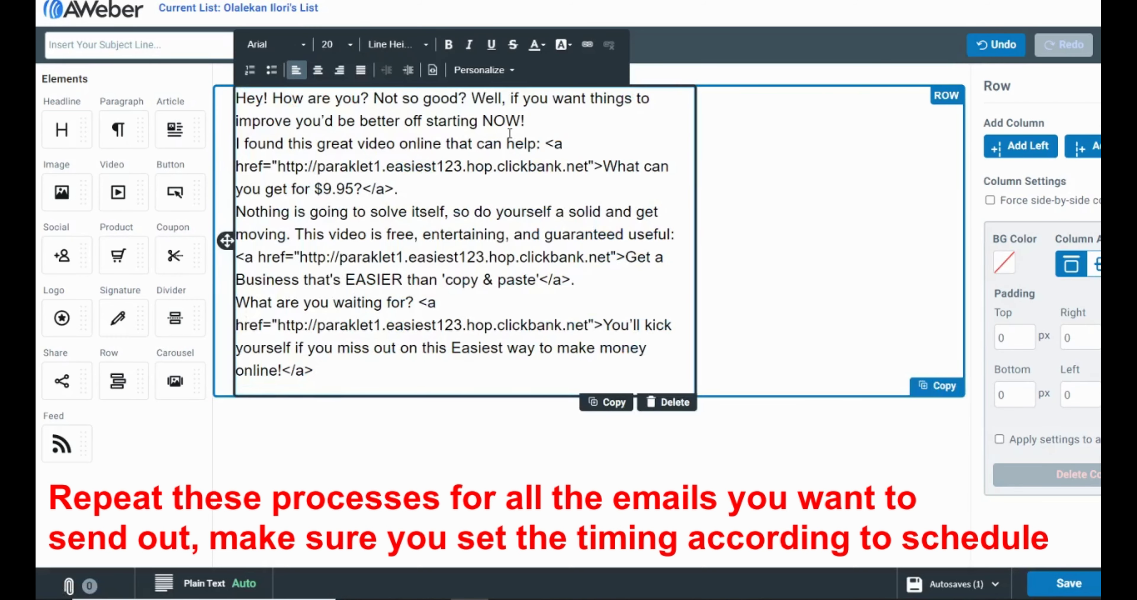
click(533, 120)
key(Return)
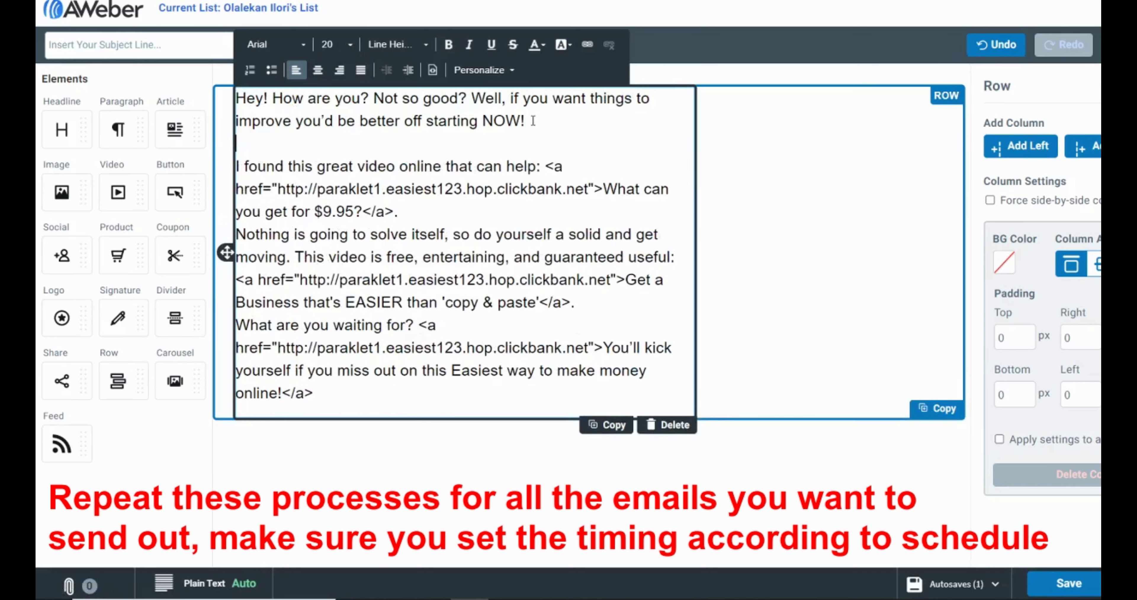
click(458, 215)
key(Return)
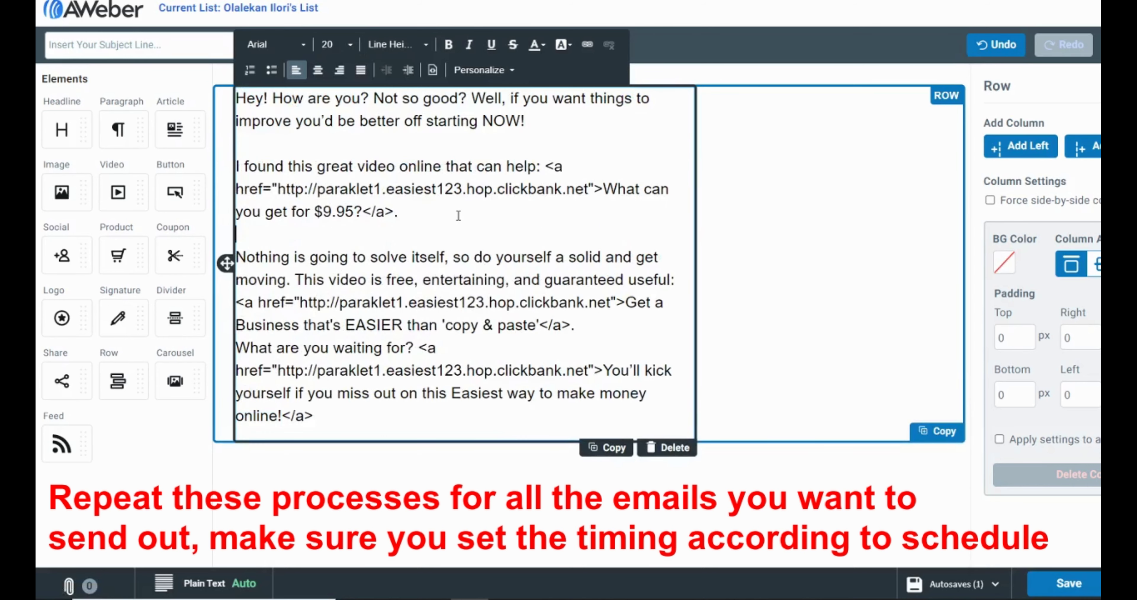
click(585, 329)
key(Return)
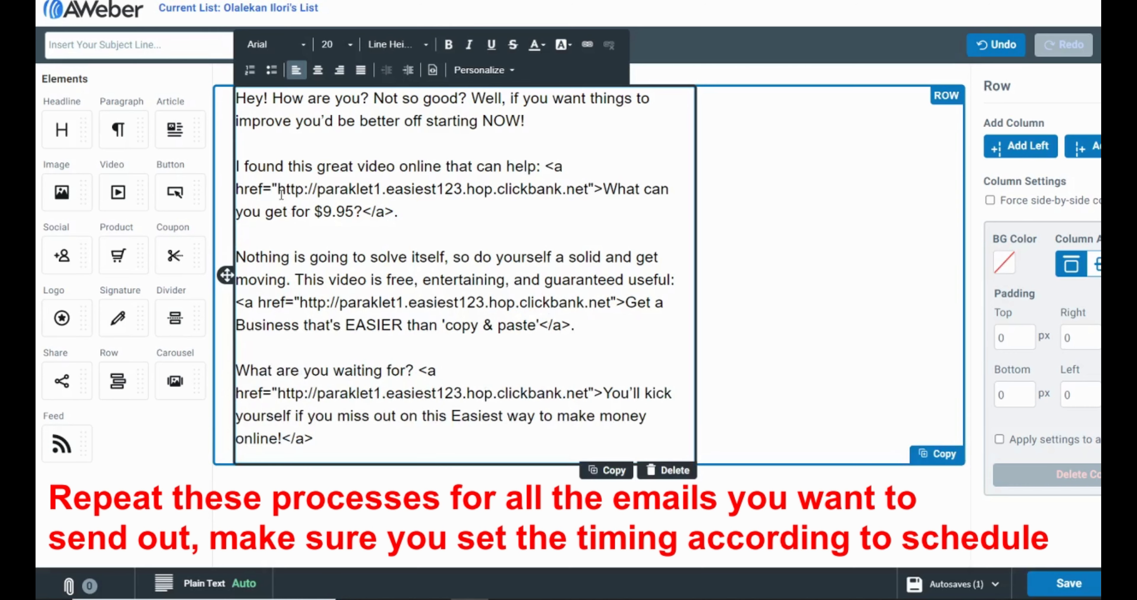
Cut the URL from the first raw HTML link and delete its anchor tags and closing period, leaving "What can you get for $9.95?"
drag(278, 189, 589, 190)
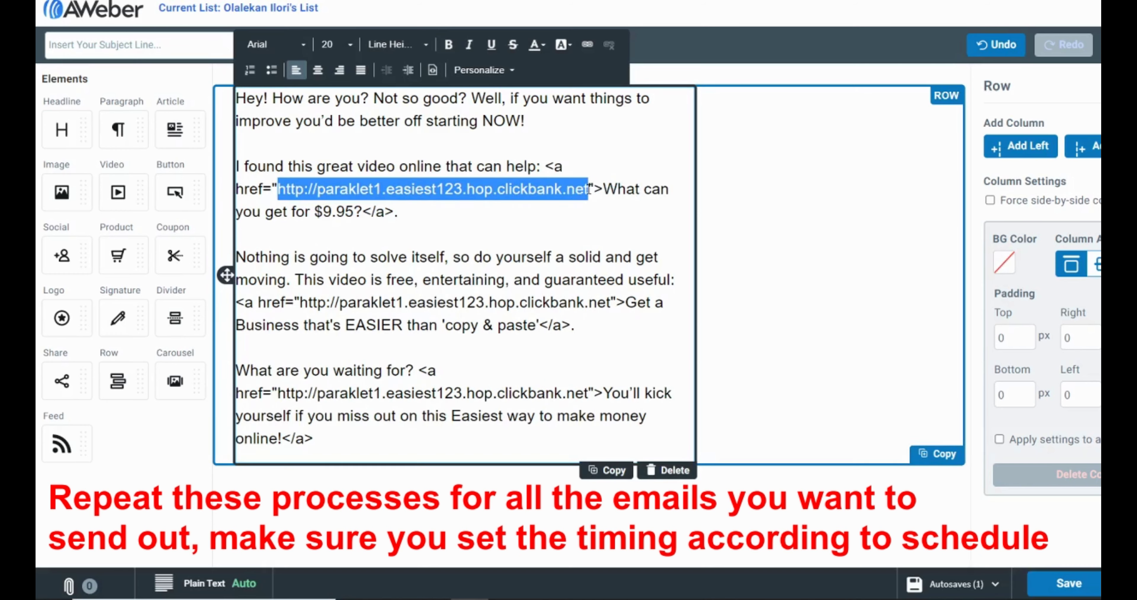
key(BackSpace)
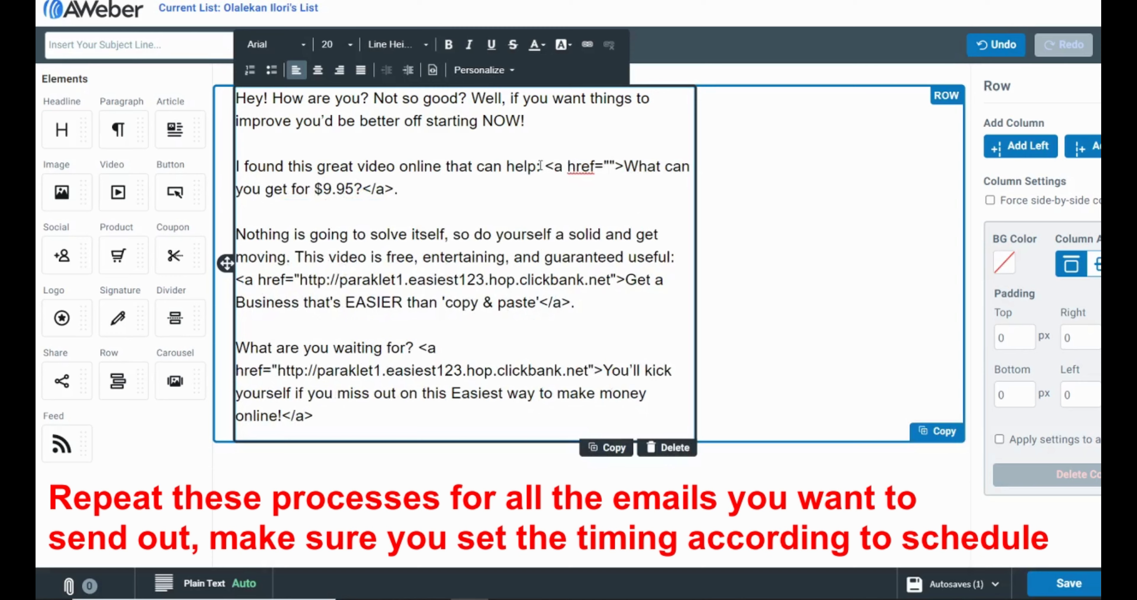
drag(546, 167, 622, 166)
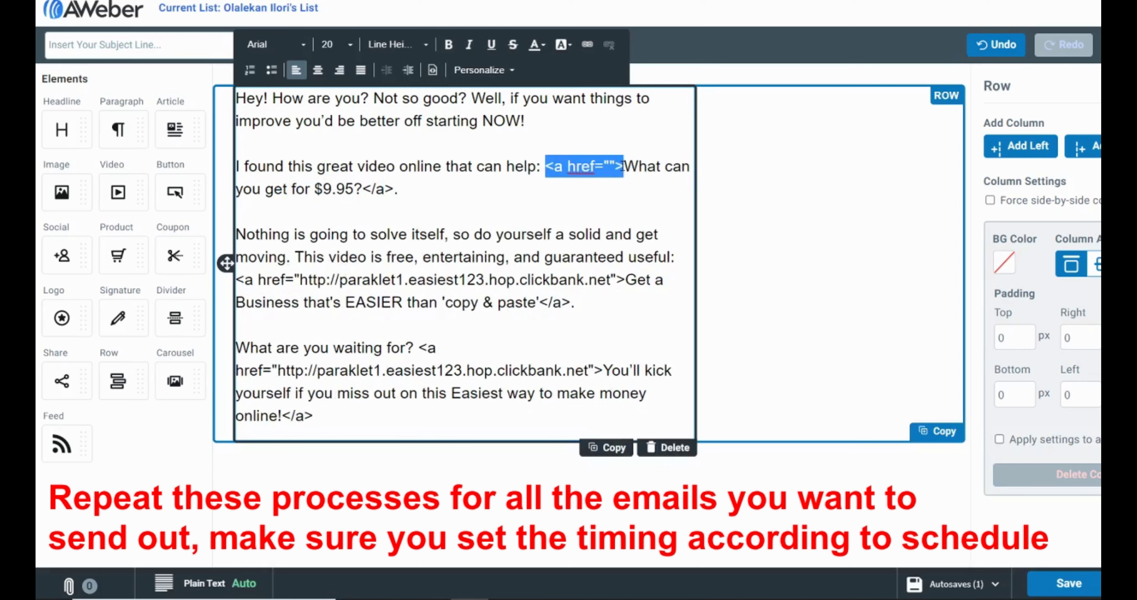
key(BackSpace)
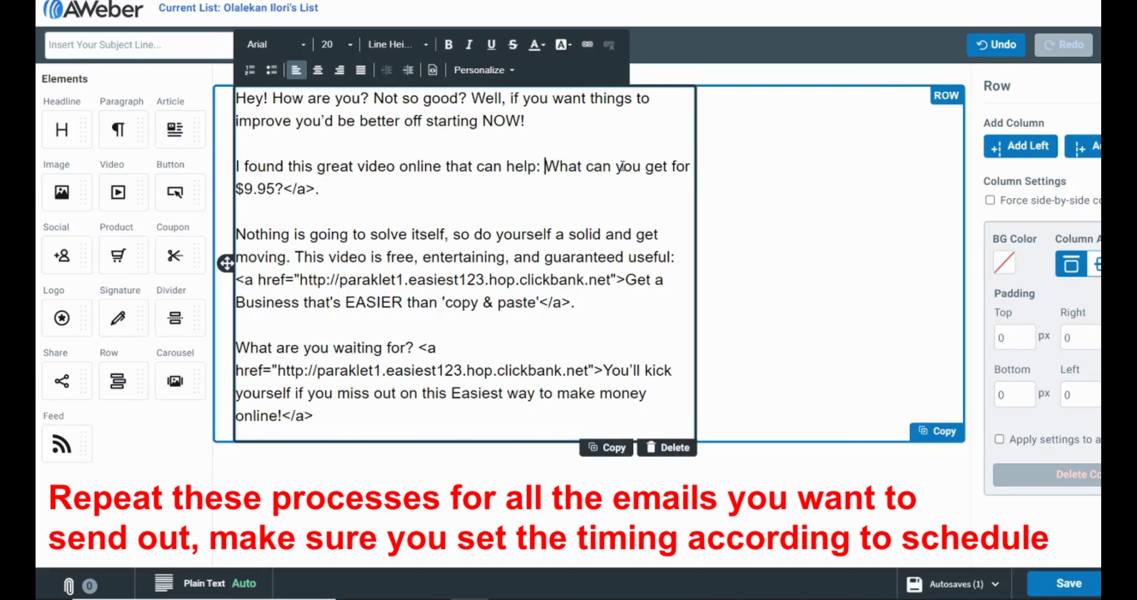
click(342, 191)
key(BackSpace)
key(BackSpace)
key(BackSpace)
key(BackSpace)
key(BackSpace)
drag(546, 165, 568, 205)
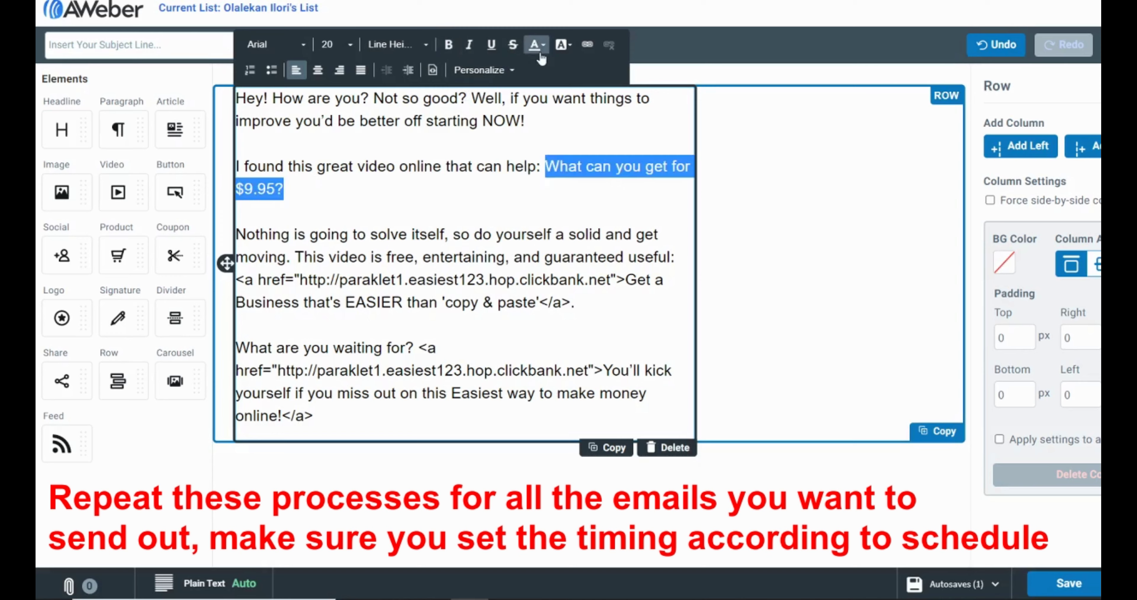
click(584, 41)
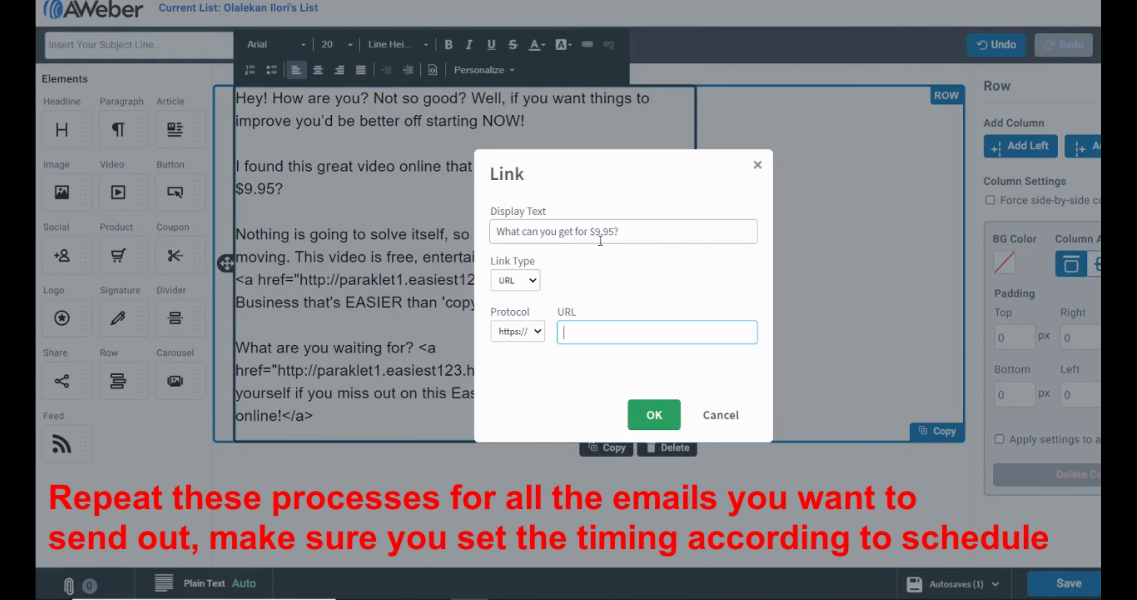
key(ctrl+v)
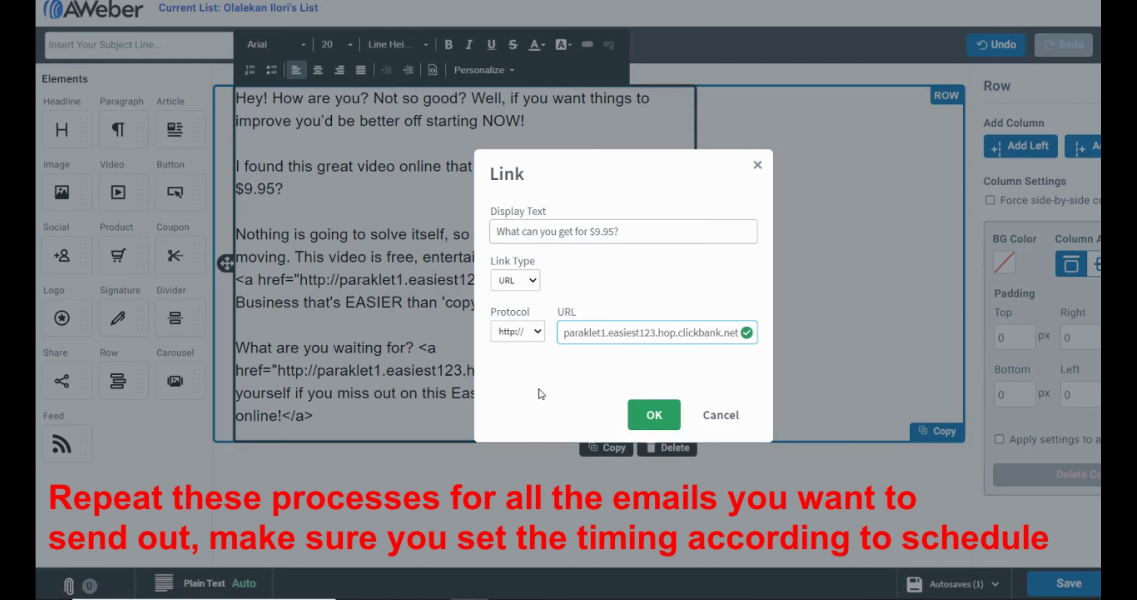
click(647, 415)
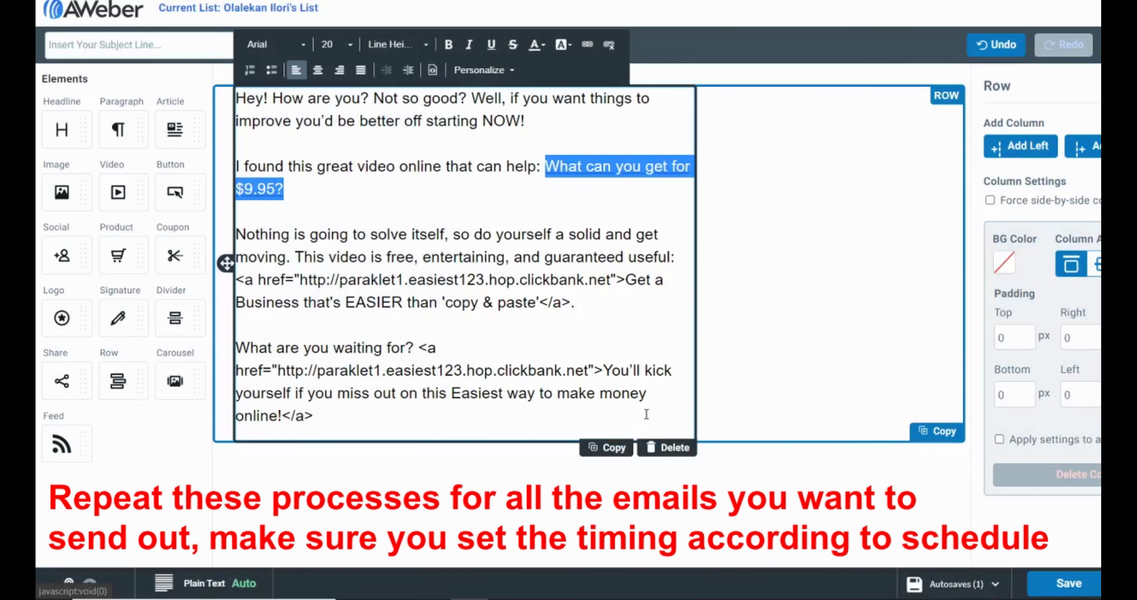
click(378, 210)
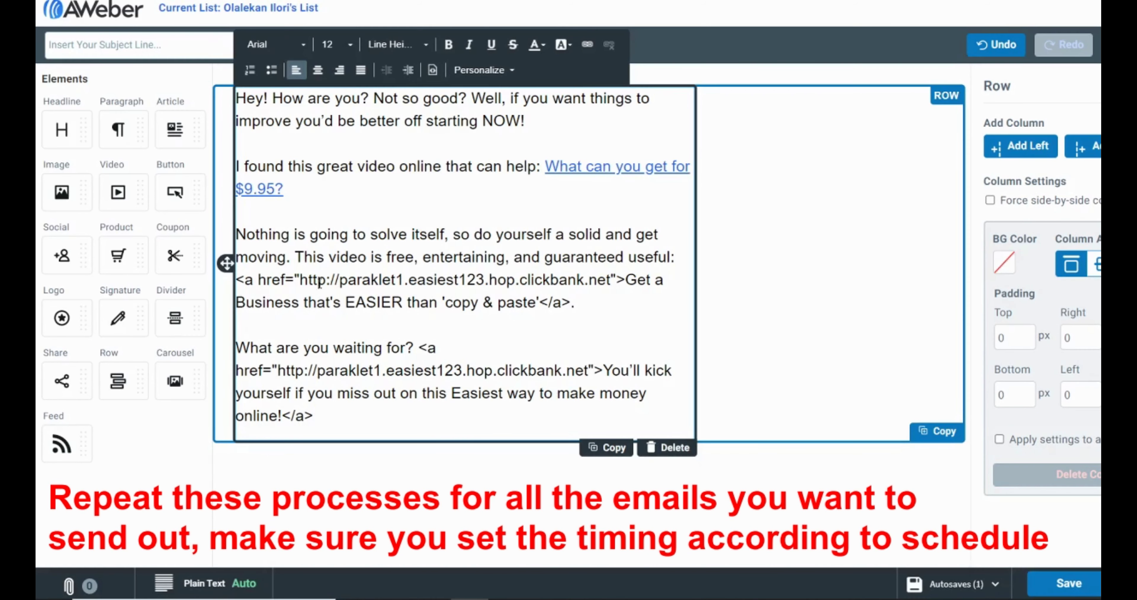
Cut the URL from the second raw HTML link and delete its anchor tags and period, leaving "Get a Business that's EASIER than 'copy & paste'"
drag(300, 279, 615, 272)
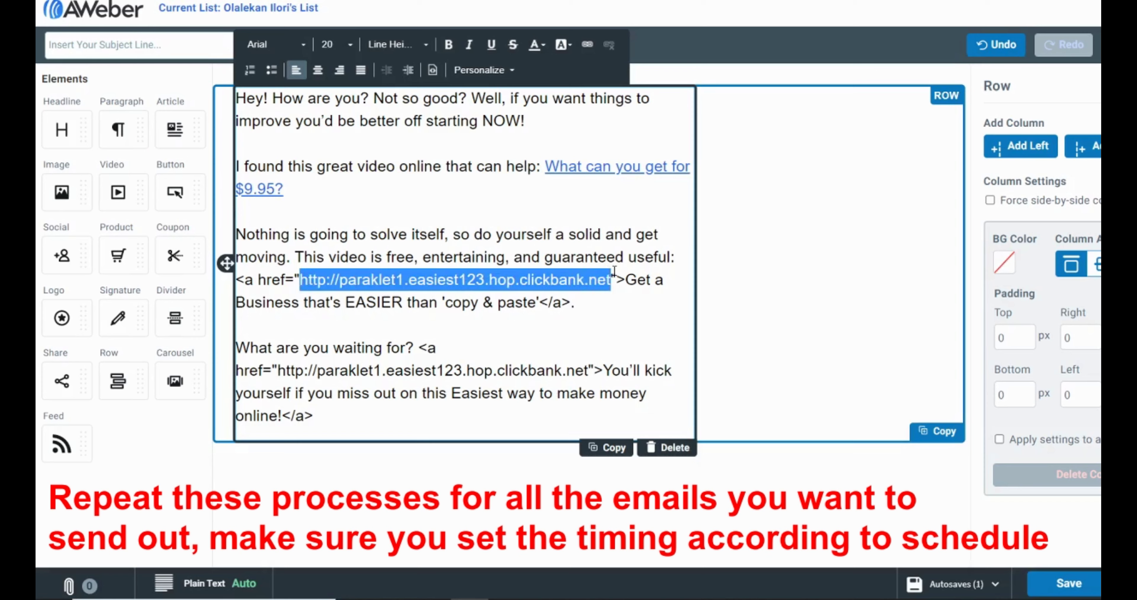
right_click(572, 277)
click(616, 183)
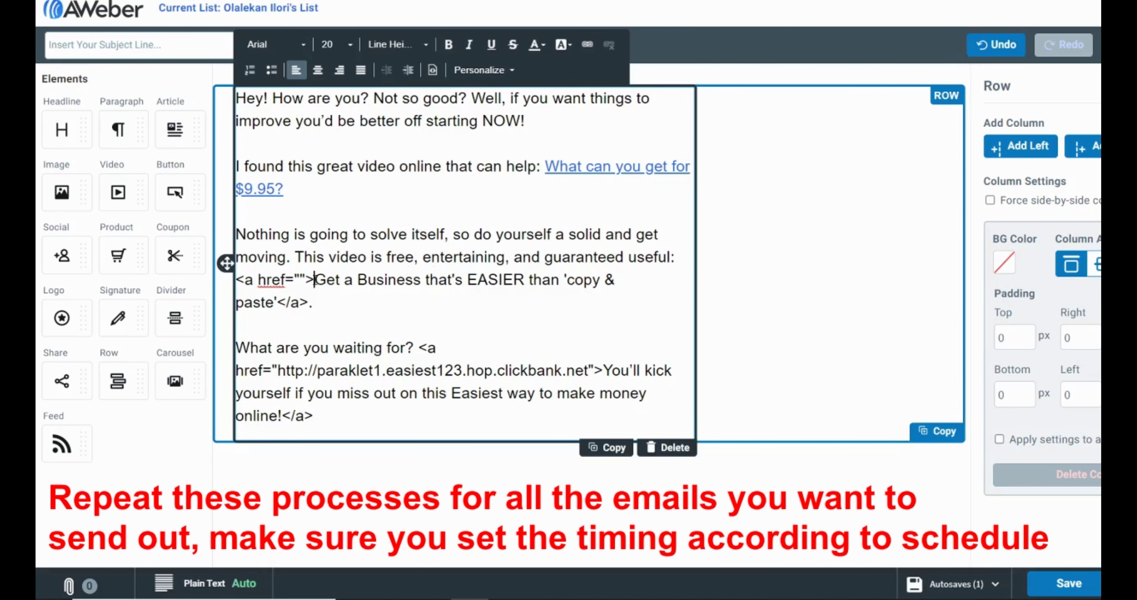
drag(314, 279, 236, 281)
key(BackSpace)
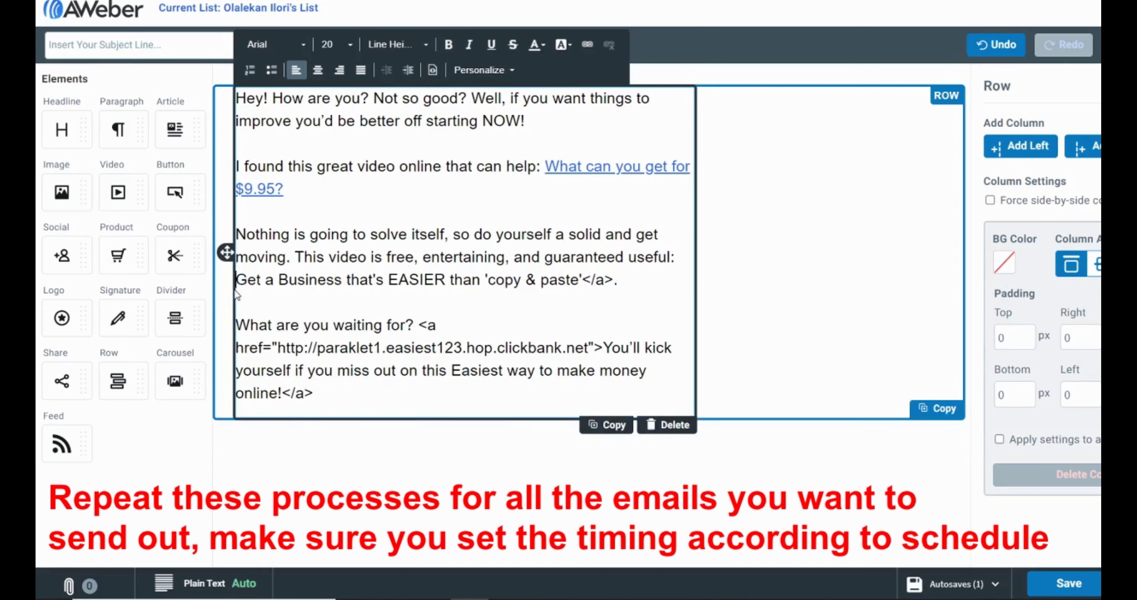
drag(619, 279, 232, 291)
key(BackSpace)
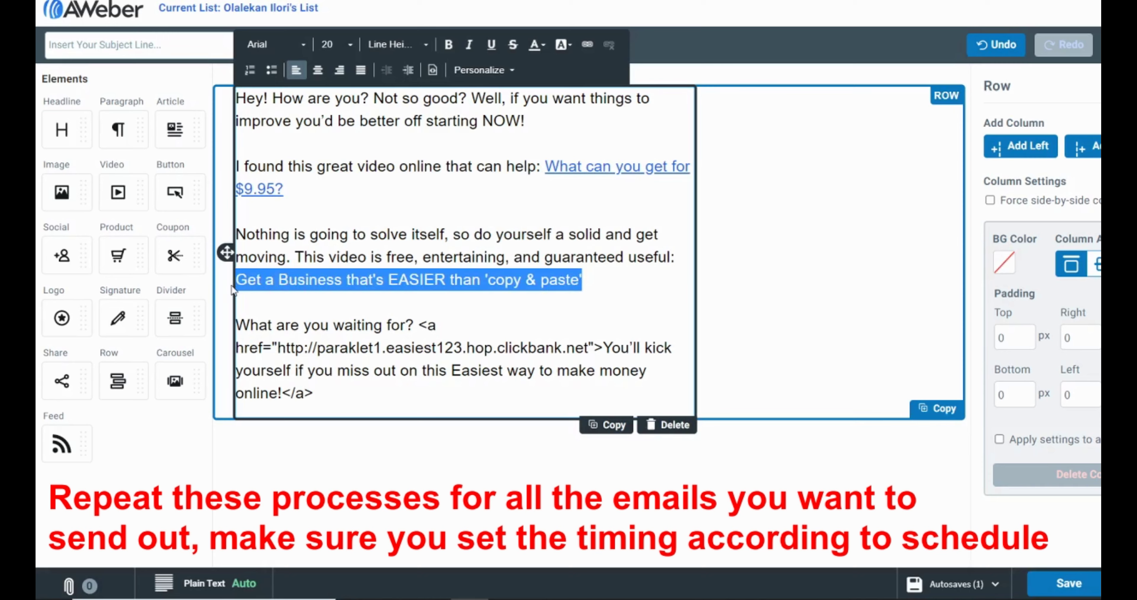
click(586, 44)
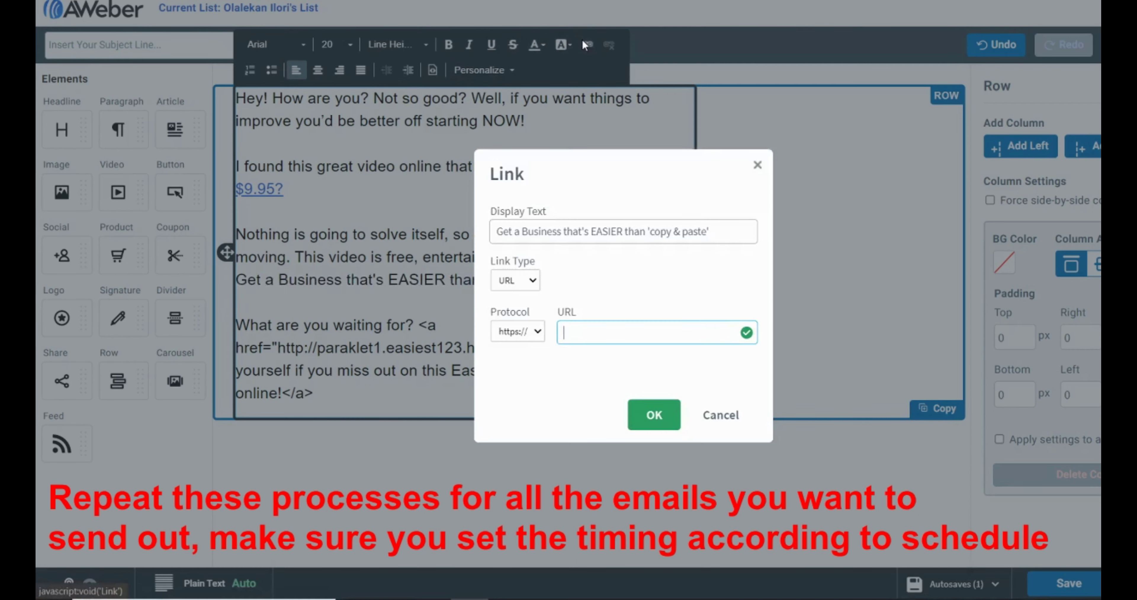
click(567, 328)
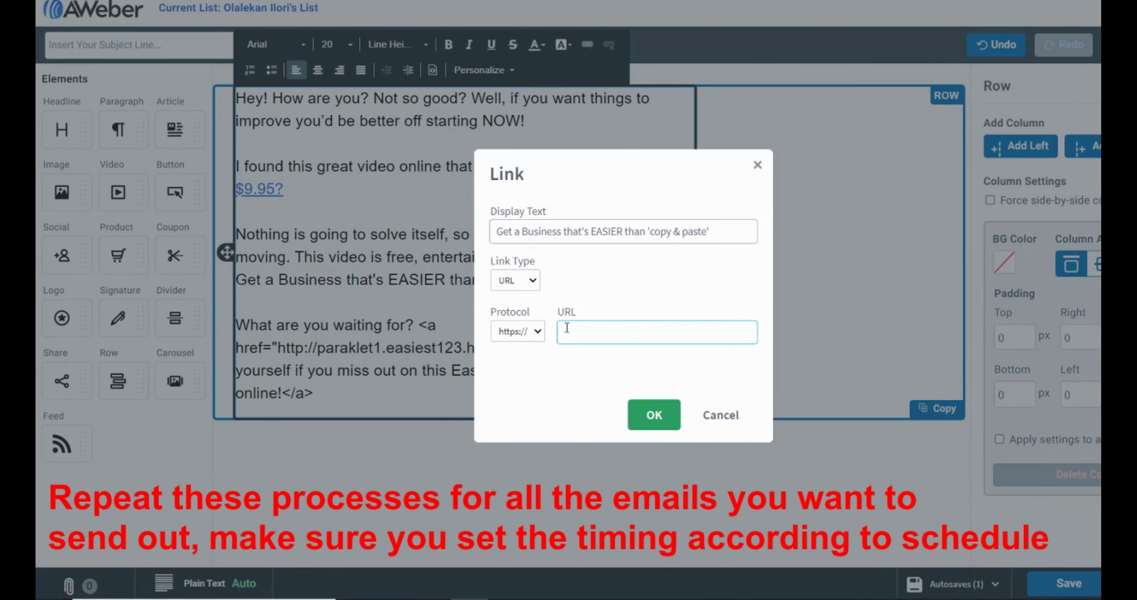
key(ctrl+v)
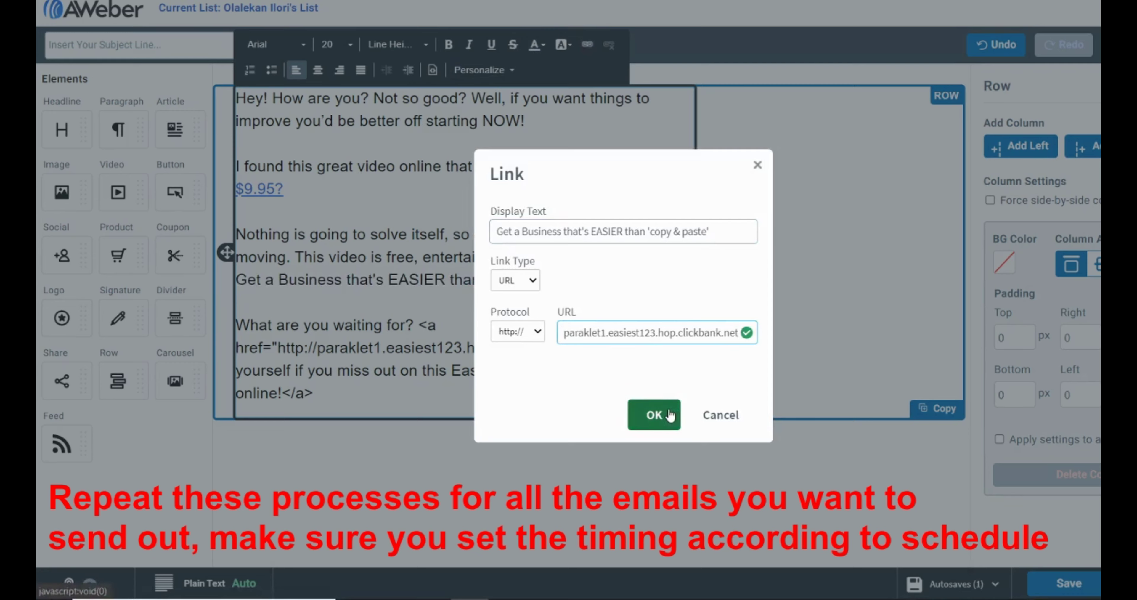
click(654, 414)
click(392, 329)
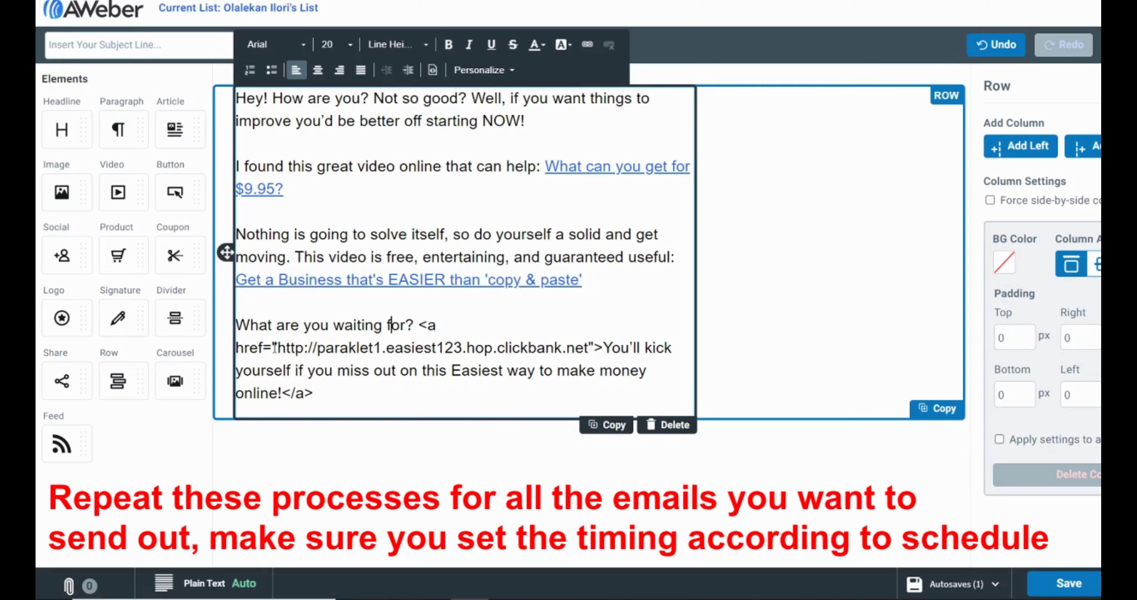
Cut the URL from the raw HTML link in the "What are you waiting for?" paragraph and delete its anchor tags
drag(278, 347, 240, 349)
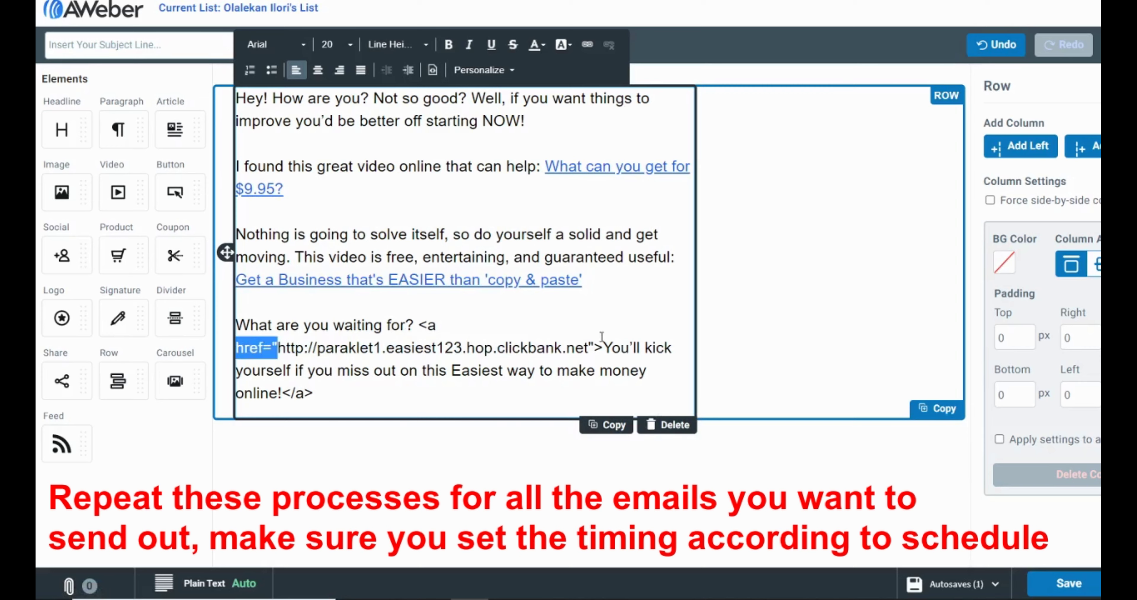
shift+click(595, 340)
shift+click(590, 348)
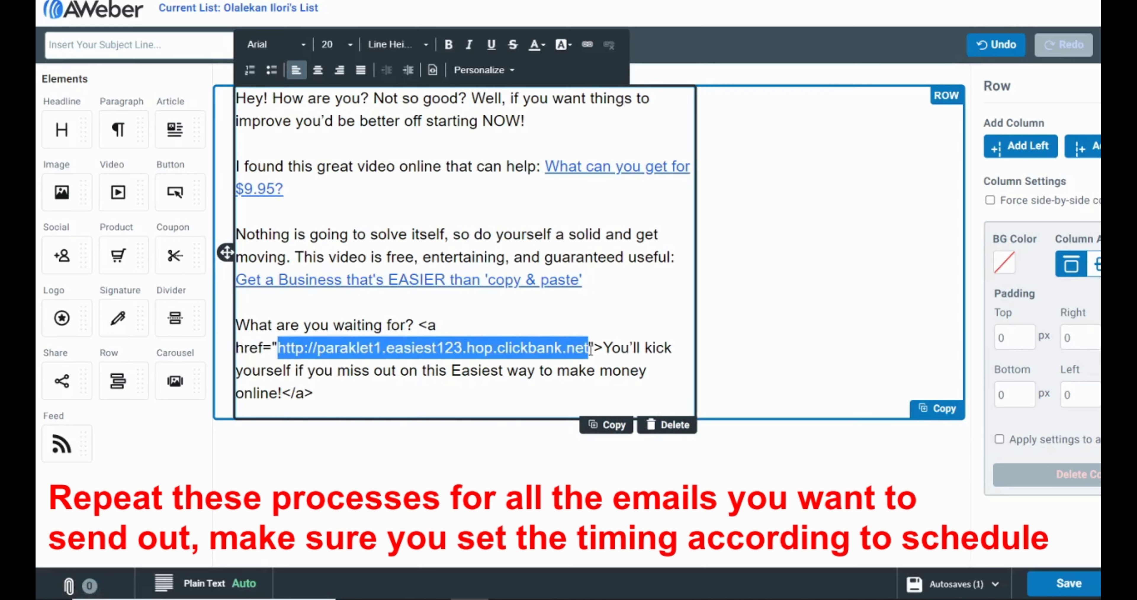
right_click(549, 348)
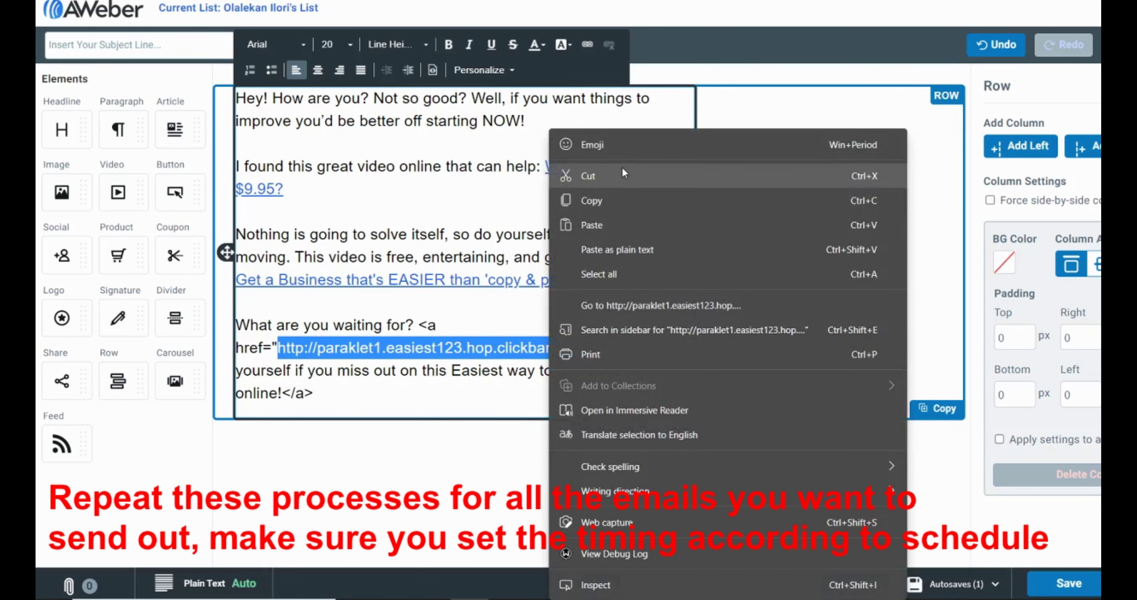
click(623, 167)
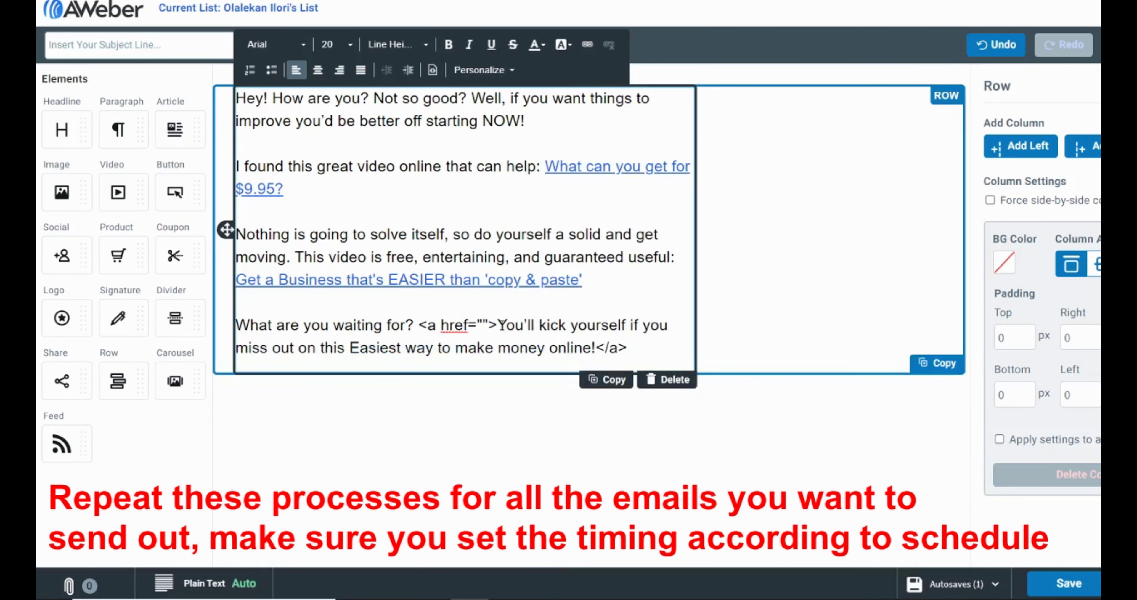
drag(498, 326, 423, 324)
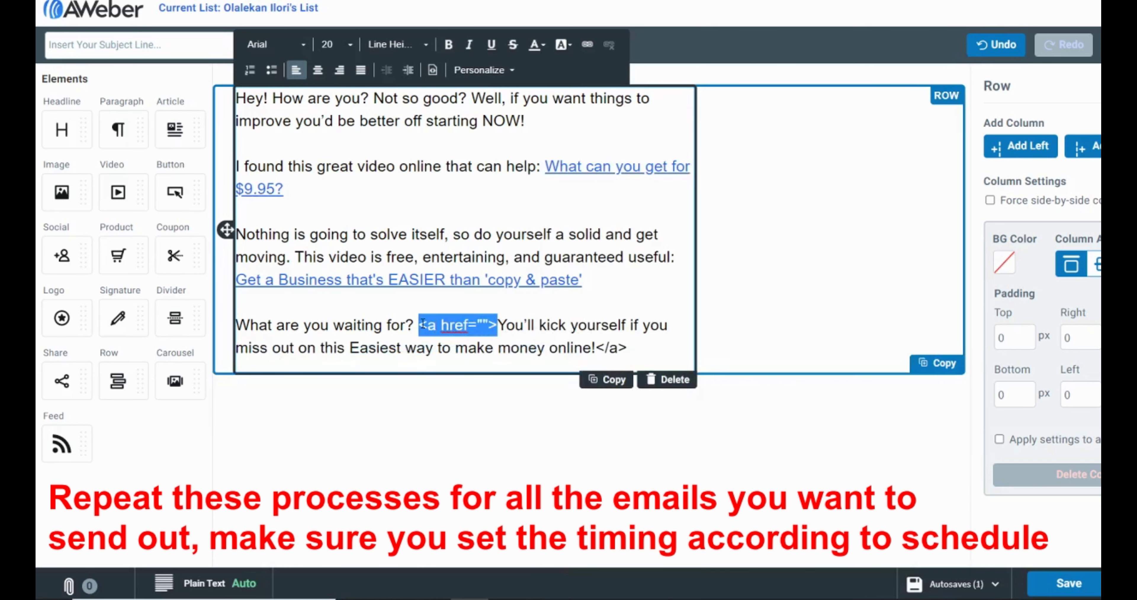
key(BackSpace)
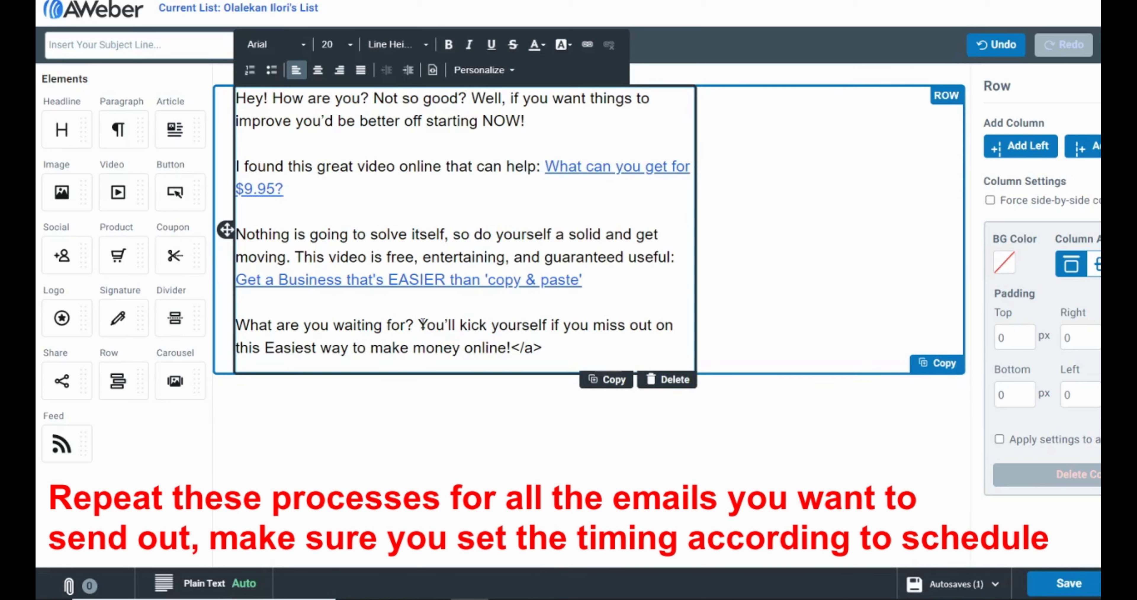
click(544, 355)
key(BackSpace)
key(BackSpace)
key(BackSpace)
key(BackSpace)
drag(265, 351, 513, 349)
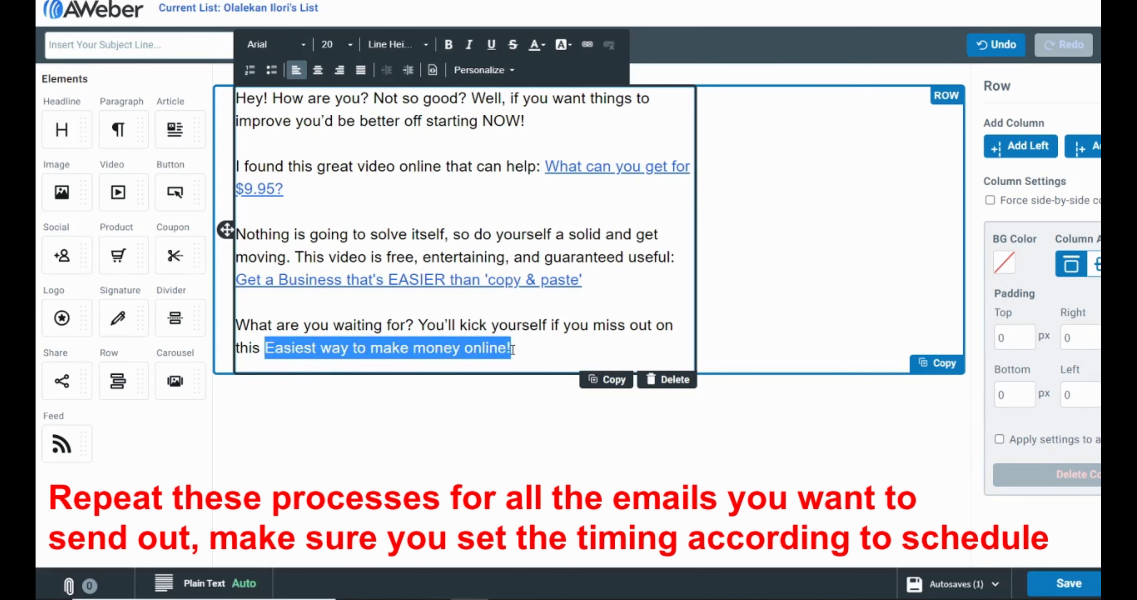
click(587, 44)
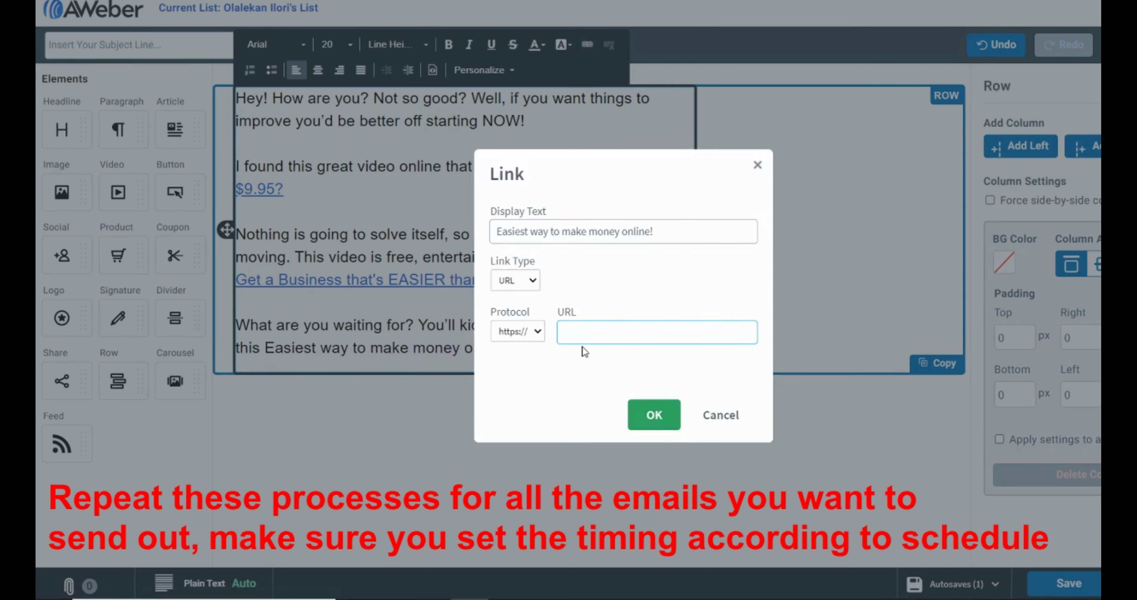
key(ctrl+v)
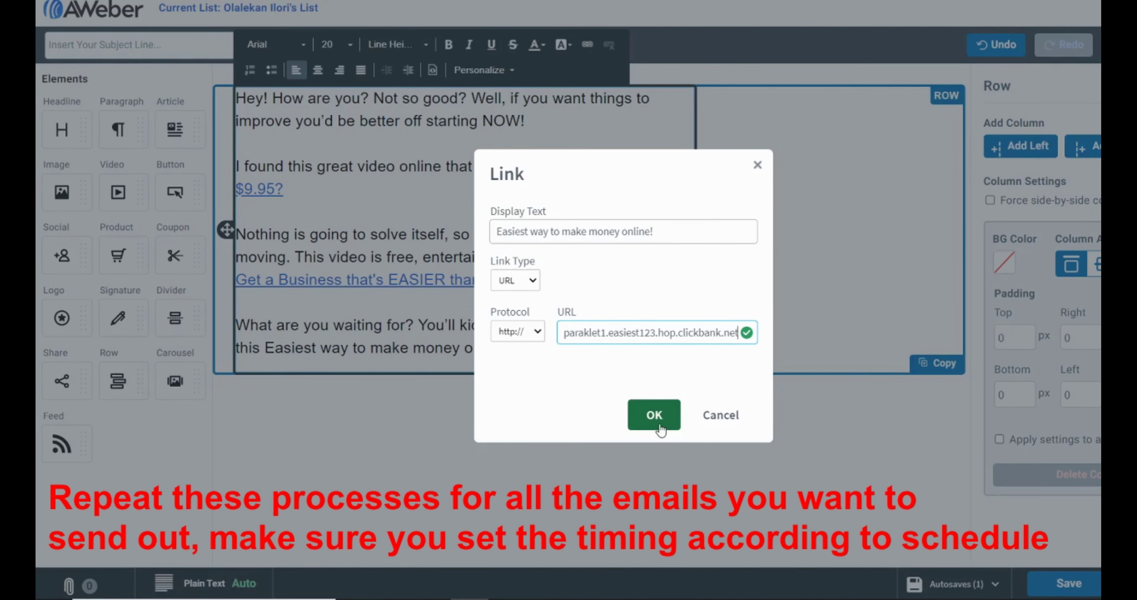
click(661, 426)
Add the closing line "Talk to you soon" below the last paragraph, separated by a blank line
click(548, 346)
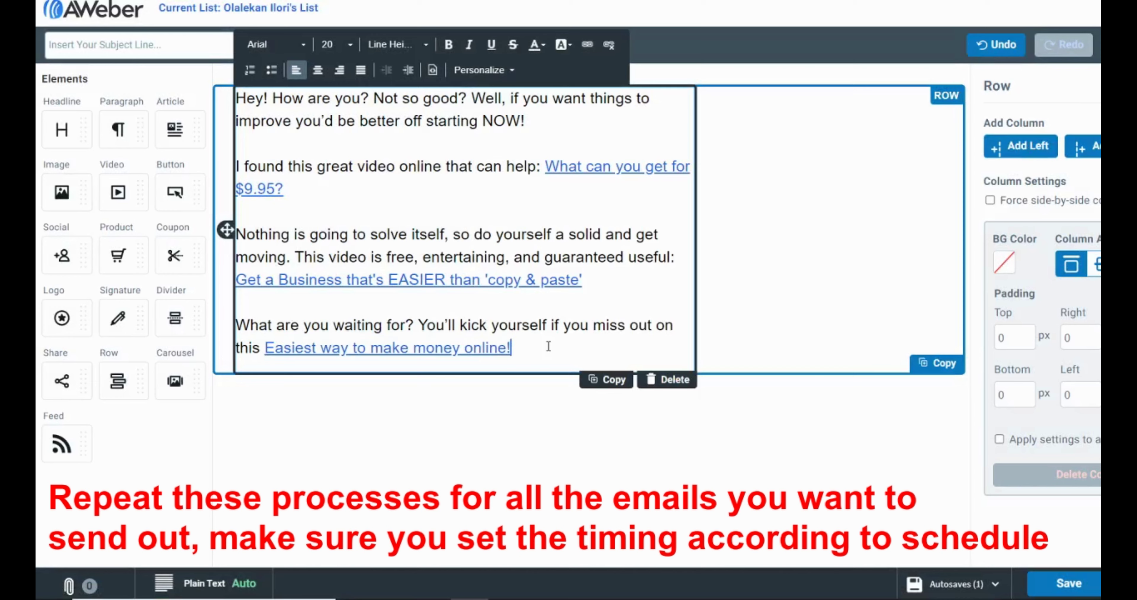
key(Return)
key(Return)
text(T)
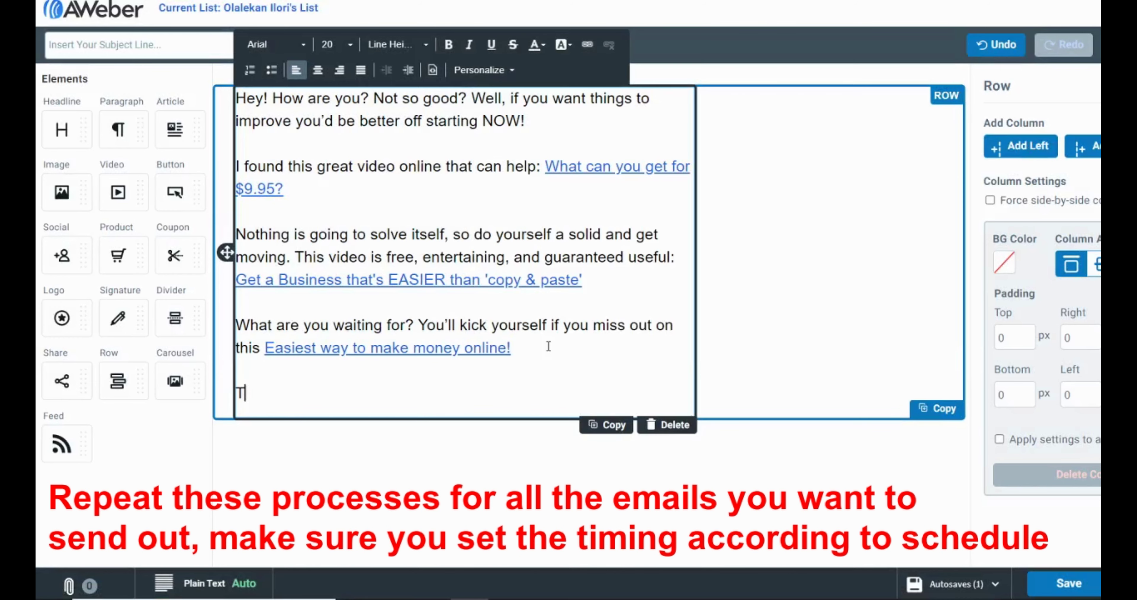
text(alk to)
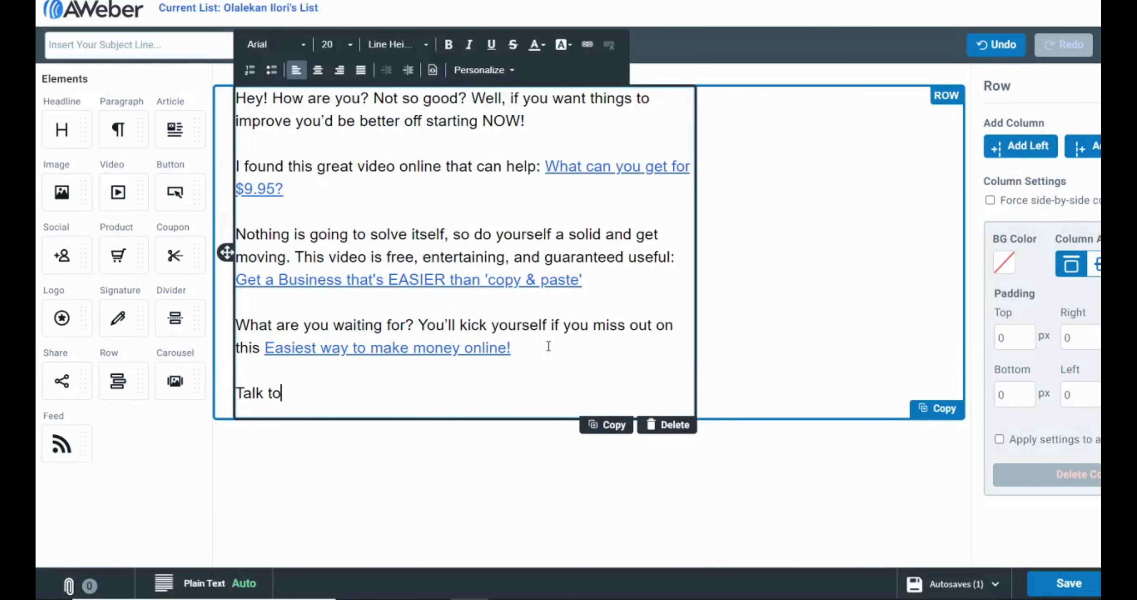
text( you soon)
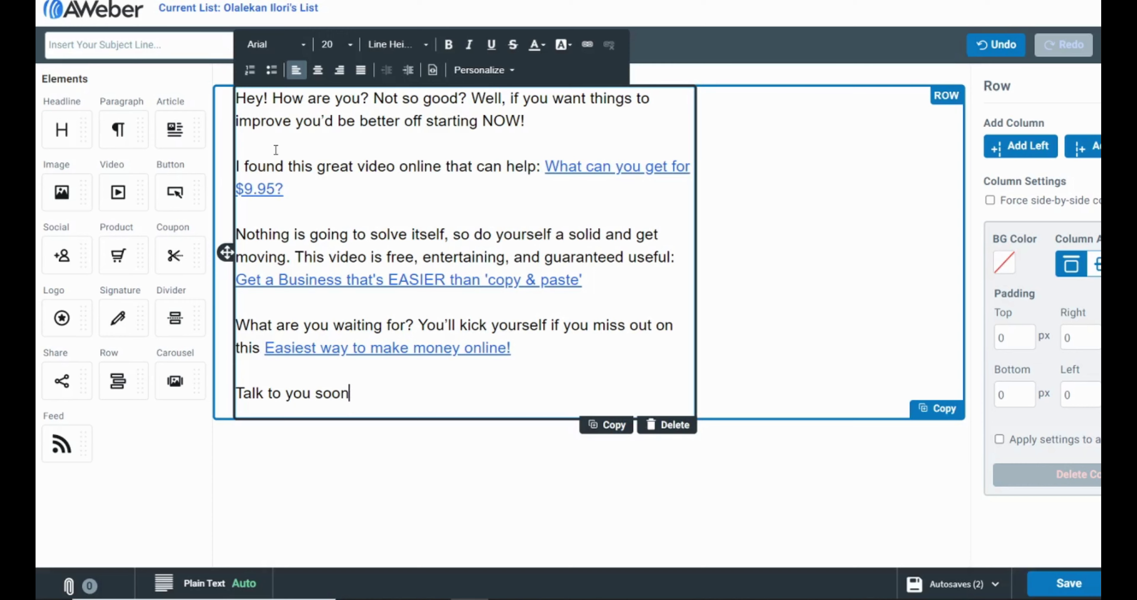
Copy the EMAIL NO.3 subject "No Reason Not to Start Now" from Notepad and paste it as the email's subject line in AWeber
key(alt+Tab)
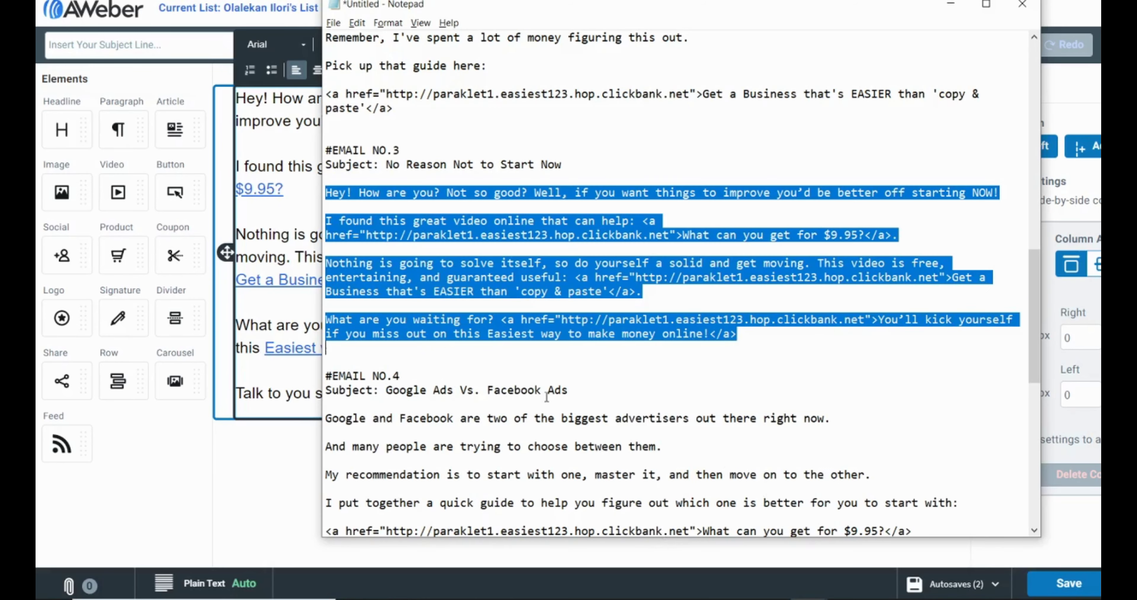
drag(576, 169, 391, 172)
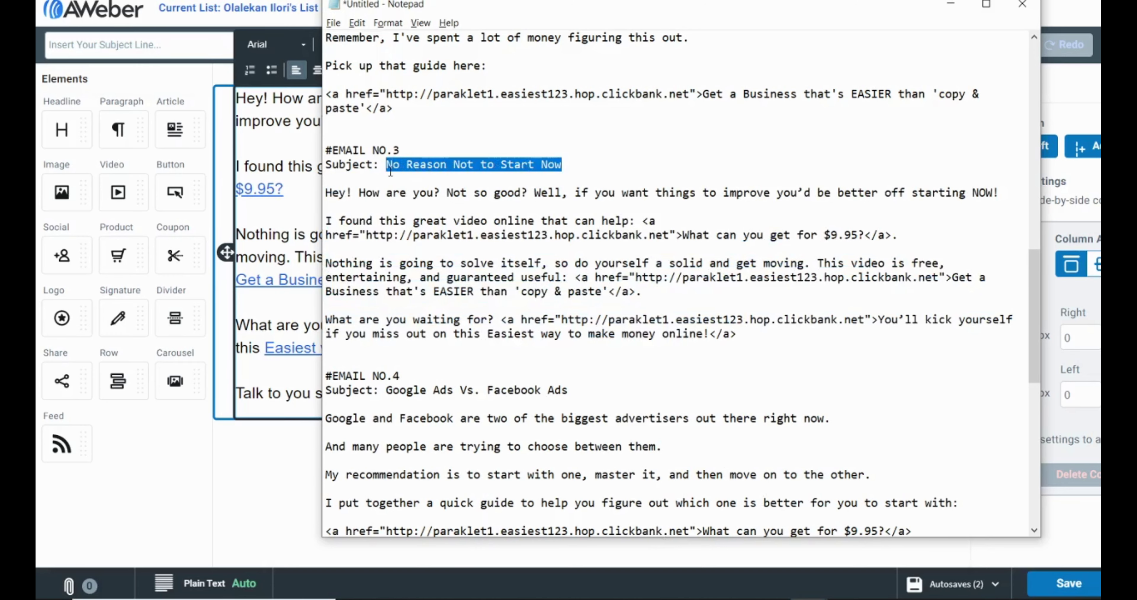
right_click(390, 172)
click(419, 218)
click(179, 40)
key(ctrl+v)
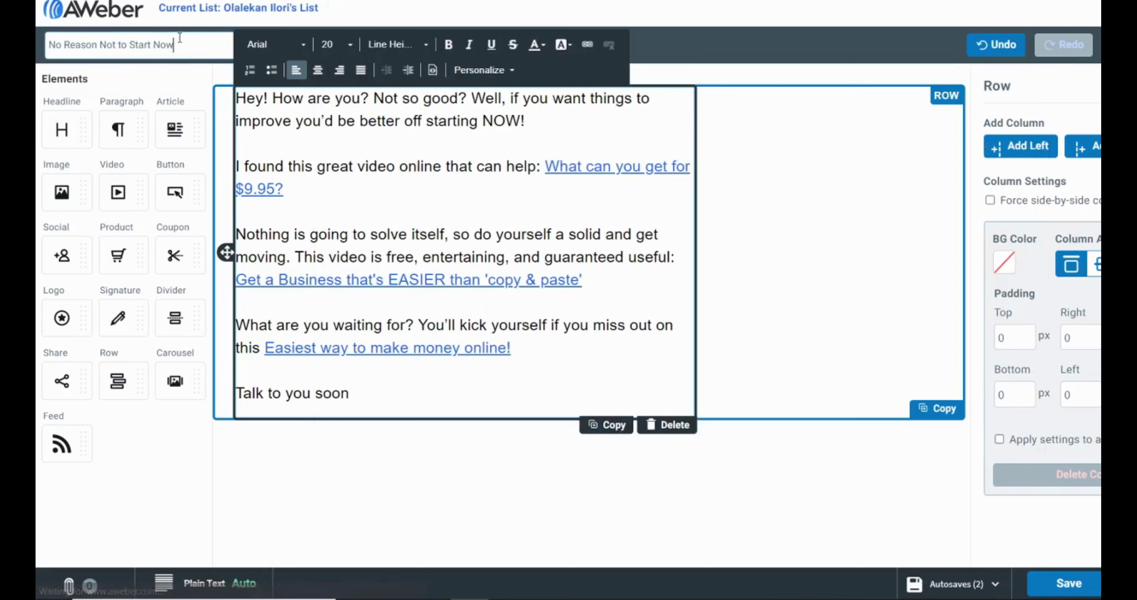
click(837, 281)
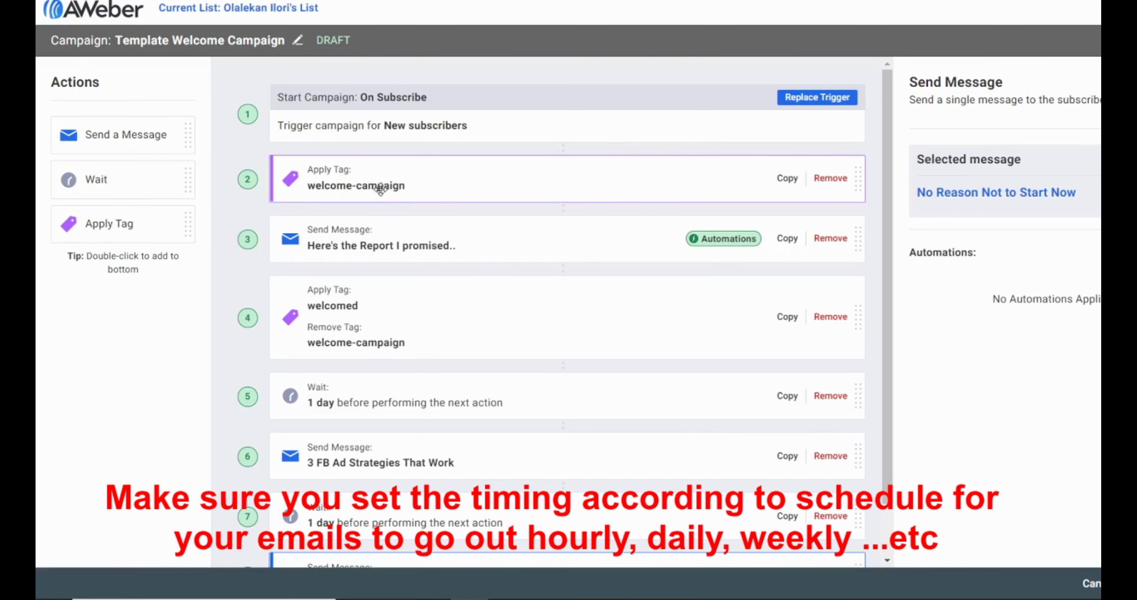
scroll(642, 270, down, 1)
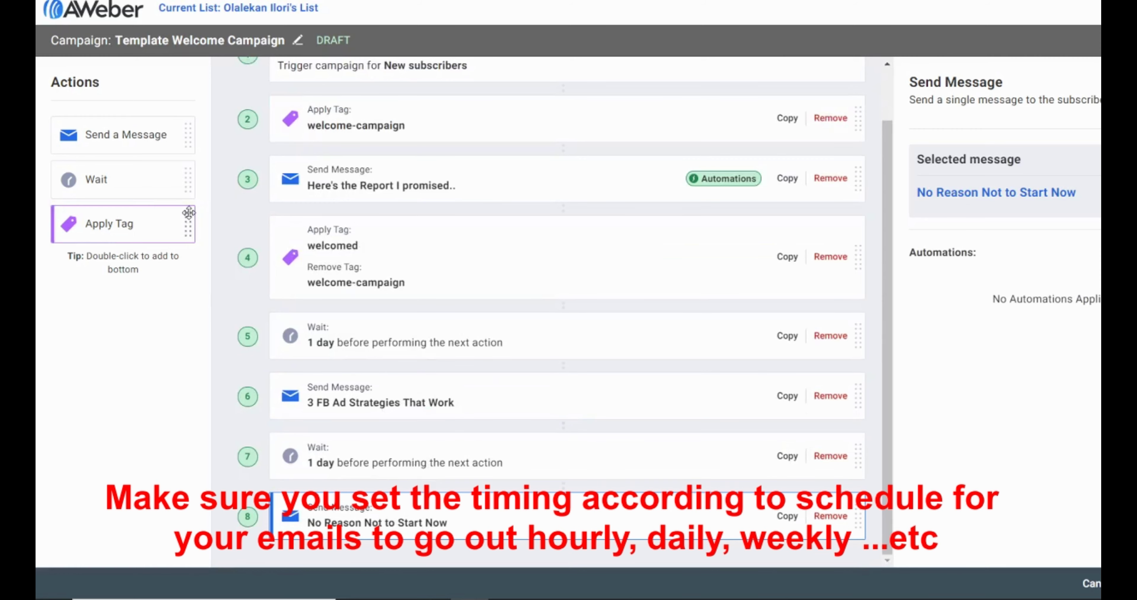
Add a 1 day Wait action after the "No Reason Not to Start Now" message
double_click(127, 186)
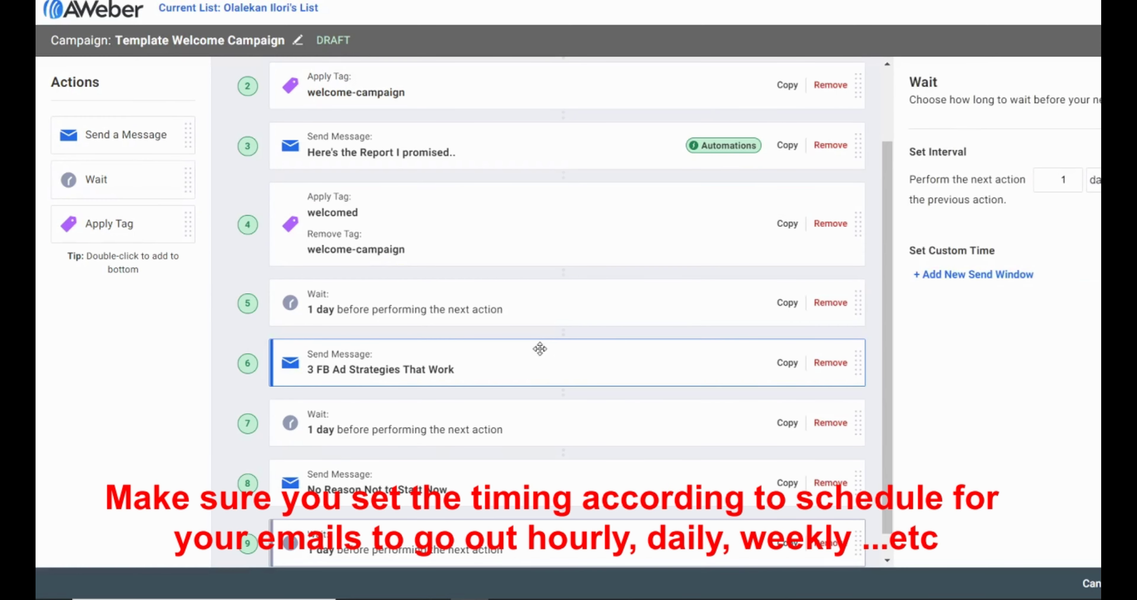
scroll(538, 348, down, 1)
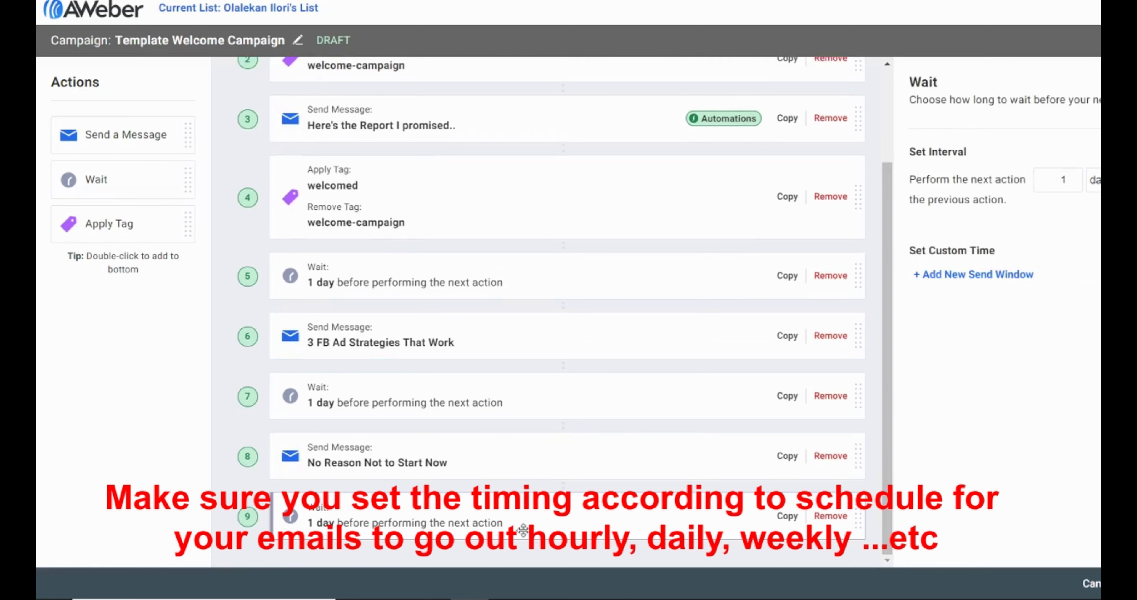
Append a Send Message action to the end of the campaign and create its message with the Drag & Drop Email Builder
double_click(132, 153)
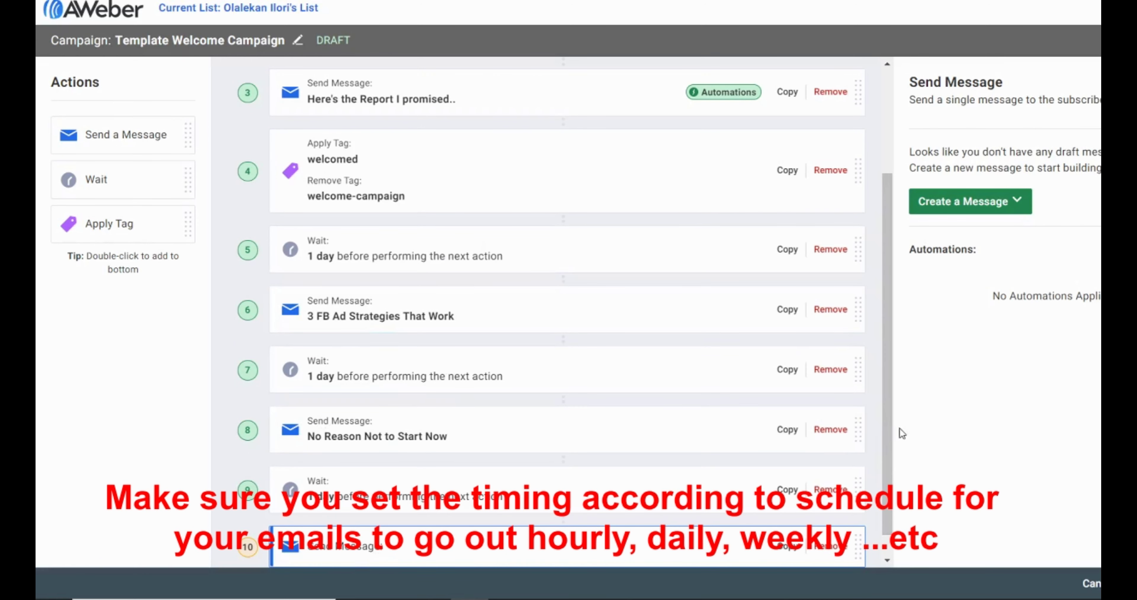
scroll(892, 510, down, 1)
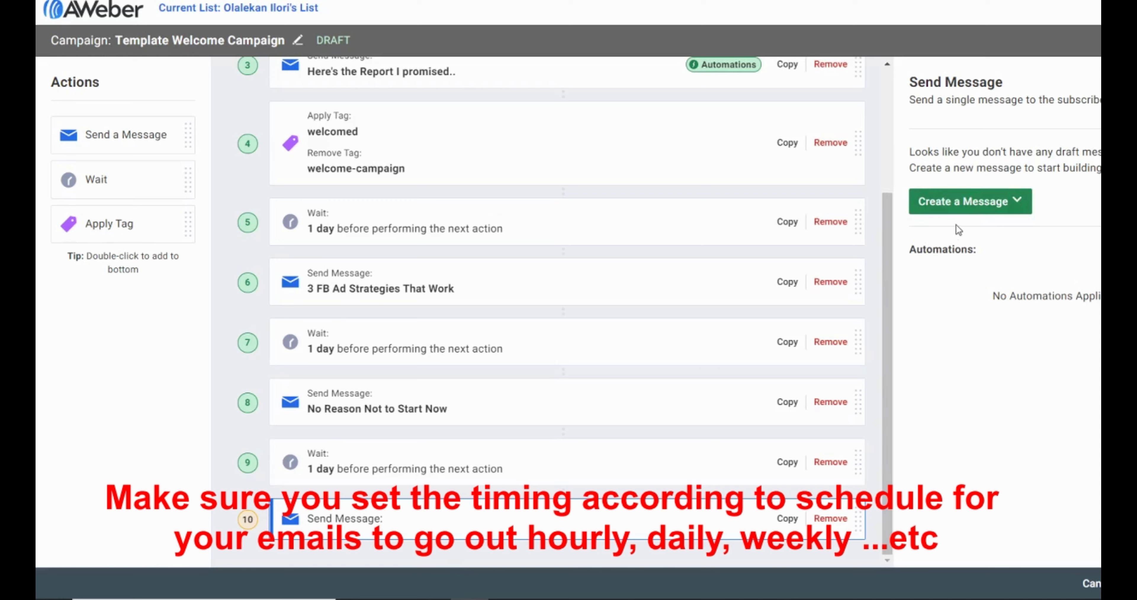
click(990, 205)
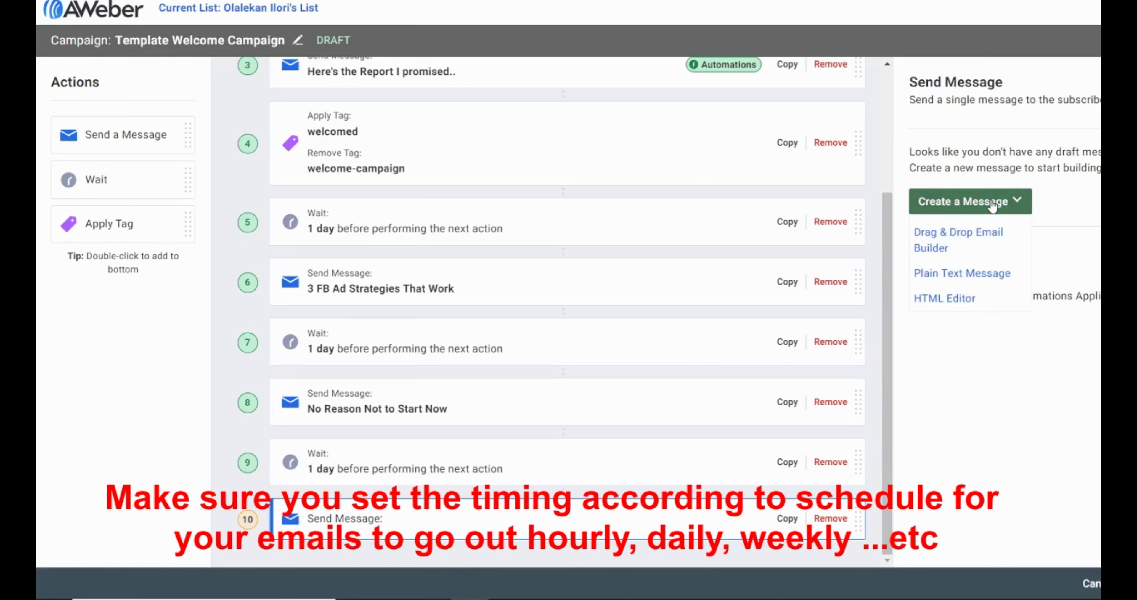
click(976, 236)
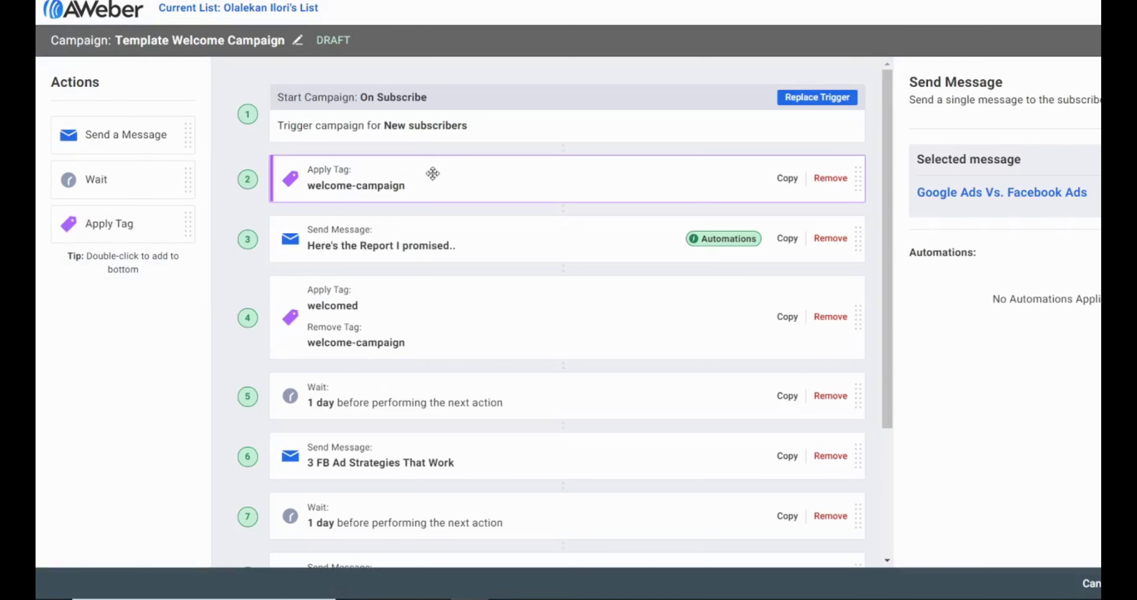
Switch to the Notepad note about the 24-hour wait between emails and delete all its text
scroll(520, 287, down, 2)
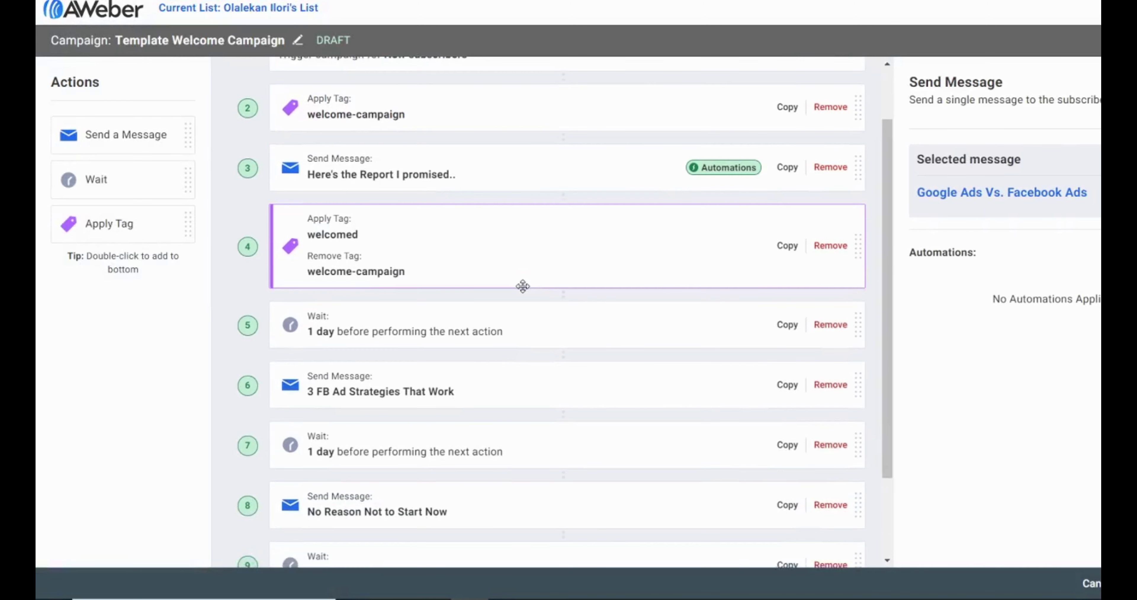
scroll(521, 287, up, 2)
key(alt+Tab)
key(alt+Tab)
key(alt+Tab)
key(alt+Tab)
key(alt+Tab)
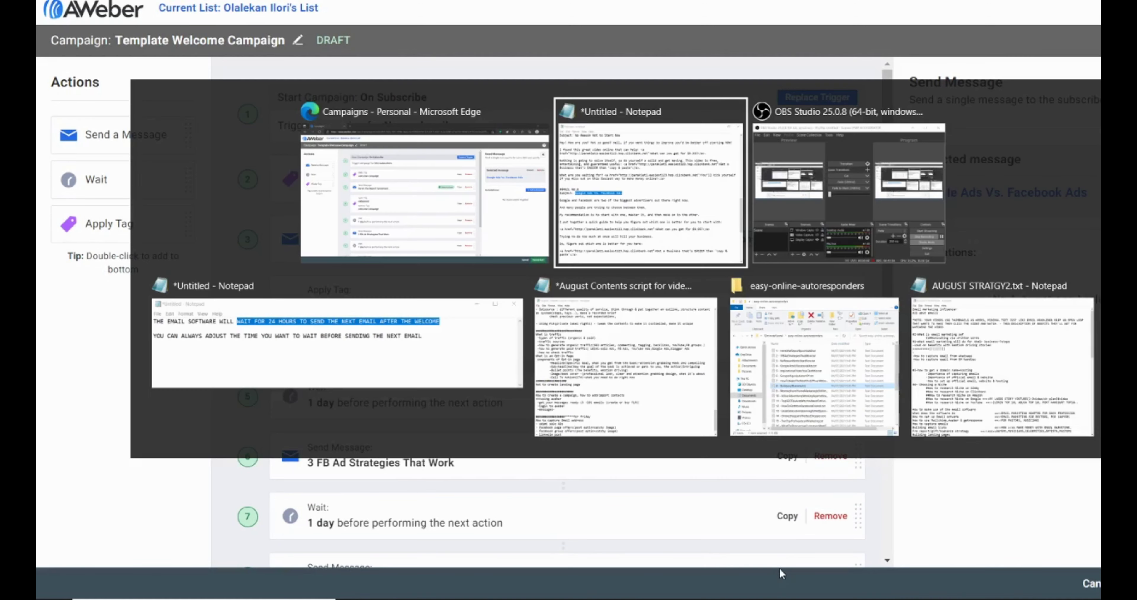
key(alt+Tab)
key(alt+Tab)
key(alt+Tab)
key(alt+Tab)
key(alt+Tab)
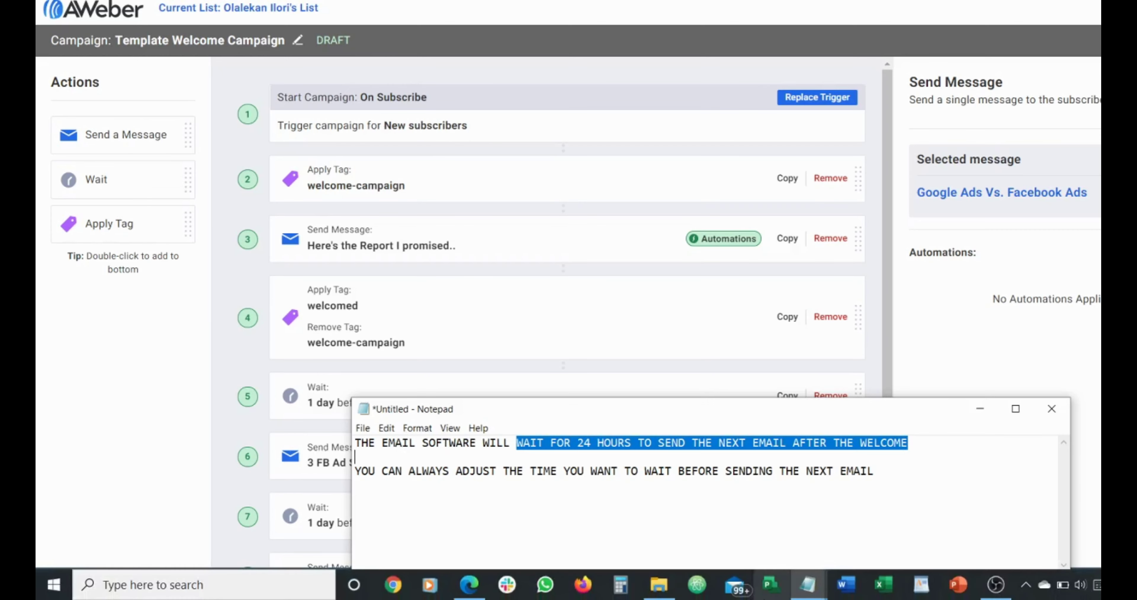
click(694, 536)
key(ctrl+a)
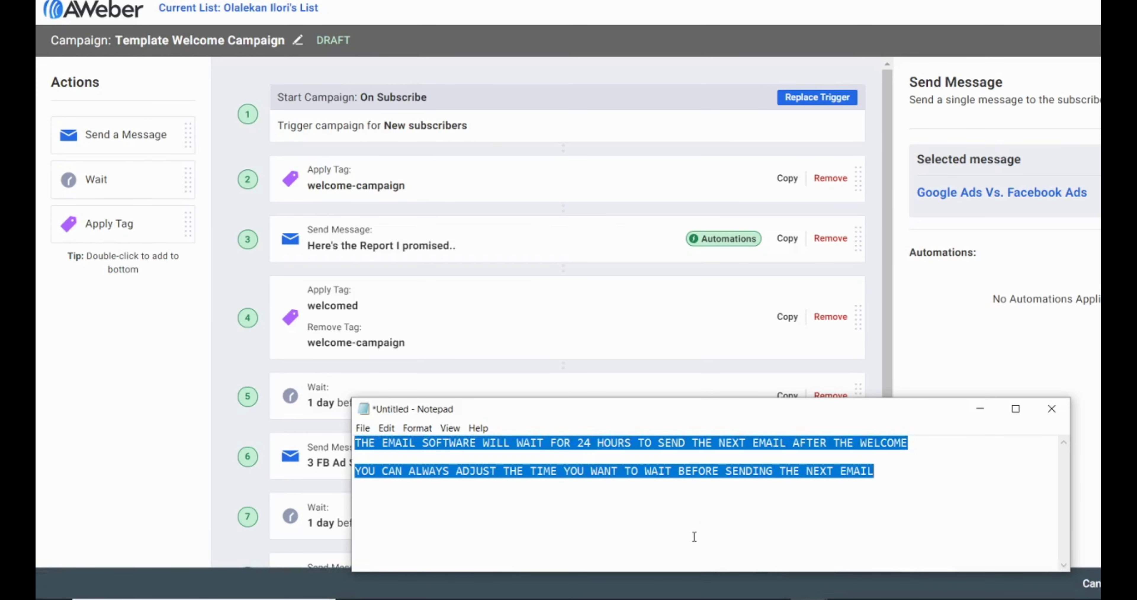
key(Delete)
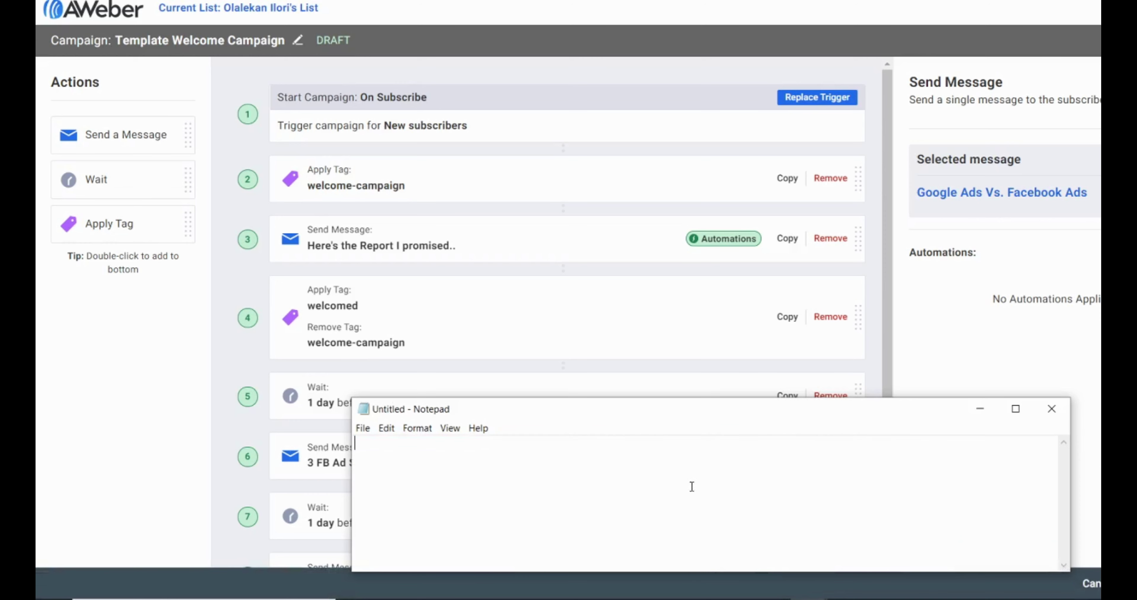
Move the Notepad window higher and write "WE HAVE CREATED A SEQUENCE OF EMAIL AND IT WILL BE SENT OUT AUTOMATICALLY IN THE ORDER"
drag(683, 416, 808, 209)
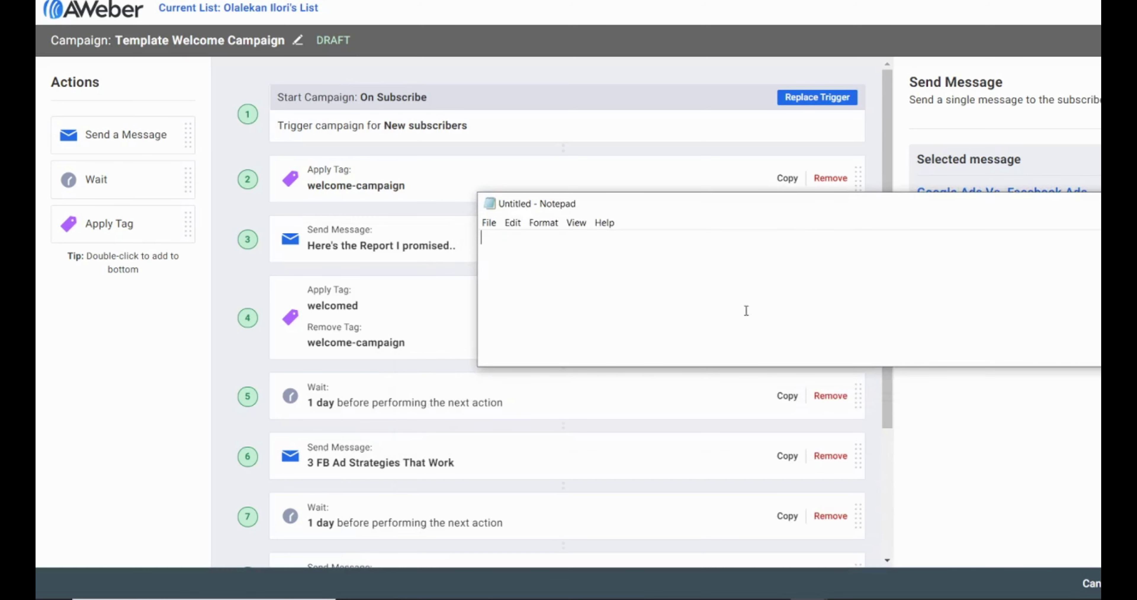
text(so)
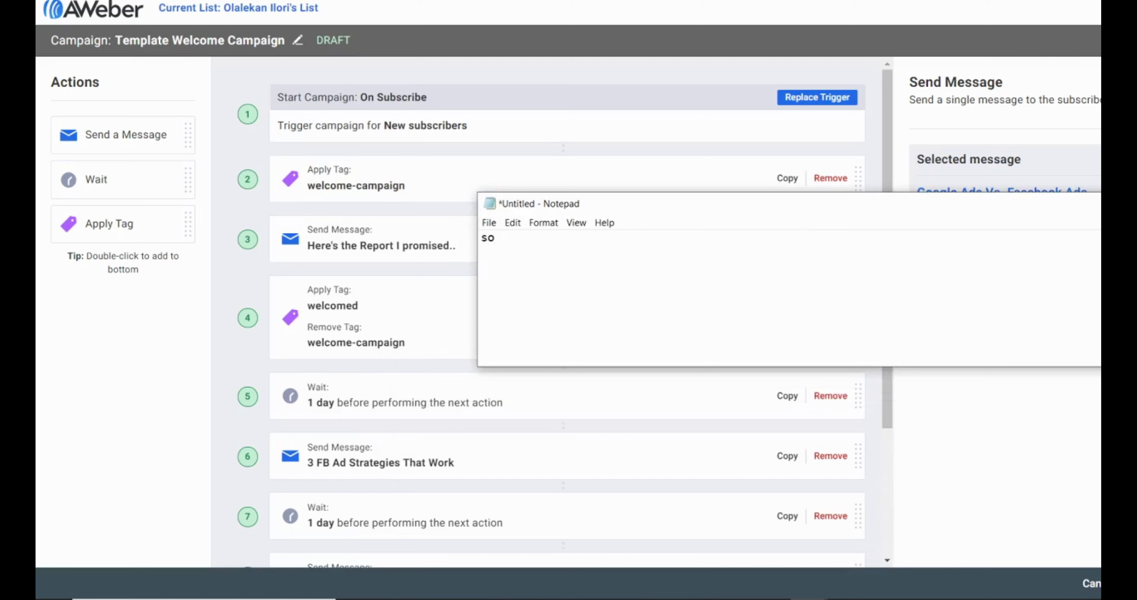
key(ctrl+z)
text(WE HAVE CREATED A )
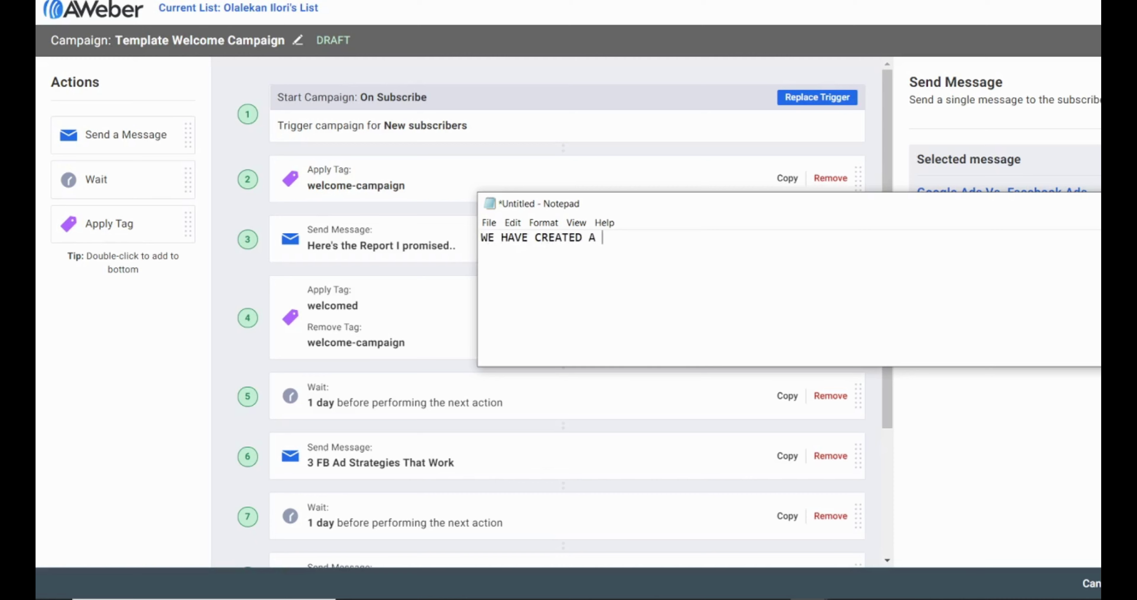
text(SEQUENCE)
text(AN)
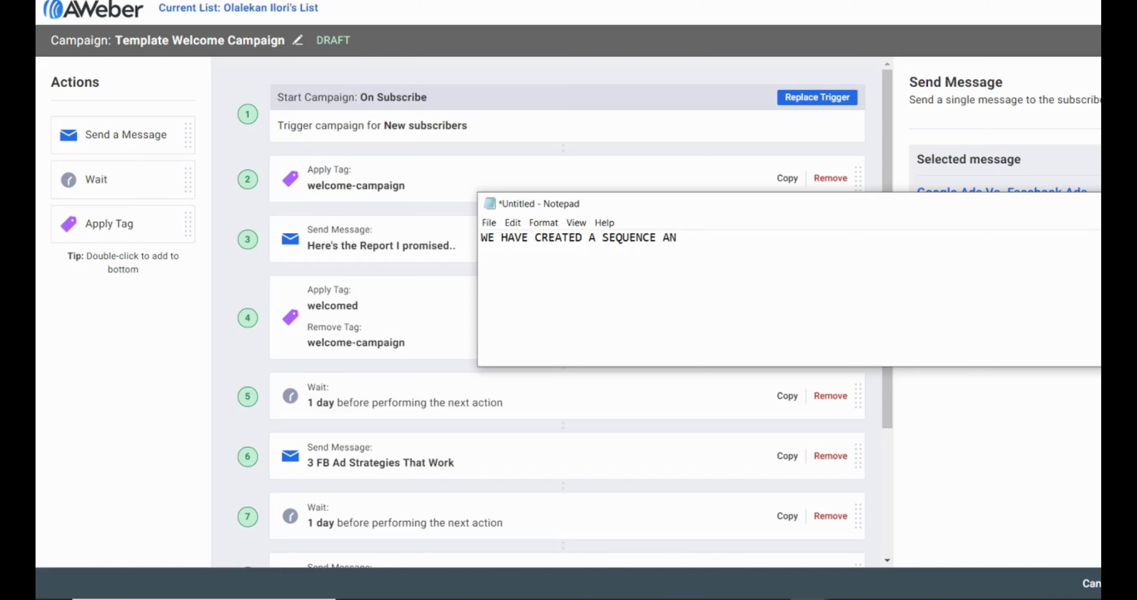
key(BackSpace)
key(BackSpace)
text(OF EMAI)
text(AND)
text(I)
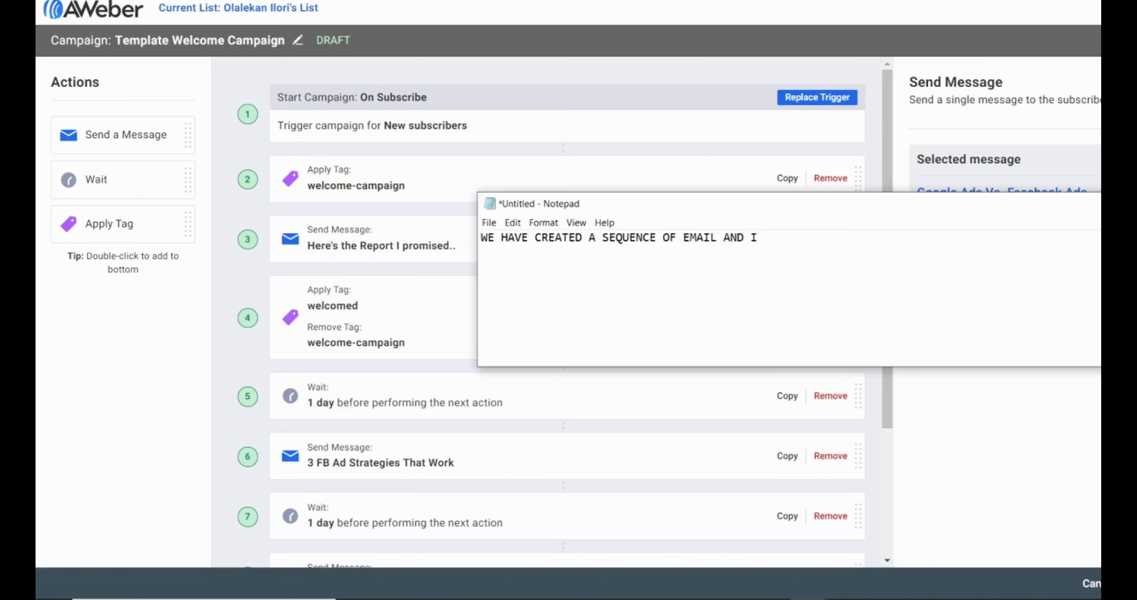
text(T WILL BE SENT OUT )
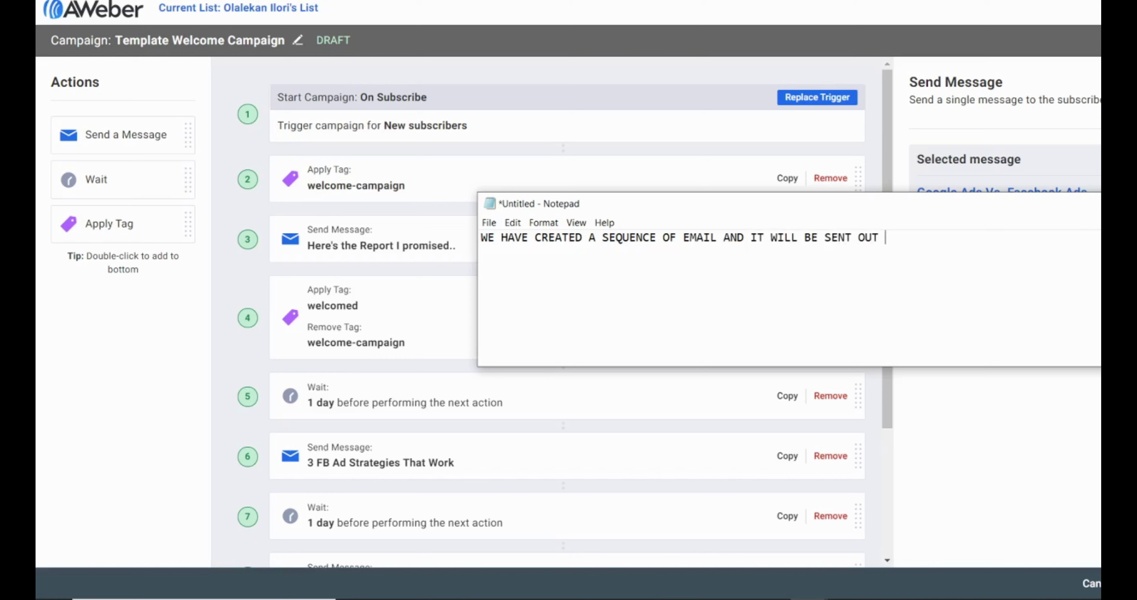
text(AUTOMATICALLY )
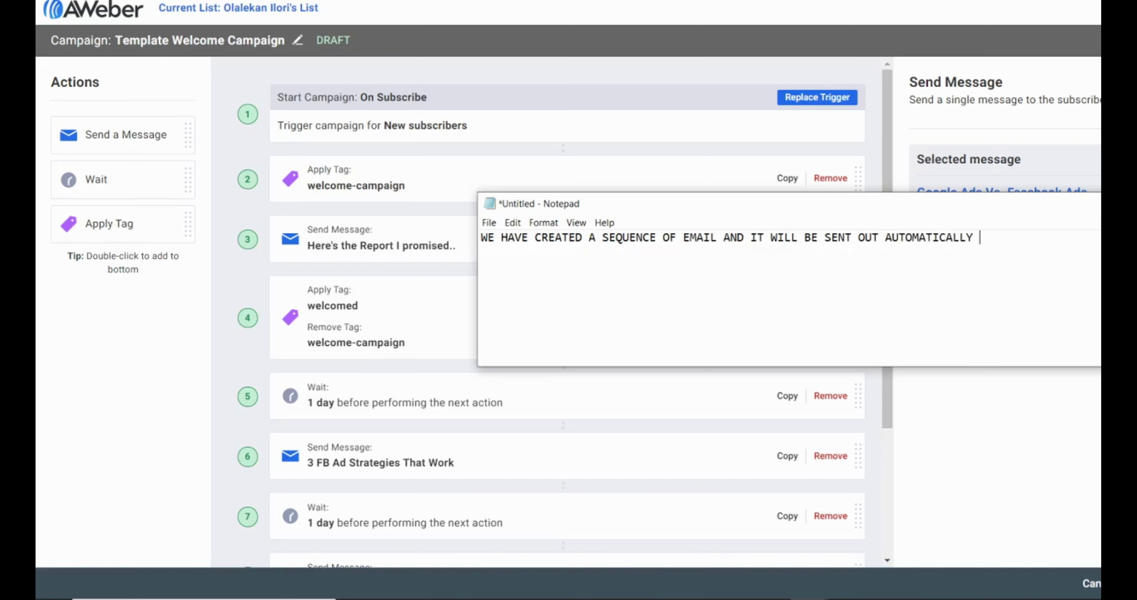
text(IN THE ORDER )
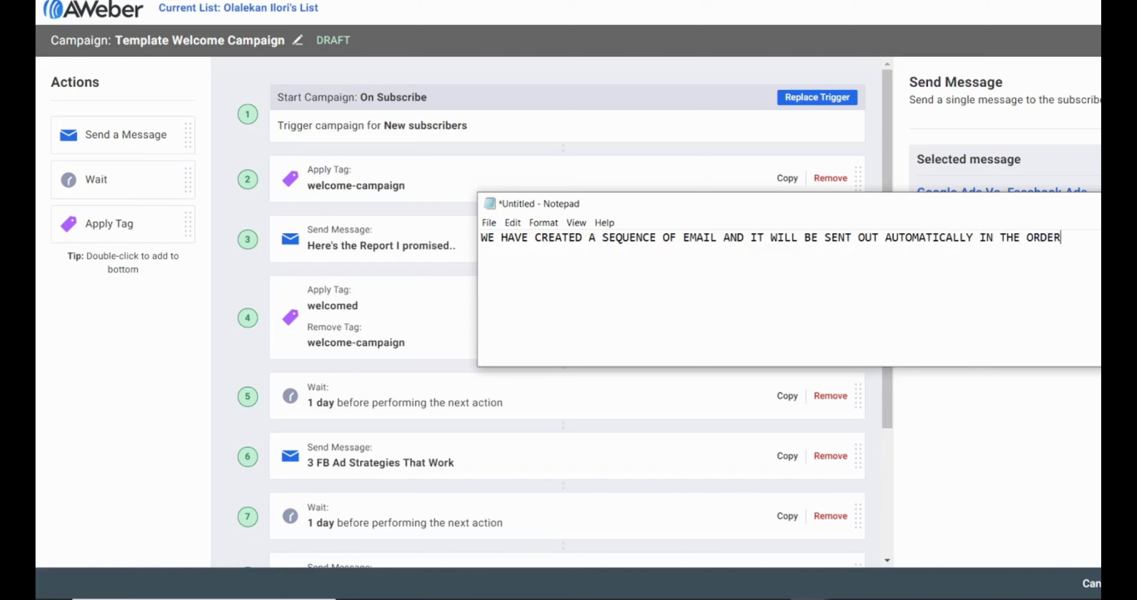
Continue the note with "IT'S ONCE ANY NEW SUBSCRIBER SIGNS UP FROM THE OPT-IN PAGE" and select the whole note
text(WE AR)
key(BackSpace)
key(BackSpace)
key(BackSpace)
key(BackSpace)
key(BackSpace)
text(IT'S ONCE EV)
key(BackSpace)
text(ANY NEW S)
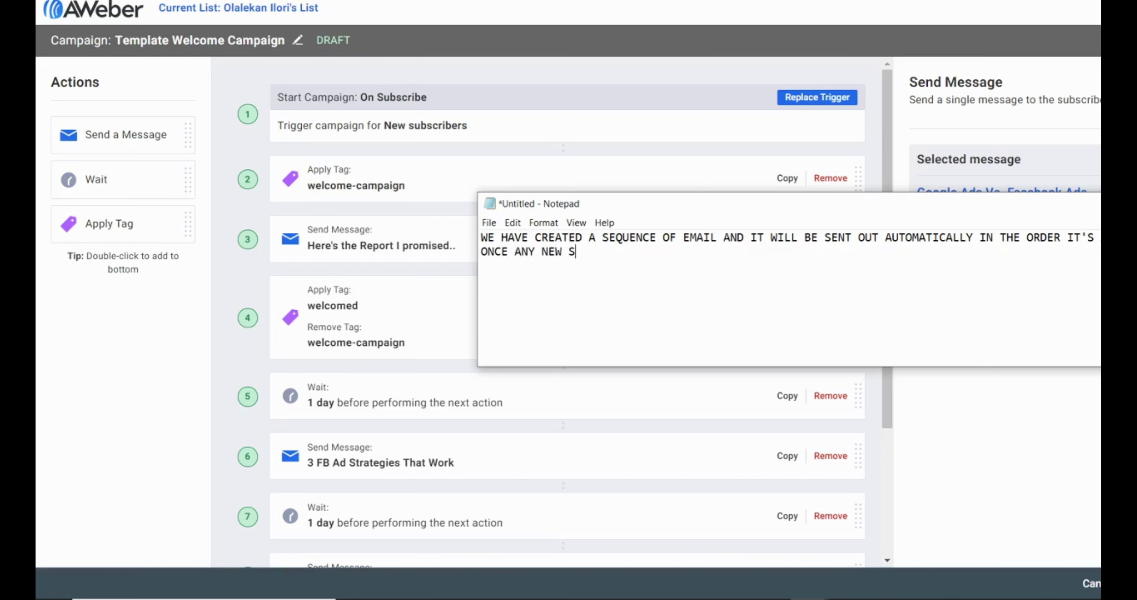
text(UBSCRIBER SIGNS O)
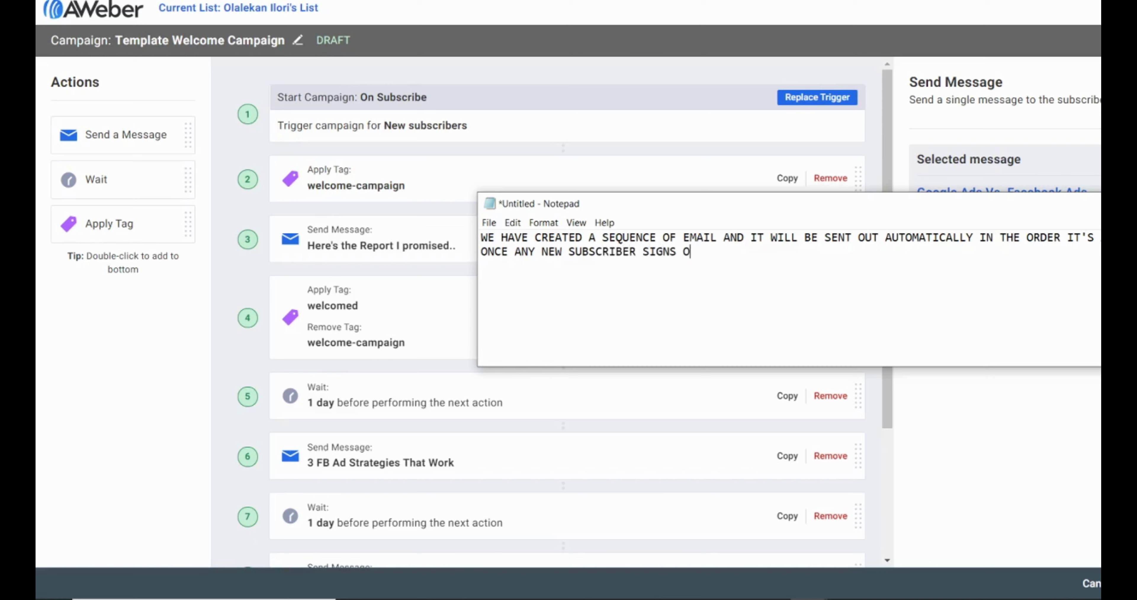
key(BackSpace)
text(UP FROM THE OPT-IN PAGE)
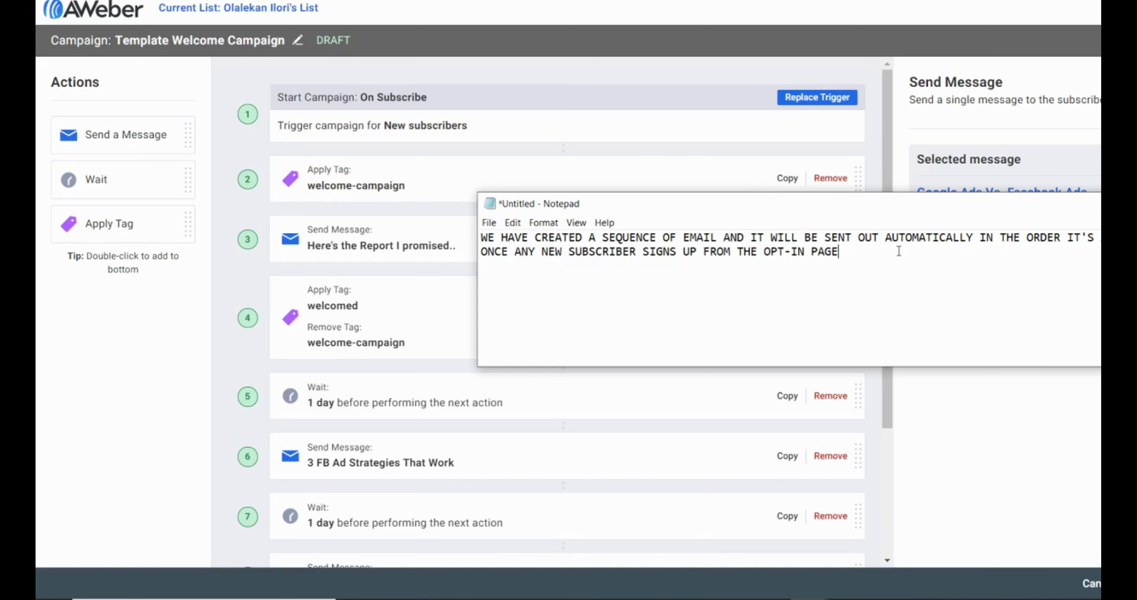
drag(839, 252, 477, 240)
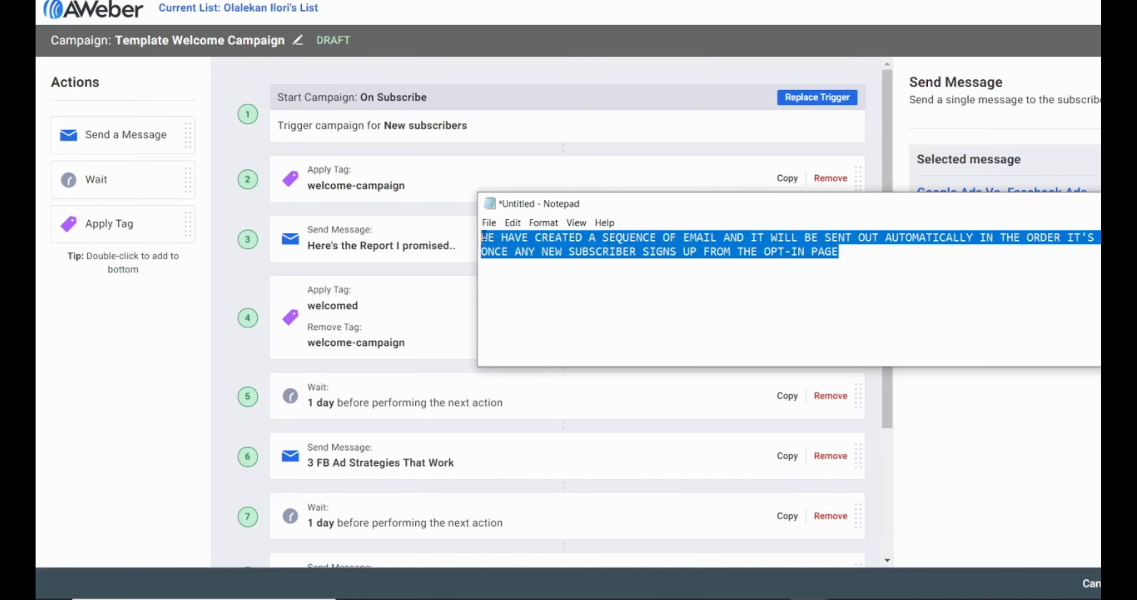
Switch back to AWeber and review the campaign sequence, including the On Subscribe trigger, the "Here's the Report I promised.." message and the welcomed tag action
click(562, 109)
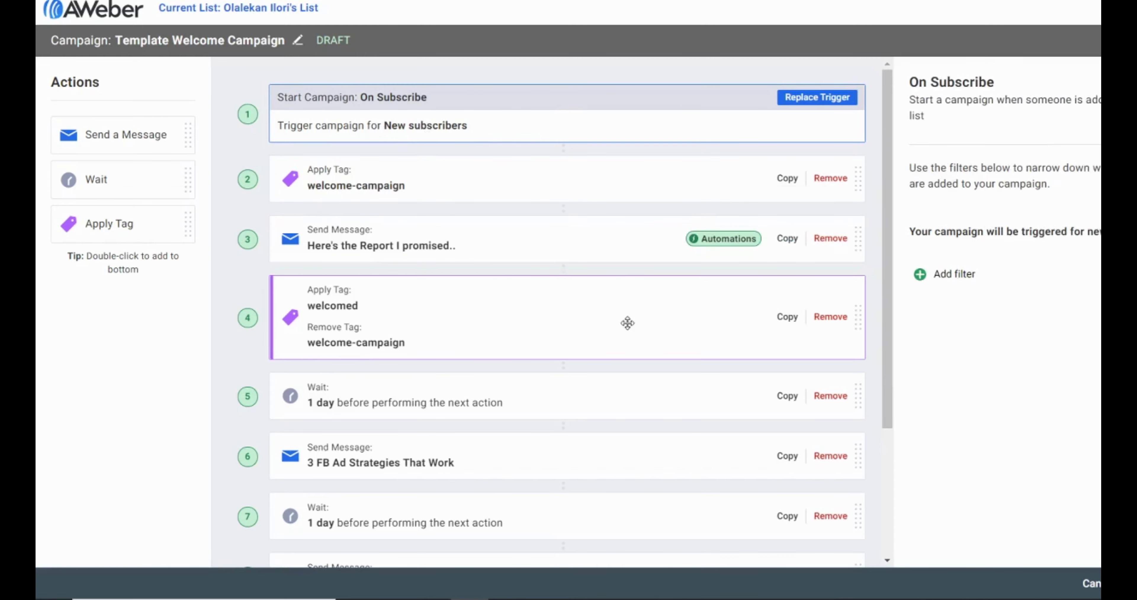
scroll(627, 322, down, 3)
scroll(627, 323, down, 1)
scroll(627, 323, up, 4)
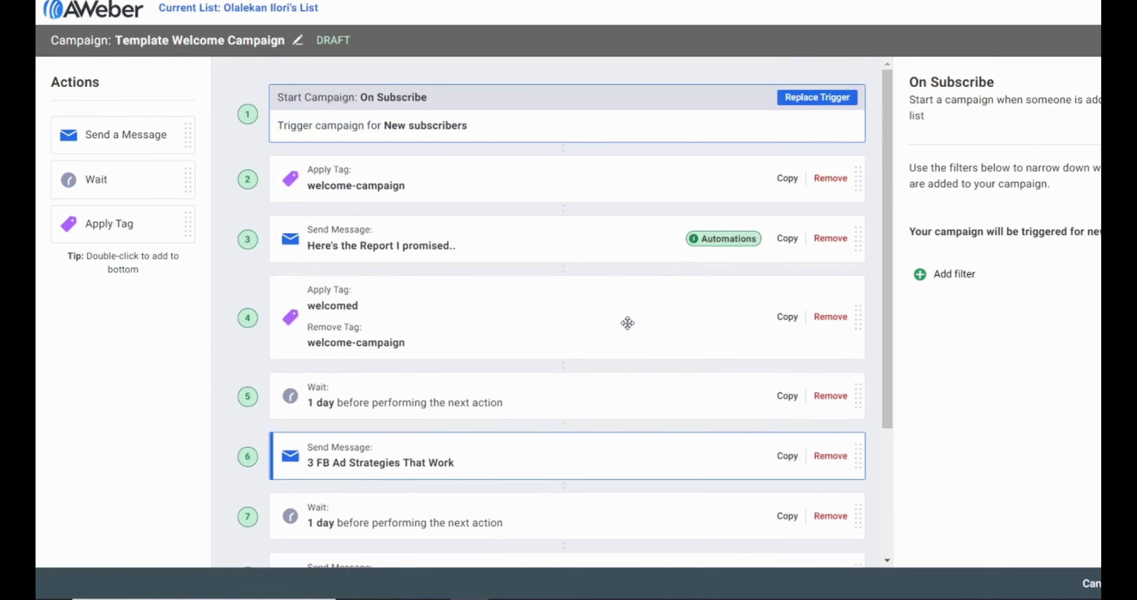
scroll(627, 323, down, 1)
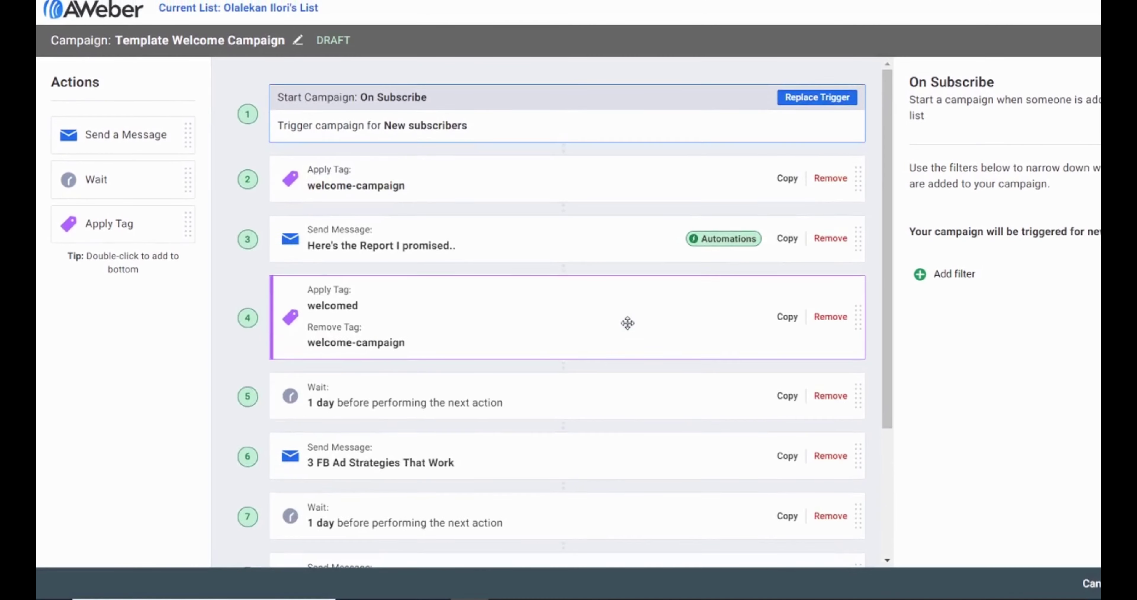
scroll(628, 323, down, 3)
scroll(627, 323, up, 4)
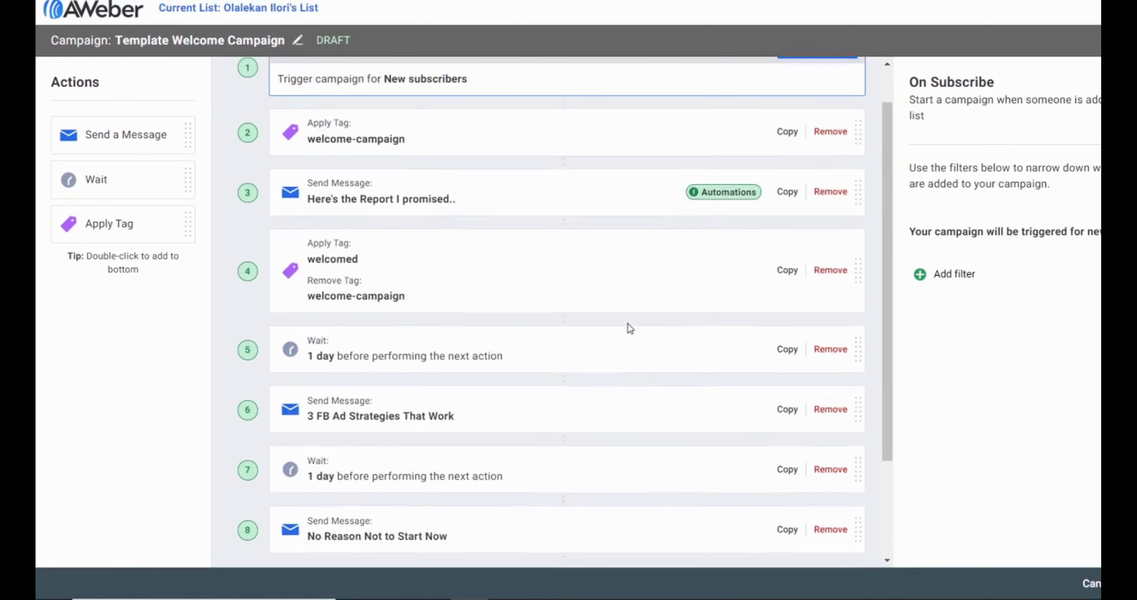
scroll(627, 323, down, 3)
scroll(627, 323, up, 4)
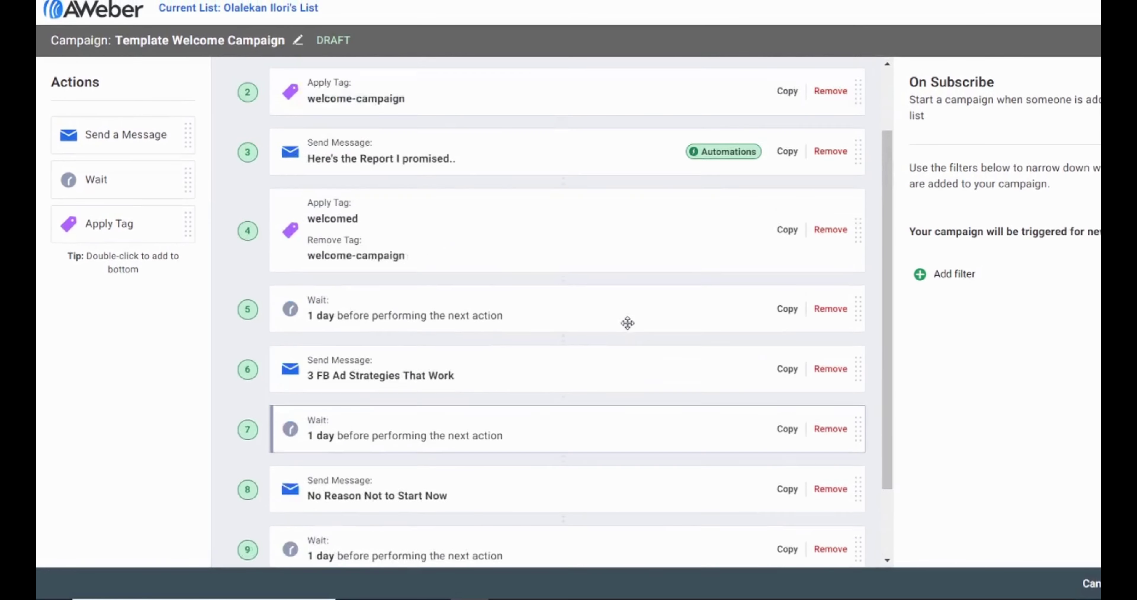
click(521, 246)
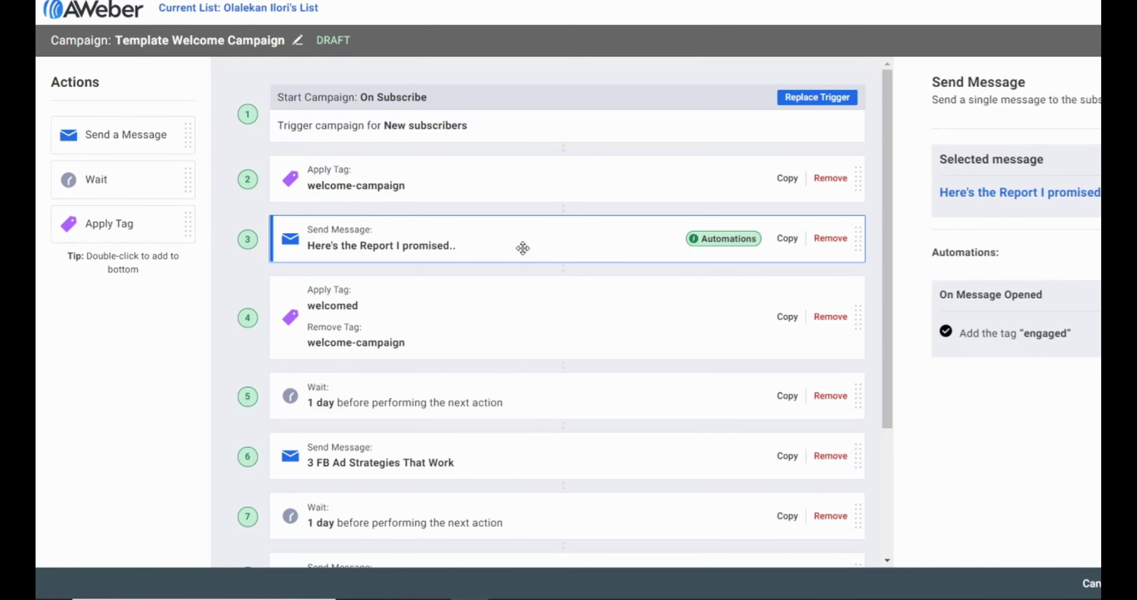
click(516, 321)
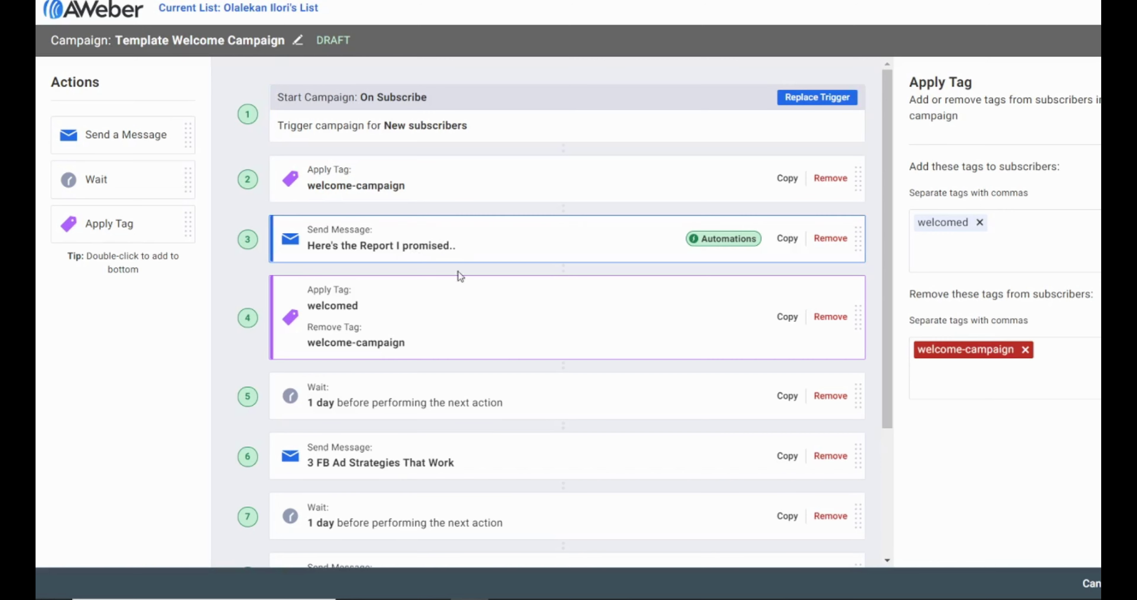
click(463, 246)
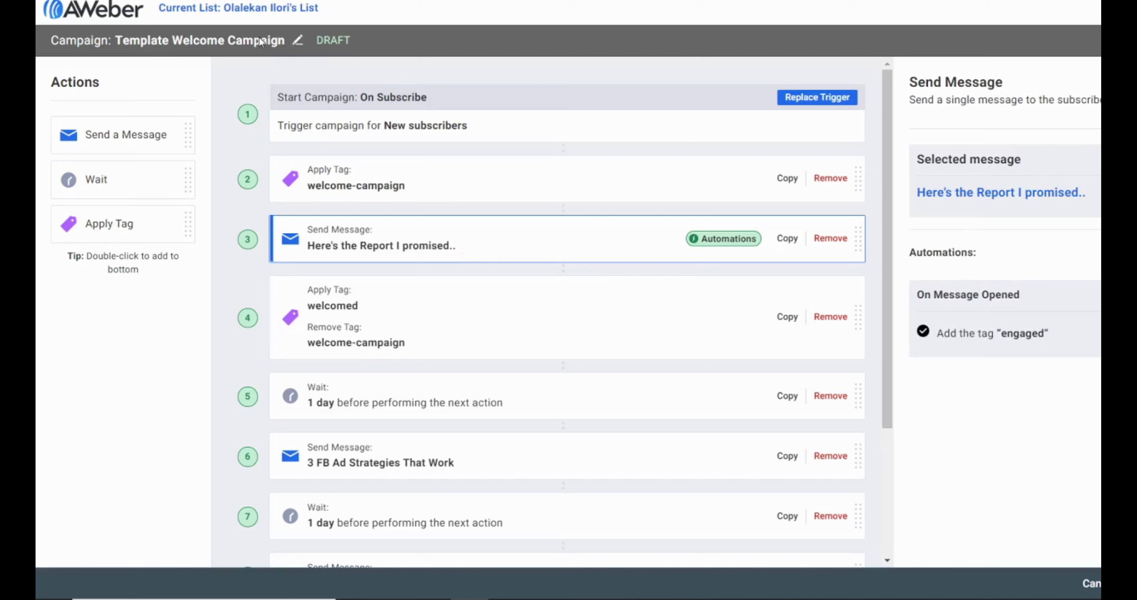
Change the campaign name to "Max Offer Welcome Campaign" by replacing the word "Template"
click(299, 39)
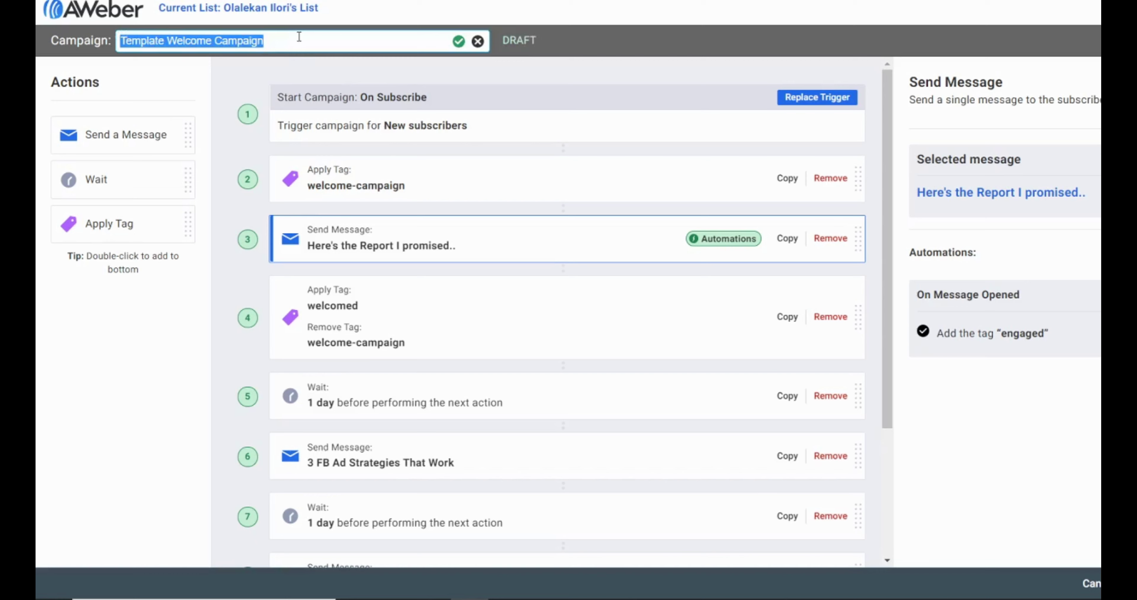
drag(170, 42, 102, 48)
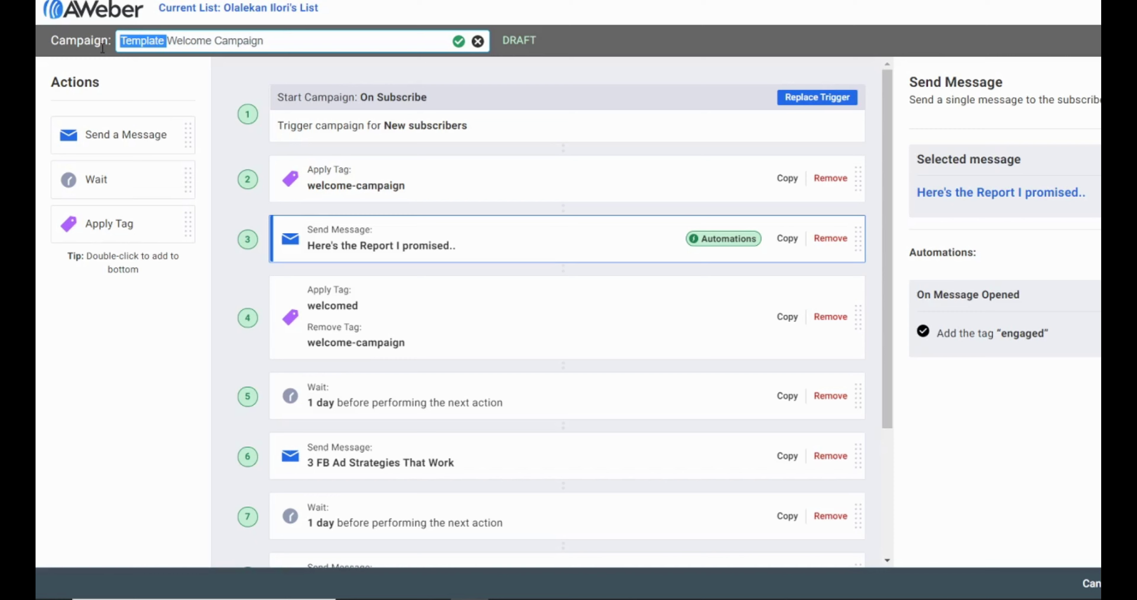
text(Ma)
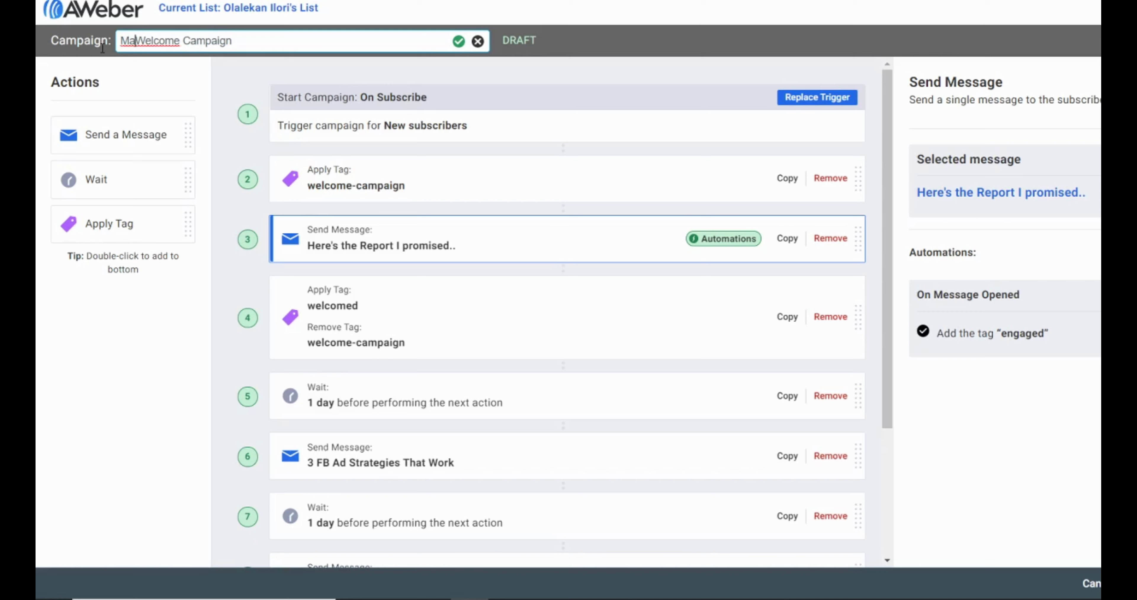
text(x Offer)
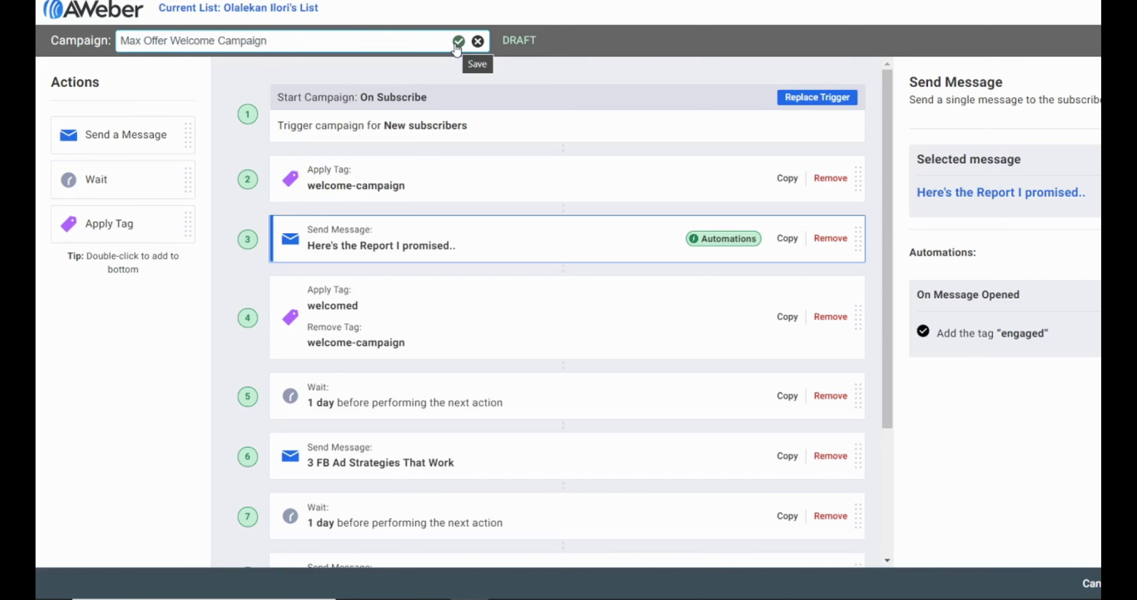
Switch to Notepad and replace the selected note with "Give the campaign a name that matches the offer for easy identification"
key(alt+Tab)
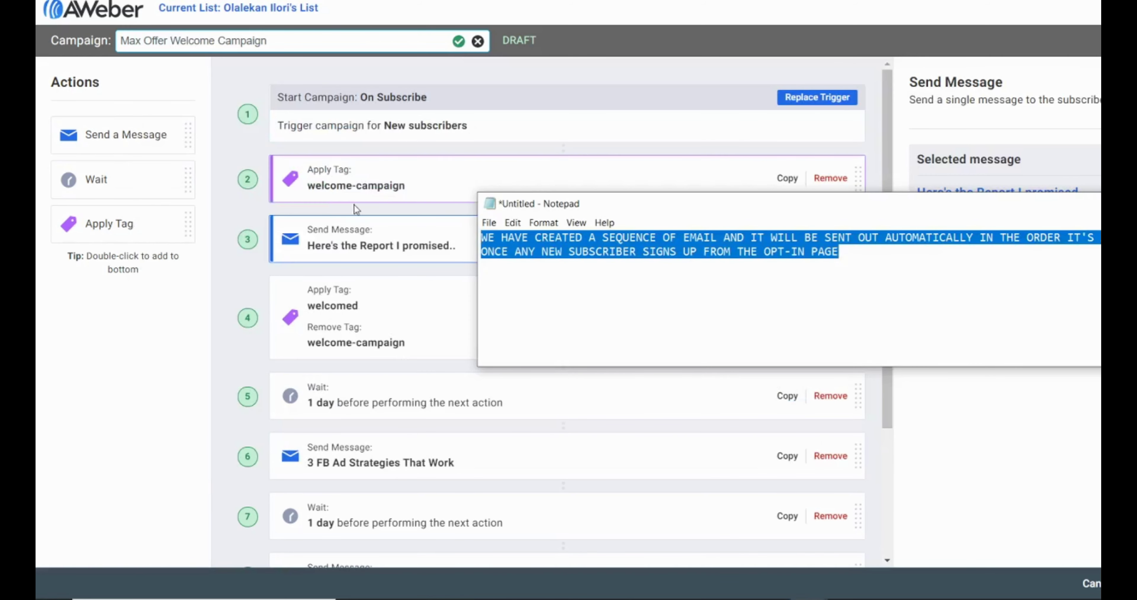
text(G)
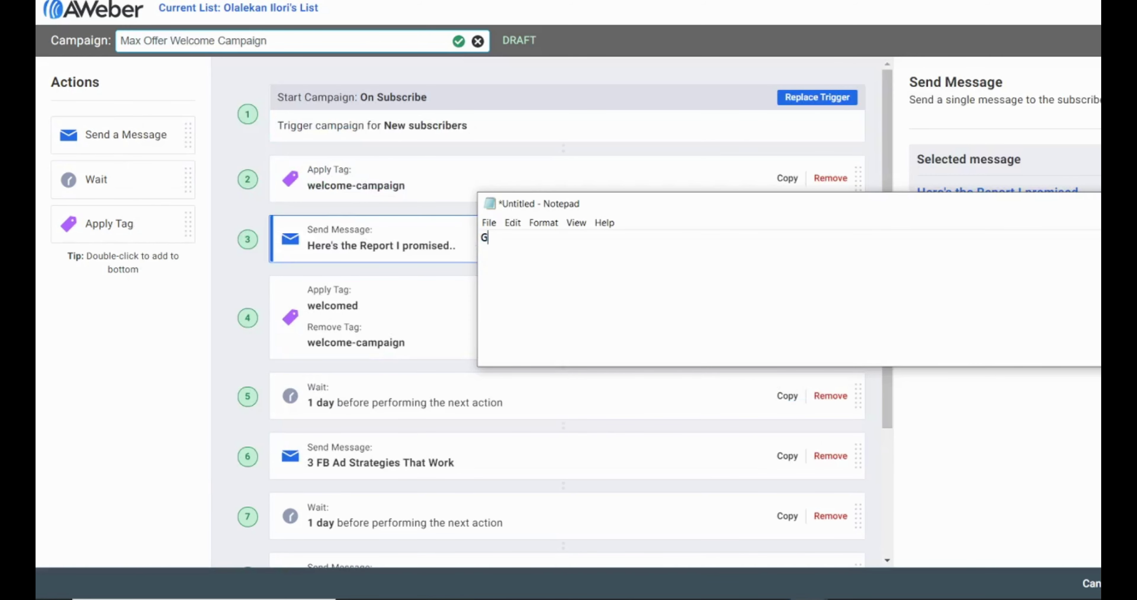
text(ive the campai)
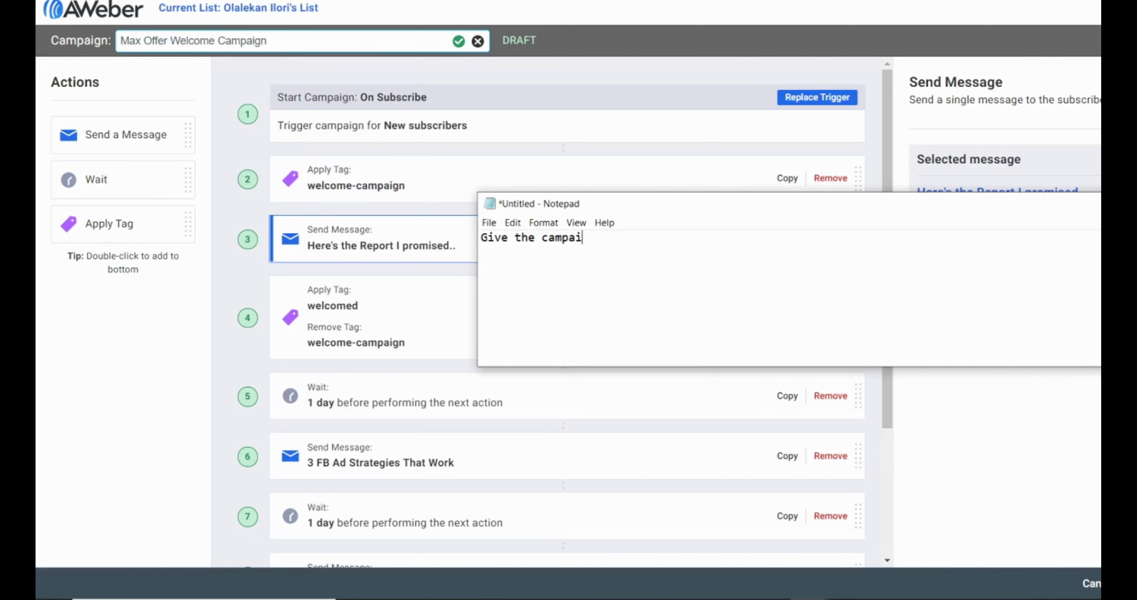
text(gn a name that matche)
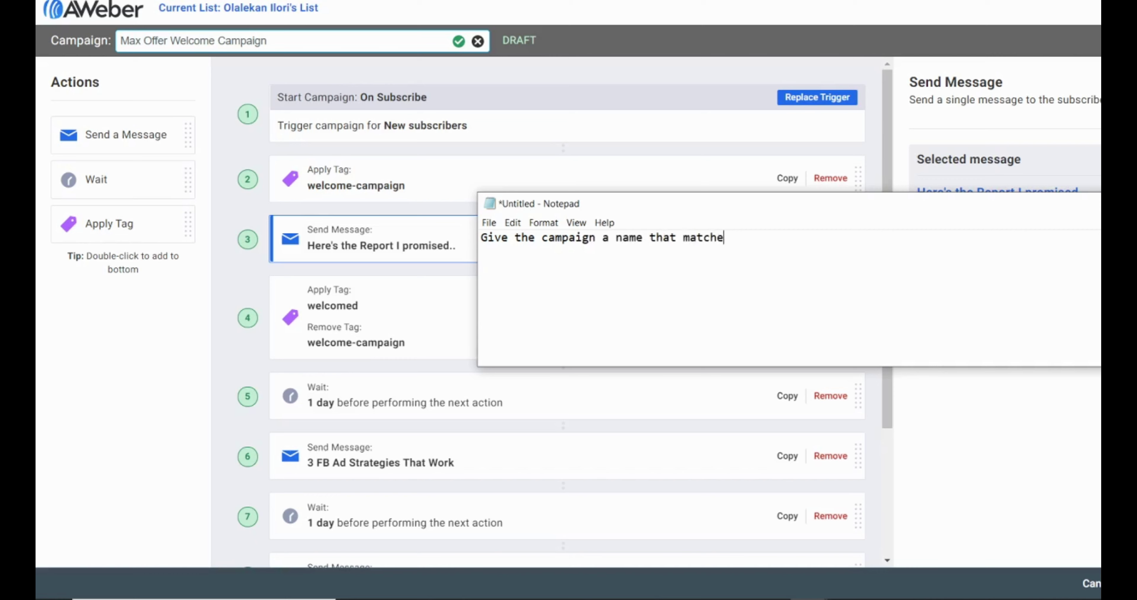
text(s the offer for easy i)
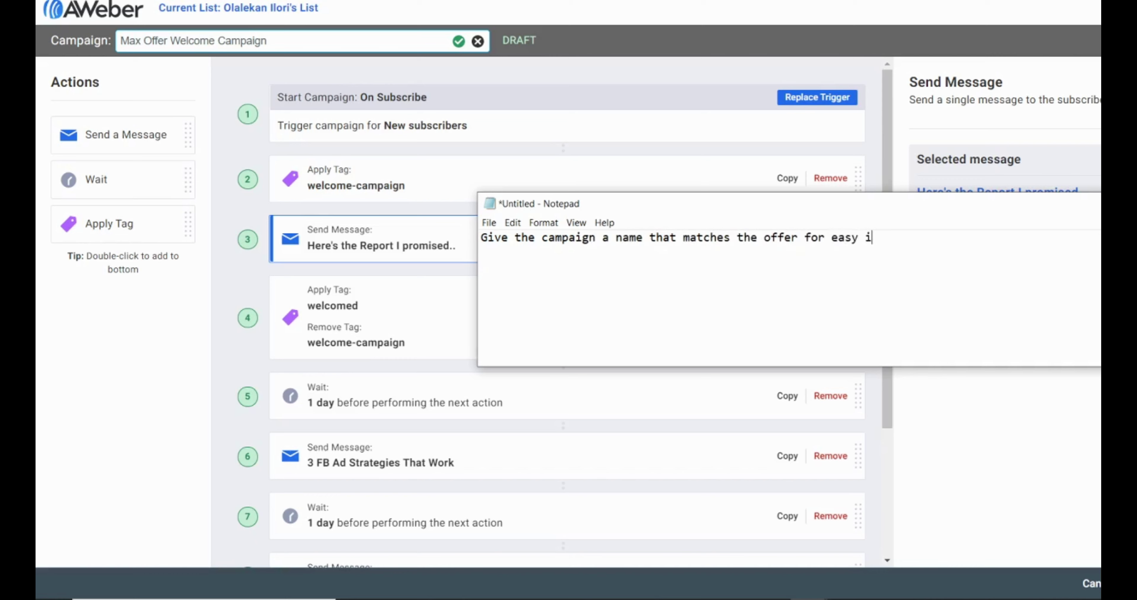
text(dentification)
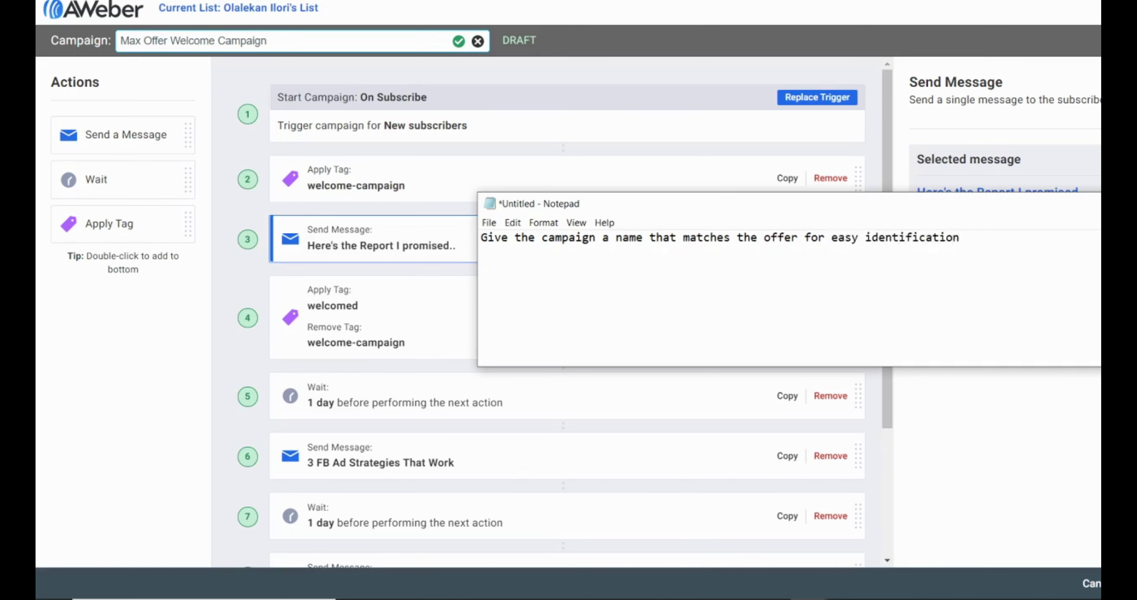
Switch back to AWeber and replace "Max" in the campaign name so it reads "Gold watch Offer Welcome Campaign"
key(alt+Tab)
key(BackSpace)
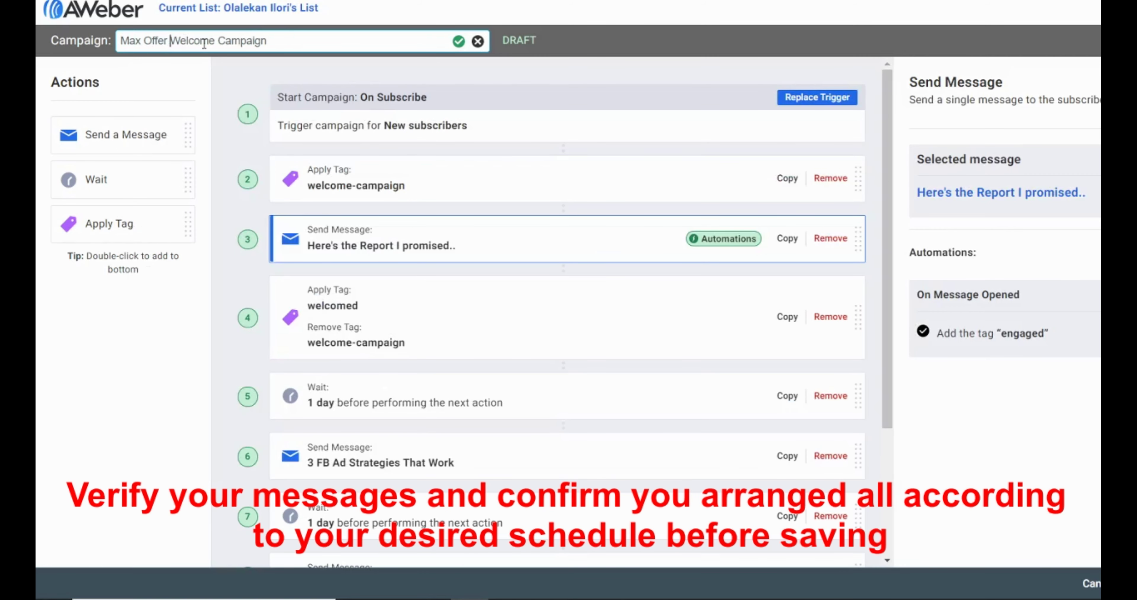
drag(144, 44, 122, 44)
text(Gold wa)
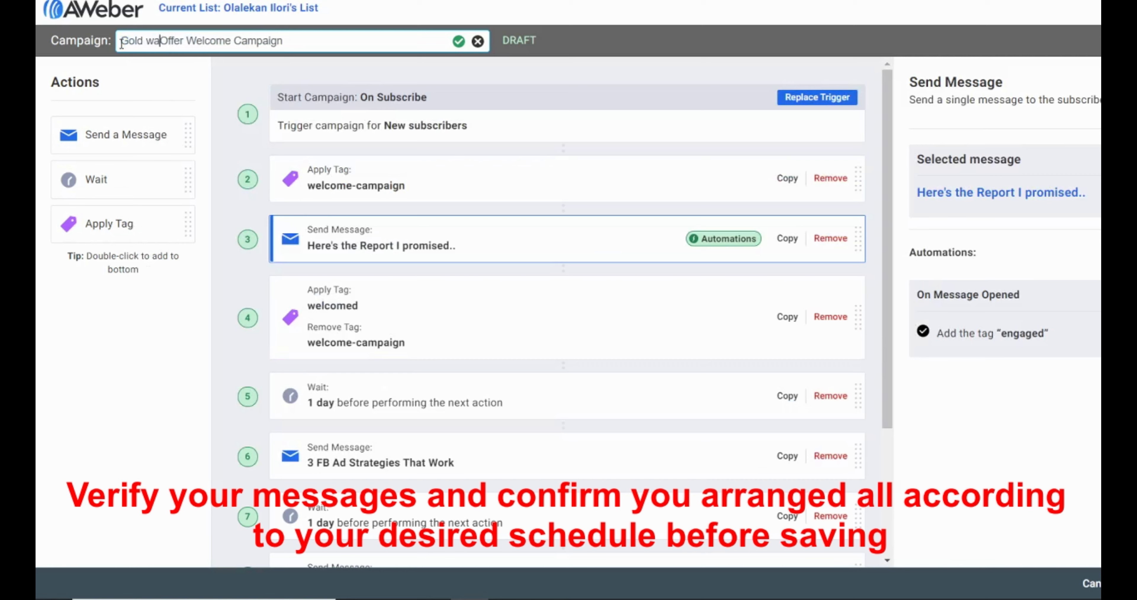
text(tch)
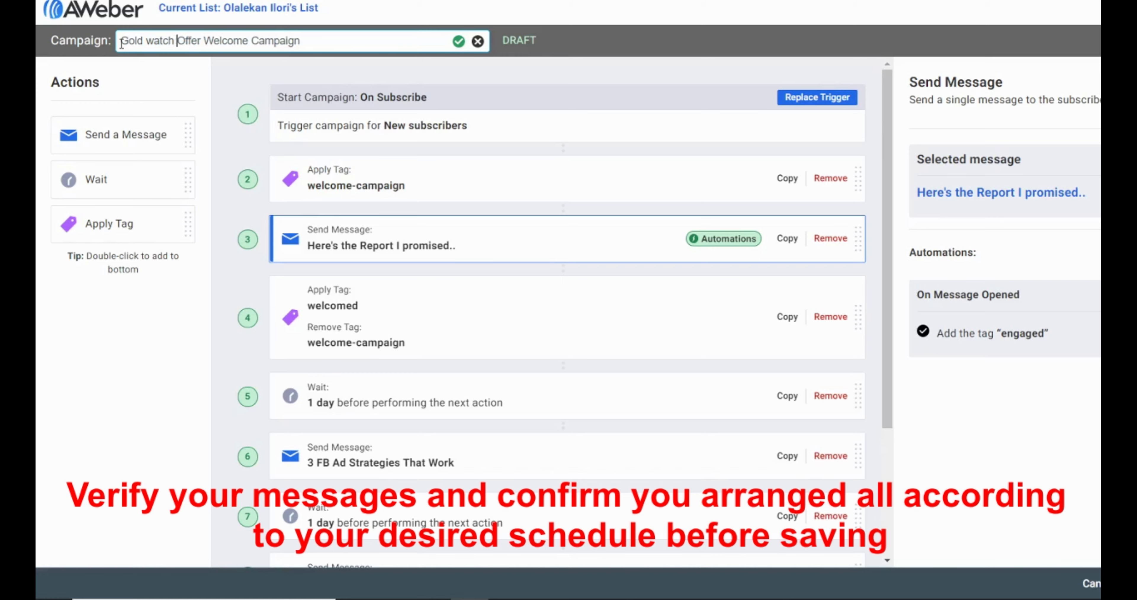